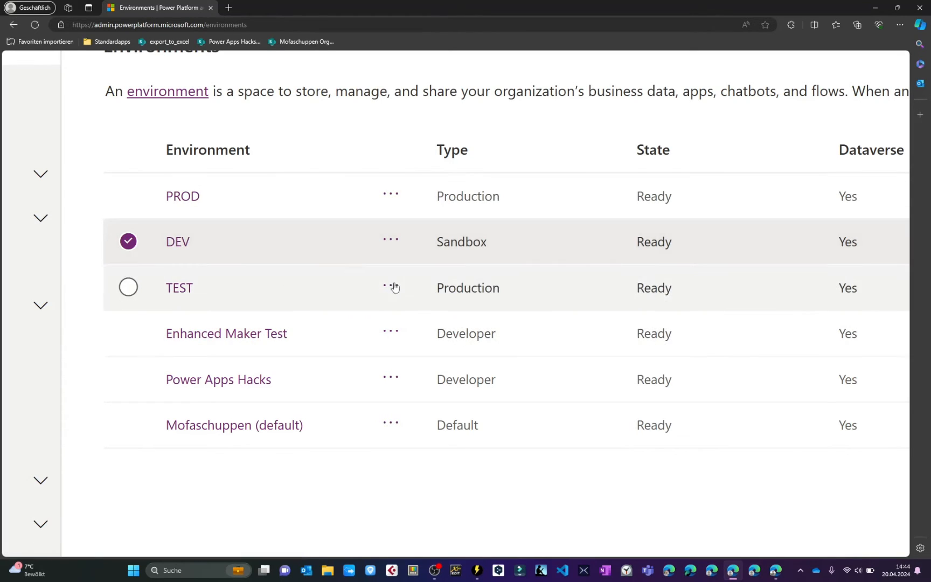
Check the Managed status of the TEST environment in the environments list.
scroll(423, 295, right, 2)
scroll(423, 297, left, 4)
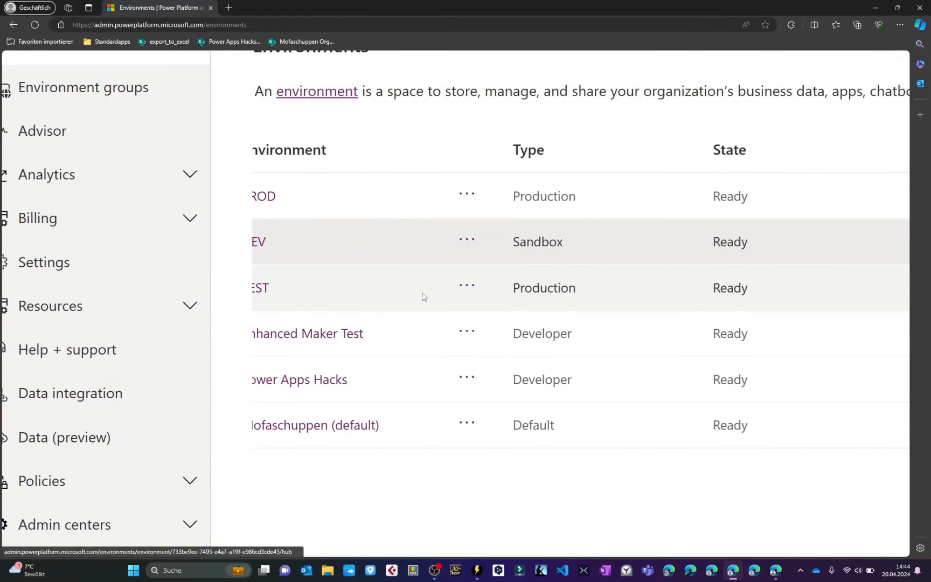
scroll(423, 296, right, 4)
scroll(423, 296, right, 5)
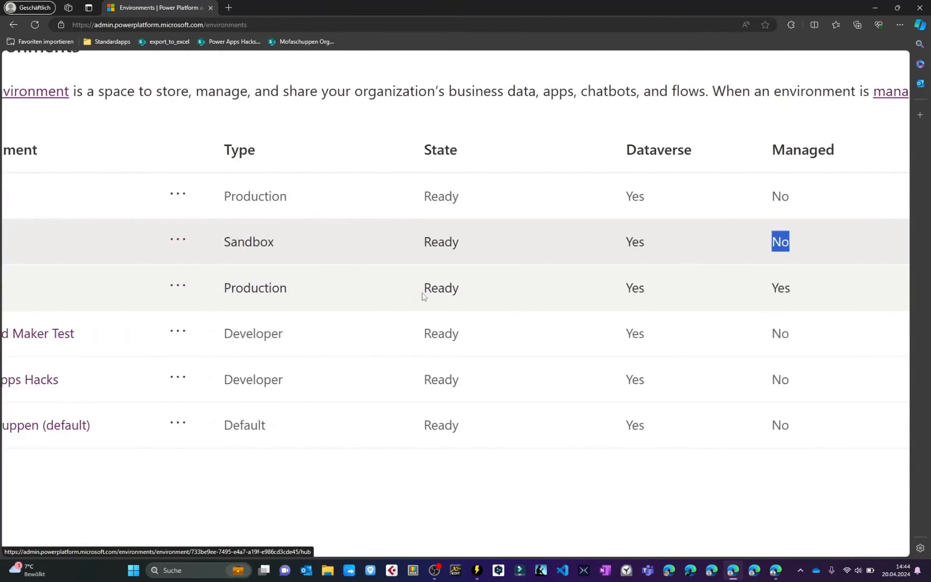
double_click(737, 288)
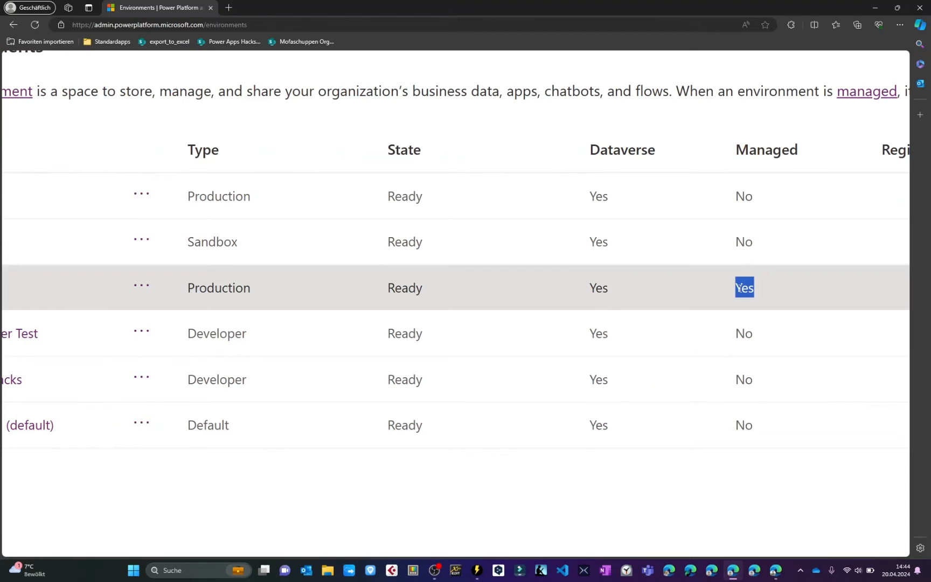
Enable Managed Environments for the PROD environment, keeping the default sharing, usage insights and AI-generated description settings.
scroll(739, 288, left, 8)
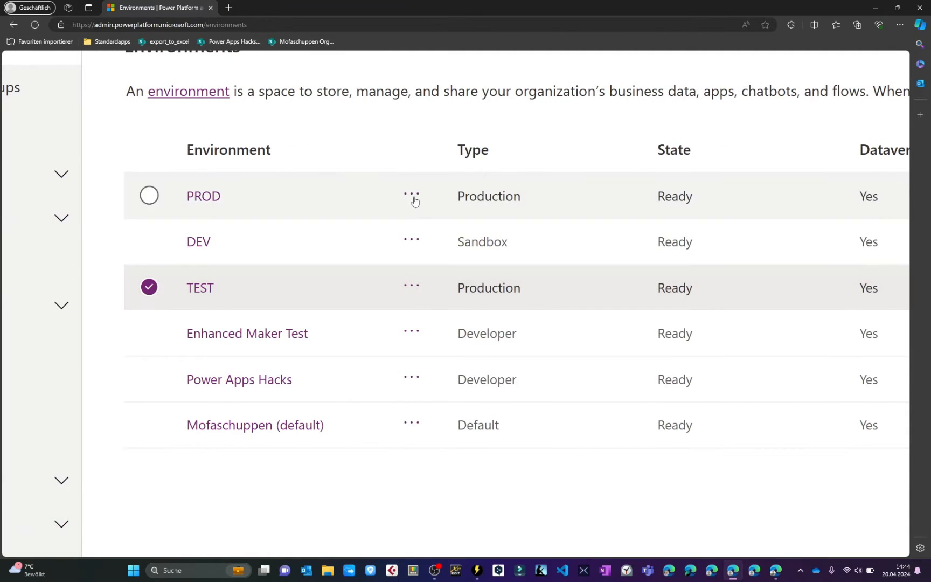
click(411, 195)
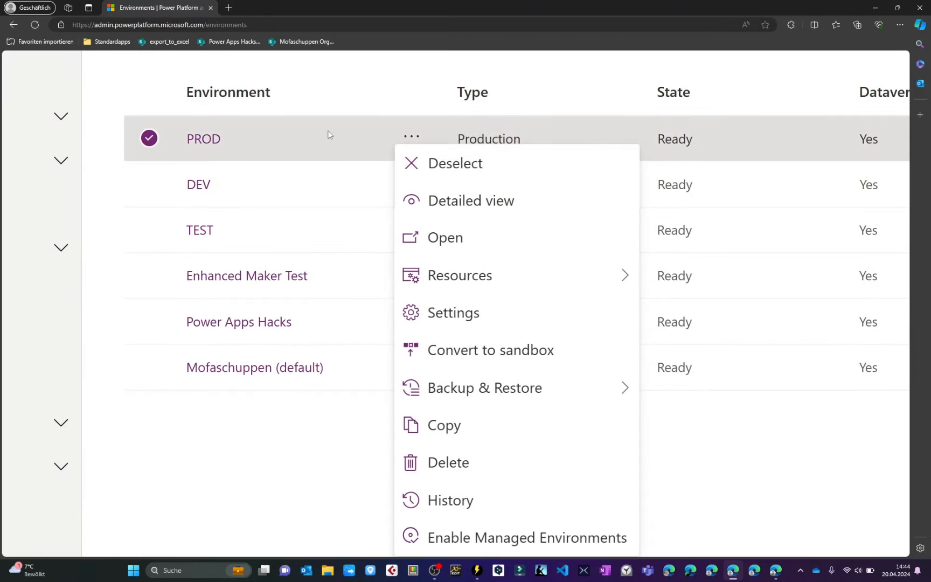
scroll(330, 135, down, 3)
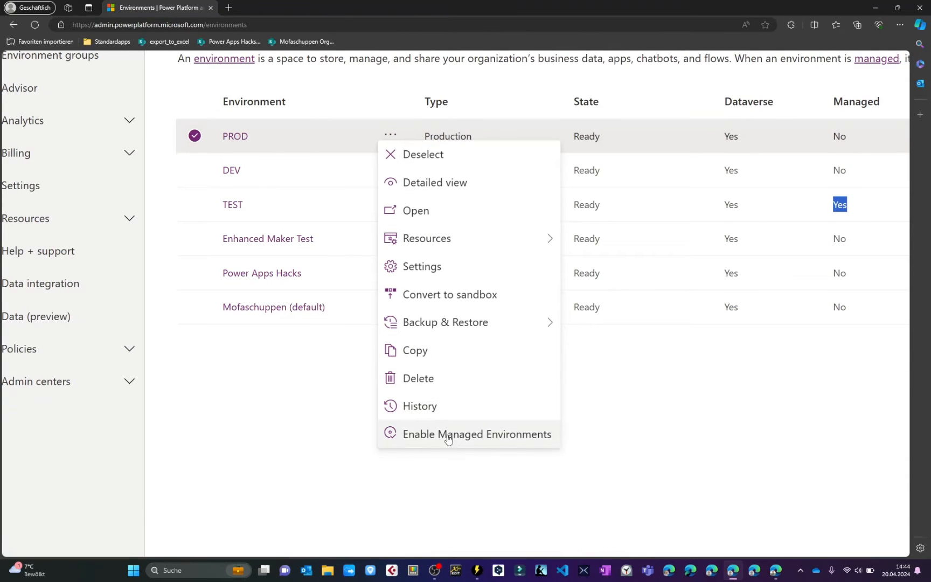
click(454, 435)
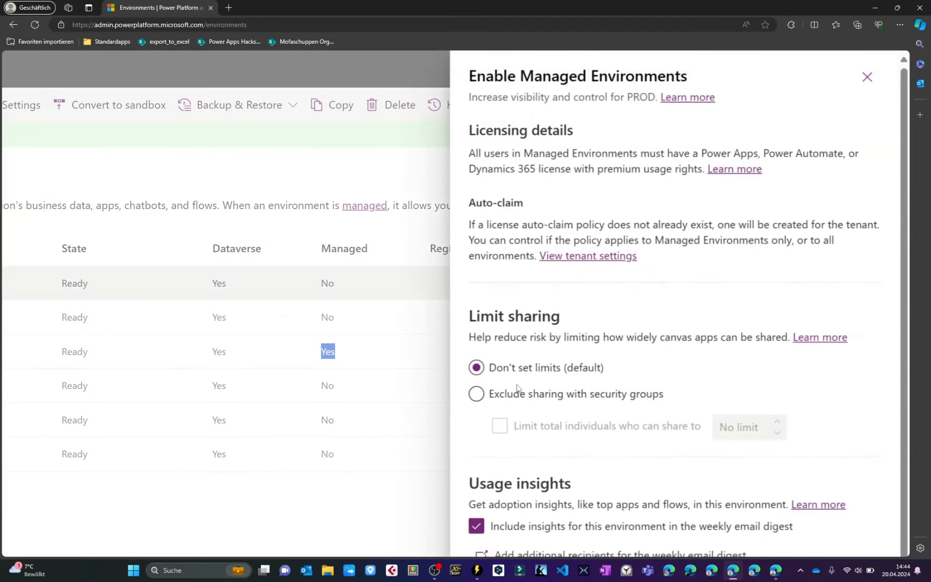
scroll(518, 386, down, 3)
scroll(772, 334, down, 6)
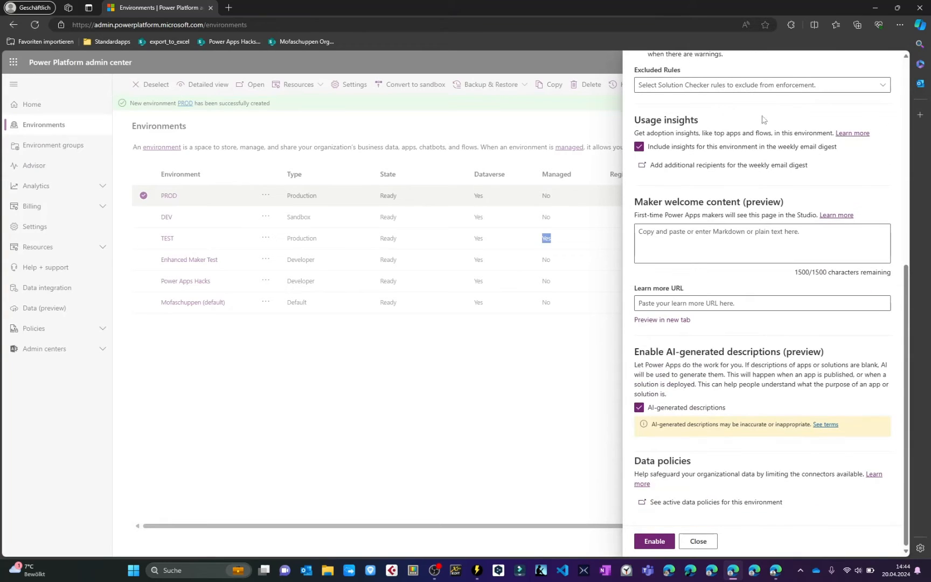
scroll(772, 334, up, 6)
scroll(703, 356, down, 7)
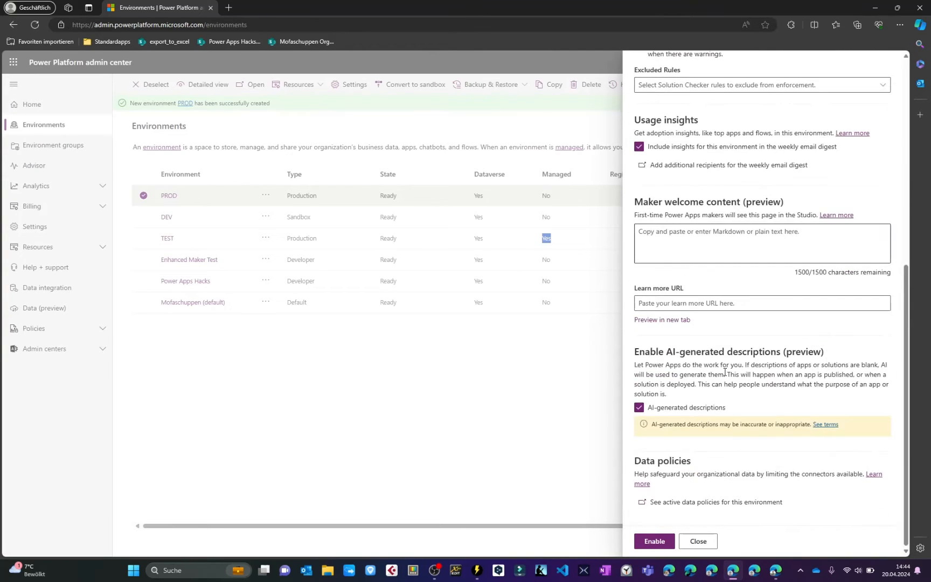
click(653, 541)
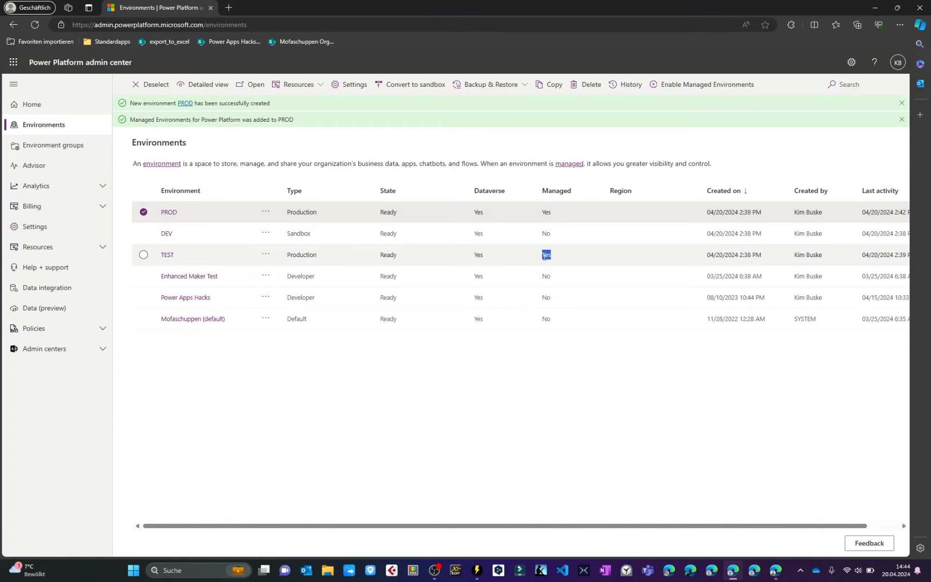
Open the DEV environment's details and go to its Dynamics 365 apps.
click(167, 233)
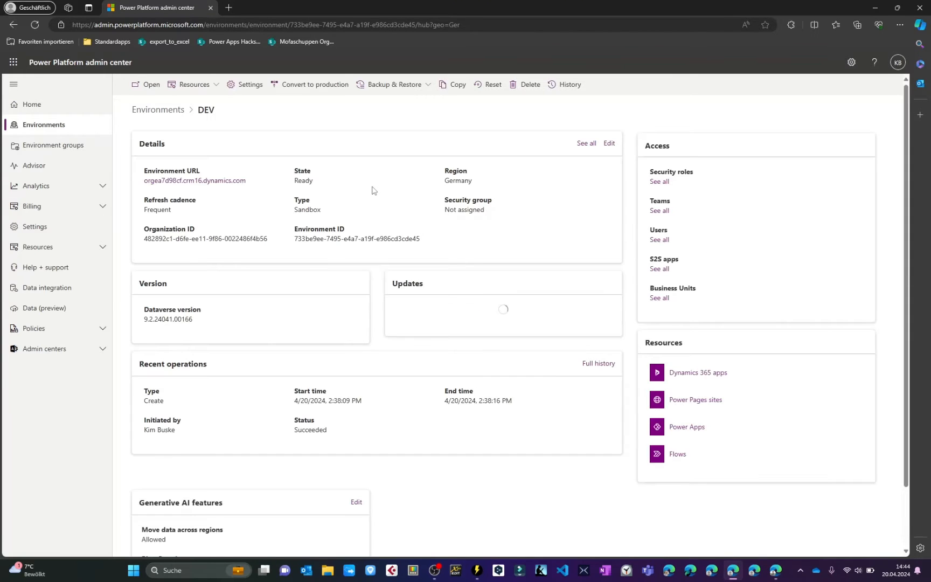
double_click(205, 110)
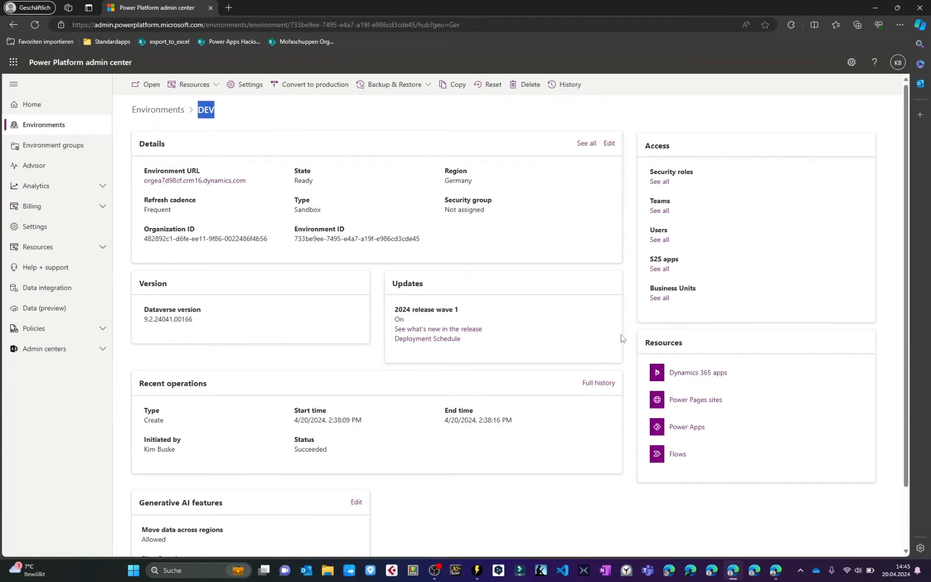
click(695, 376)
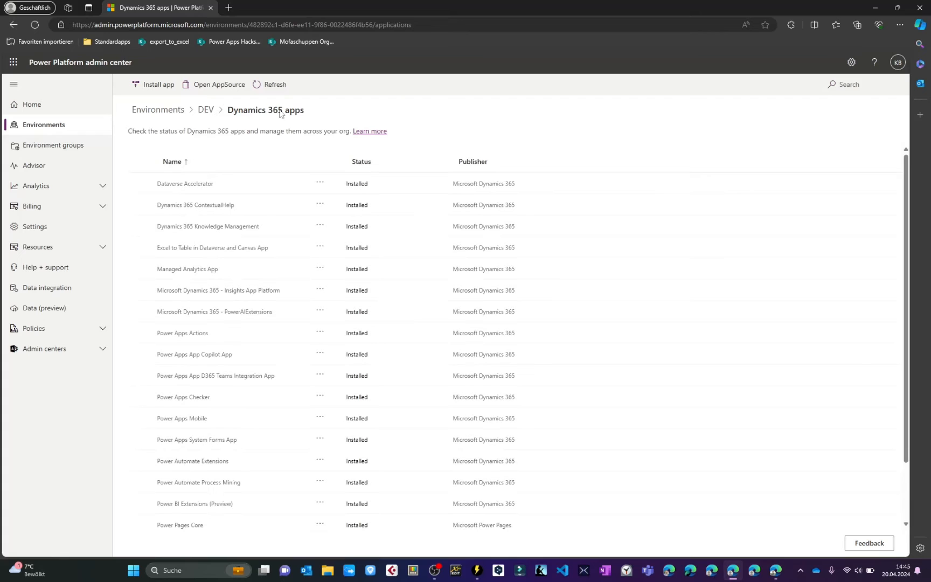
Find Power Platform Pipelines among the installable Dynamics 365 apps and install it in DEV, agreeing to the terms of service.
click(142, 88)
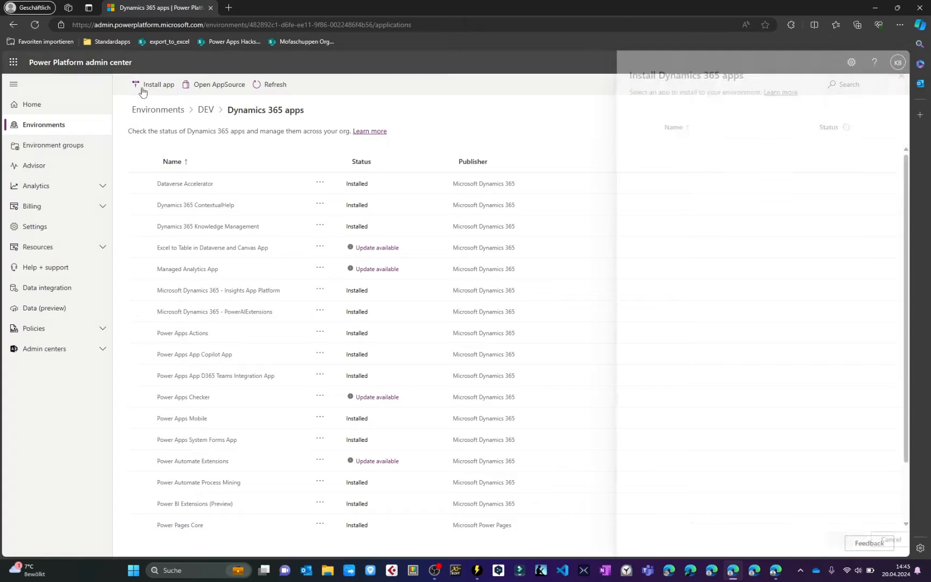
scroll(769, 162, down, 20)
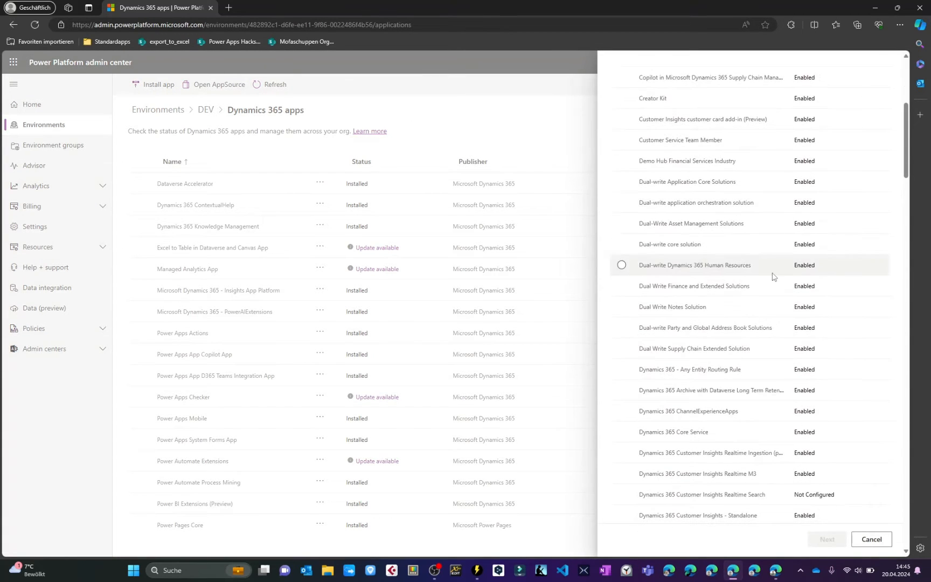
key(ctrl+f)
text(Pipeline)
scroll(773, 276, down, 20)
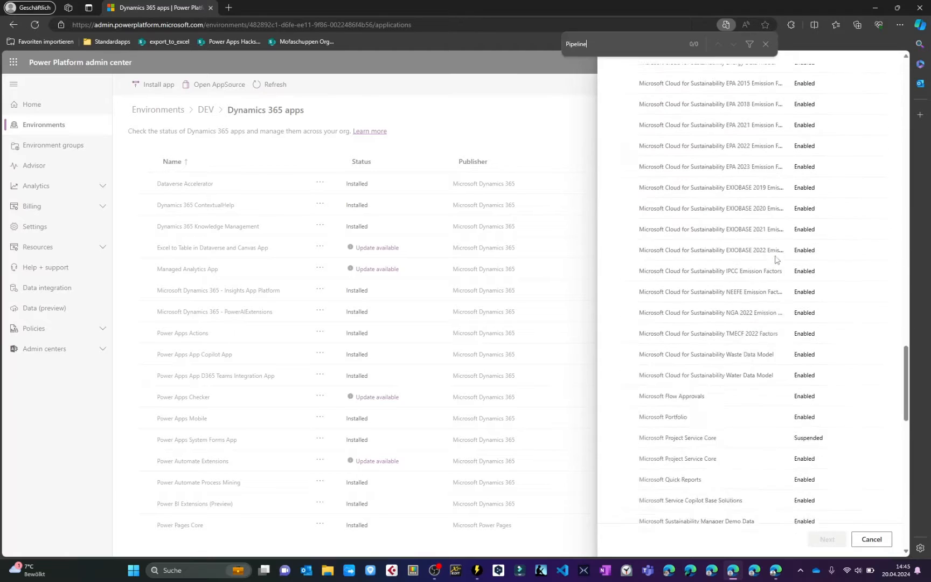
scroll(773, 212, down, 7)
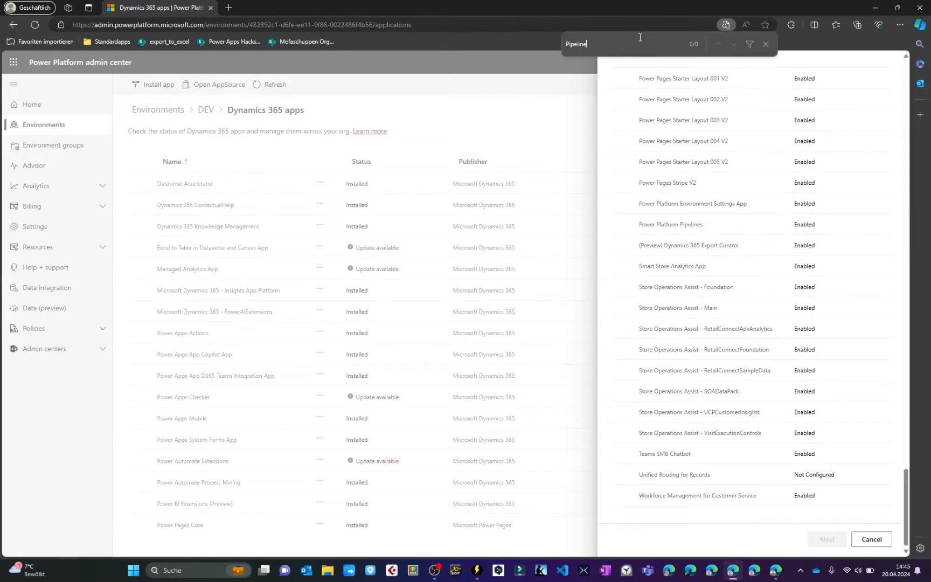
click(622, 225)
click(827, 539)
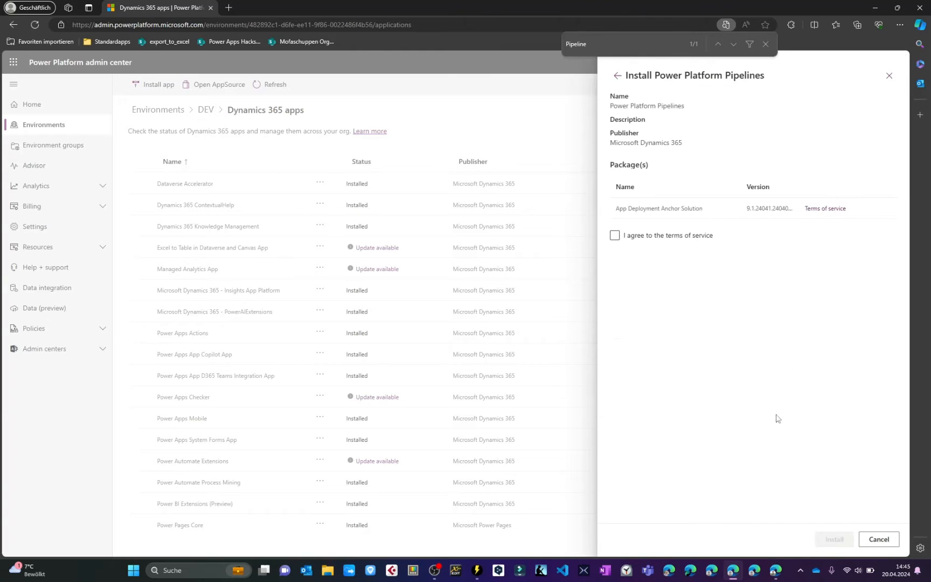
click(614, 236)
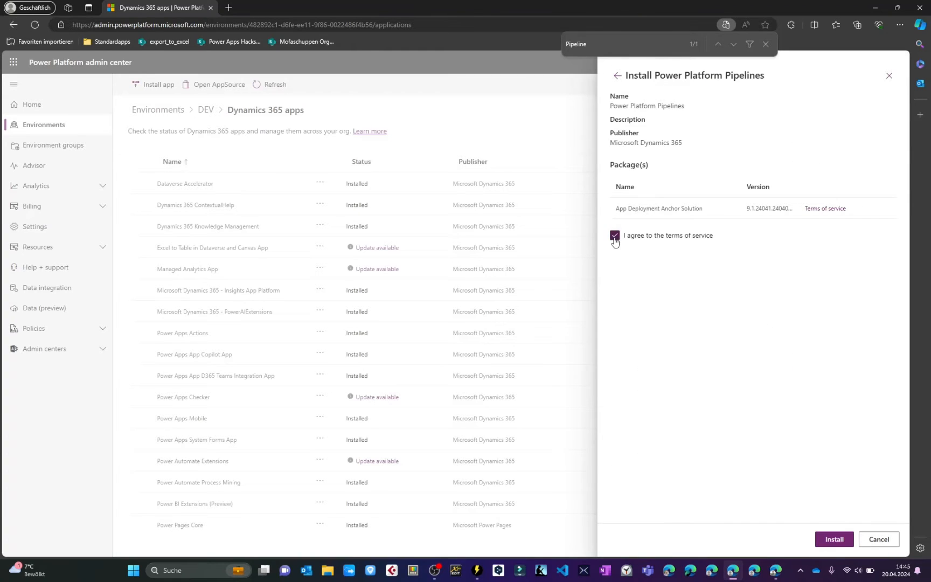
click(835, 540)
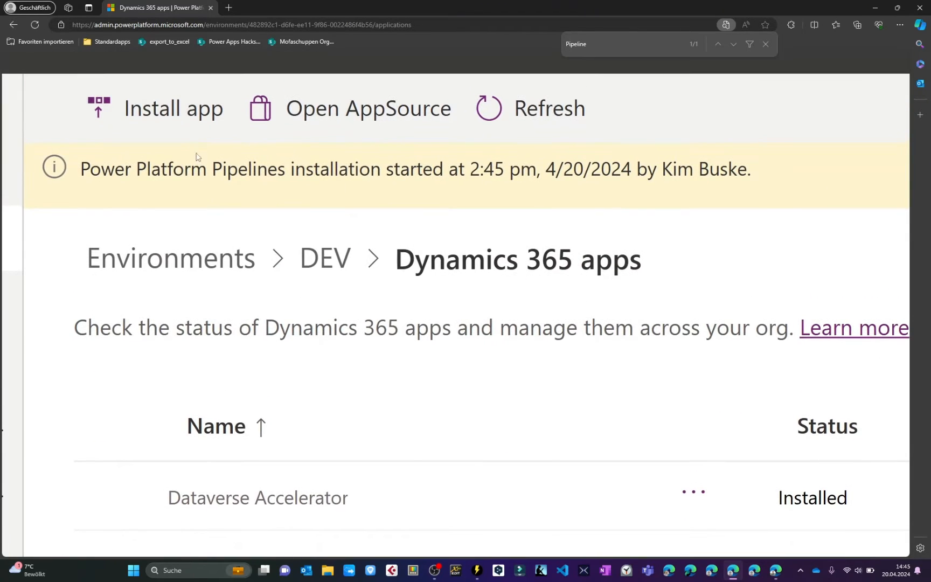
triple_click(197, 156)
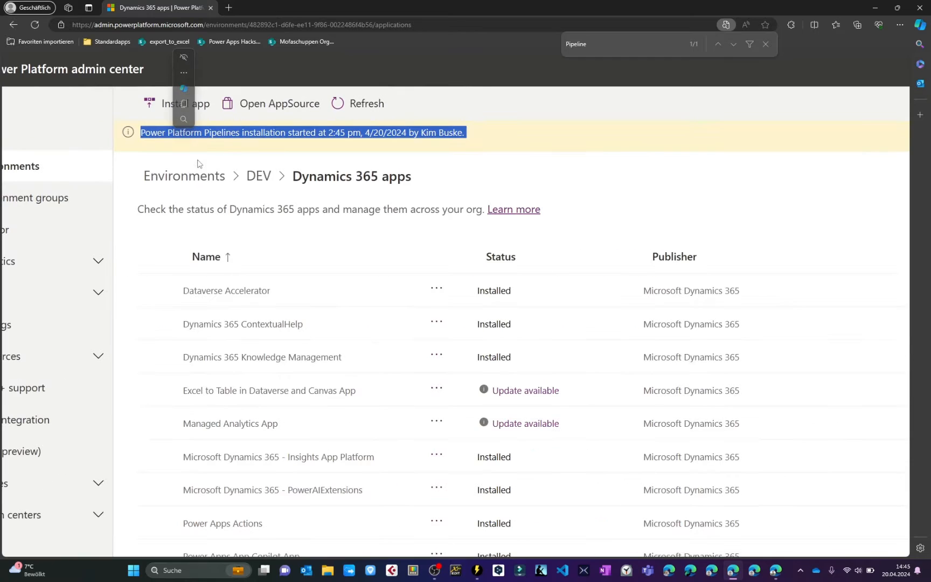
scroll(235, 181, down, 5)
click(184, 72)
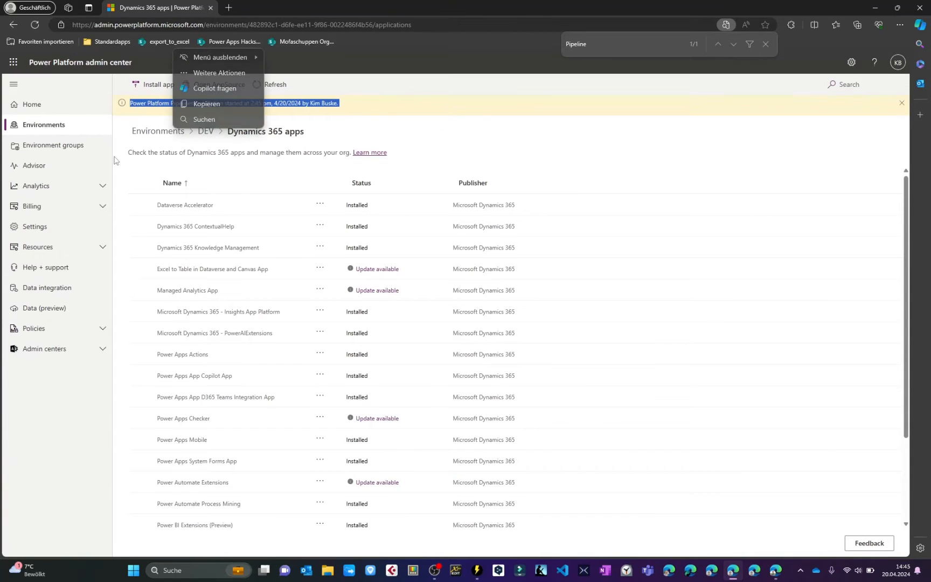
click(216, 71)
Open make.powerapps.com in a new browser tab and check the DEV environment's solutions for the FCS AppDeployment Pipelines Solution.
click(229, 7)
text(https://make.powerapps.com/environments/Default-5785a814-17f4-4e29-8a81-536e9785542f/solutions?utm_source=office&utm_medium=app_launcher&utm_campaign=office_referrals)
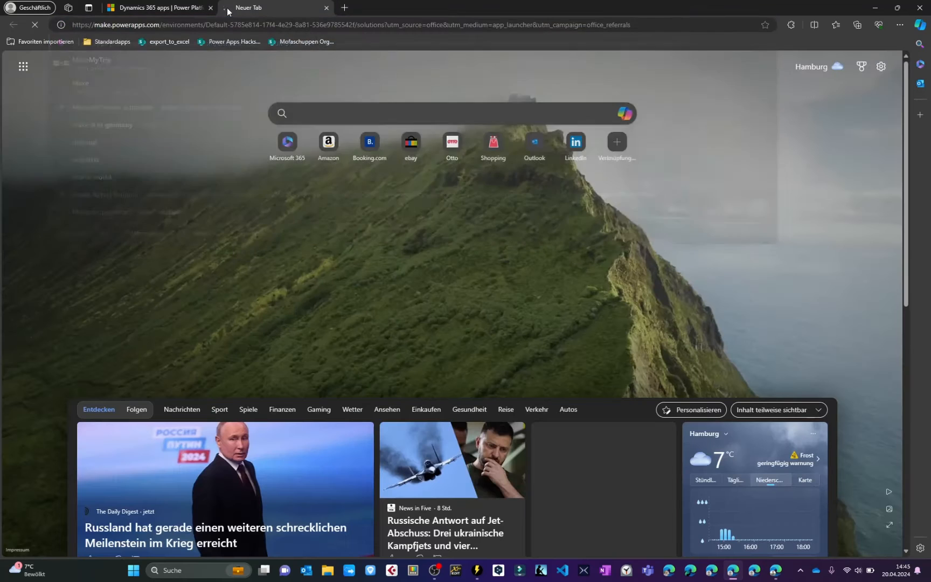
key(Return)
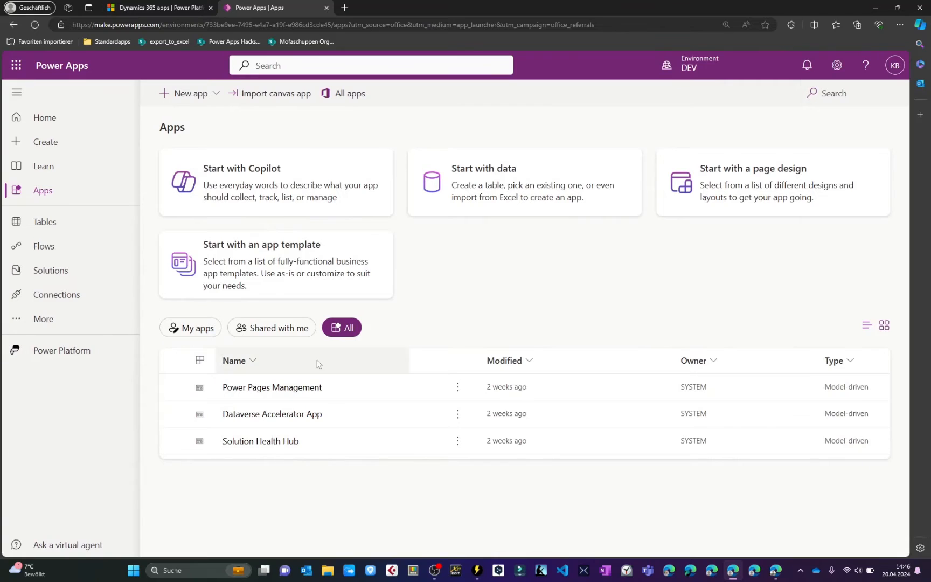
click(51, 270)
click(175, 318)
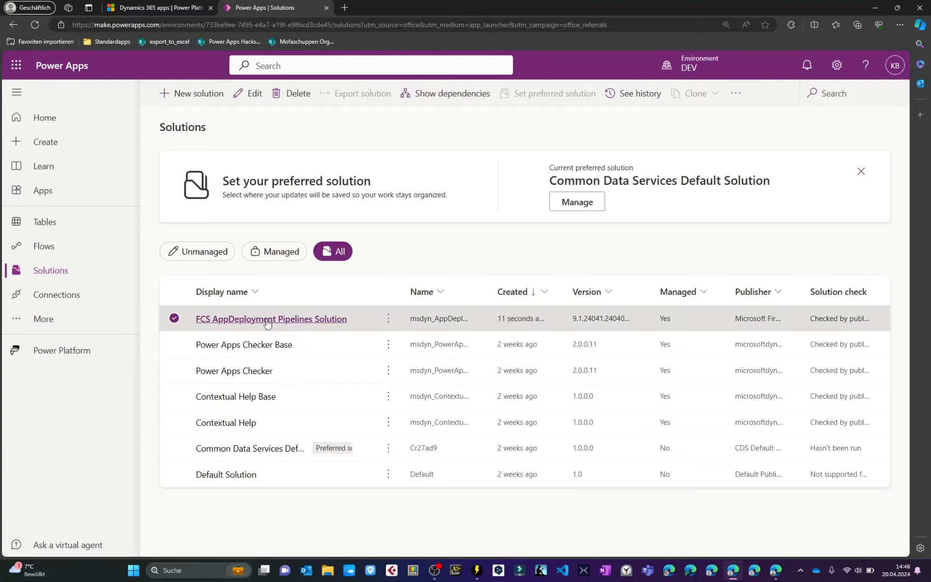
double_click(519, 318)
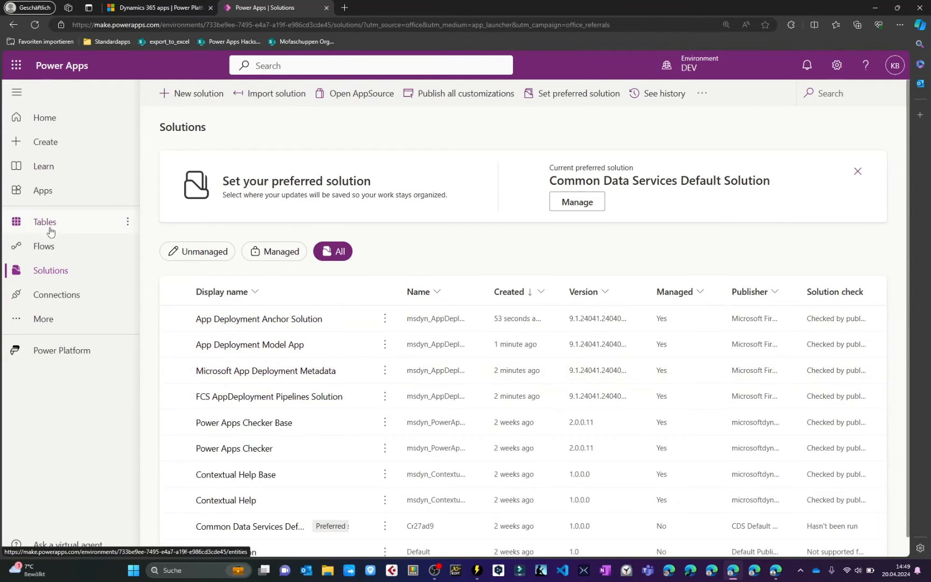
Play the Deployment Pipeline Configuration app from the DEV environment's apps.
click(36, 192)
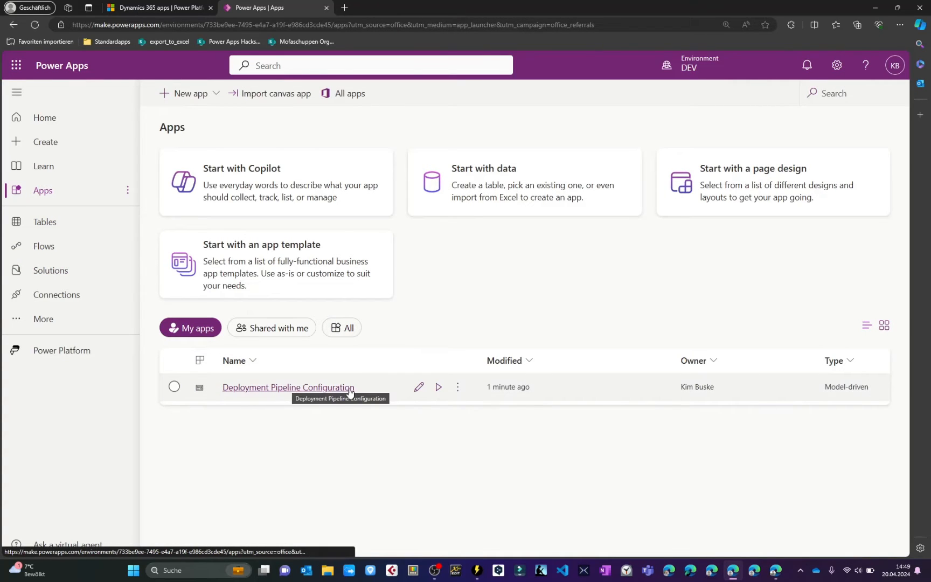
click(439, 386)
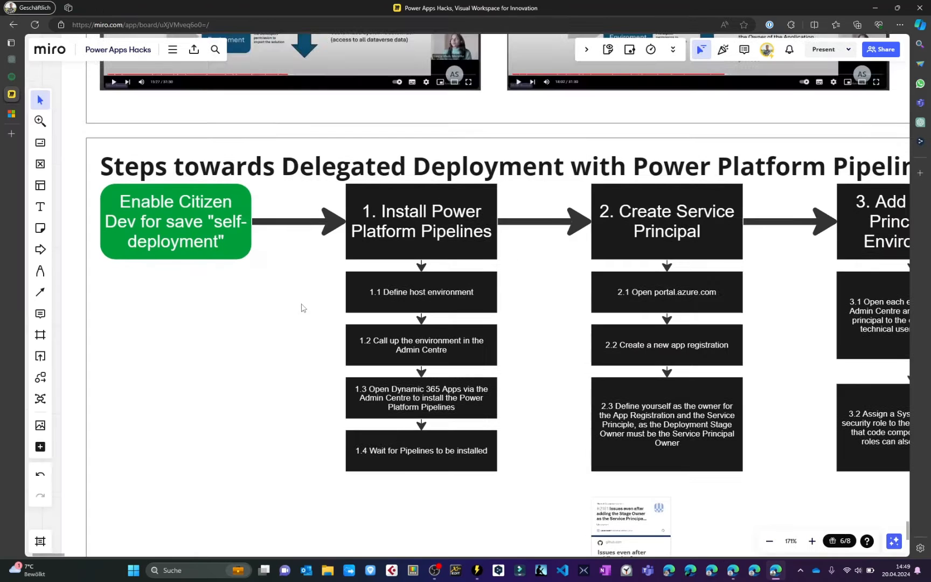
Switch to the Miro board and place a copy of the green check mark on the "1. Install Power Platform Pipelines" box.
scroll(301, 308, down, 2)
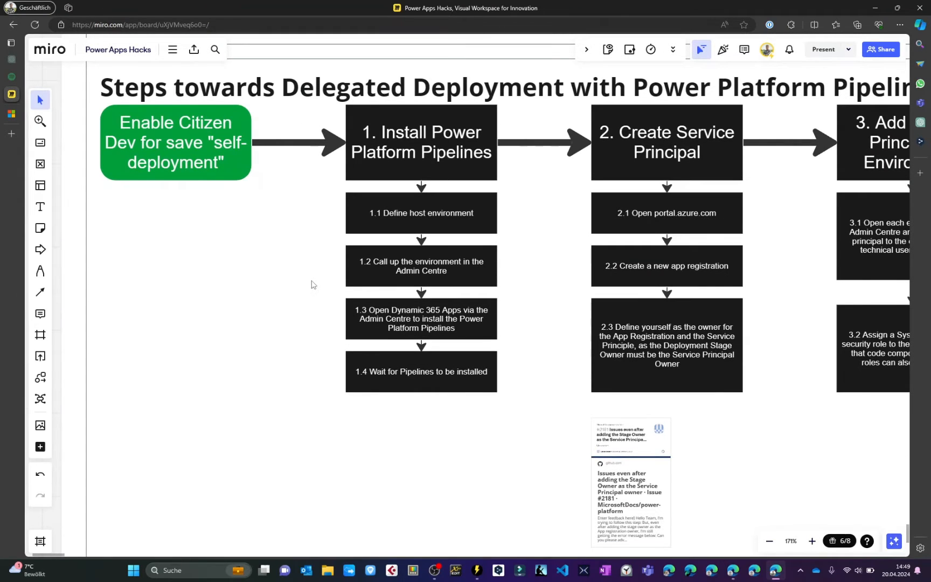
key(ctrl+v)
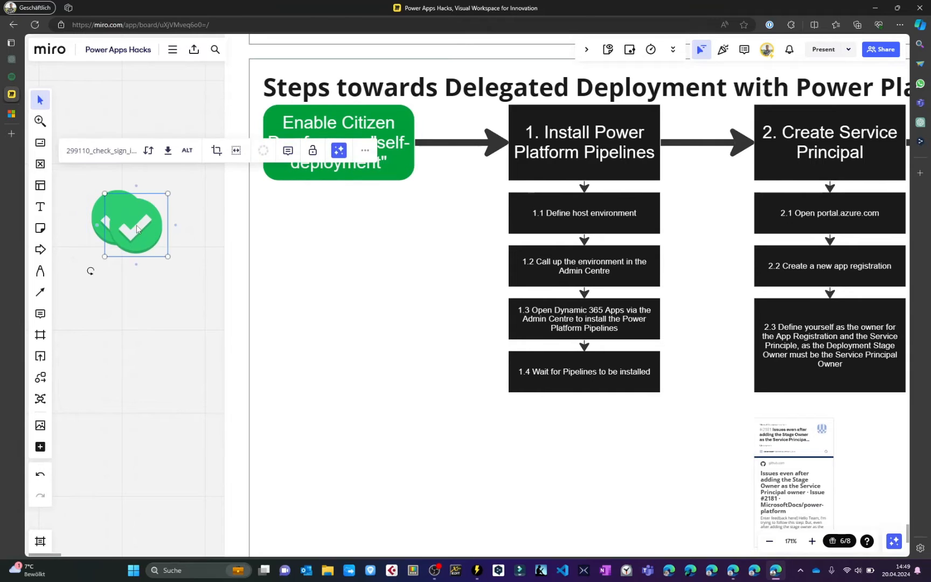
drag(137, 229, 525, 175)
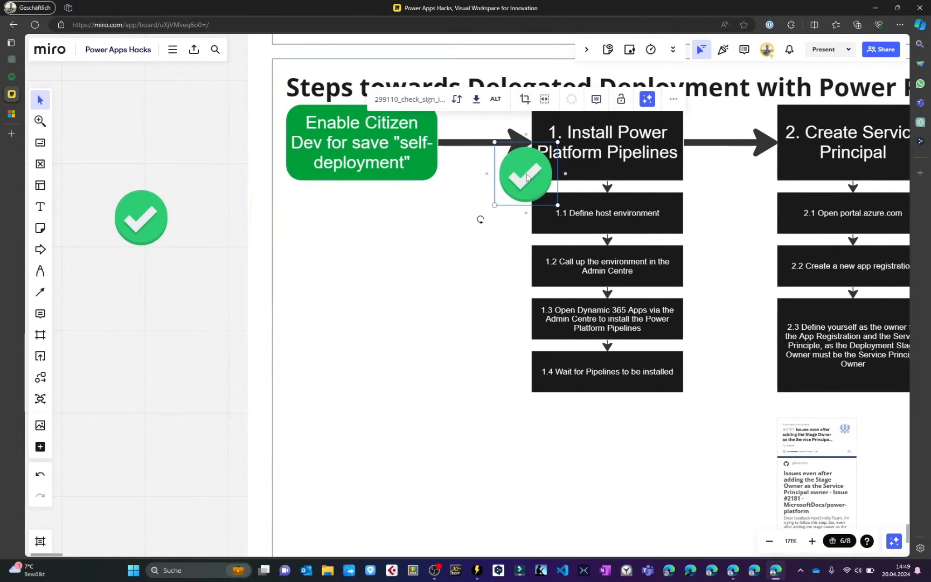
scroll(525, 176, right, 5)
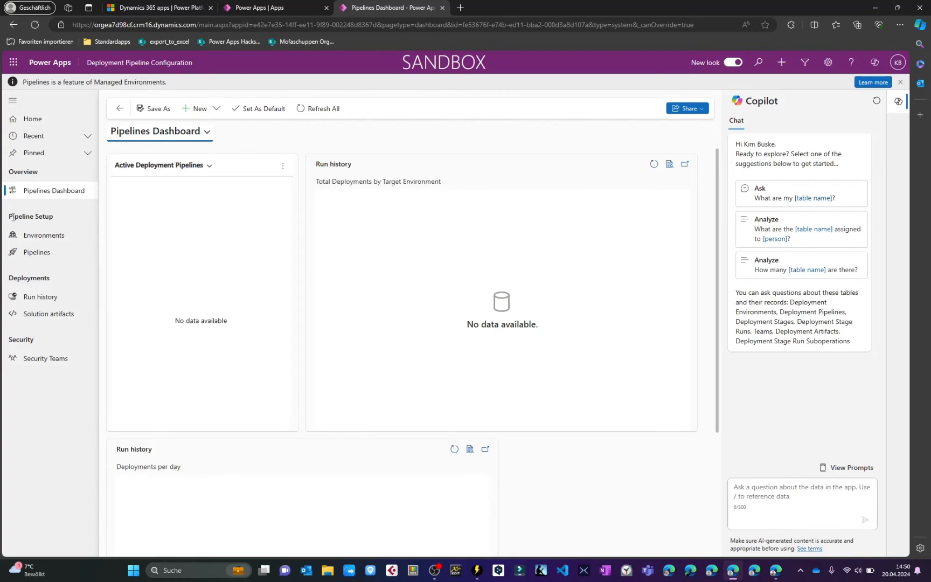
Start a new deployment environment record in the pipeline configuration, named DEV and typed as Development Environment.
click(38, 236)
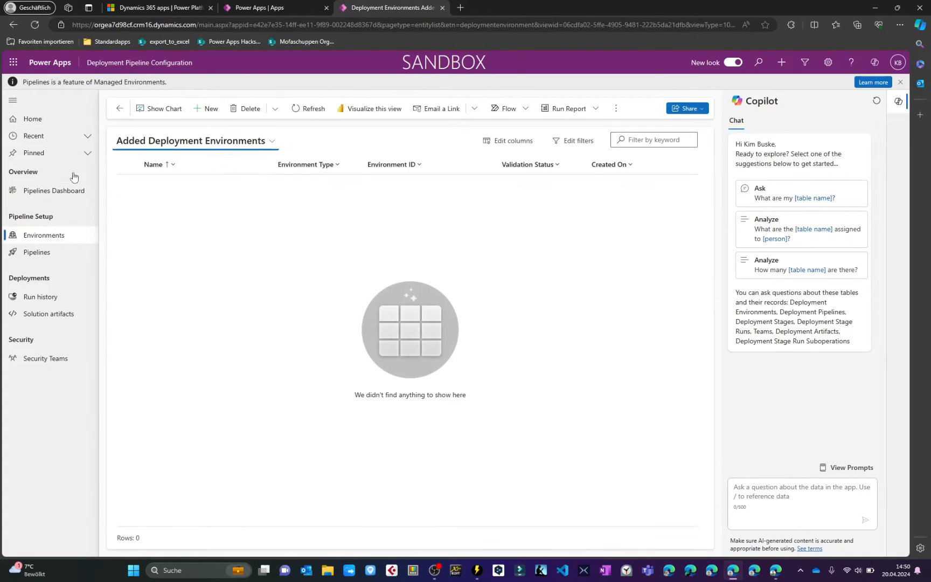
click(200, 113)
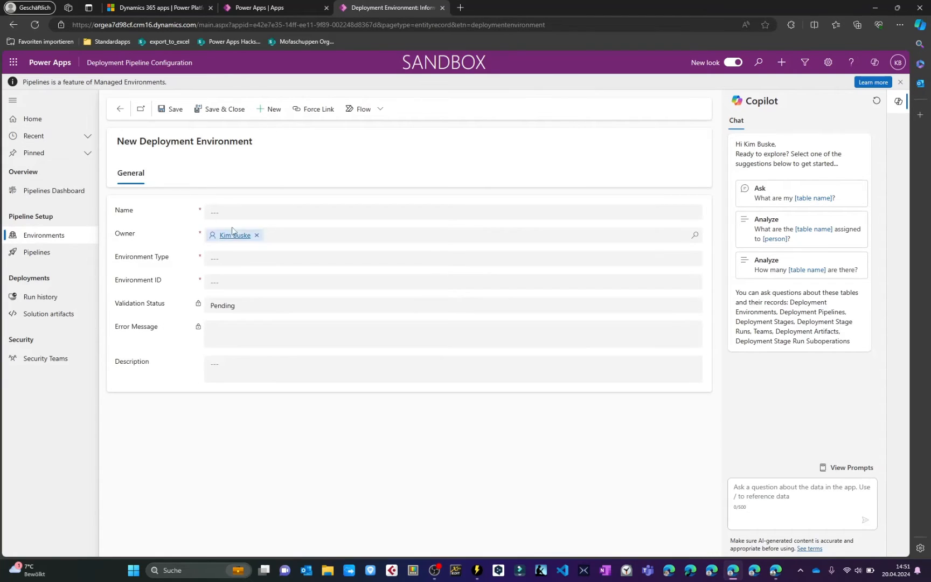
click(236, 213)
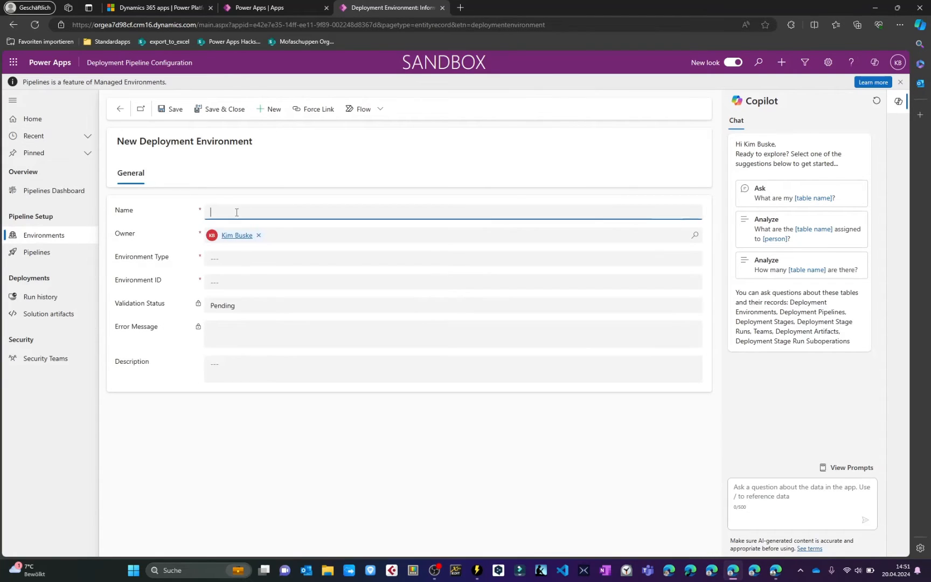
click(218, 260)
click(235, 295)
click(218, 284)
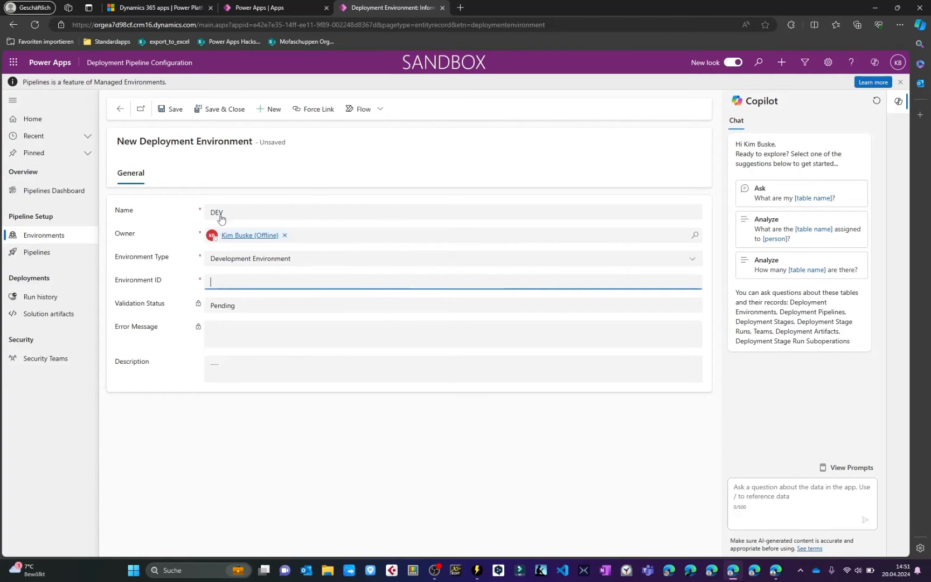
Copy DEV's environment ID from its details in the Power Platform admin center into the DEV record, saving and closing it.
click(221, 7)
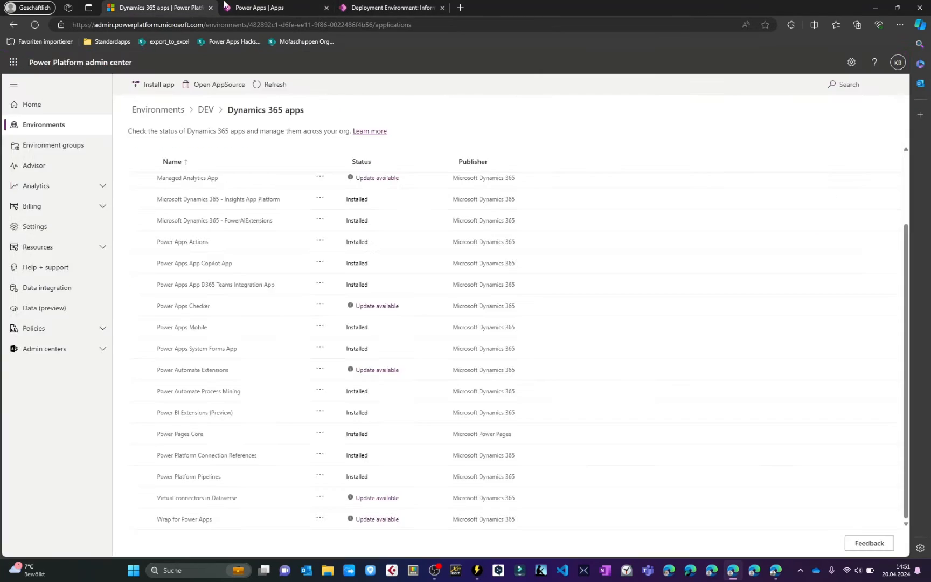
click(33, 126)
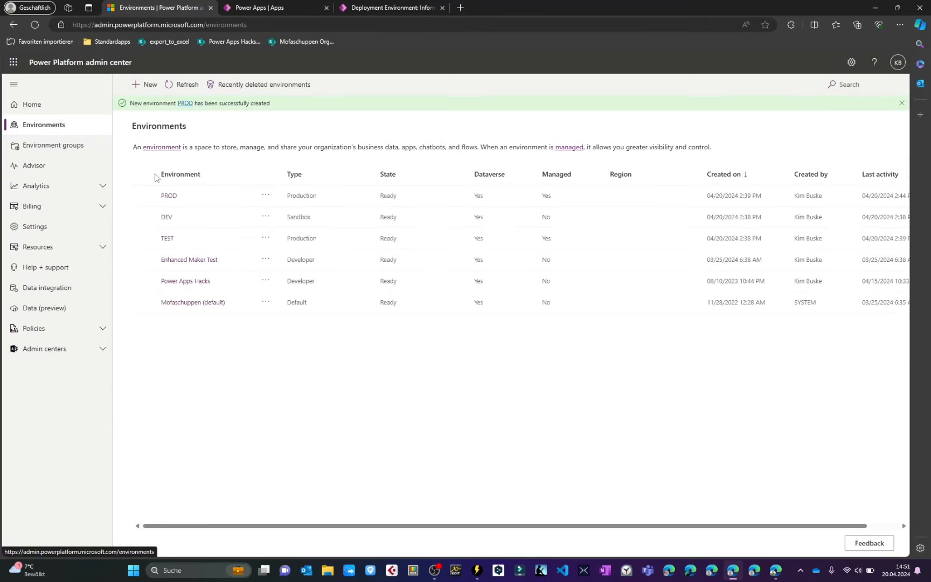
click(167, 217)
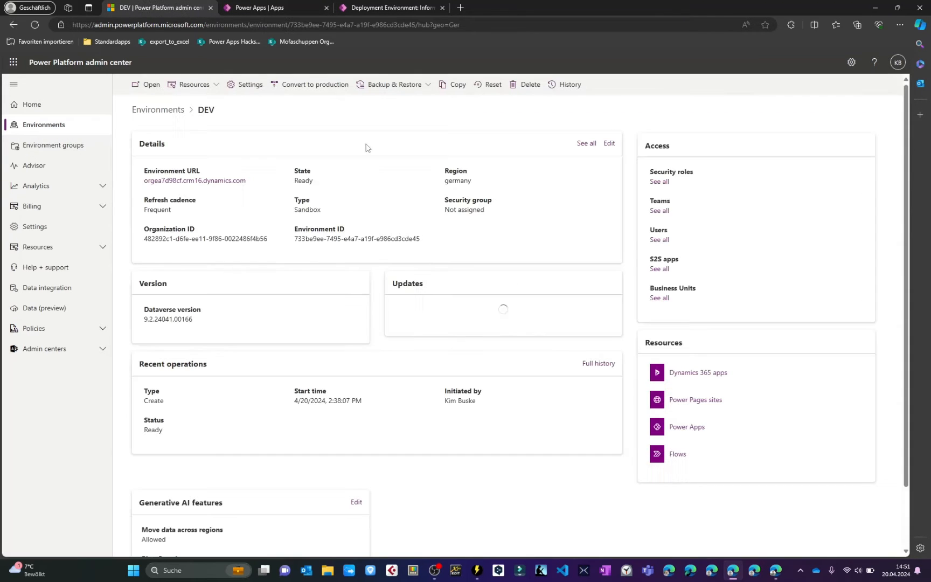
triple_click(305, 240)
key(ctrl+c)
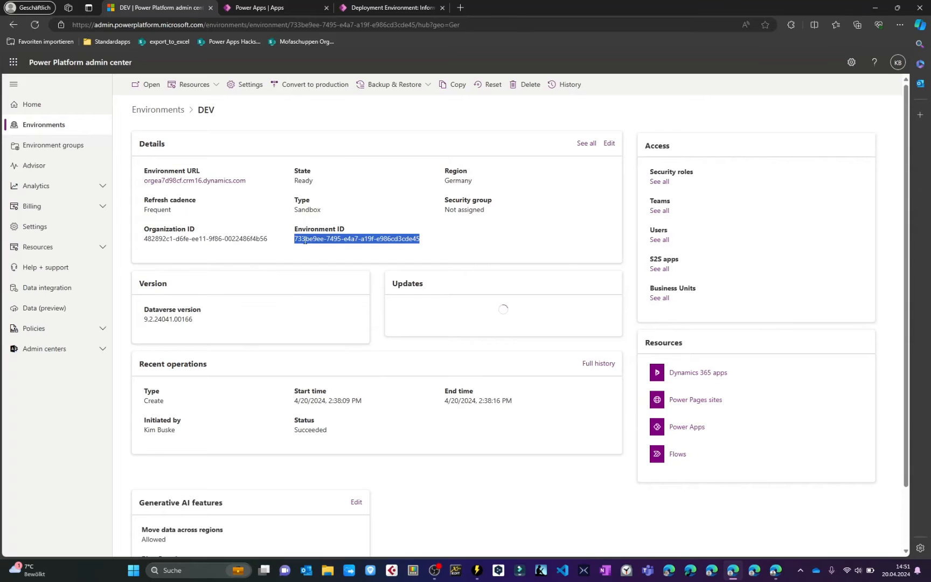
key(alt+Tab)
click(207, 112)
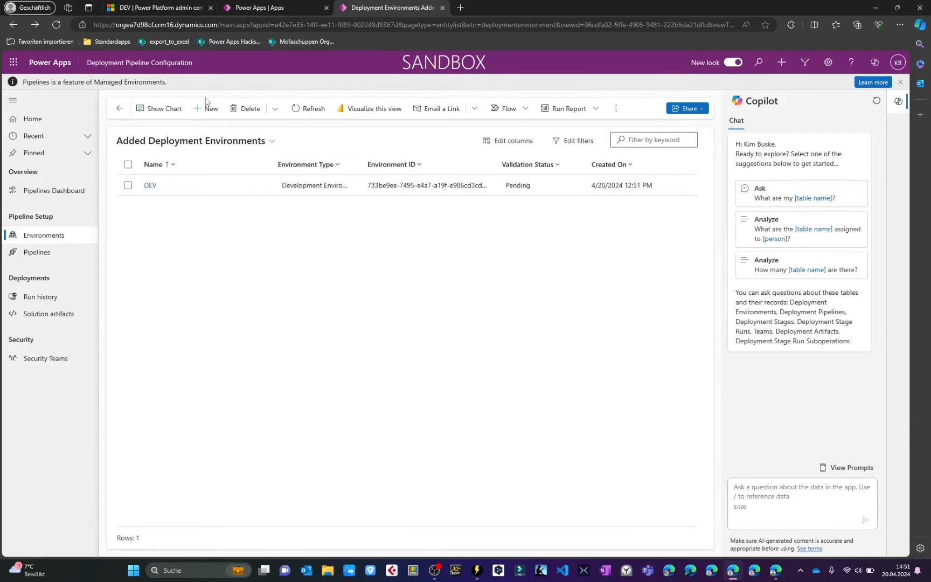
Start another deployment environment record named TEST with the type Target Environment.
click(208, 108)
click(233, 216)
text(T)
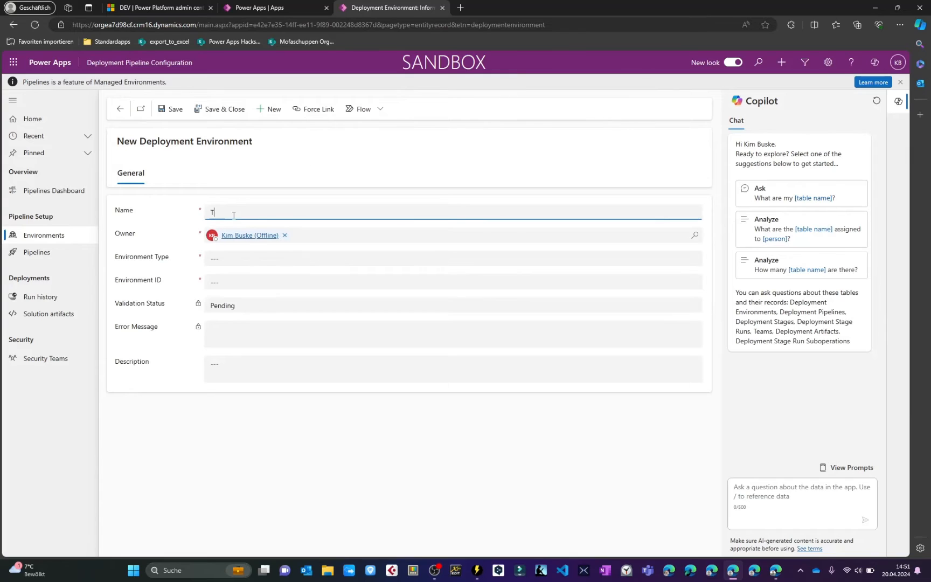
text(EST)
click(223, 258)
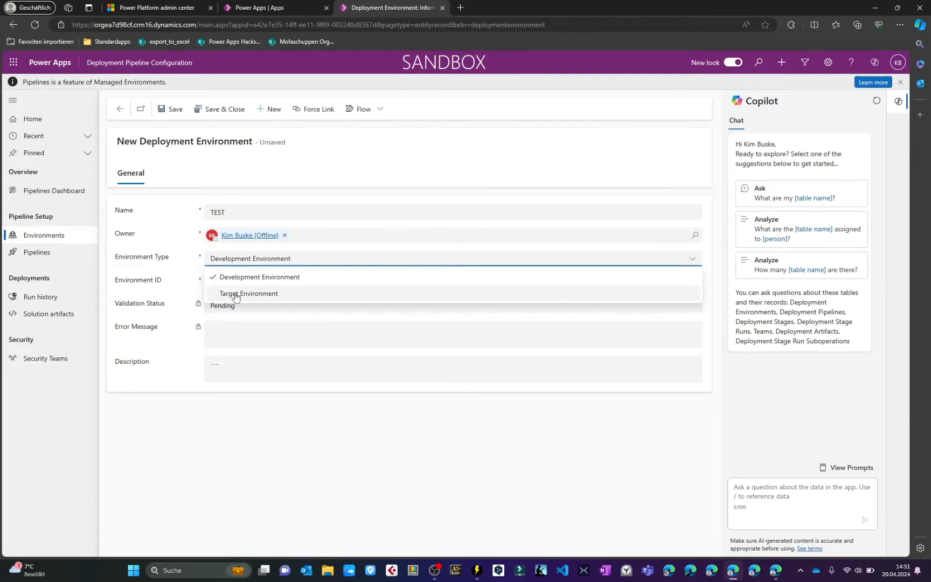
click(235, 294)
Paste TEST's environment ID into the record, then save and close it.
click(221, 284)
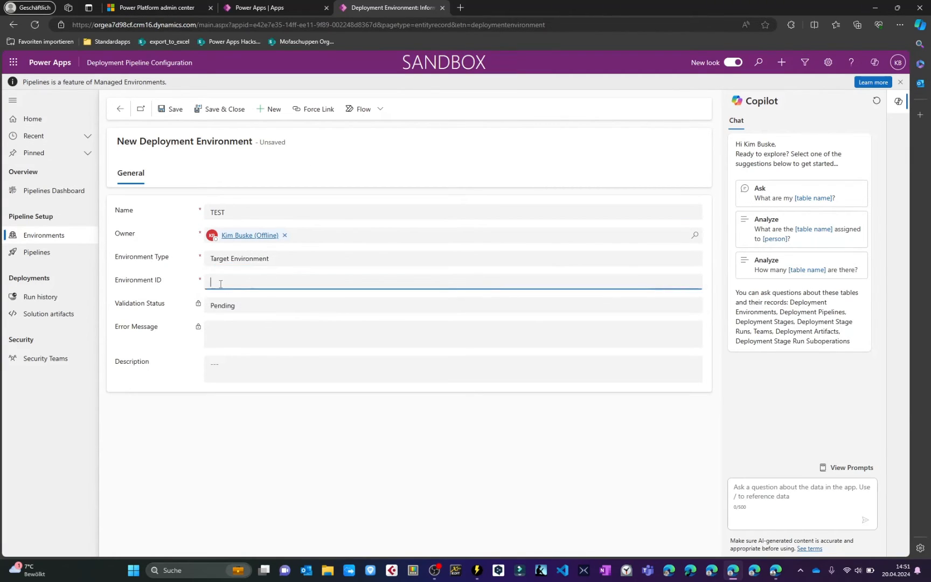
key(ctrl+v)
click(218, 447)
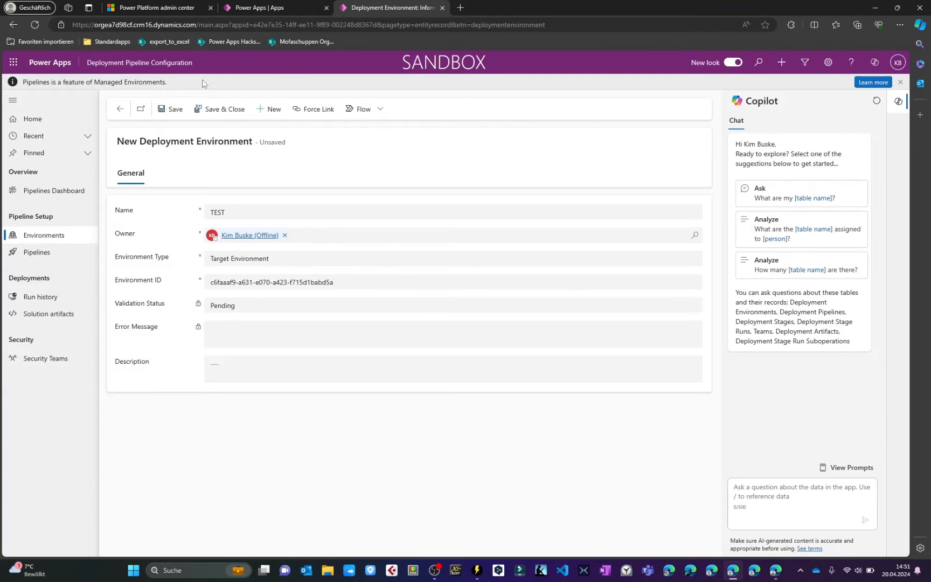
click(174, 109)
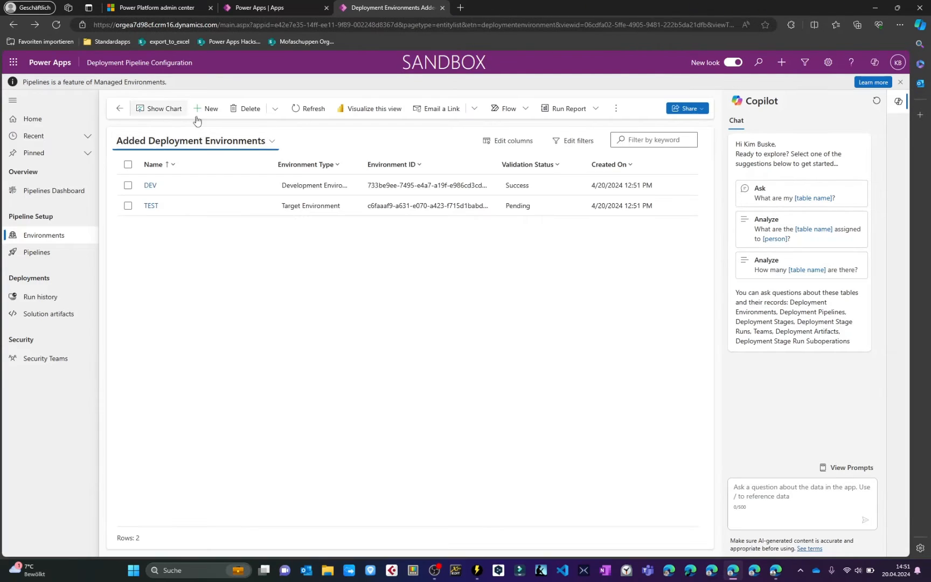
Register a deployment environment named PROD as a Target Environment with PROD's environment ID, saving and closing the record.
click(211, 109)
key(alt+Tab)
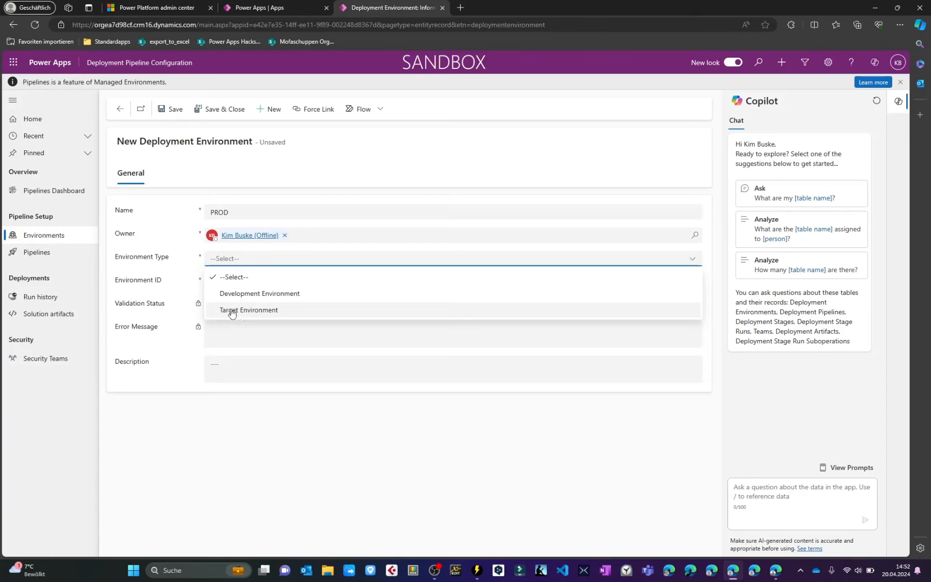
click(237, 319)
click(224, 282)
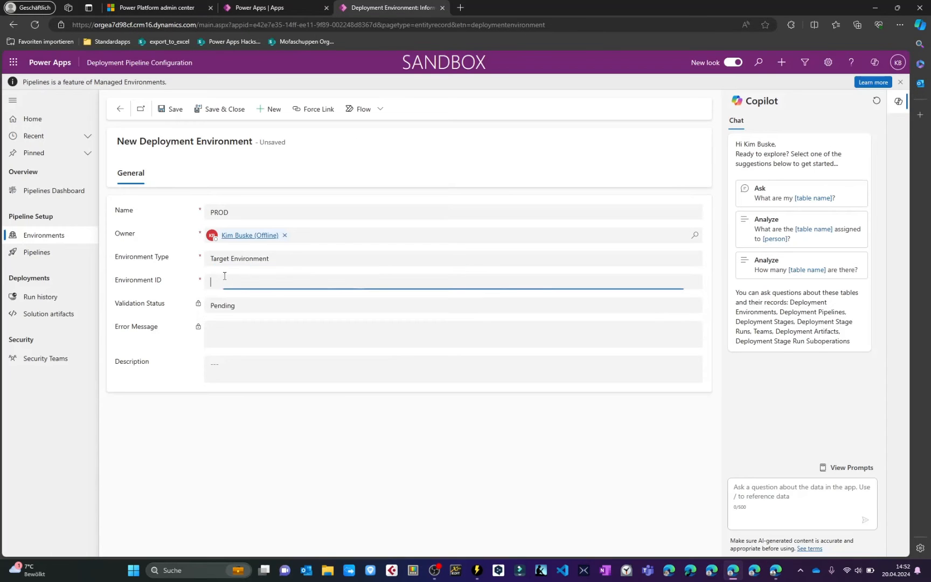
key(ctrl+v)
click(232, 437)
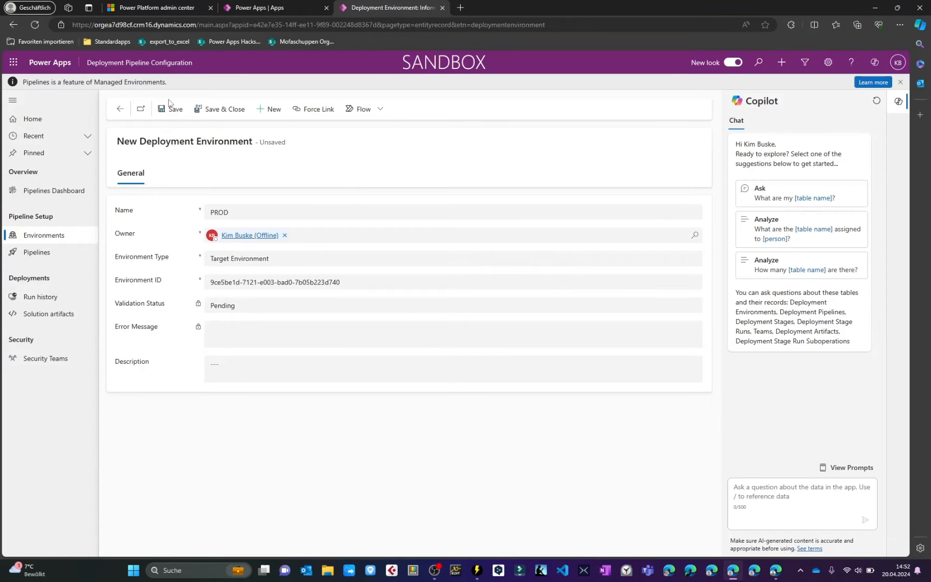
click(211, 108)
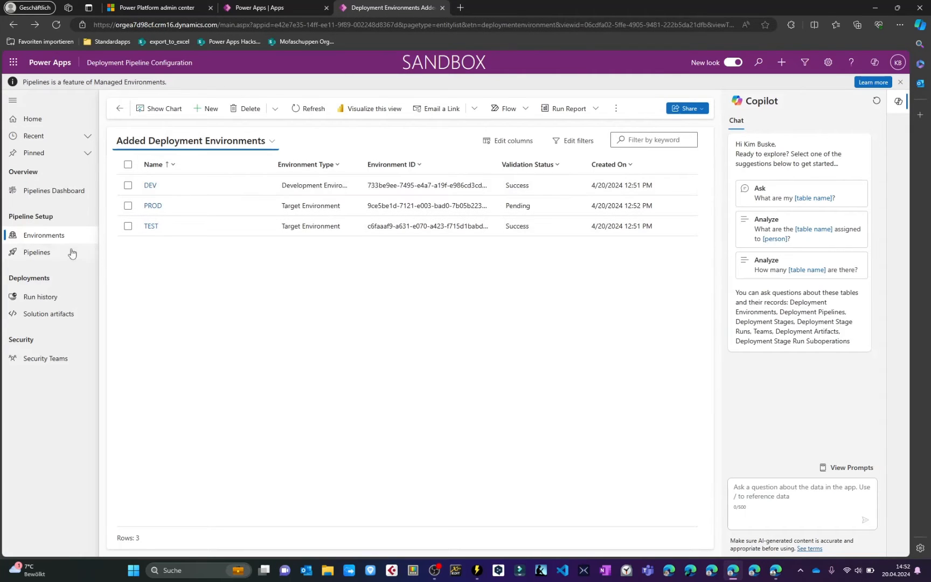
Create a deployment pipeline named "DEV > TEST > PROD" and save it.
click(37, 253)
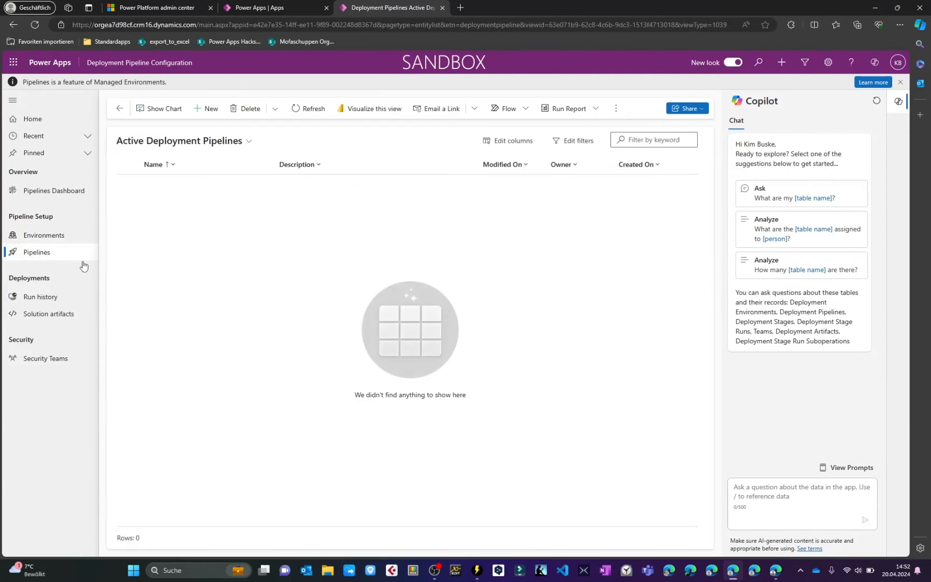
click(205, 109)
click(236, 232)
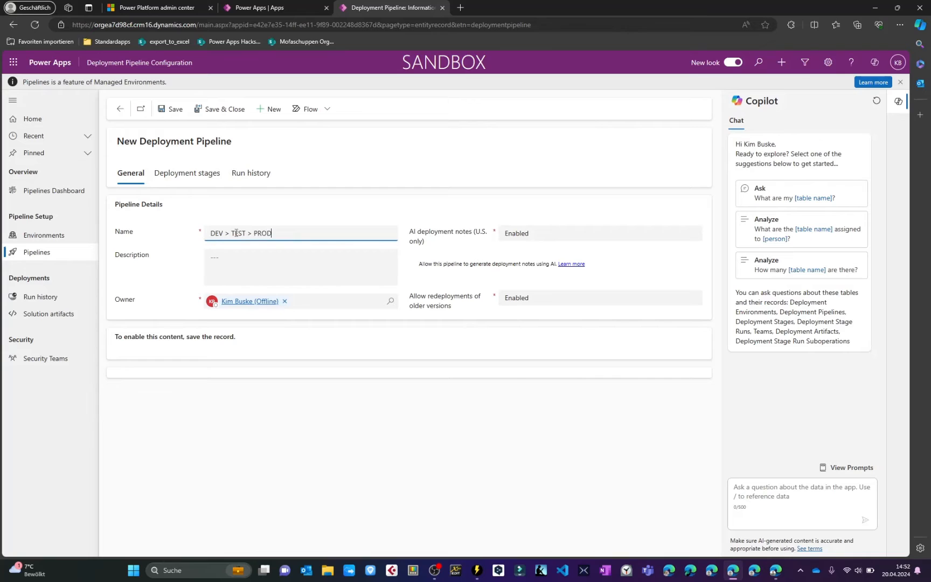
click(125, 229)
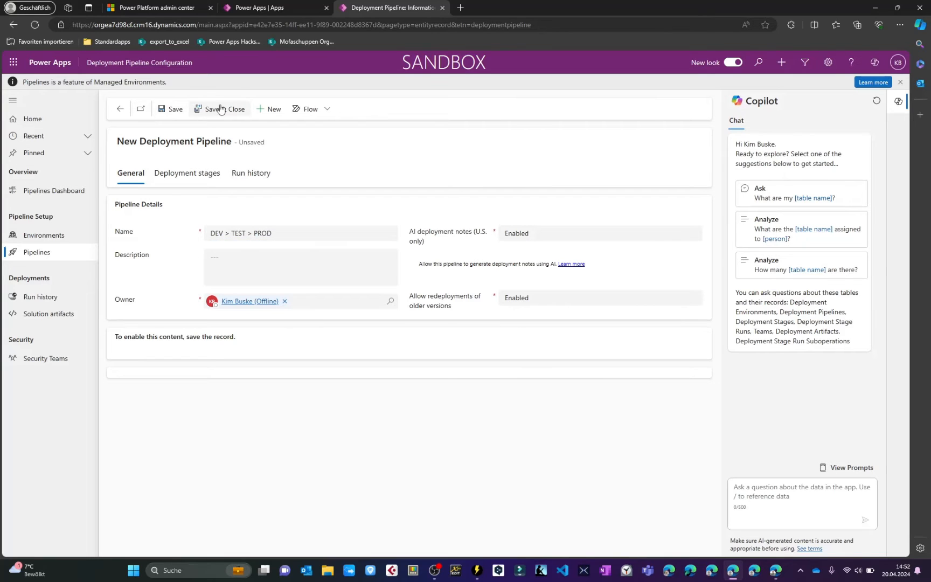
click(176, 109)
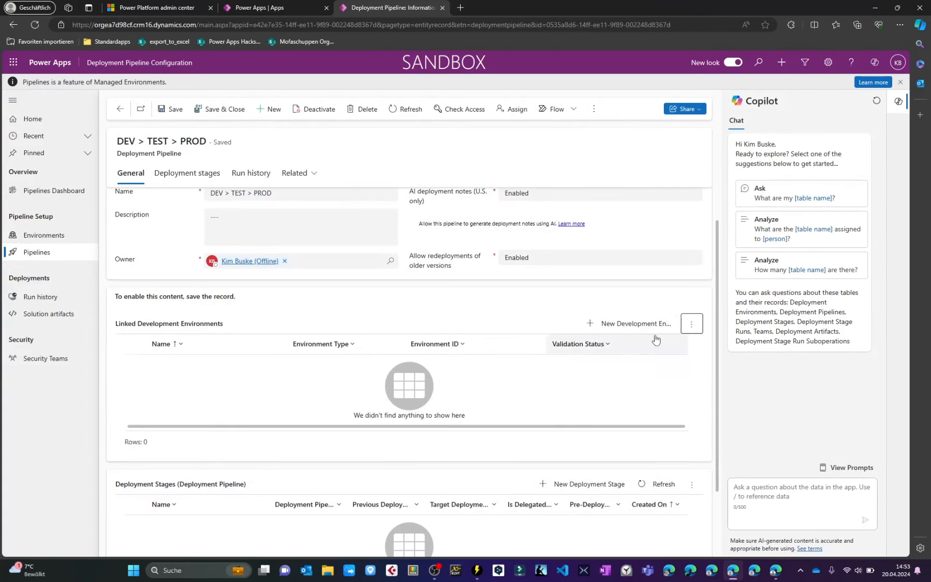
Add the existing DEV environment to the pipeline's linked development environments.
triple_click(150, 324)
click(693, 325)
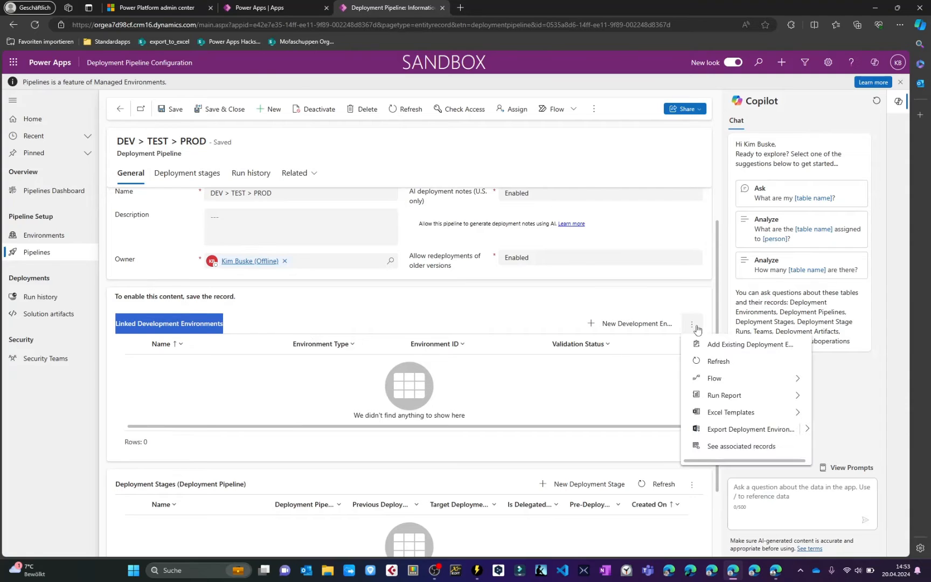
click(725, 345)
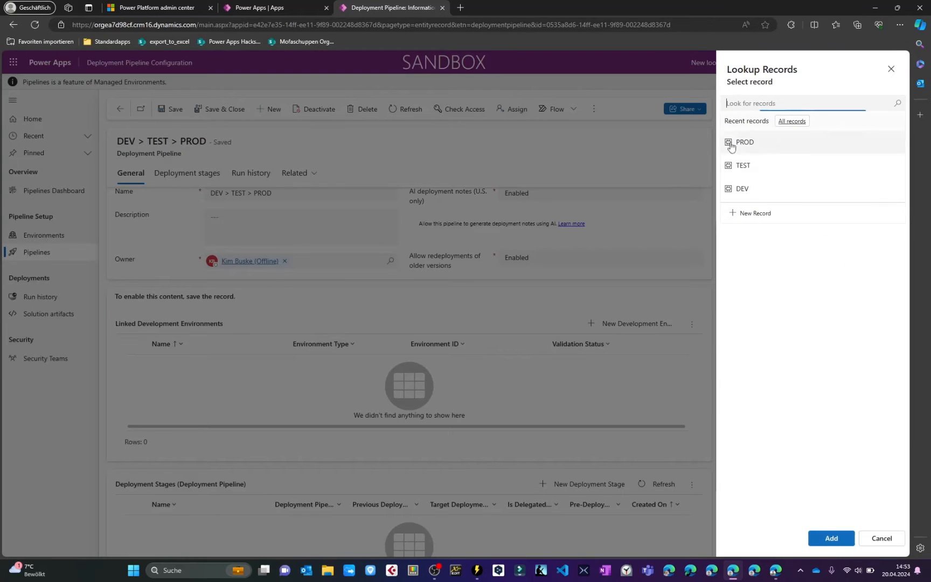
click(742, 189)
click(831, 538)
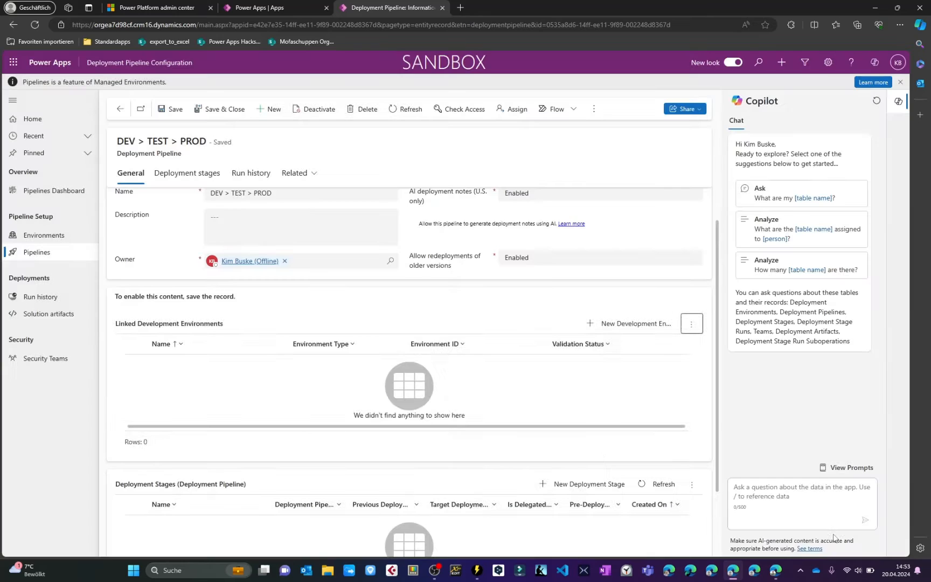
Start a new deployment stage for the pipeline and name it "Deploy DEV to TEST".
scroll(399, 397, down, 2)
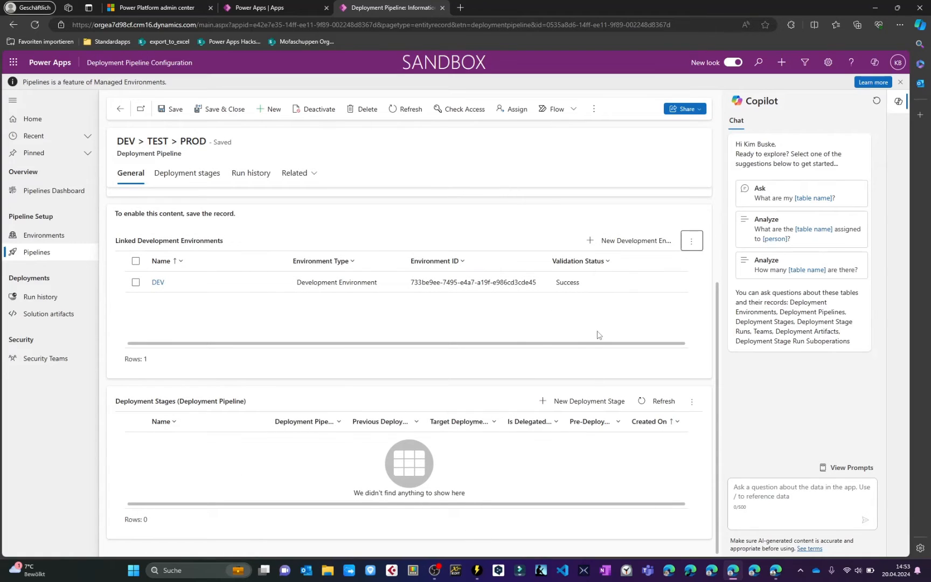
click(587, 402)
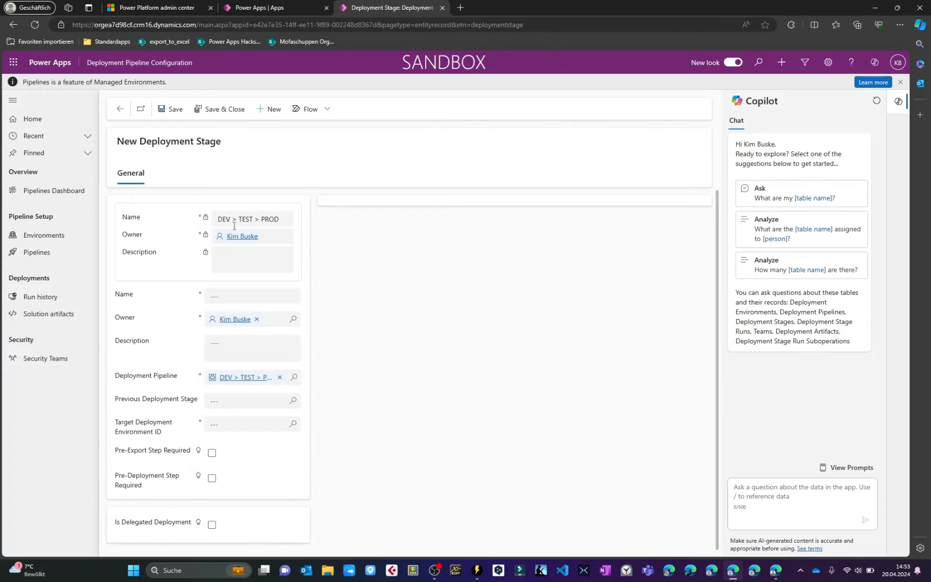
click(231, 293)
text(Deploy DE)
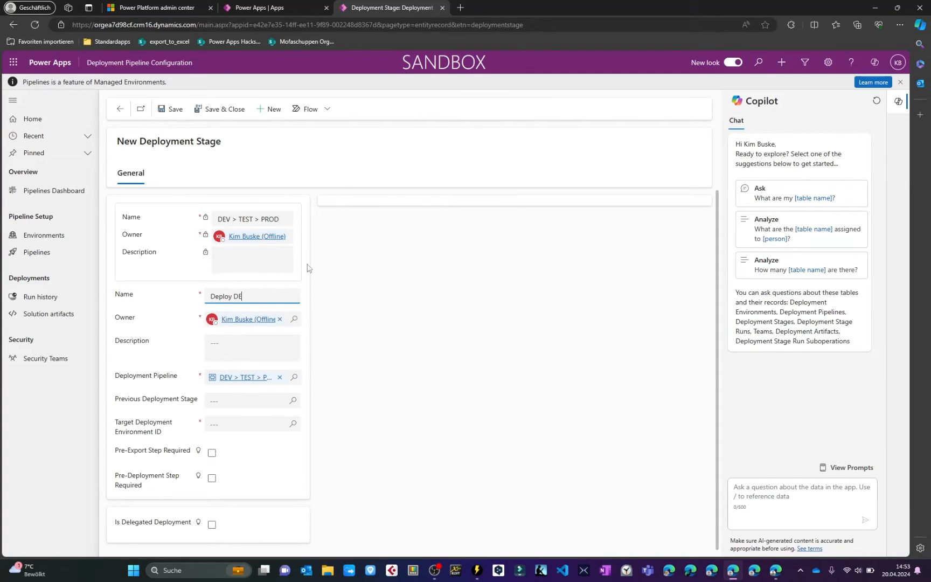
text(V to TEST)
Set the stage's target deployment environment to TEST, leaving the previous deployment stage empty.
click(215, 397)
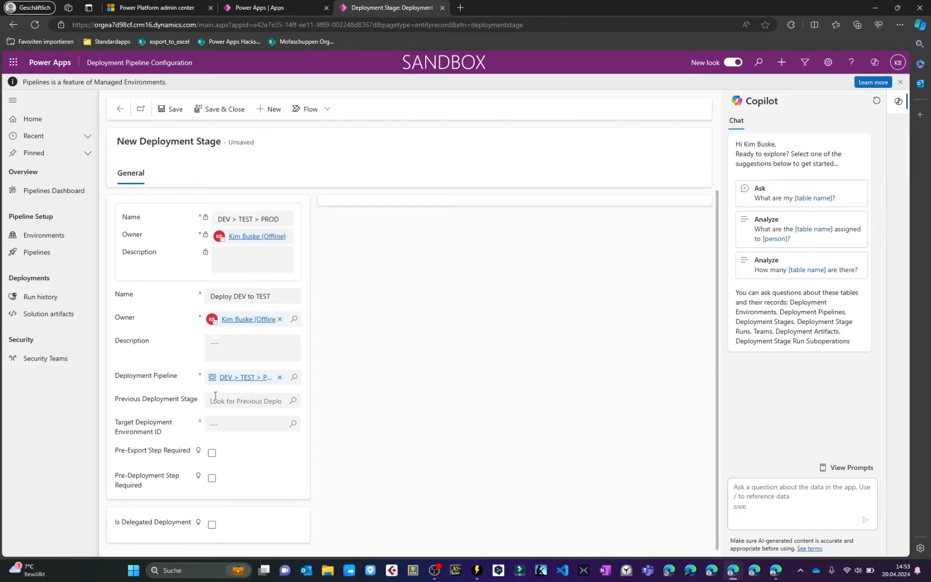
triple_click(157, 404)
triple_click(148, 426)
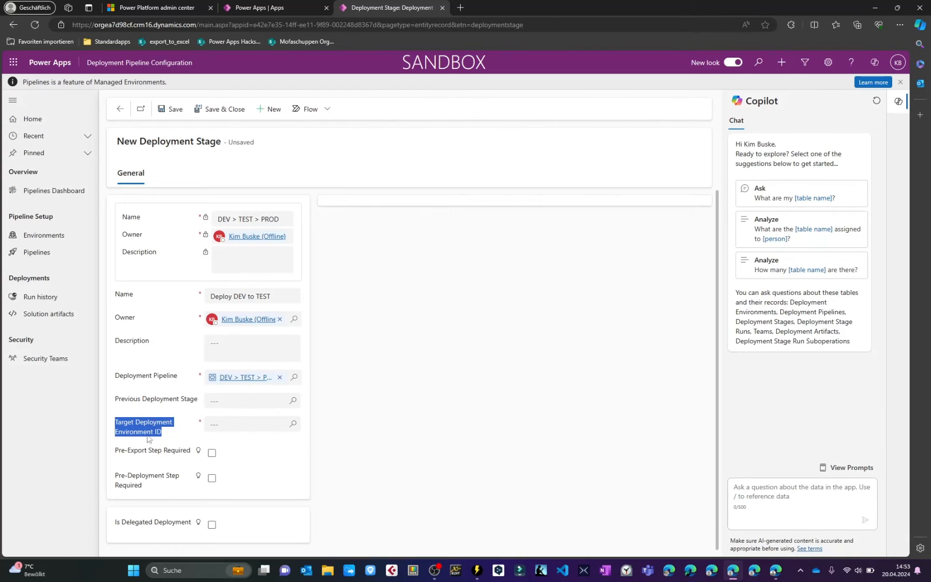
click(145, 430)
click(236, 425)
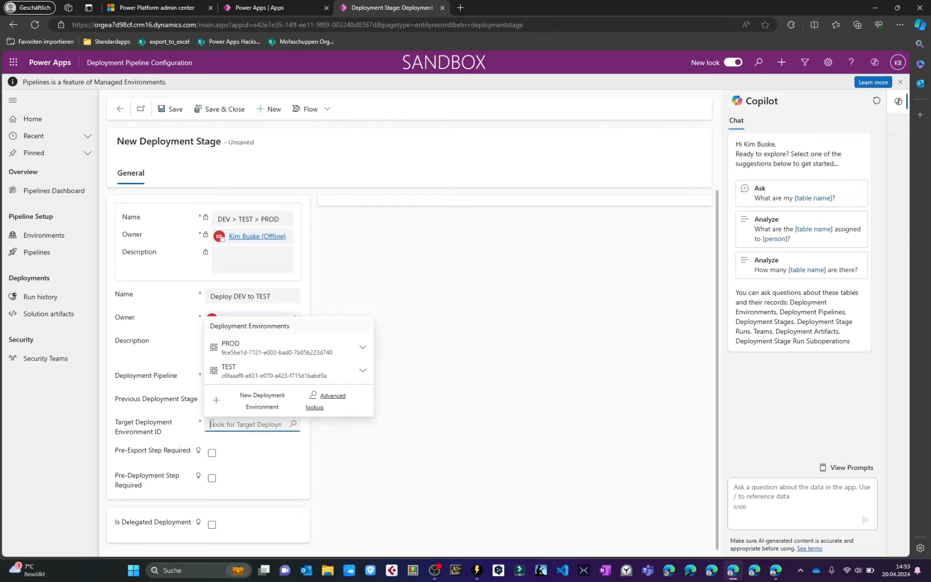
click(172, 425)
click(227, 423)
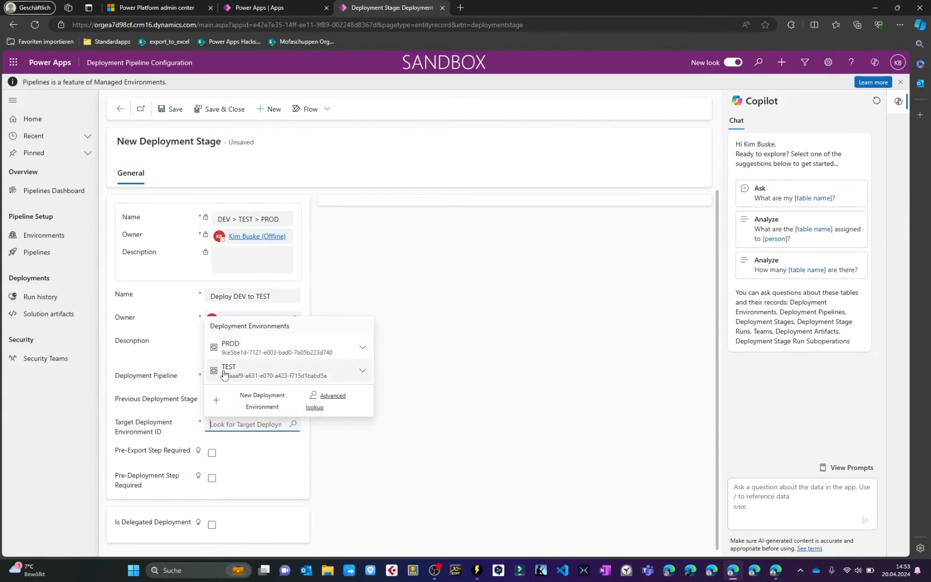
click(225, 372)
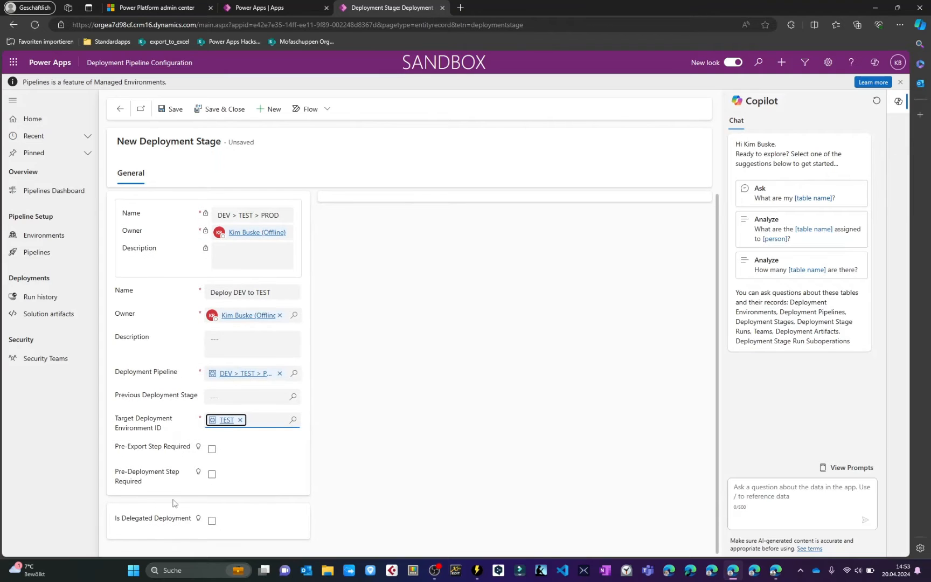
Examine the stage's Is Delegated Deployment option at an enlarged page size.
key(ctrl+plus)
key(ctrl+plus)
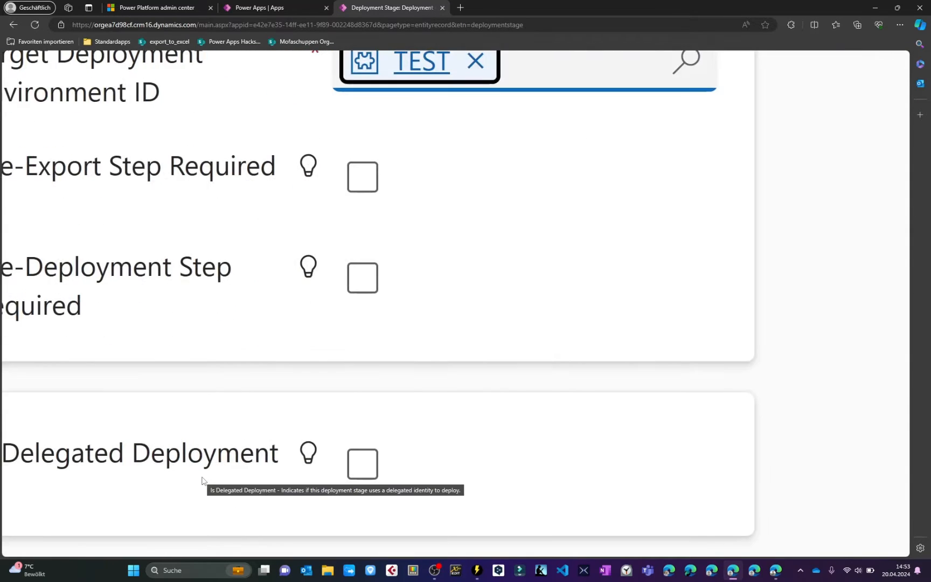
triple_click(174, 442)
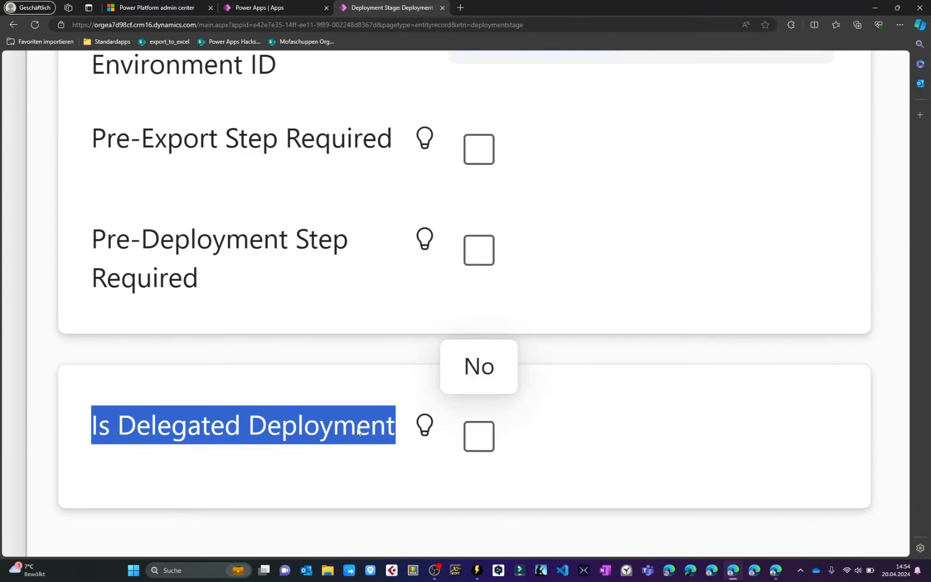
Enable the Is Delegated Deployment option for the "Deploy DEV to TEST" stage.
key(ctrl+minus)
key(ctrl+minus)
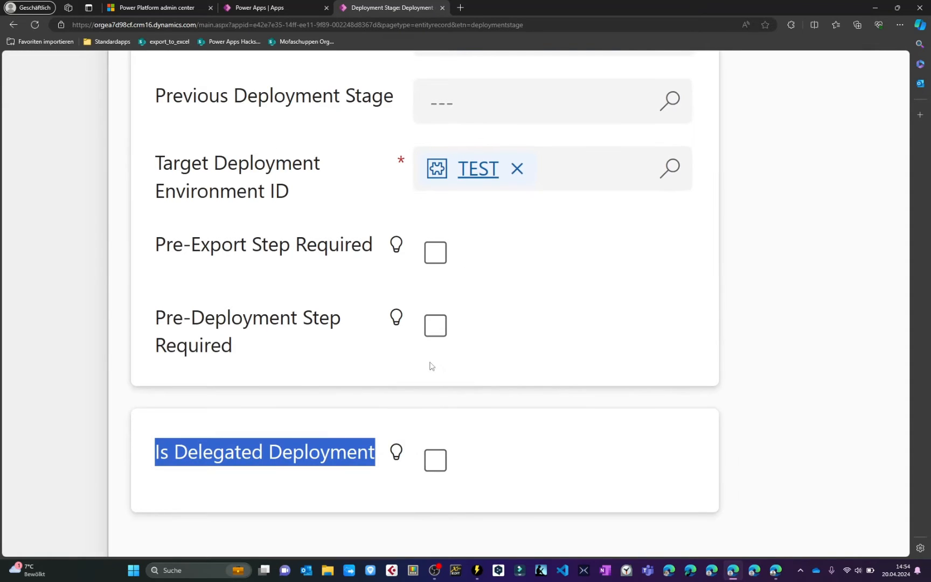
key(ctrl+minus)
key(ctrl+minus)
key(ctrl+minus)
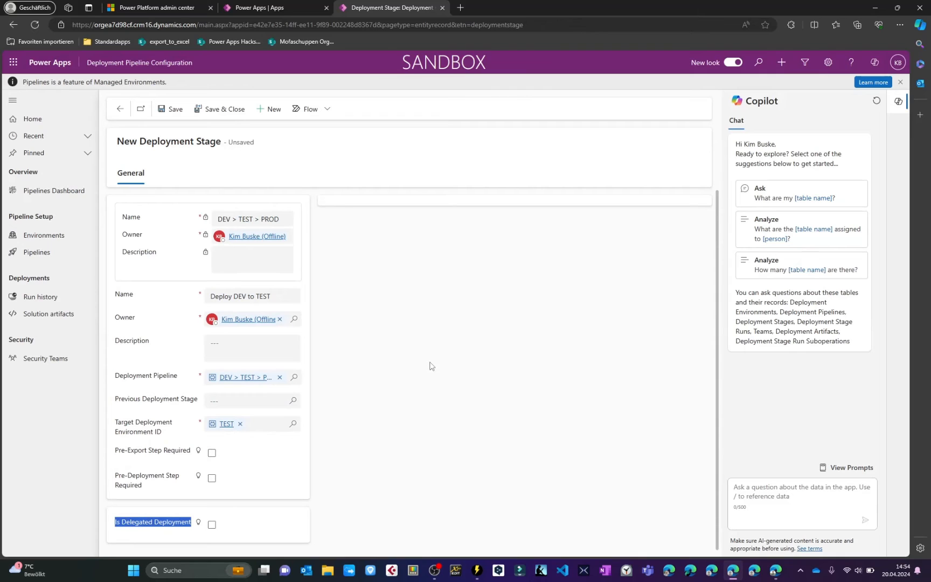
click(212, 525)
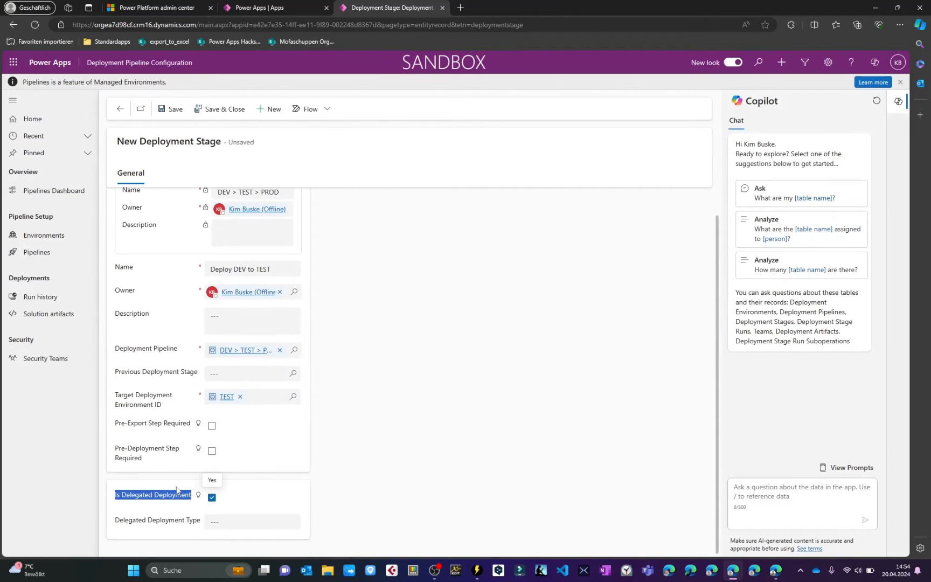
Set the stage's Delegated Deployment Type to Service Principal.
key(ctrl+plus)
key(ctrl+plus)
key(ctrl+plus)
key(ctrl+plus)
key(ctrl+plus)
click(408, 457)
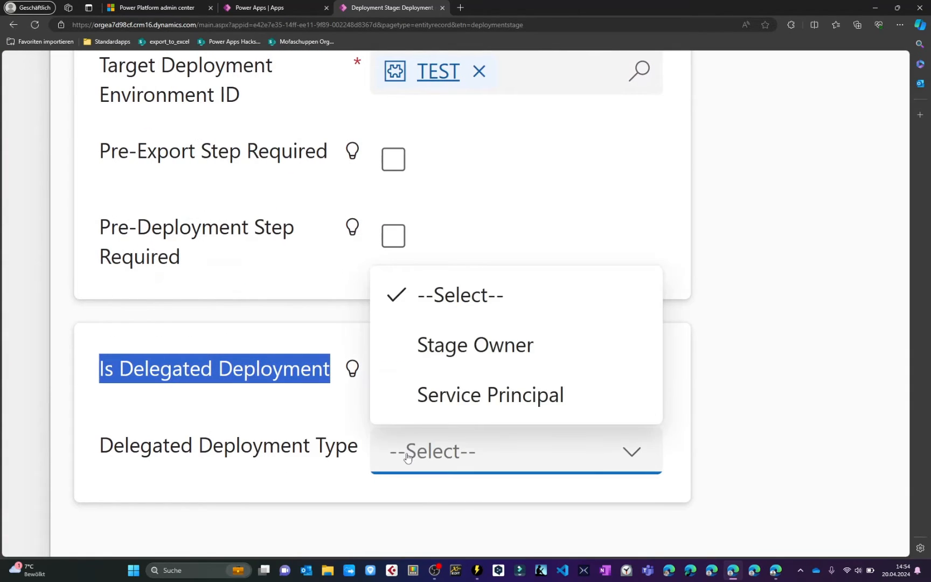
click(460, 395)
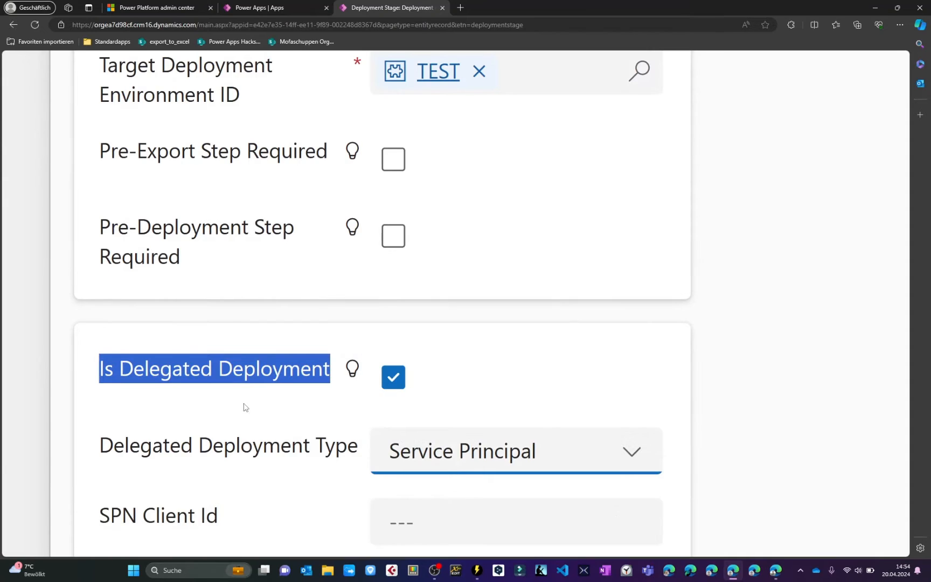
Examine the SPN Client Id field that belongs to the service principal deployment type.
key(ctrl+minus)
key(ctrl+minus)
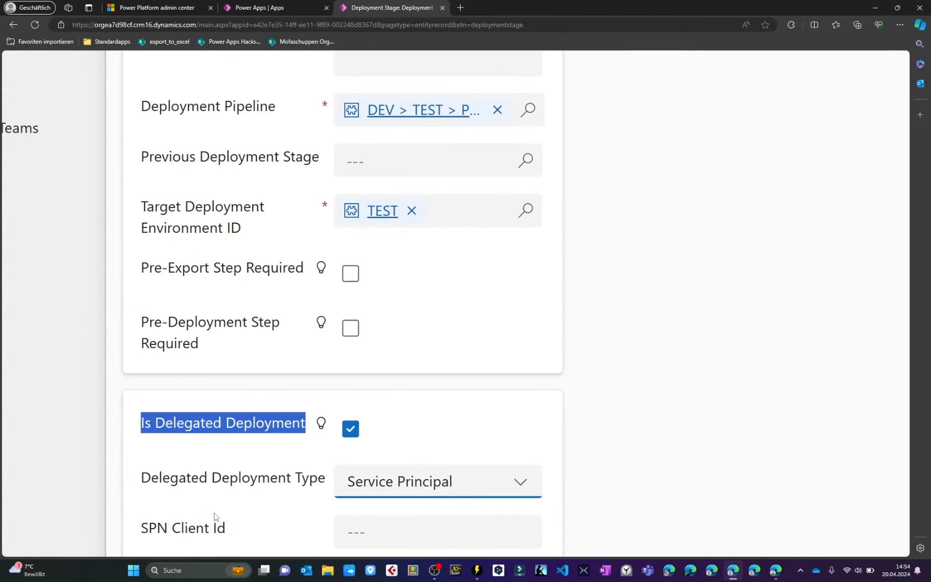
scroll(294, 460, down, 3)
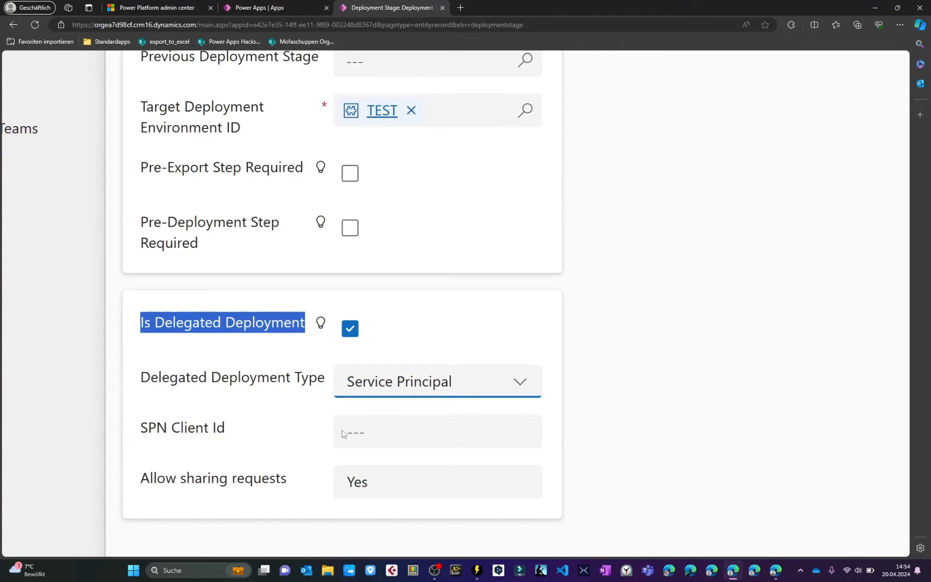
triple_click(164, 426)
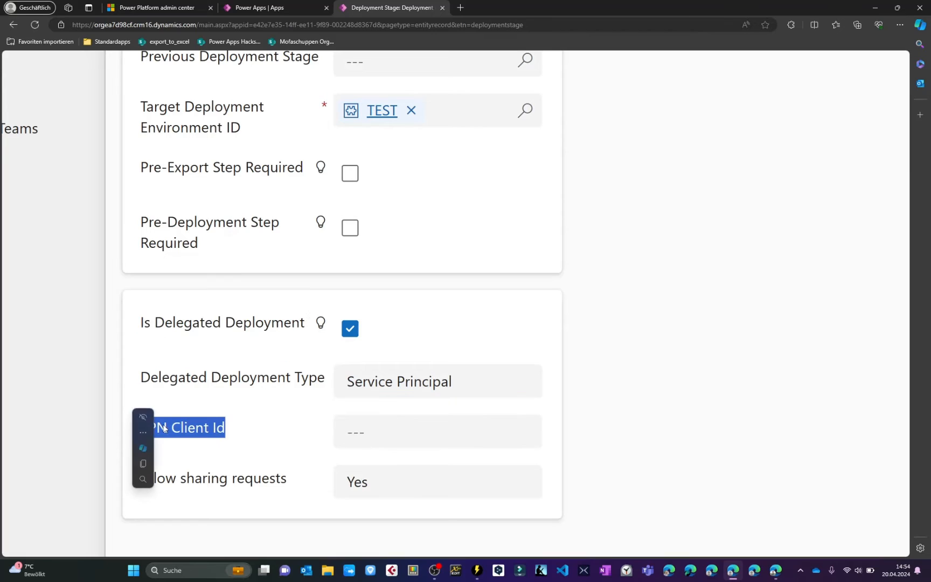
click(381, 419)
click(154, 425)
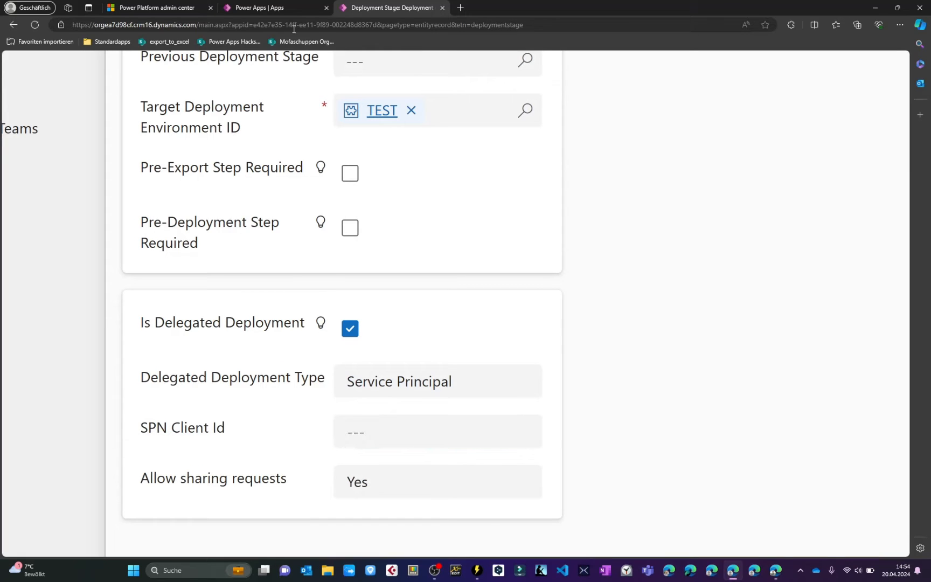
In the Azure portal, register a single-tenant application named "Service-Principal-Power-Platform-Deployment" and copy that name.
click(461, 8)
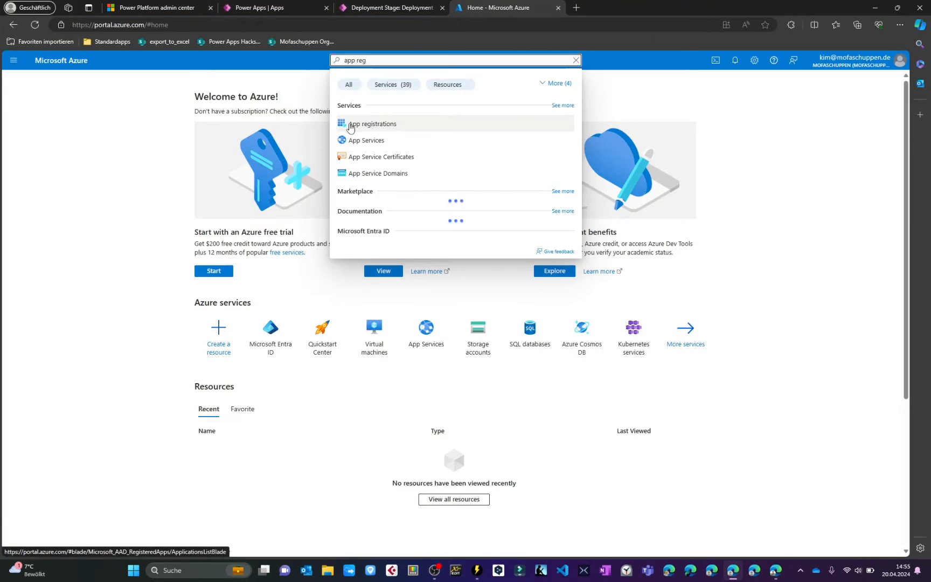
click(349, 124)
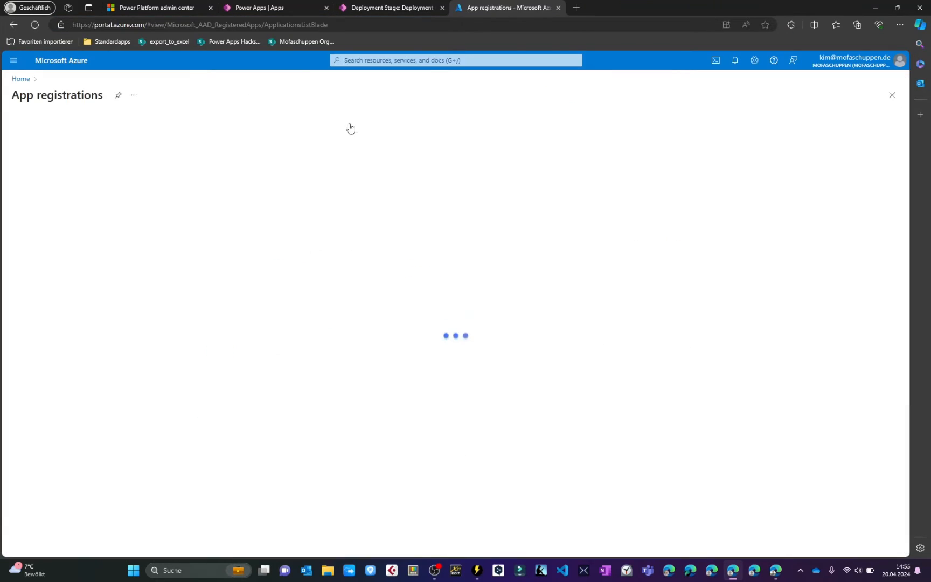
click(46, 125)
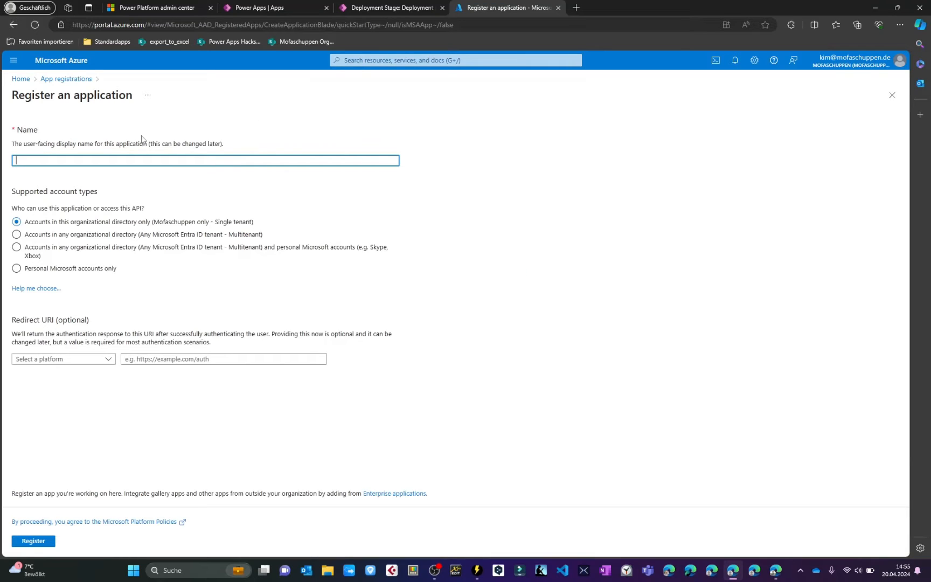
text(Service-Principal-Power-Platform-Deployment)
key(ctrl+a)
key(ctrl+c)
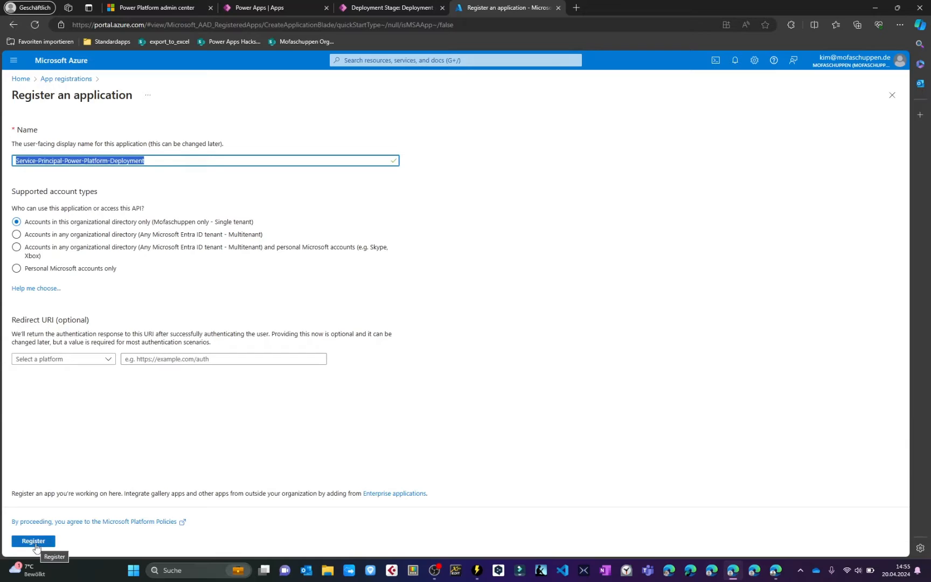
click(36, 544)
Add your own user account as an owner of the new app registration.
click(28, 319)
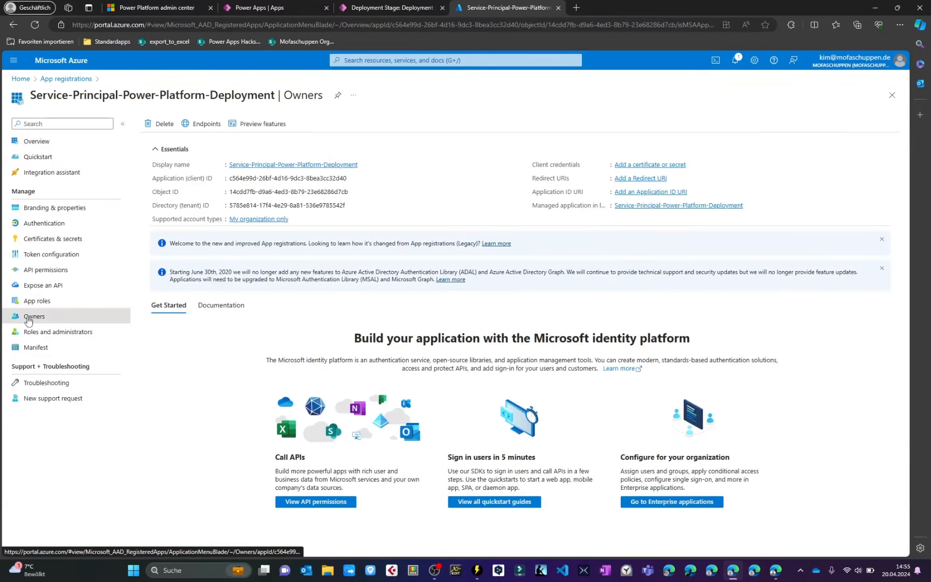
click(167, 124)
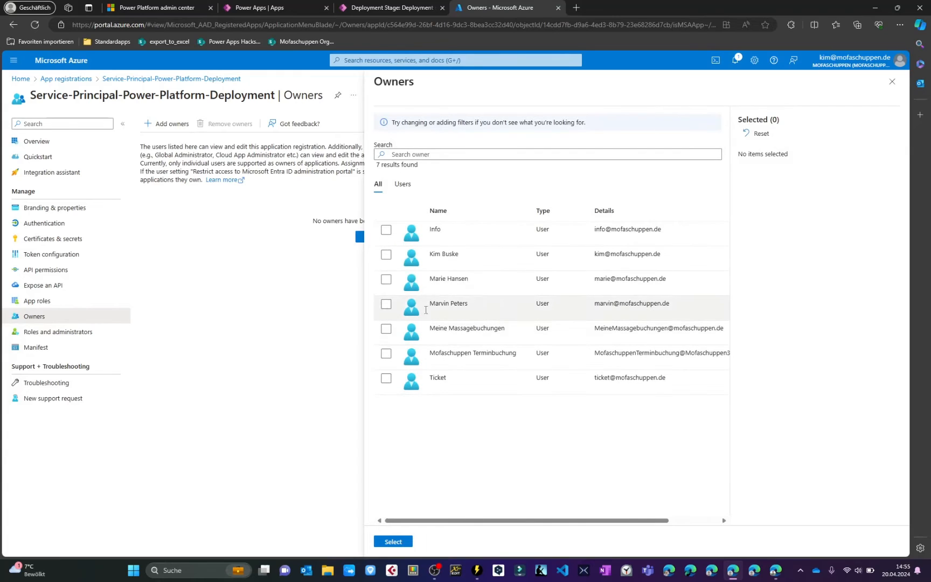
click(386, 254)
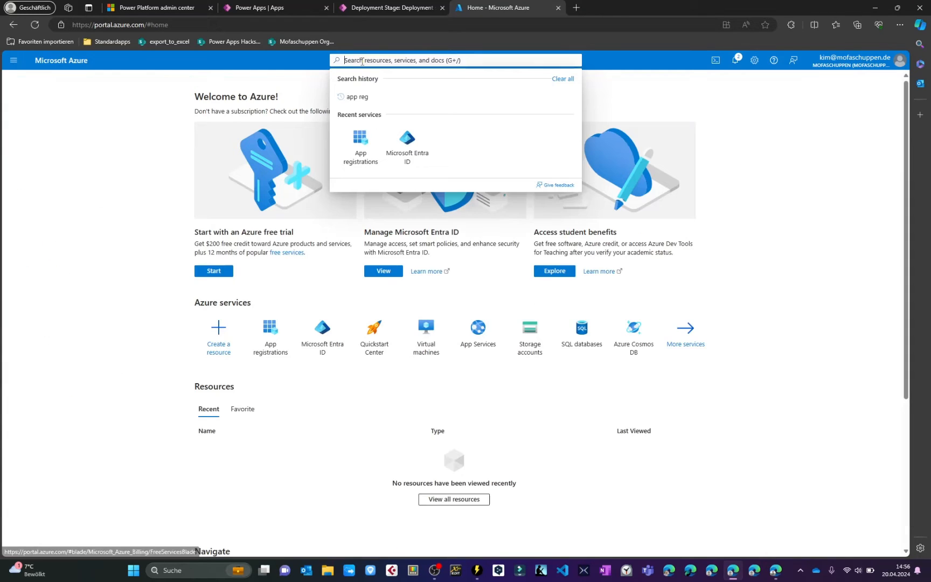
Search the Azure portal for "Service-Principal-Power-Platform-Deployment" and open its Service Principal entry.
text(service)
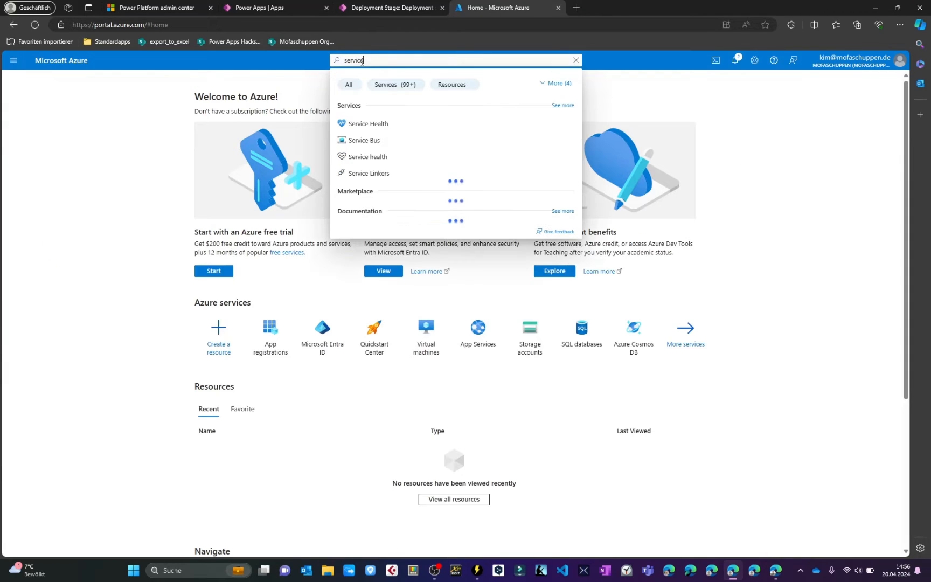
key(ctrl+a)
key(ctrl+v)
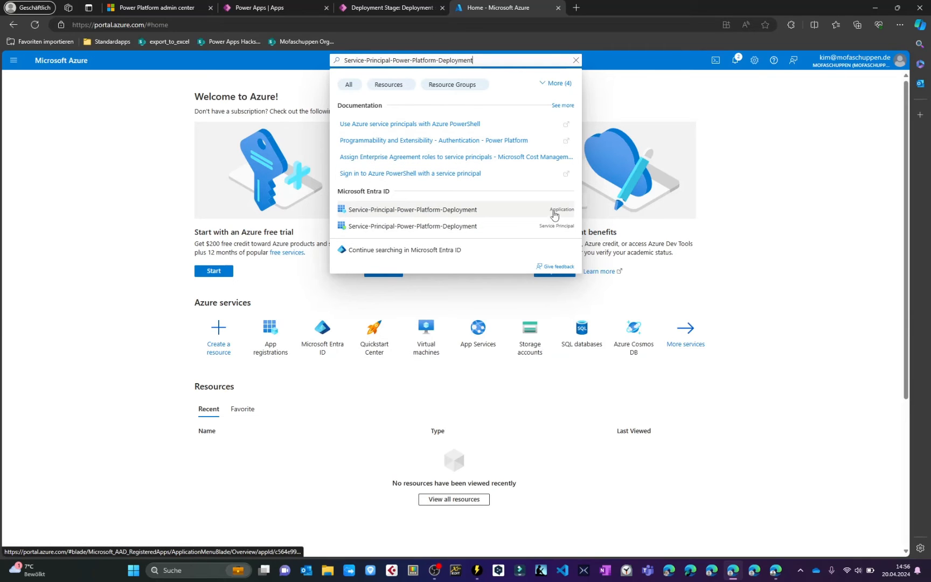
click(516, 230)
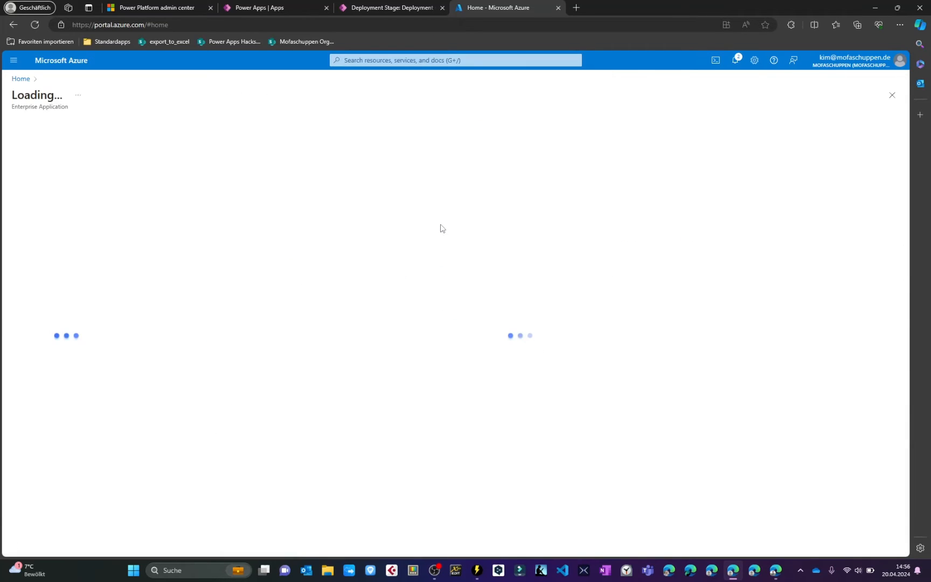
Assign your own user account as an owner of the service principal's enterprise application.
click(28, 216)
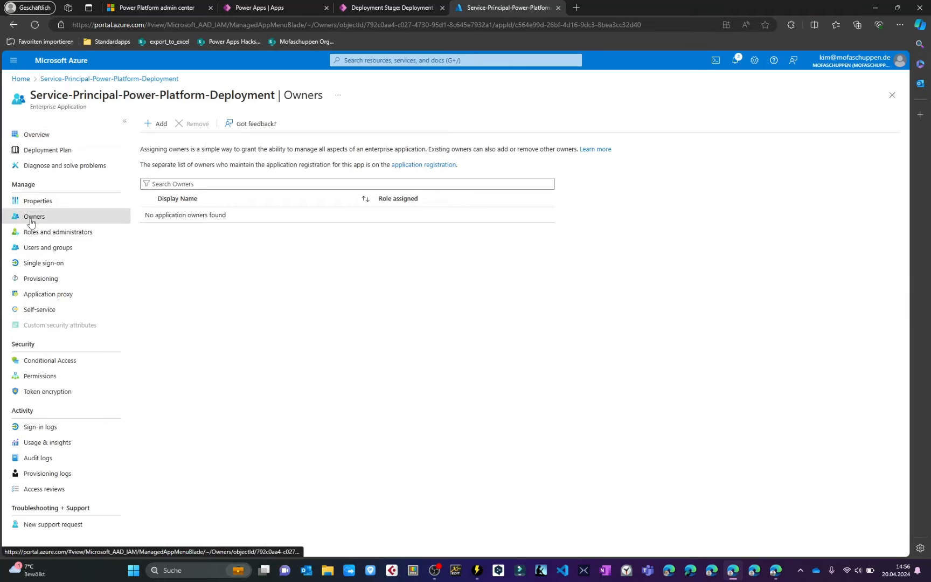
click(154, 125)
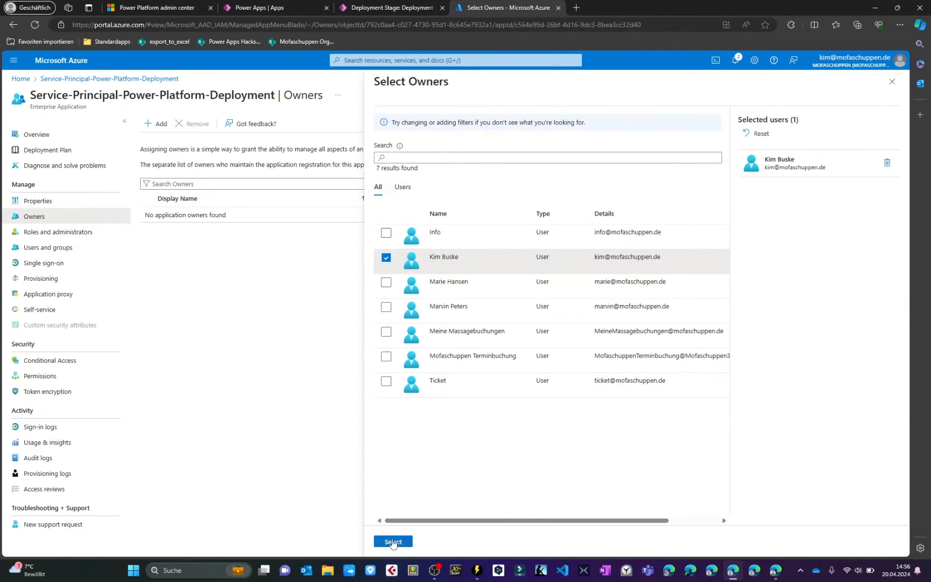
click(393, 542)
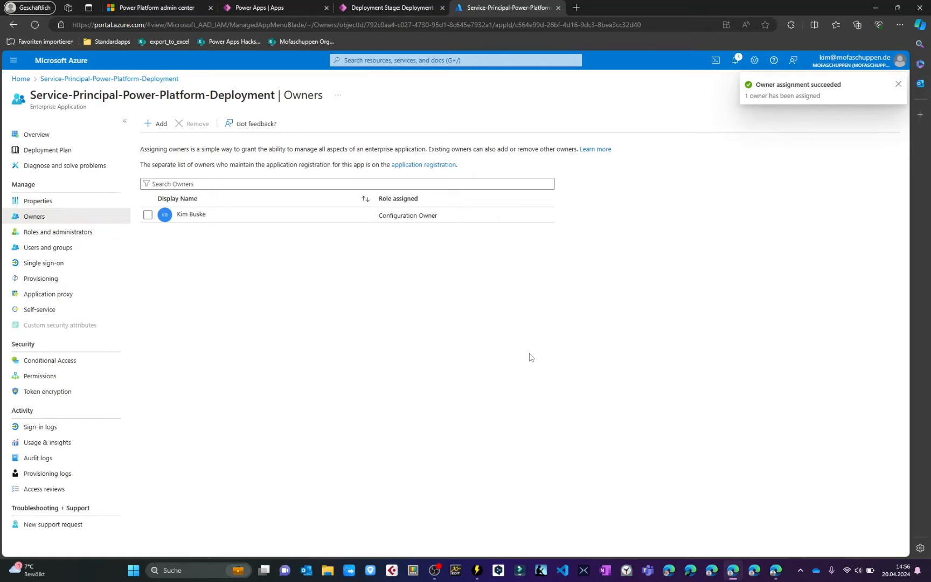
Open the GitHub issue linked on the Miro board and read the stage owner error and its solution.
click(776, 570)
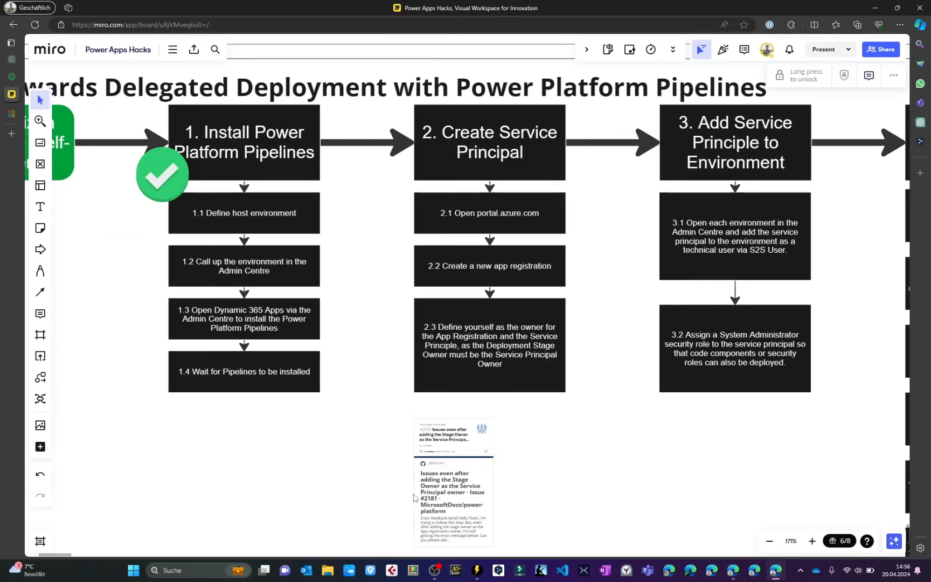
click(438, 482)
click(429, 375)
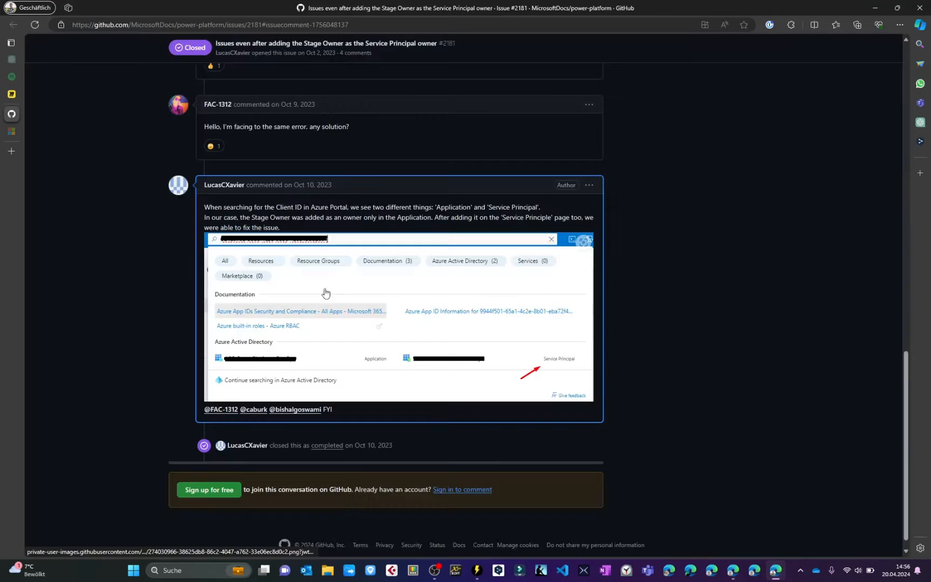
scroll(326, 293, up, 20)
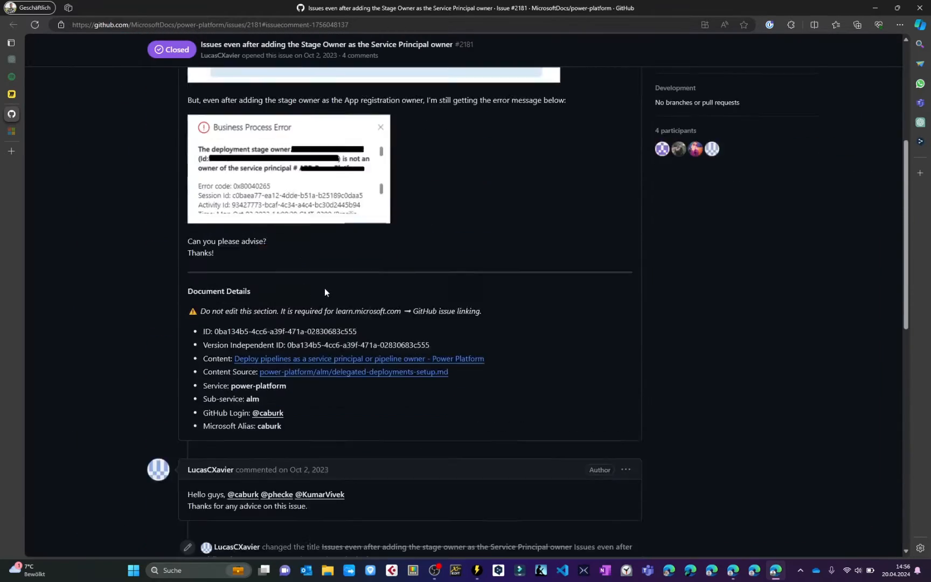
ctrl+scroll(275, 322, up, 3)
scroll(274, 321, down, 3)
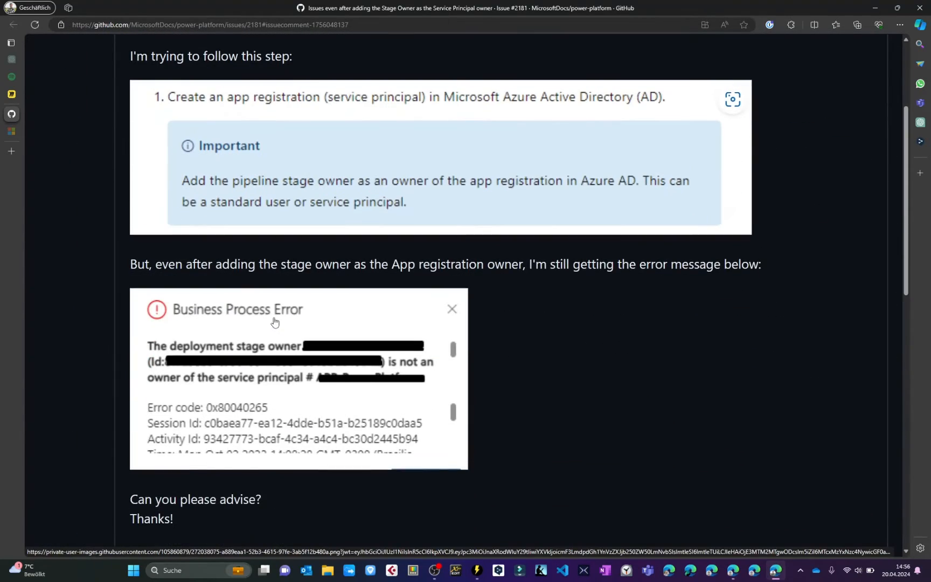
ctrl+scroll(168, 343, up, 3)
scroll(248, 344, down, 3)
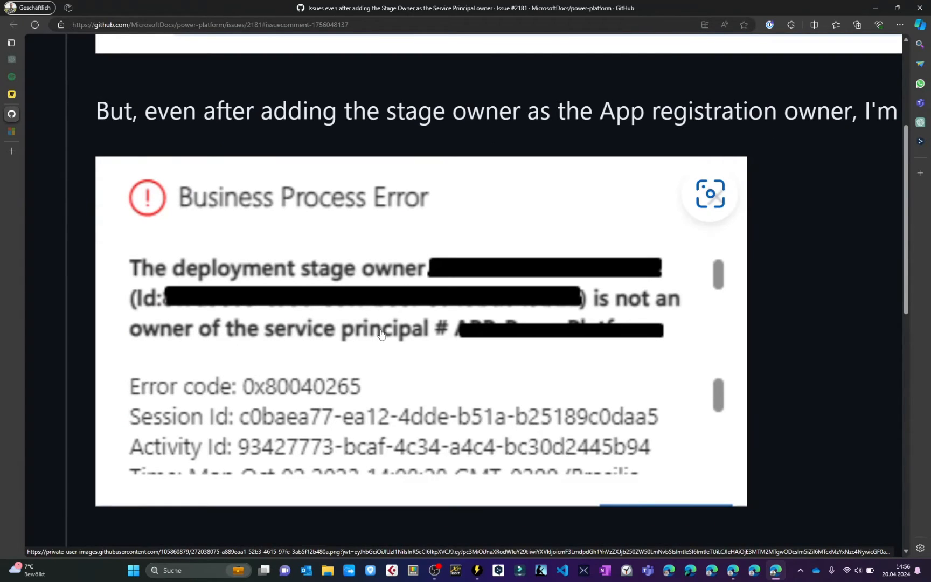
ctrl+scroll(411, 335, down, 2)
Back in the Azure portal, find the Service Principal entry of "Service-Principal-Power-Platform-Deployment" again and review its owners.
key(alt+Tab)
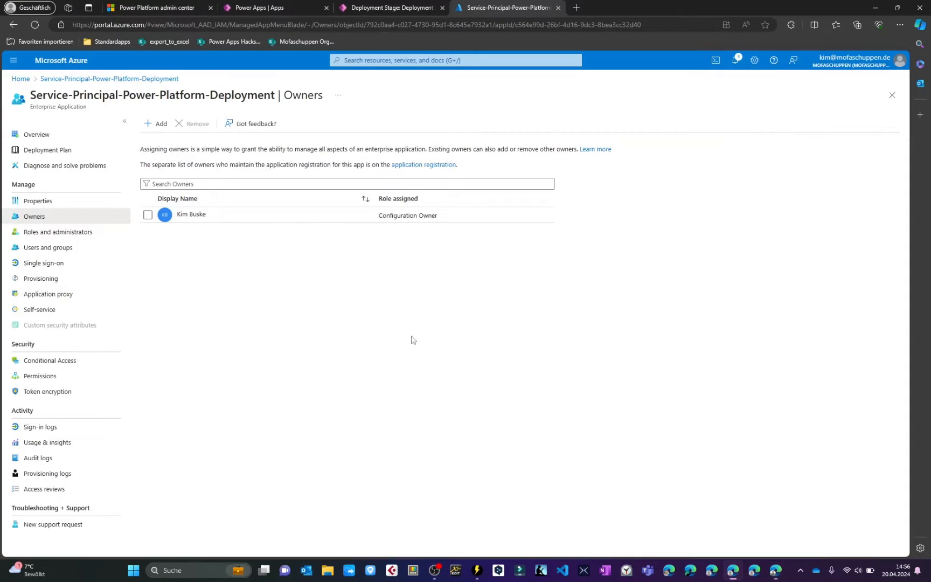
click(25, 79)
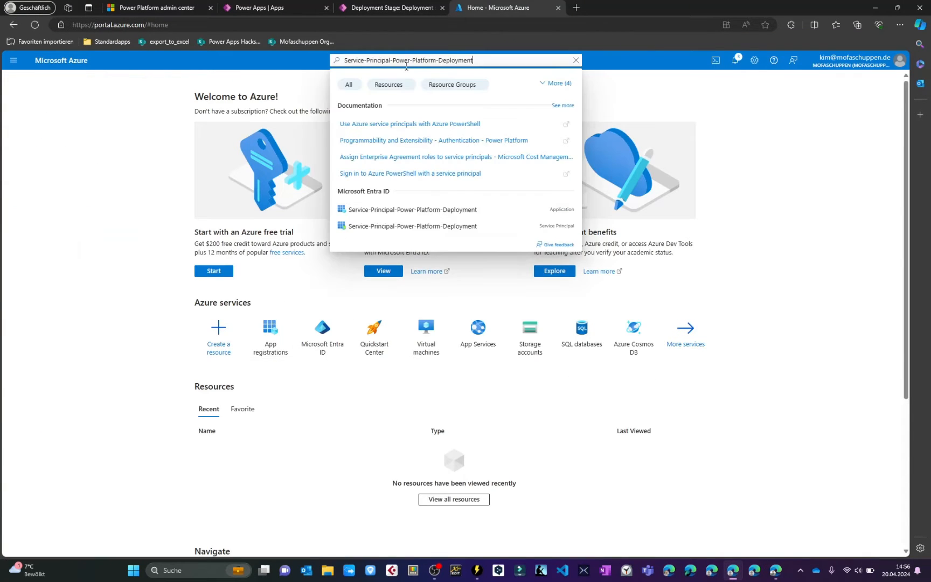
click(431, 211)
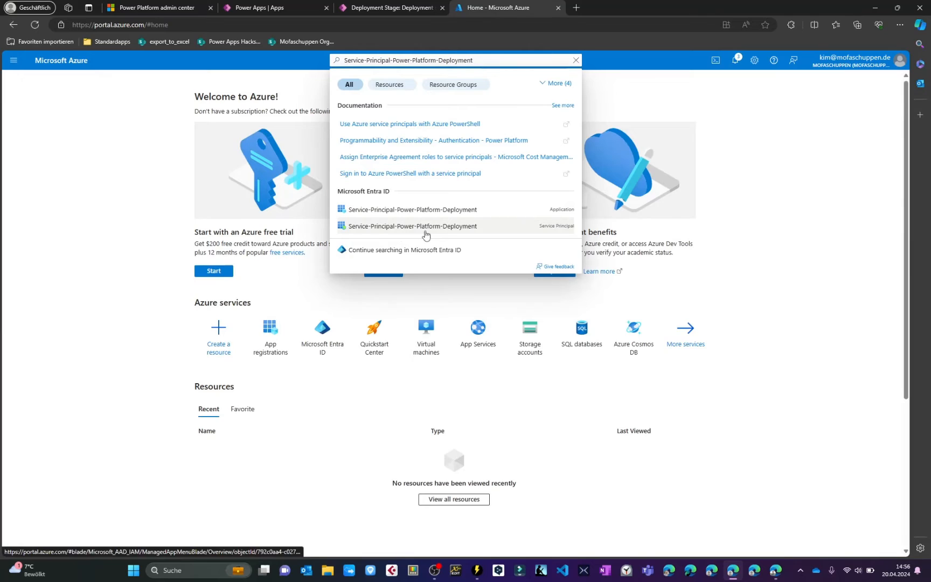
click(419, 231)
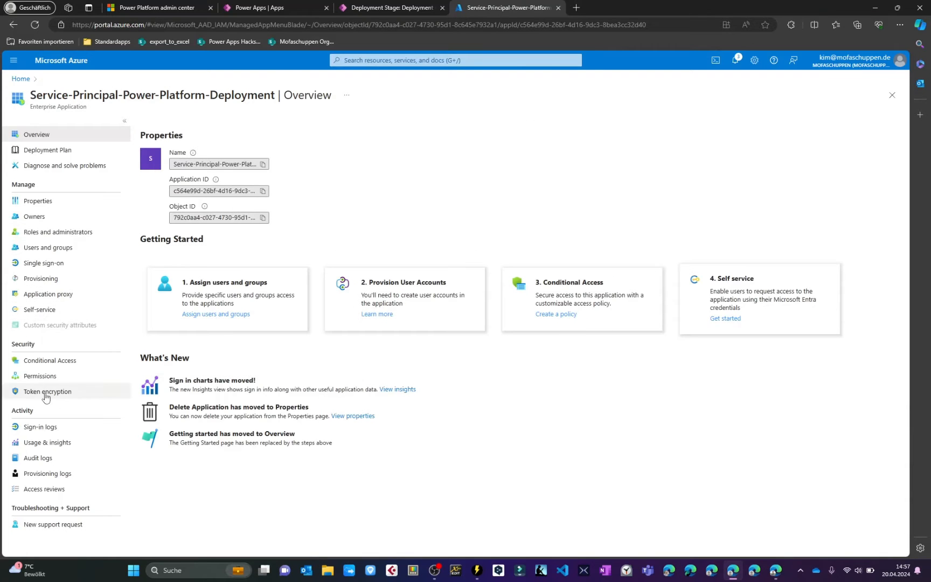
click(34, 216)
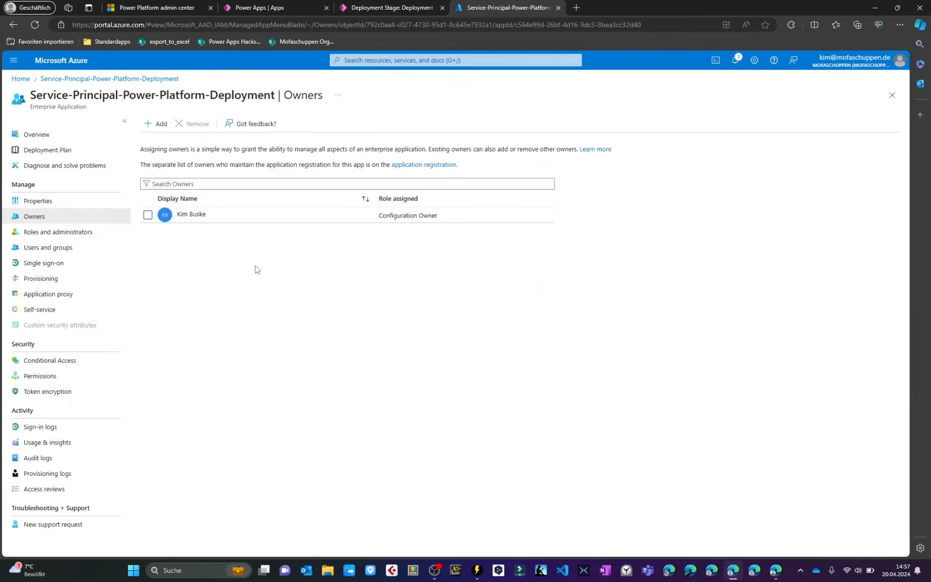
On the Miro board, duplicate the green check mark and place the copy on the "2. Create Service Principal" box.
key(alt+Tab)
click(155, 167)
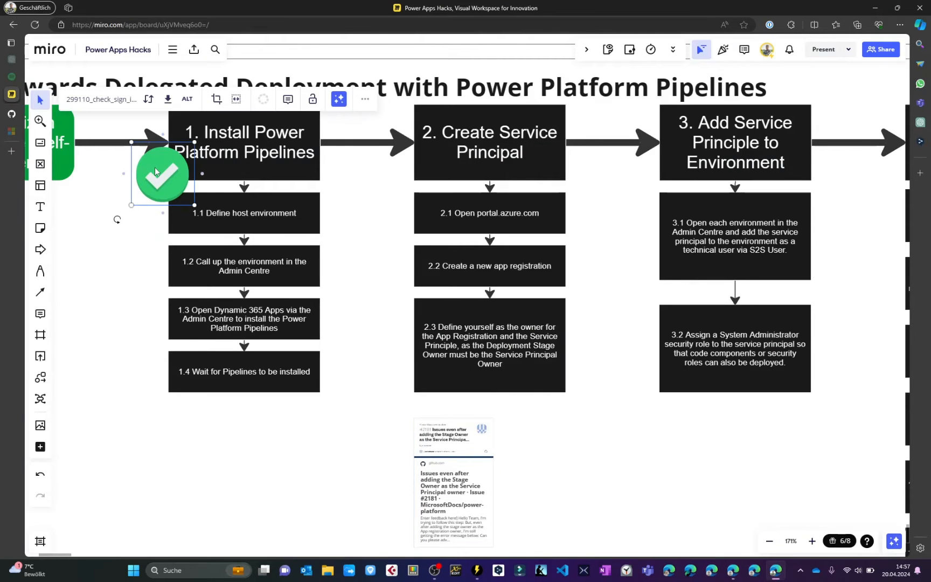
key(ctrl+d)
drag(291, 178, 412, 175)
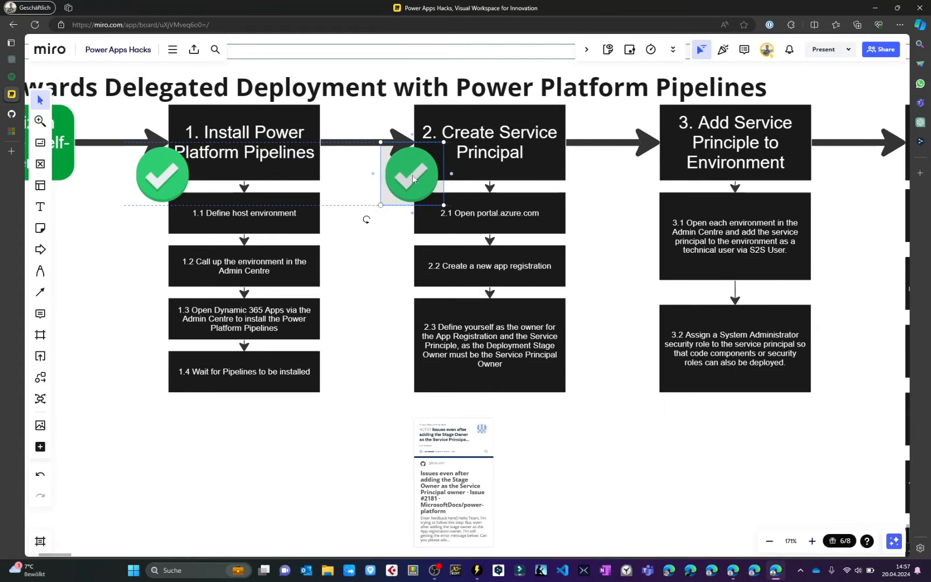
scroll(696, 195, right, 5)
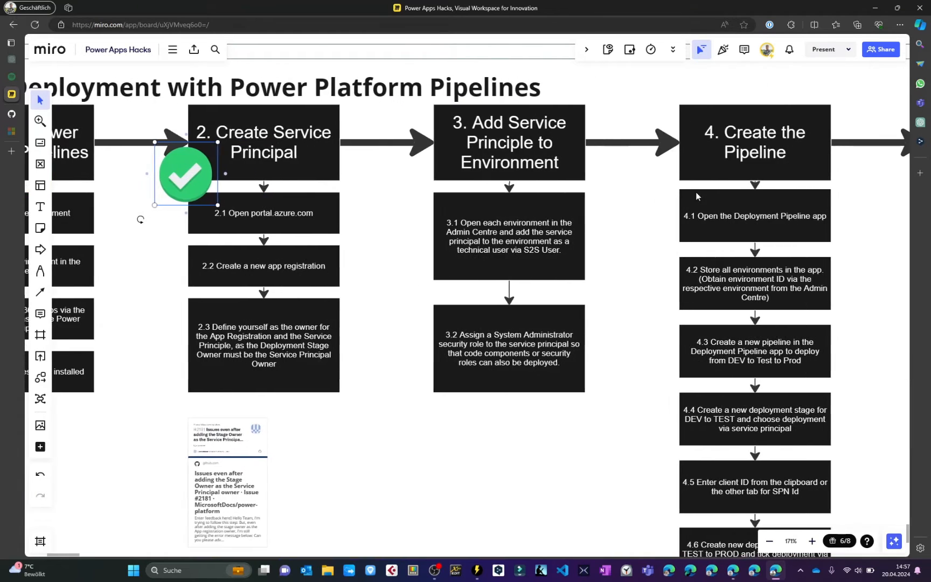
Switch to the Power Platform admin center and open the S2S apps of the DEV environment.
scroll(584, 204, up, 5)
scroll(584, 204, down, 2)
scroll(584, 204, down, 1)
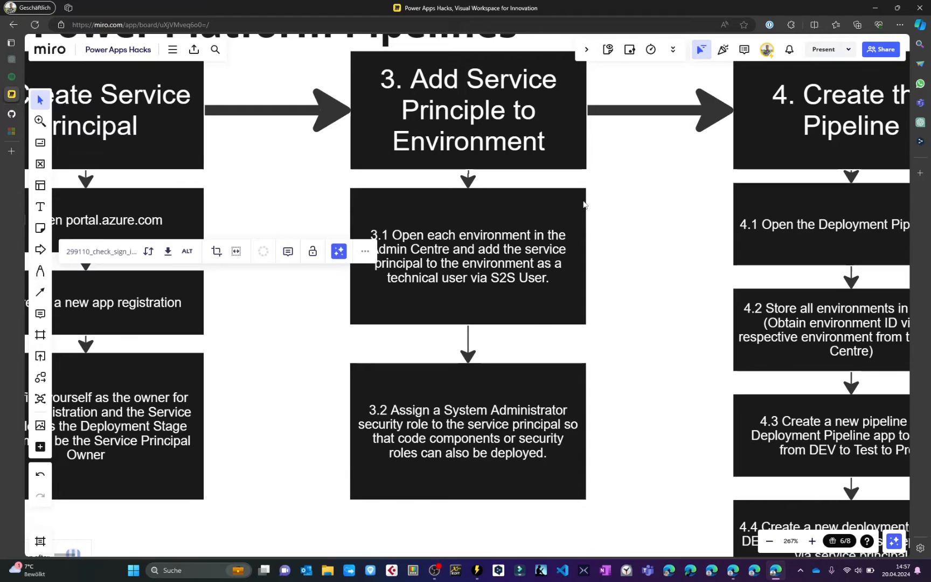
key(alt+Tab)
key(alt+Tab)
key(alt+Tab)
key(alt+Tab)
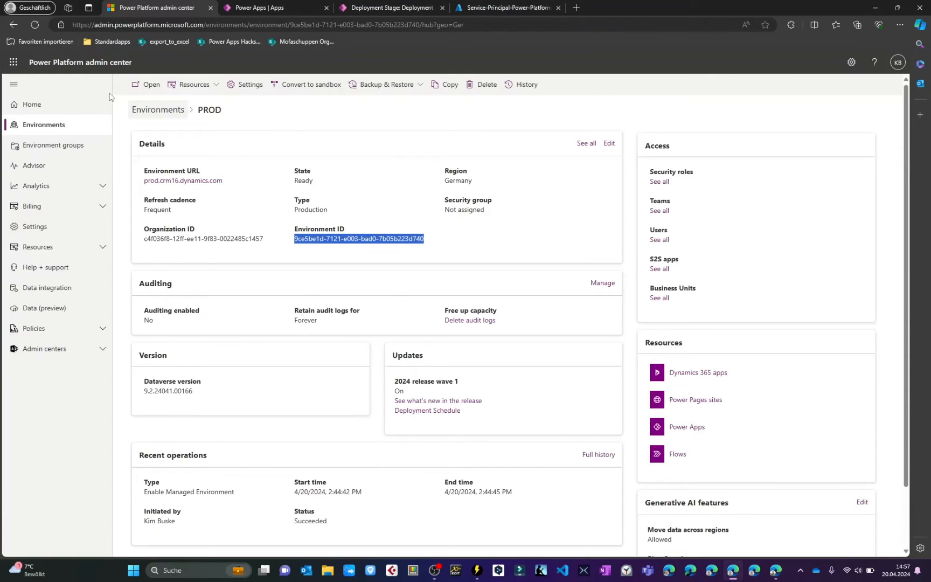
click(133, 108)
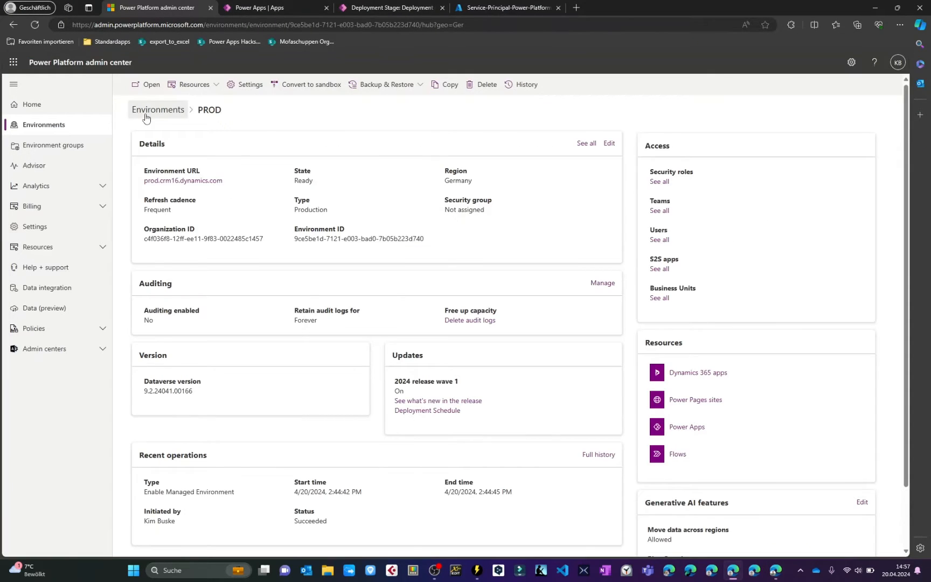
click(166, 217)
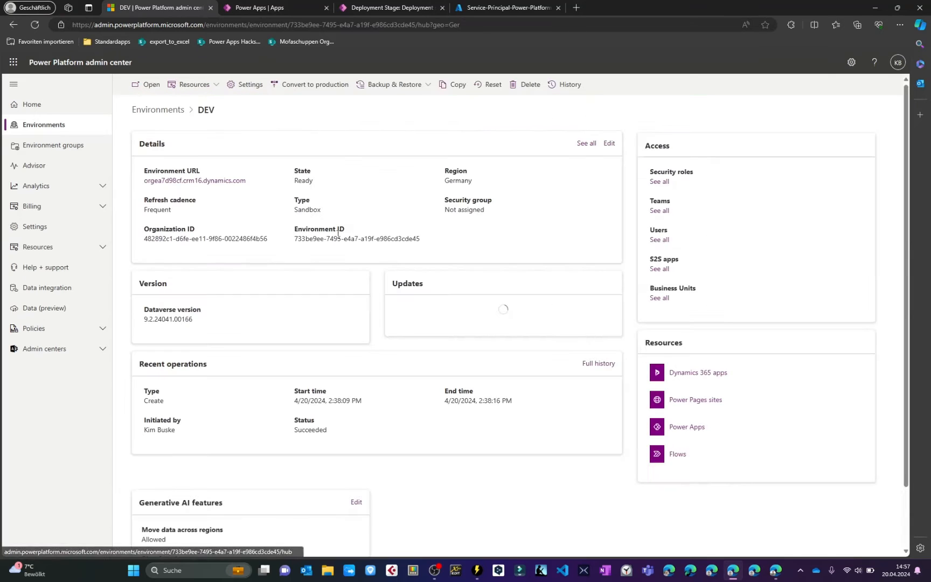
scroll(662, 264, up, 5)
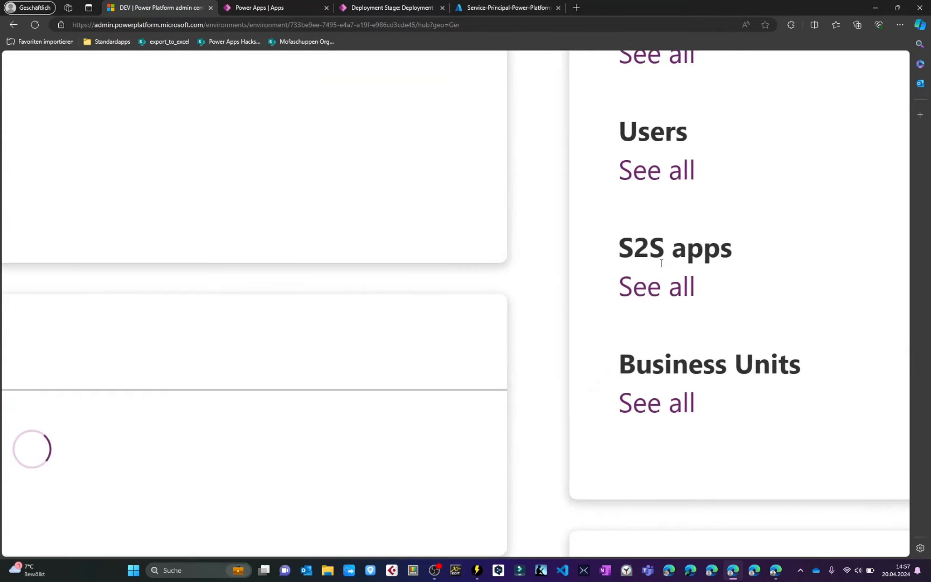
scroll(662, 263, right, 3)
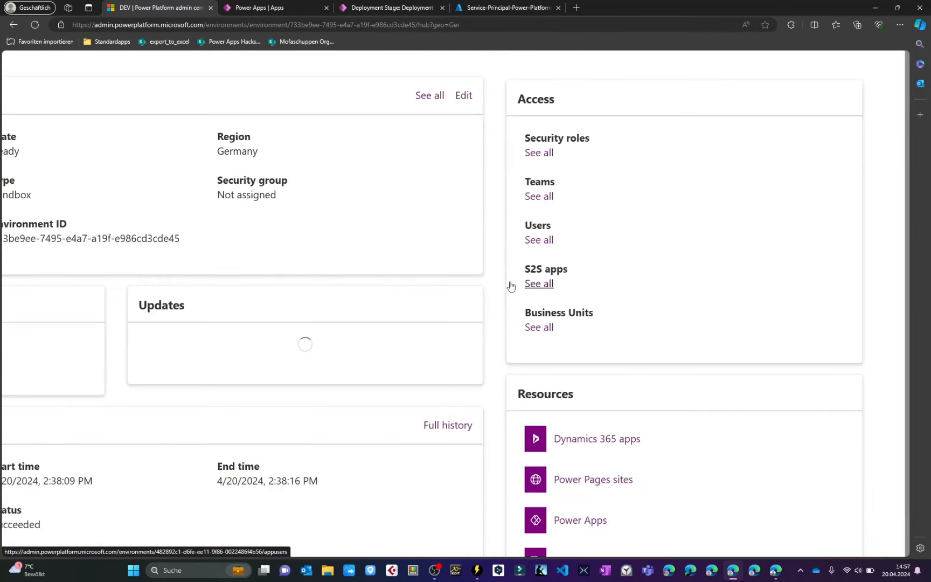
click(511, 285)
Start a new app user in DEV with business unit orgea7d98cf and the app "Service-Principal-Power-Platform-Deployment".
click(137, 84)
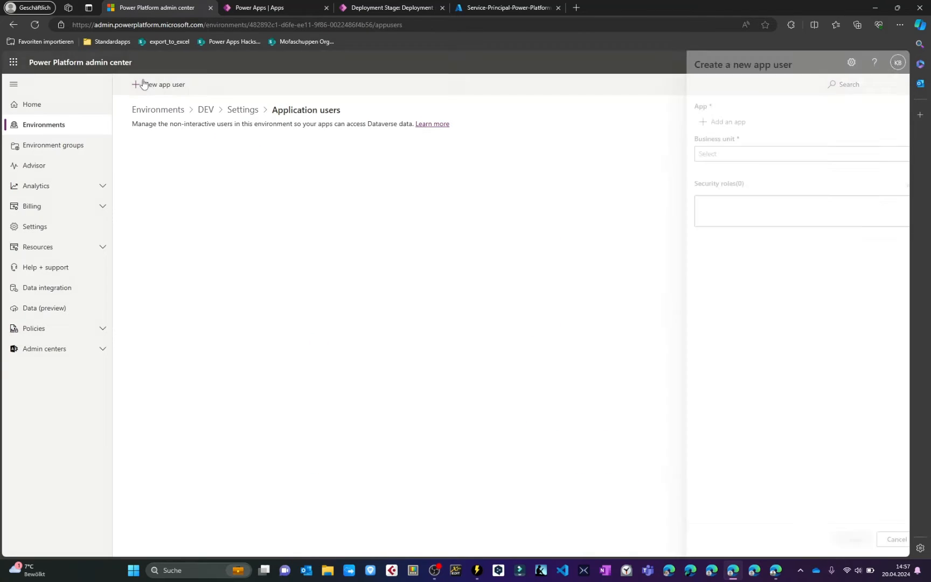
click(695, 154)
click(690, 171)
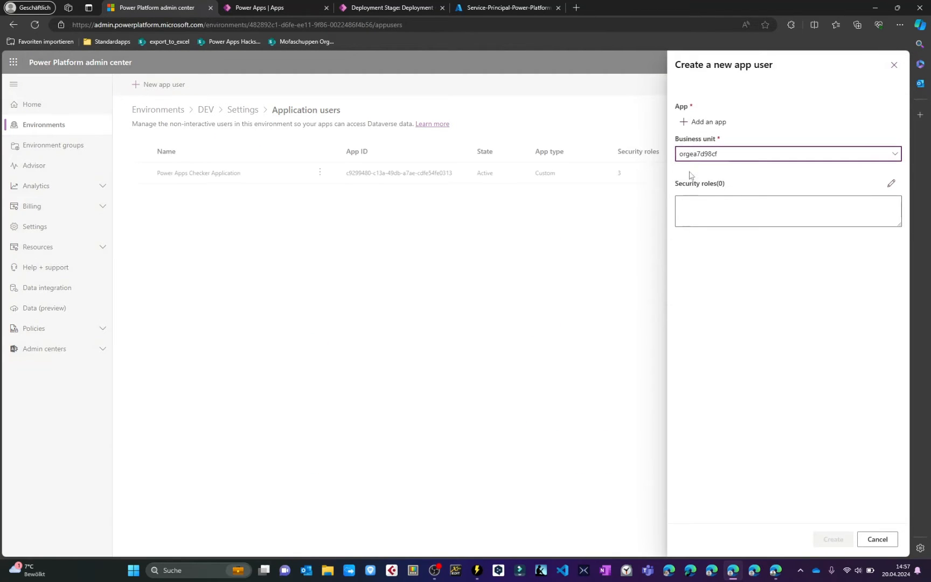
click(695, 122)
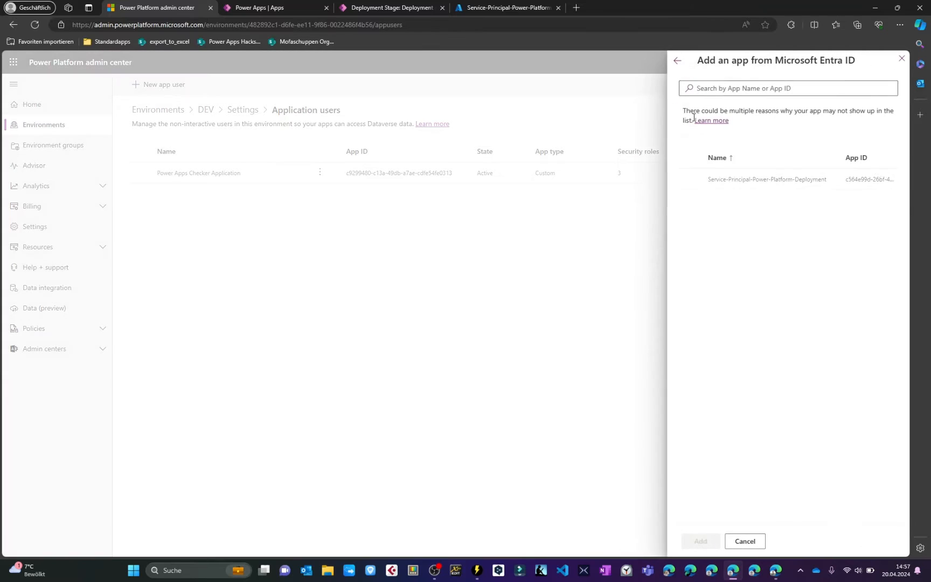
click(690, 179)
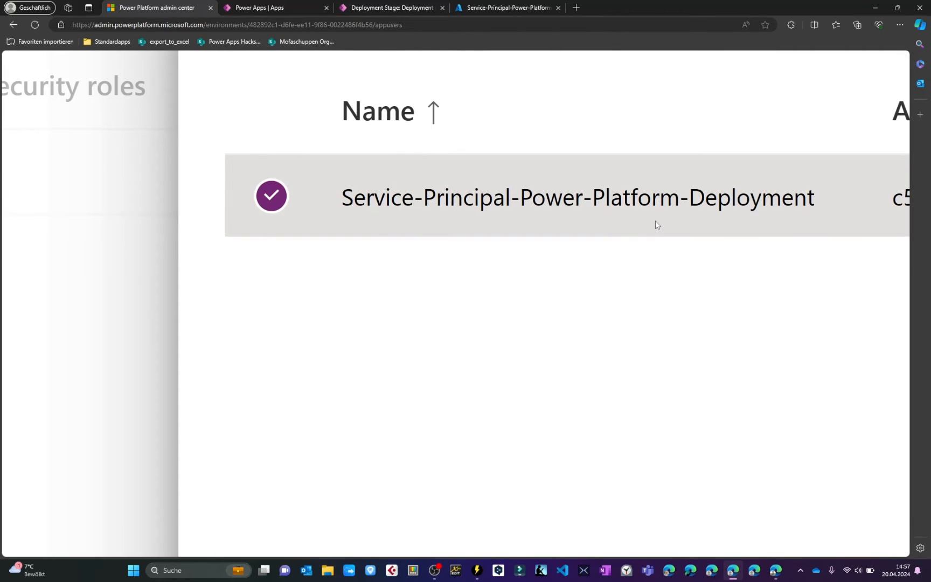
click(700, 541)
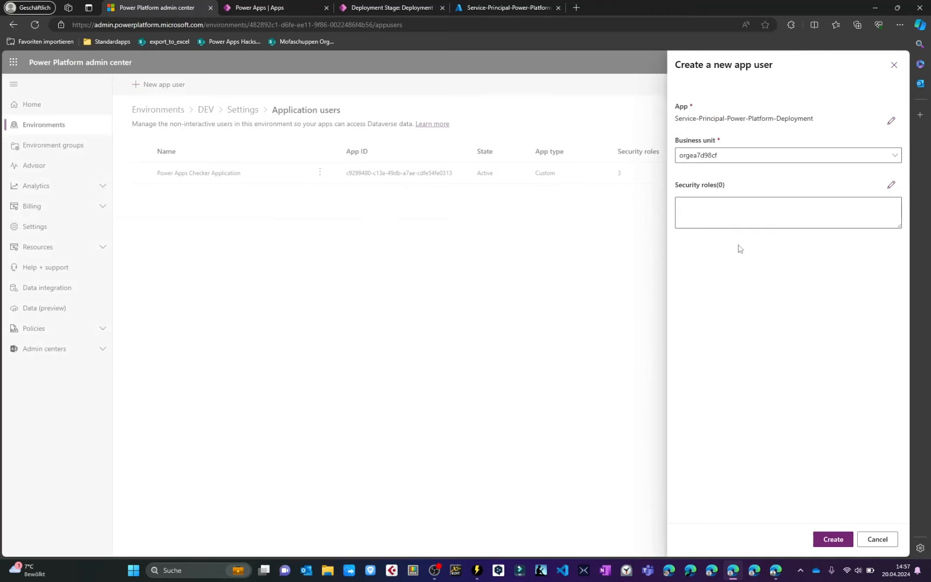
Assign the System Administrator security role to DEV's new app user and create the user.
click(890, 185)
scroll(728, 306, down, 15)
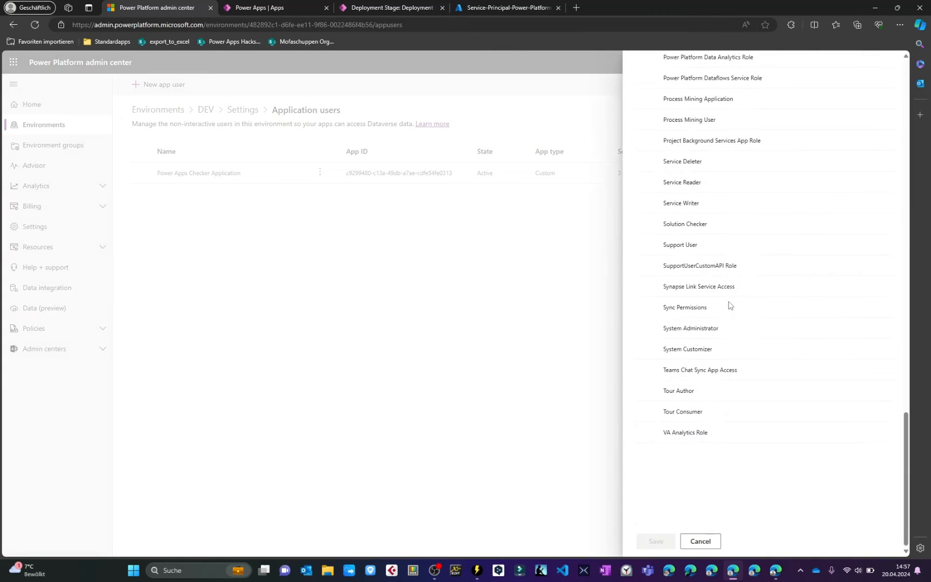
click(645, 328)
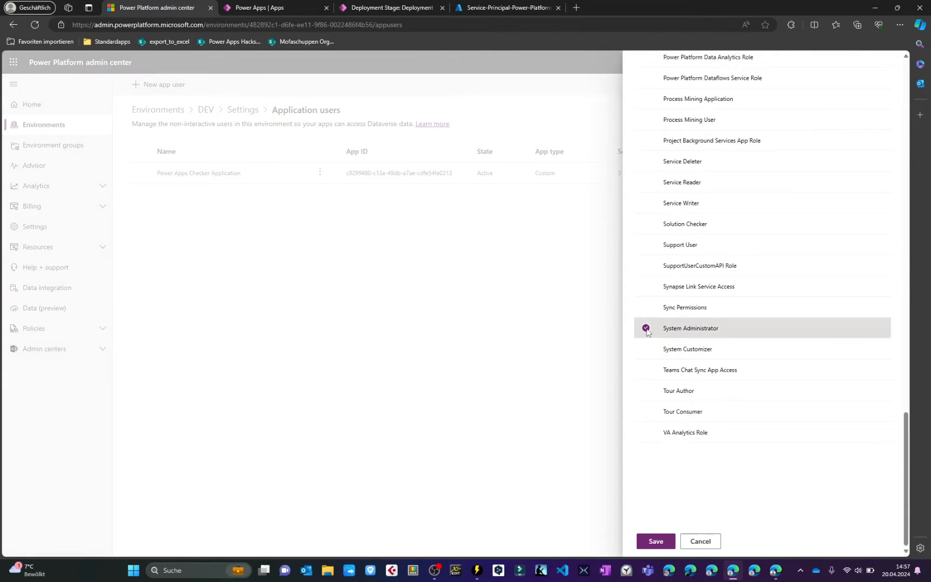
click(652, 542)
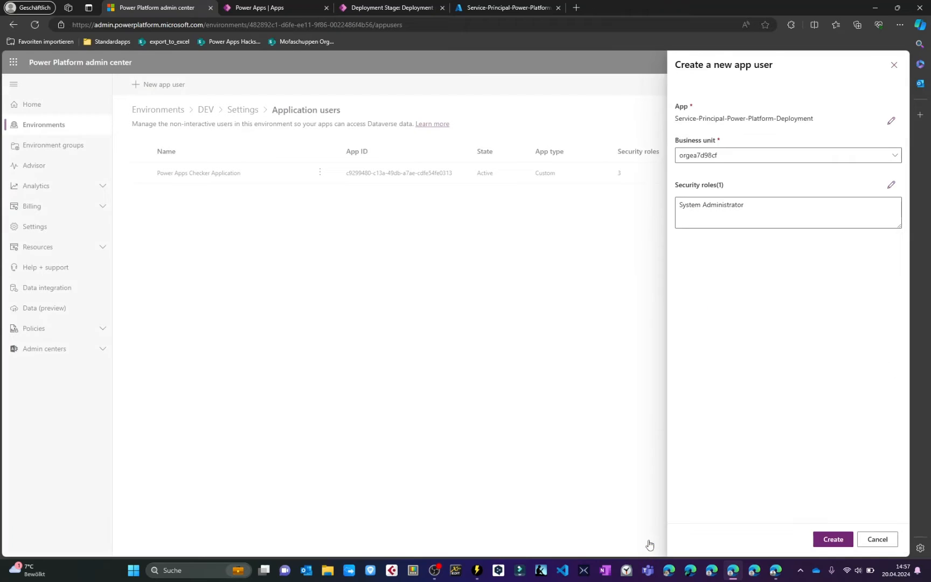
click(834, 541)
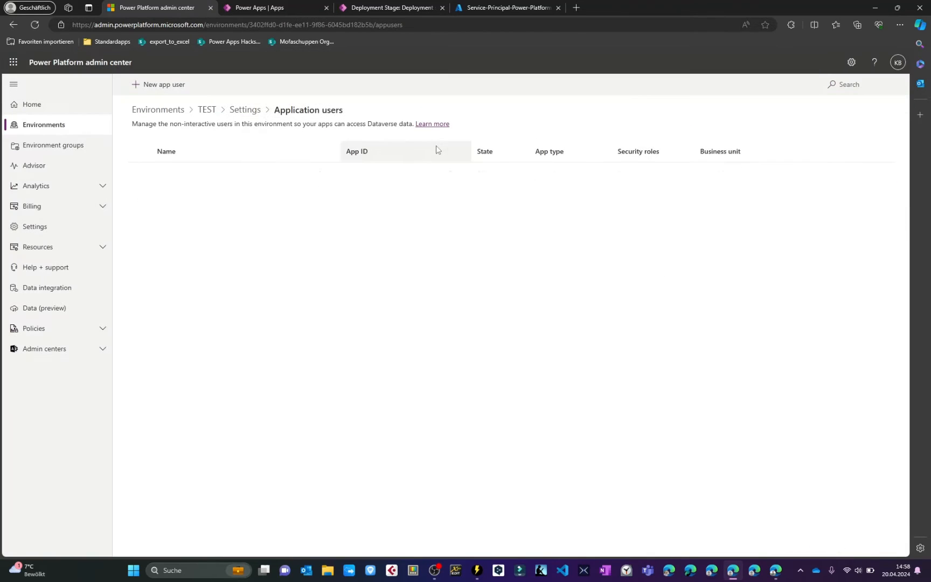
Start a new app user in the TEST environment for "Service-Principal-Power-Platform-Deployment" and choose the environment's business unit.
click(161, 85)
click(696, 123)
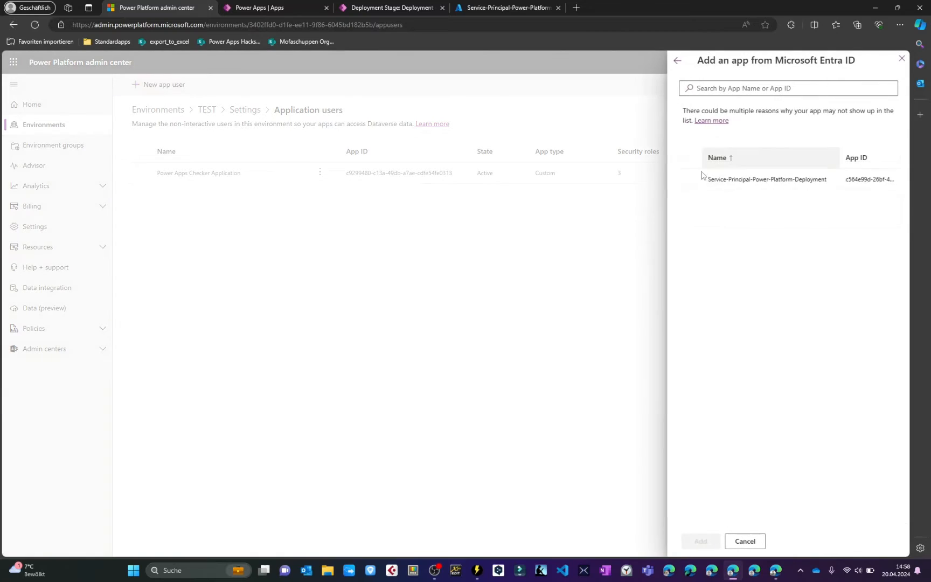
click(692, 181)
click(701, 541)
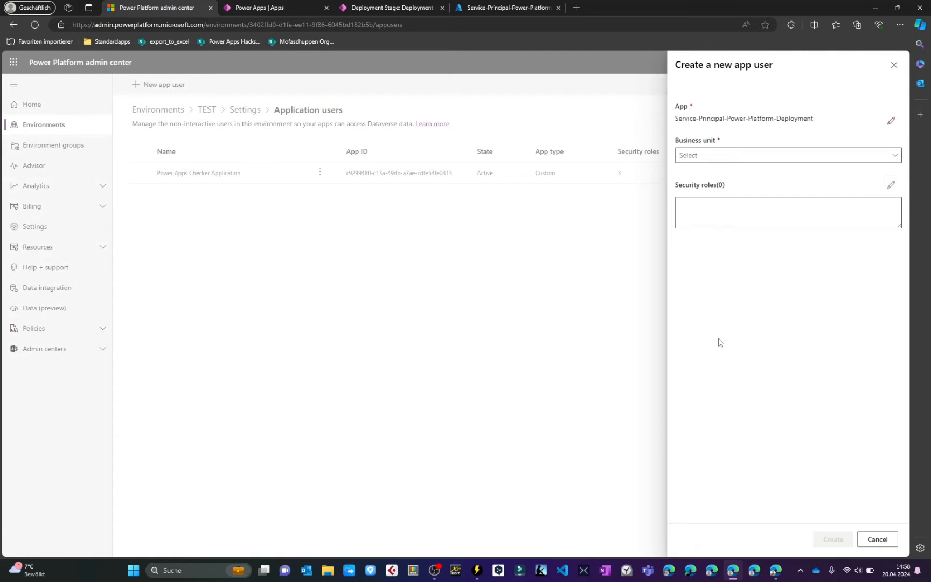
click(726, 155)
click(707, 173)
Give TEST's new app user the System Administrator security role and create the user.
click(892, 186)
scroll(792, 254, down, 20)
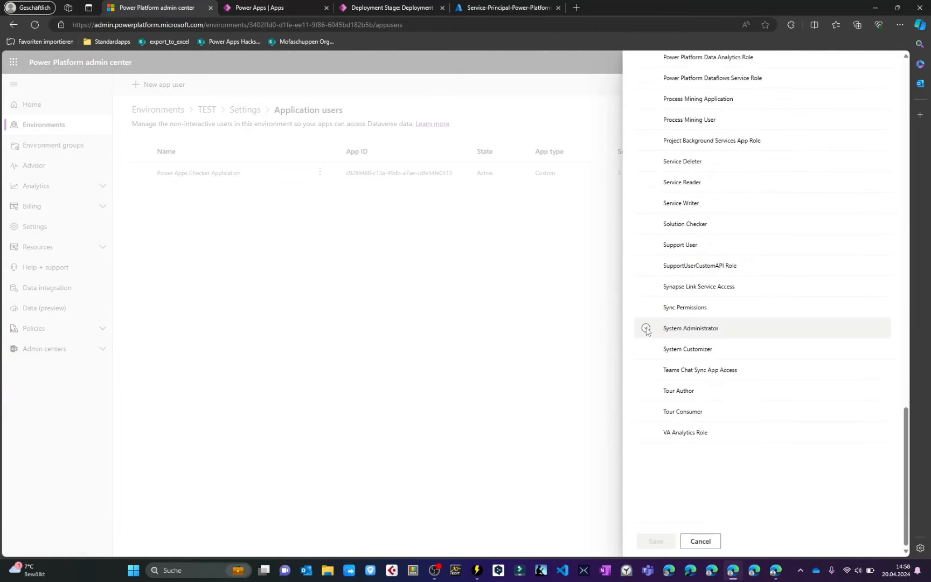
click(646, 328)
click(656, 543)
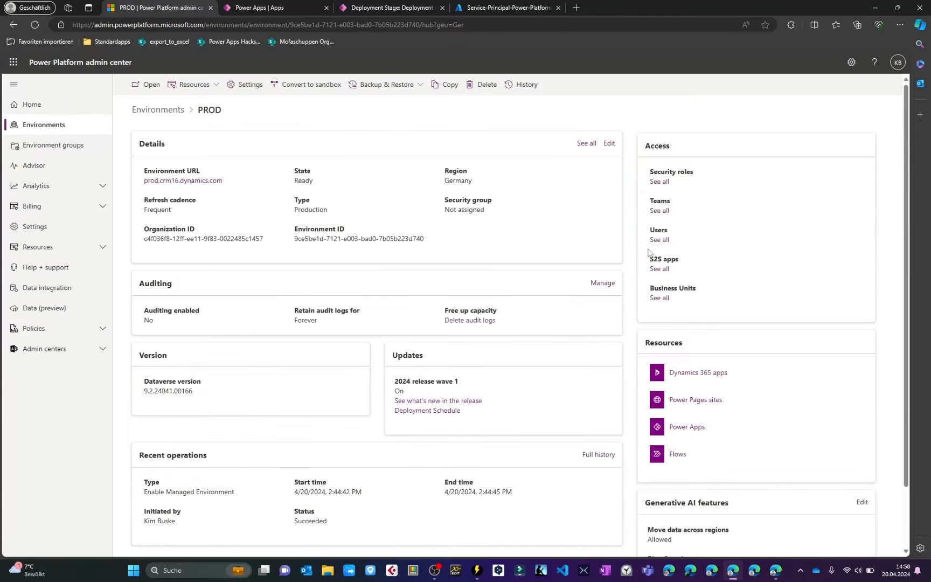
Add "Service-Principal-Power-Platform-Deployment" as an app user in the PROD environment, with its business unit and the System Administrator role.
click(659, 269)
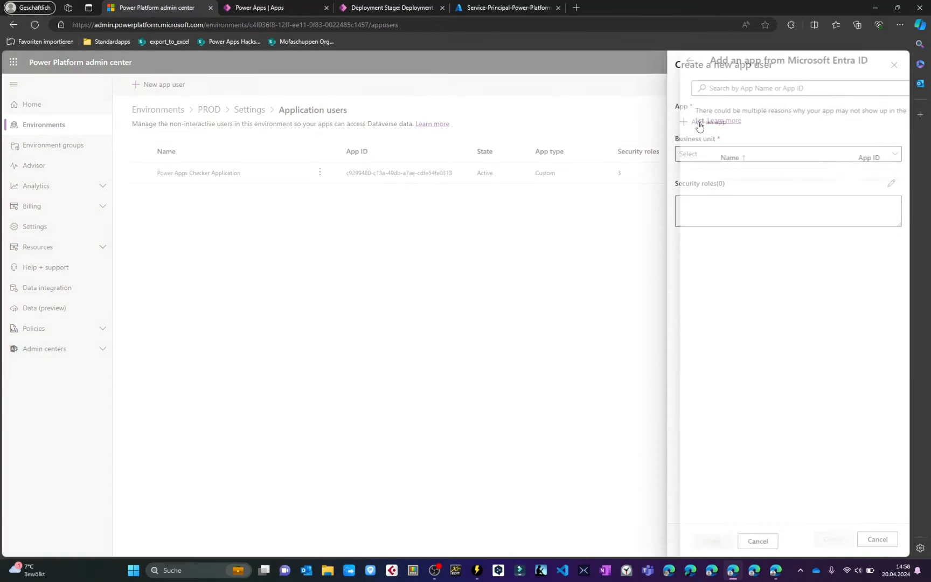
click(732, 180)
click(701, 542)
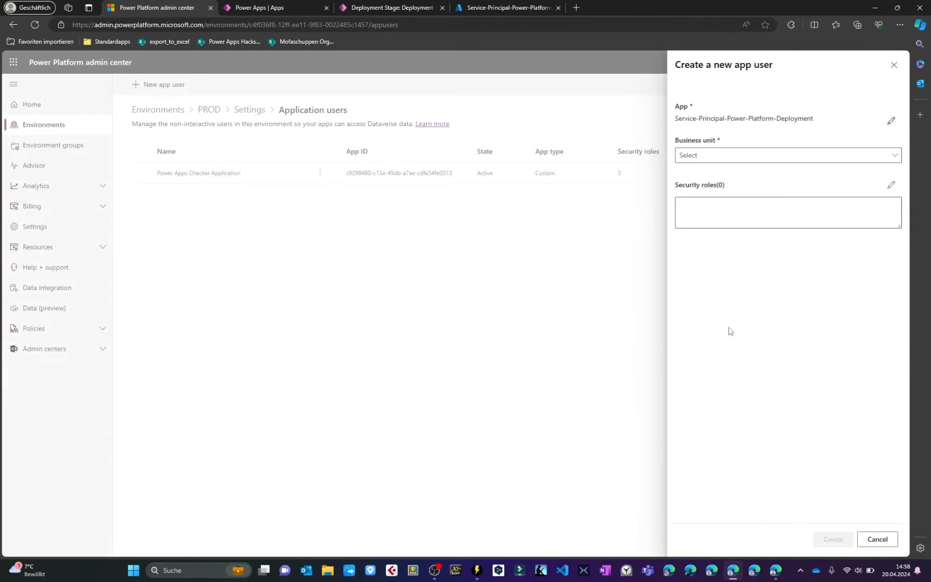
click(724, 154)
click(723, 175)
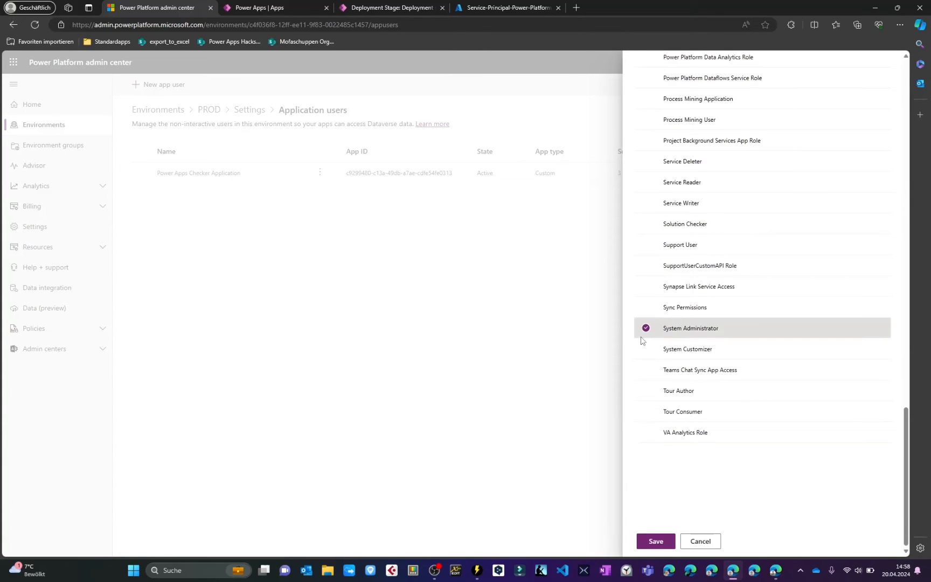
click(656, 541)
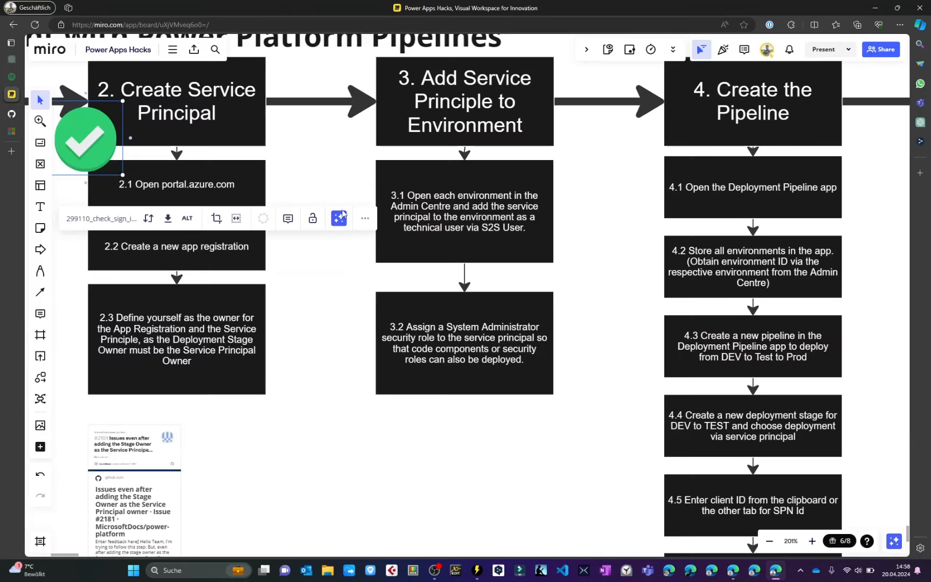
On the Miro board, place a copy of the green check mark on the "3. Add Service Principle to Environment" box.
key(ctrl+v)
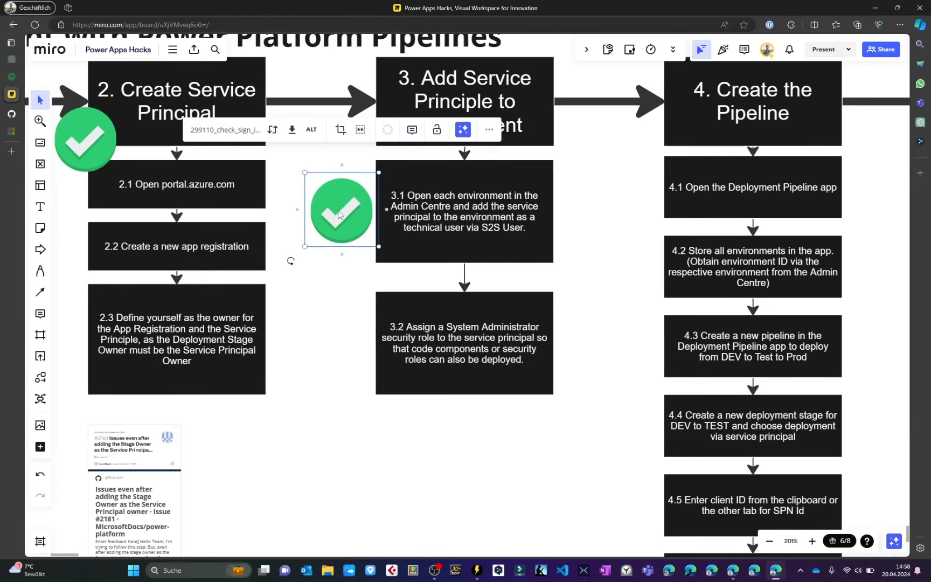
drag(339, 214, 367, 141)
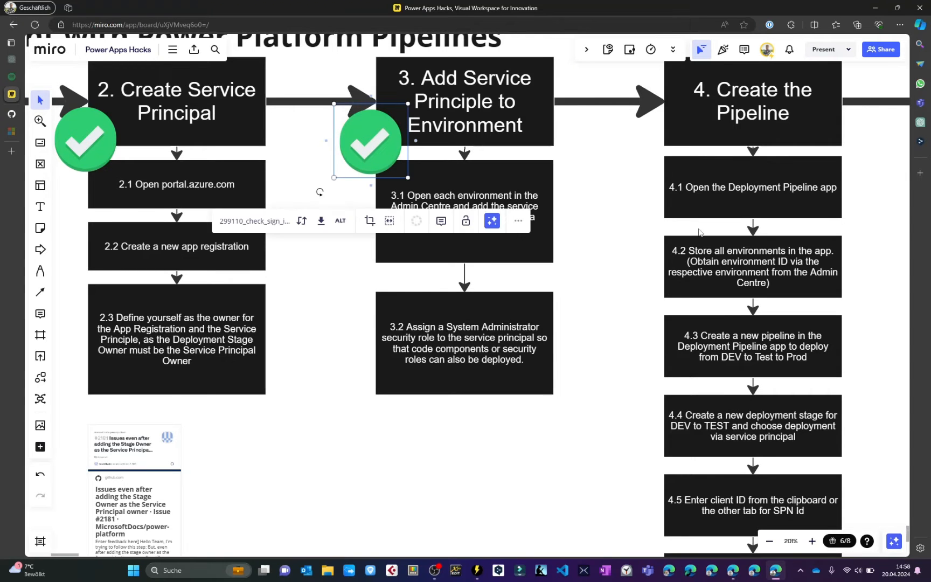
Place further copies of the green check mark on boxes 4.1, 4.2 and 4.3, and select box 4.4.
scroll(699, 231, right, 5)
scroll(526, 195, up, 3)
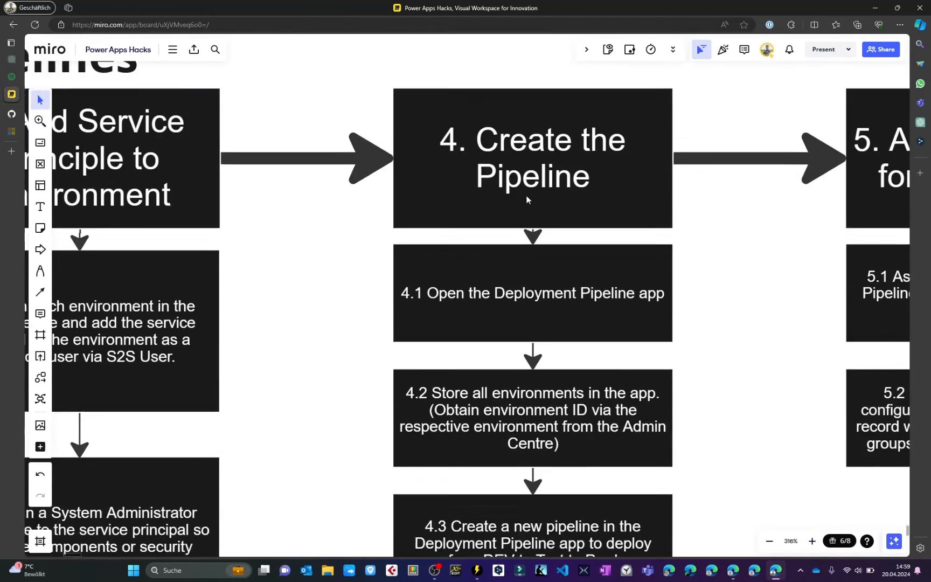
scroll(526, 195, down, 3)
scroll(526, 195, left, 4)
scroll(307, 186, down, 3)
key(ctrl+v)
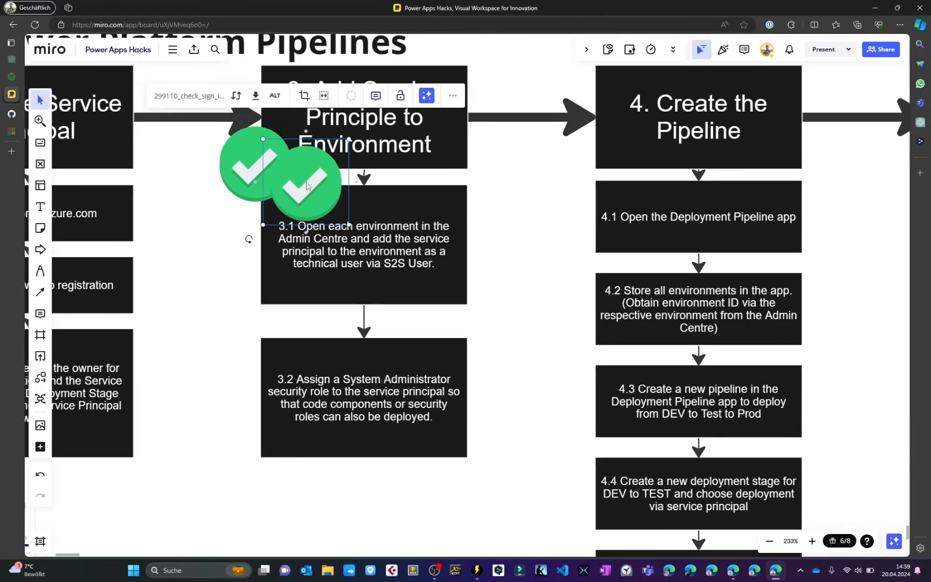
drag(306, 186, 594, 204)
key(ctrl+v)
drag(594, 203, 455, 348)
scroll(595, 307, down, 2)
scroll(594, 308, right, 3)
key(ctrl+v)
scroll(455, 351, down, 3)
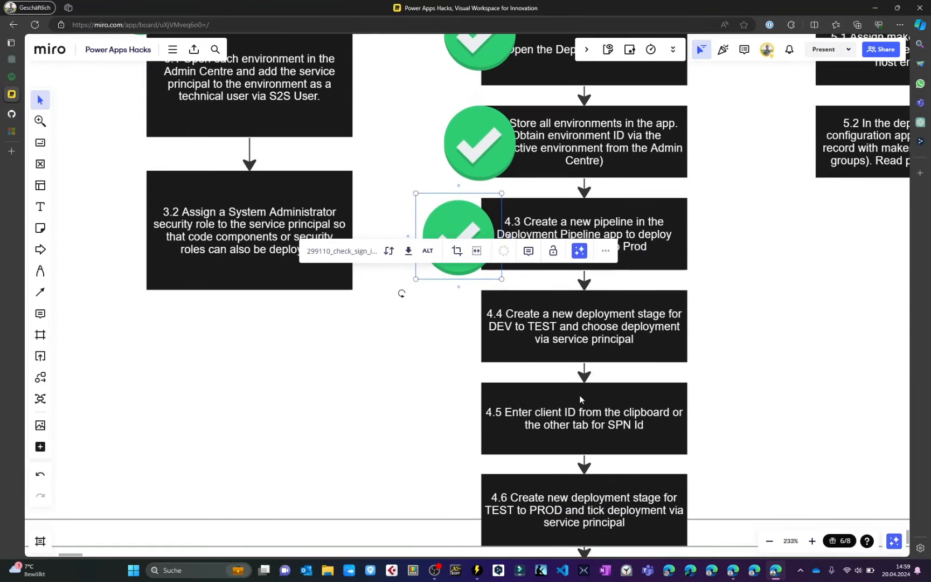
scroll(576, 388, down, 1)
click(614, 307)
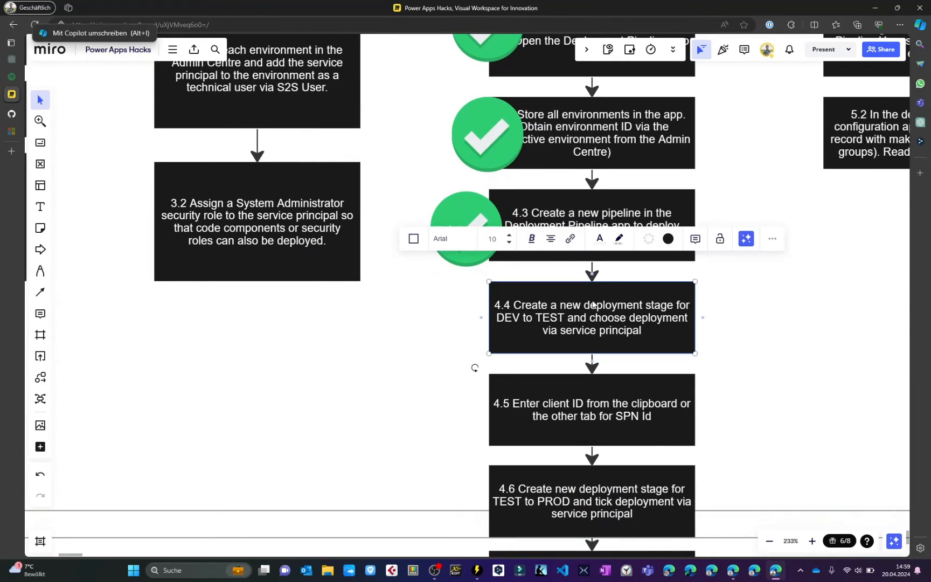
Back in the Azure portal, search for the service principal and open the overview of its enterprise application.
key(alt+Tab)
key(alt+Tab)
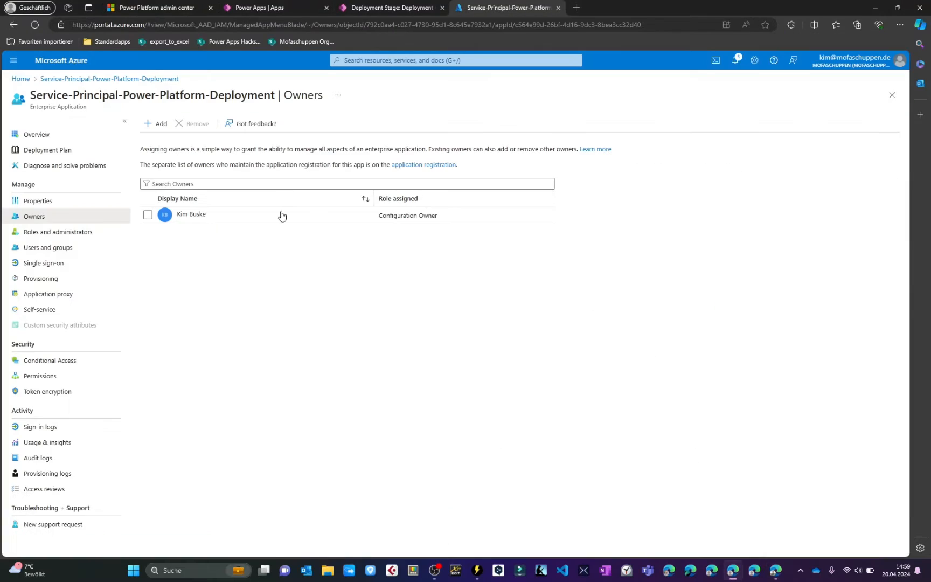
click(20, 78)
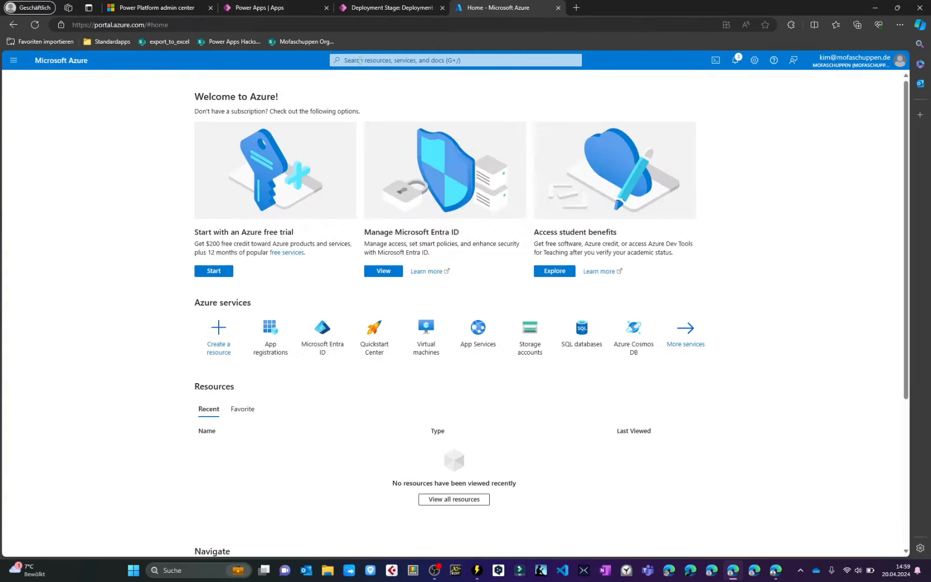
click(360, 60)
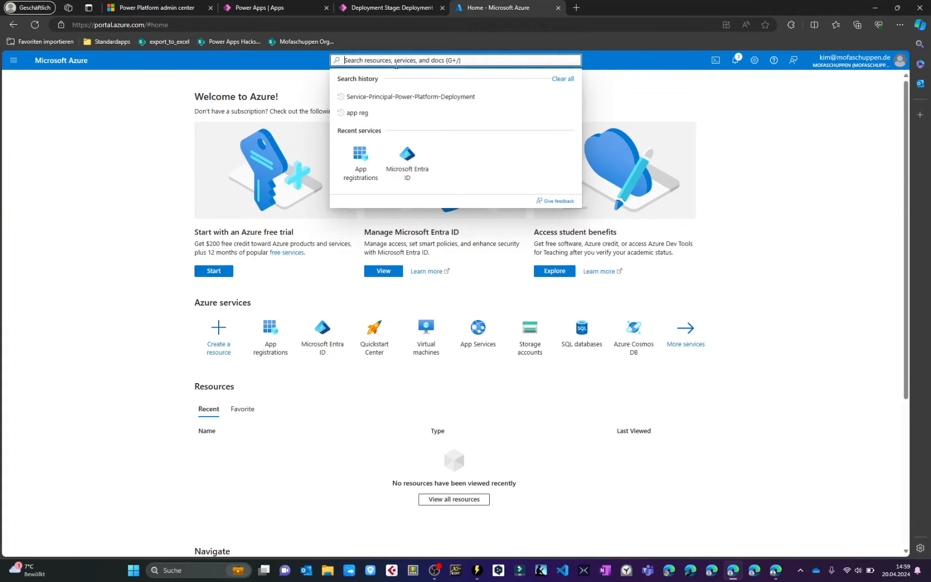
text(serv)
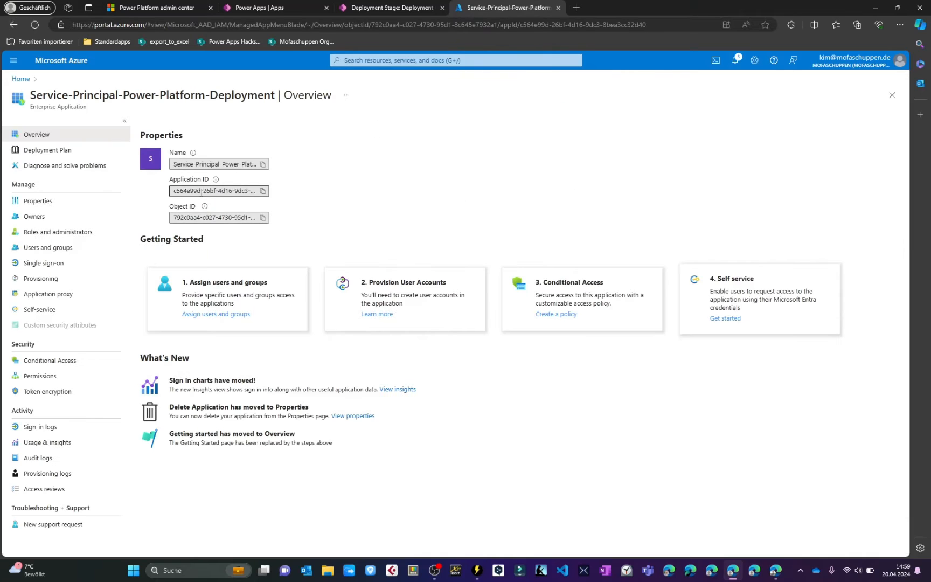
Copy the service principal's Application ID and return to the "Deploy DEV to TEST" deployment stage record.
ctrl+scroll(178, 182, up, 5)
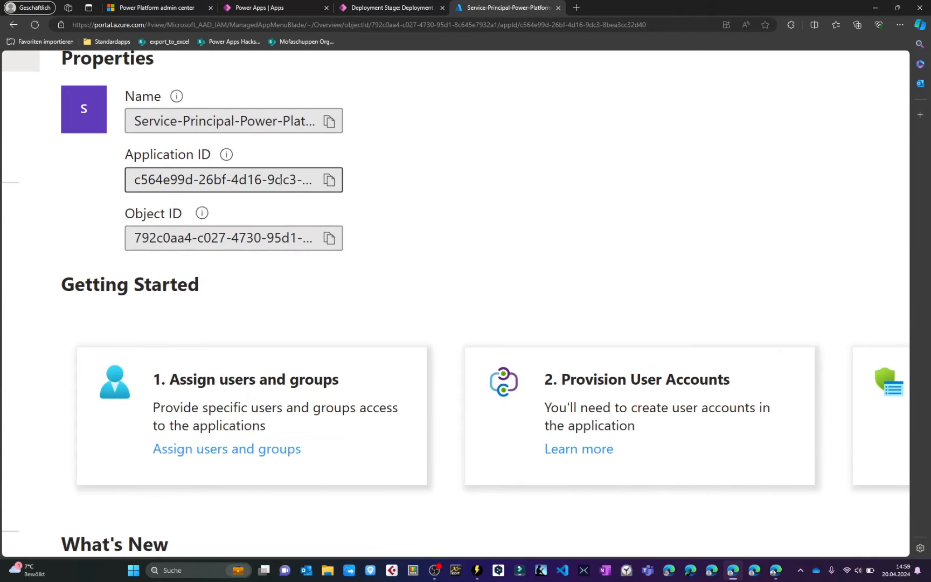
click(329, 180)
key(ctrl+shift+Tab)
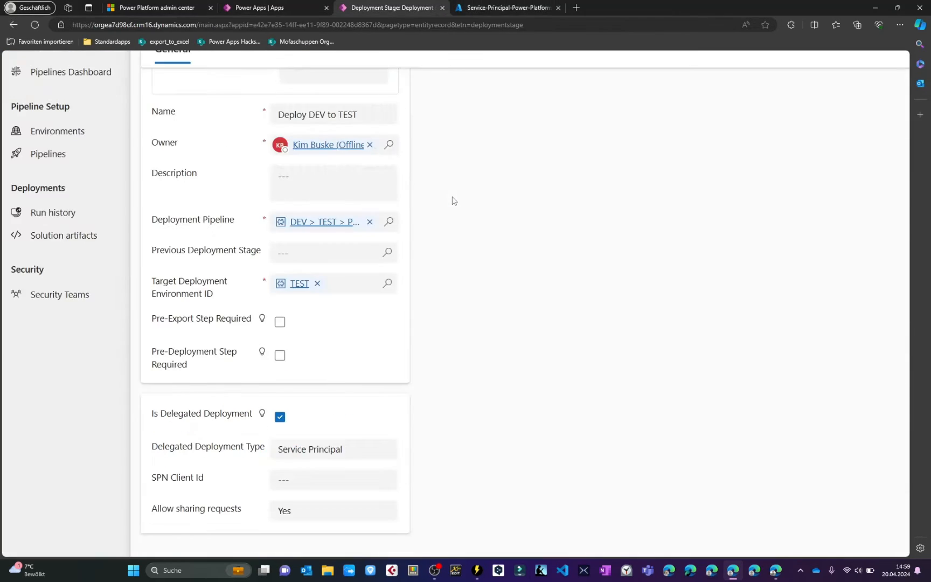
Paste the copied application ID as the SPN Client Id of the "Deploy DEV to TEST" stage, then save and close the record.
key(ctrl+0)
scroll(229, 495, up, 5)
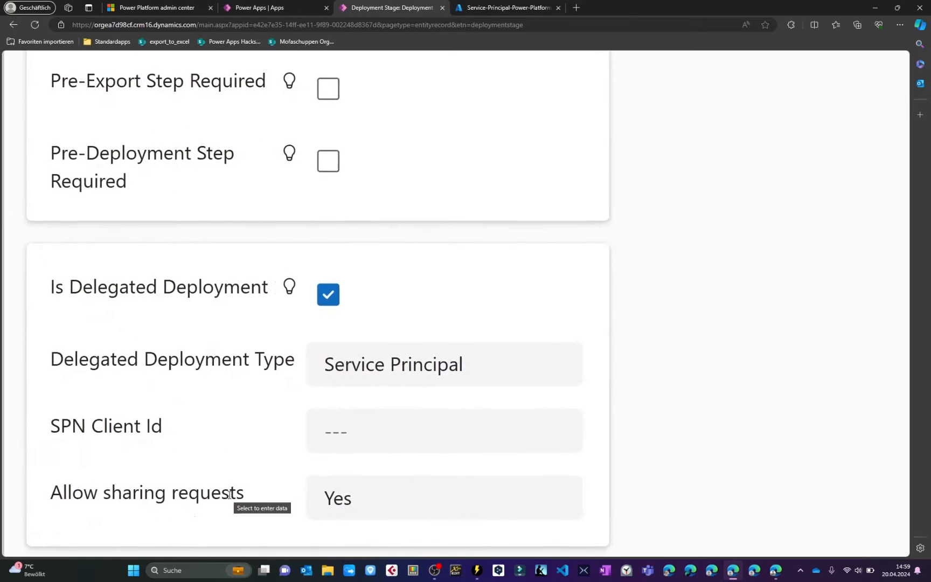
scroll(229, 495, left, 2)
triple_click(199, 243)
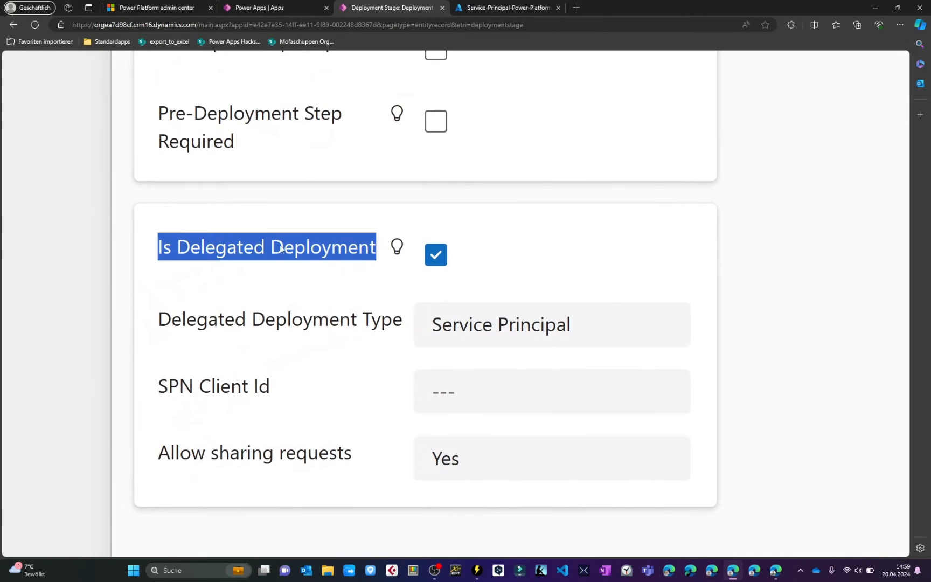
triple_click(204, 386)
click(510, 389)
key(ctrl+v)
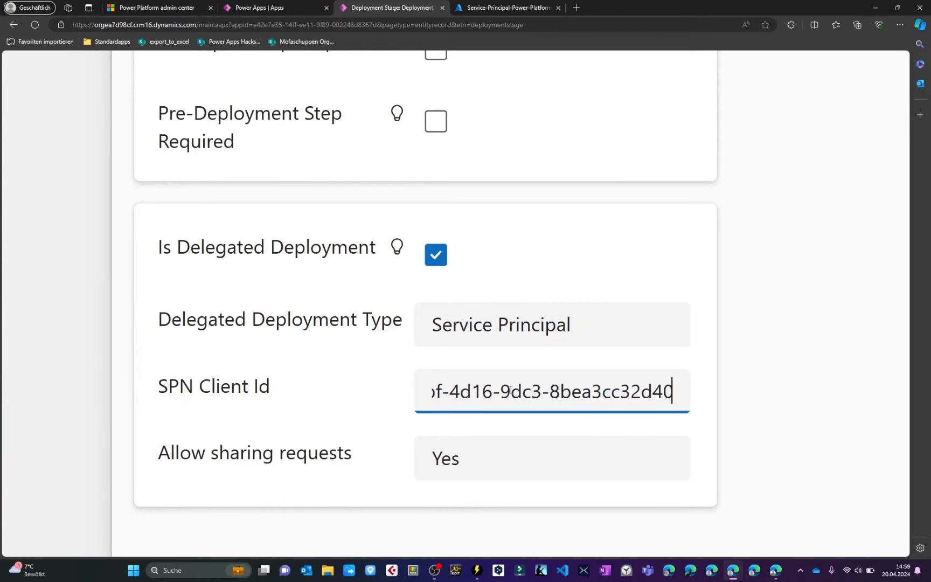
scroll(510, 390, down, 5)
click(223, 108)
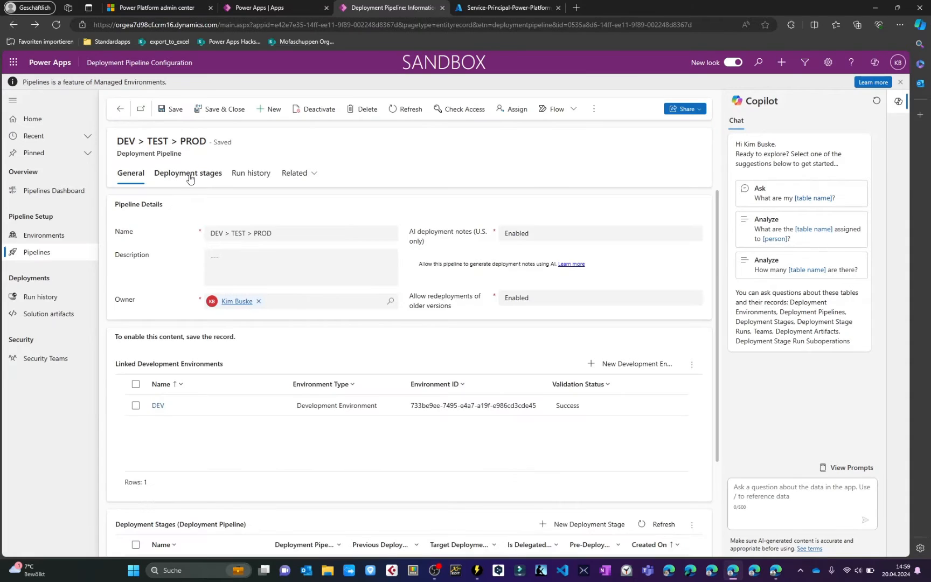
Create a new deployment stage in the DEV > TEST > PROD pipeline and name it "Deploy TEST to PROD".
click(188, 174)
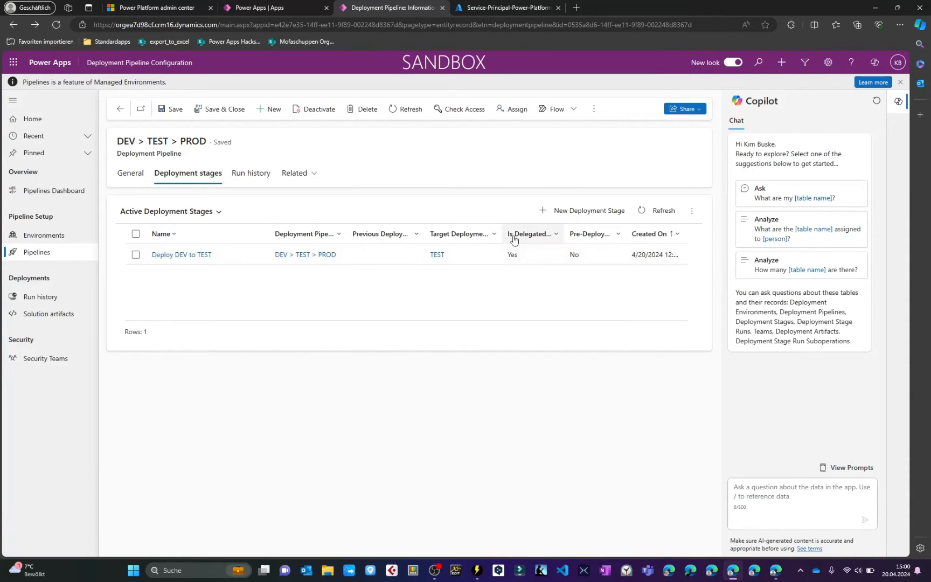
click(592, 210)
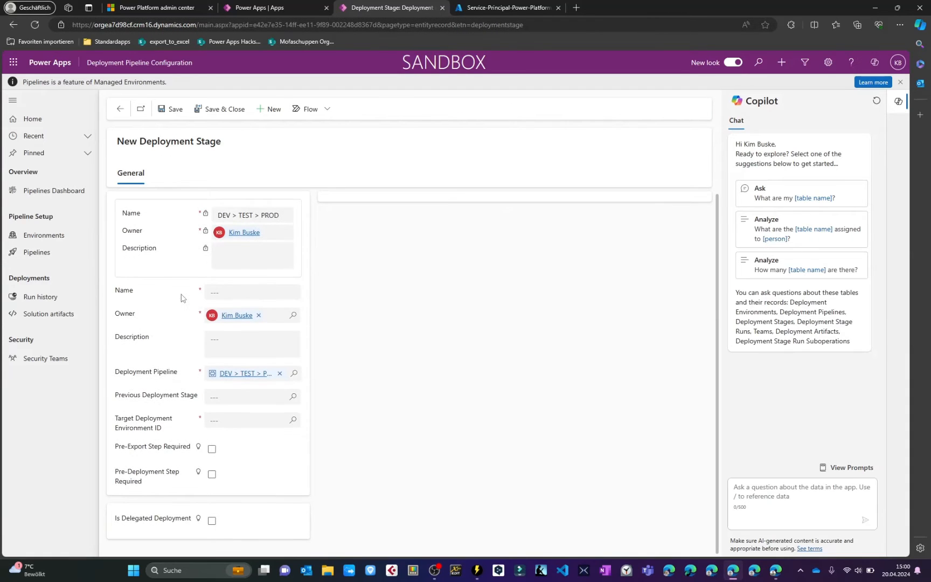
click(221, 291)
text(Deploy DEV to TEST)
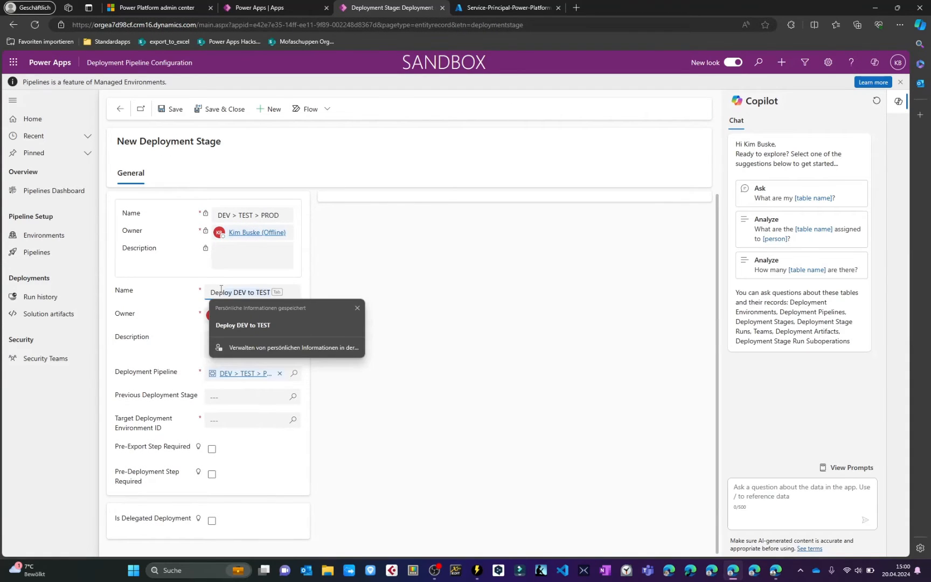
key(Tab)
double_click(236, 293)
text(TEST to PROD)
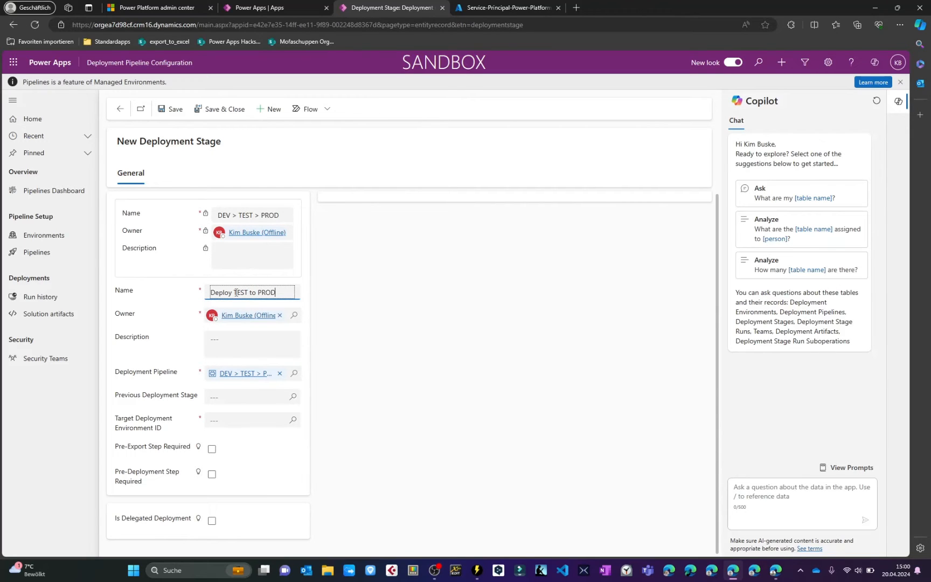
Enable delegated deployment of type Service Principal on the new stage and paste the application ID as its SPN Client Id.
click(212, 521)
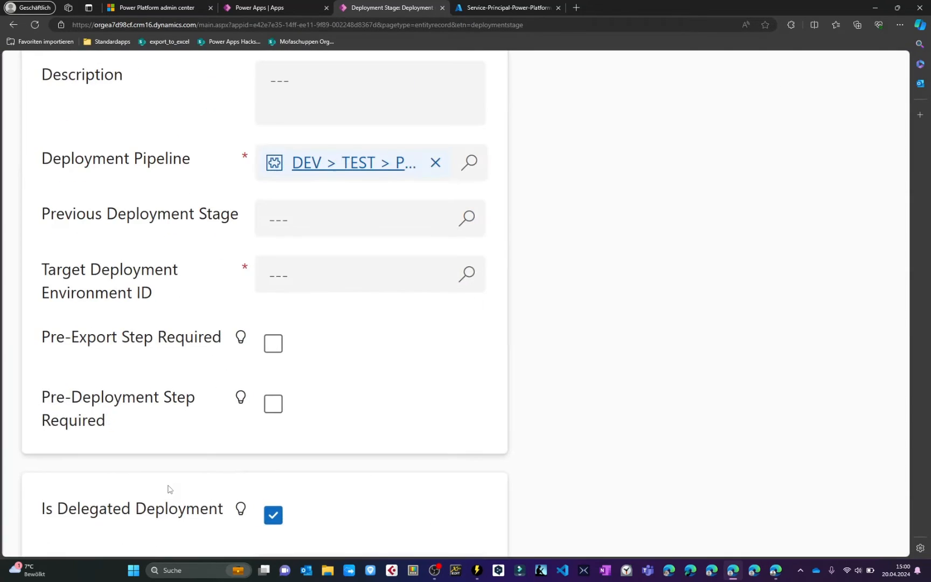
click(323, 473)
click(295, 428)
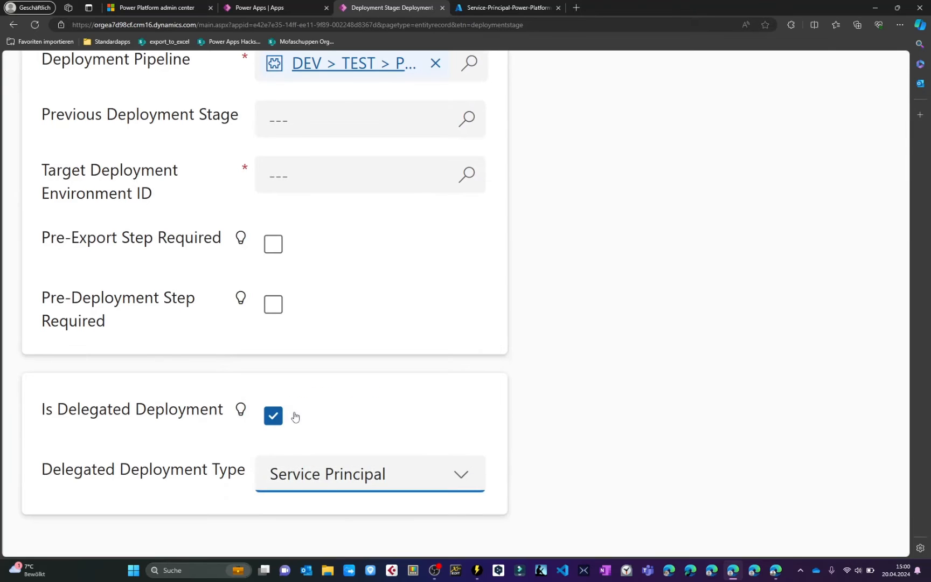
scroll(295, 416, down, 2)
click(295, 416)
key(ctrl+v)
click(143, 432)
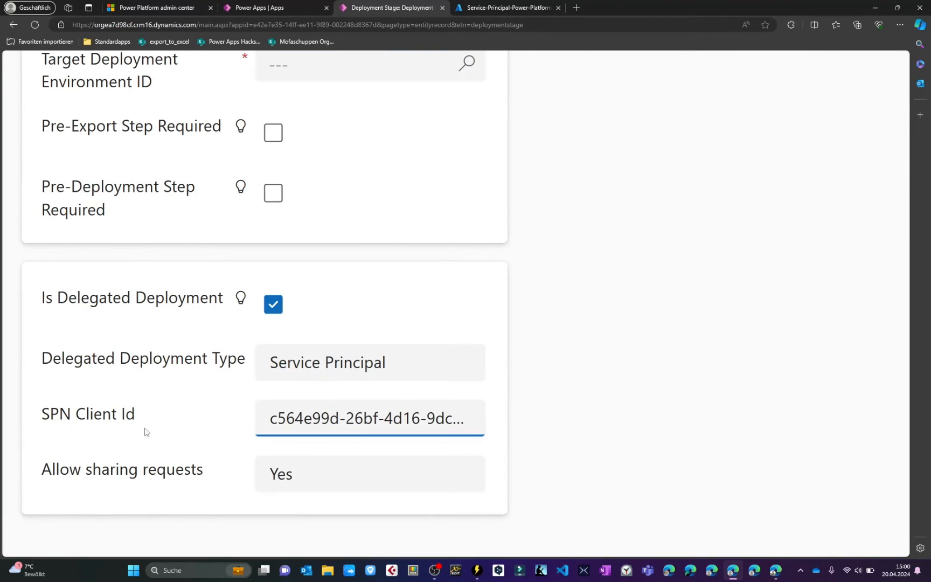
click(161, 112)
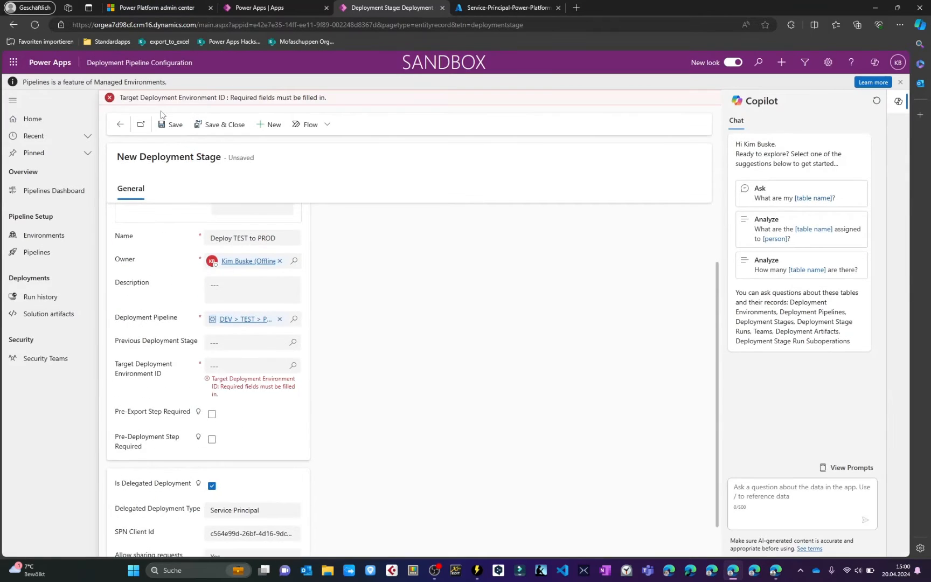
Set the previous deployment stage to "Deploy DEV to TEST" and the target environment to PROD, then save and close the stage.
click(240, 343)
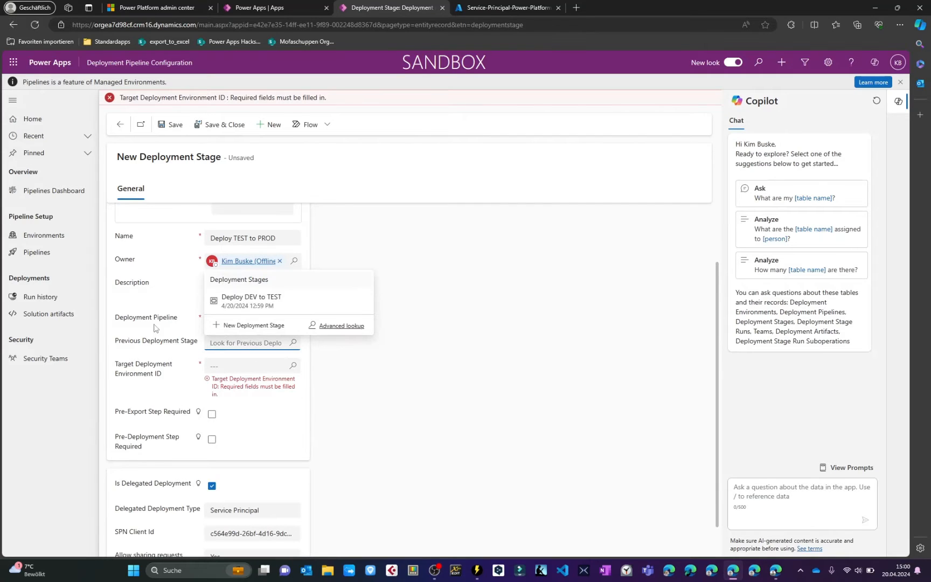
click(239, 297)
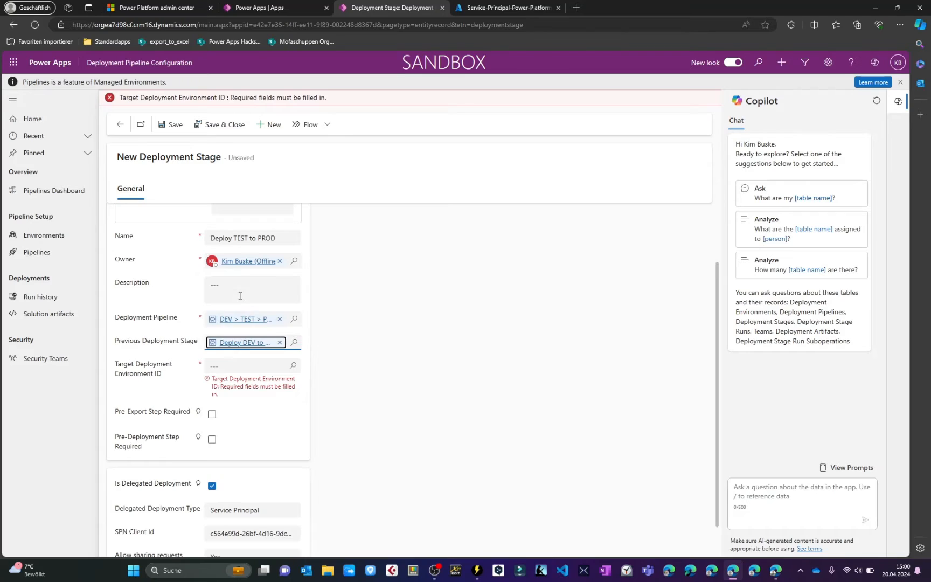
click(219, 366)
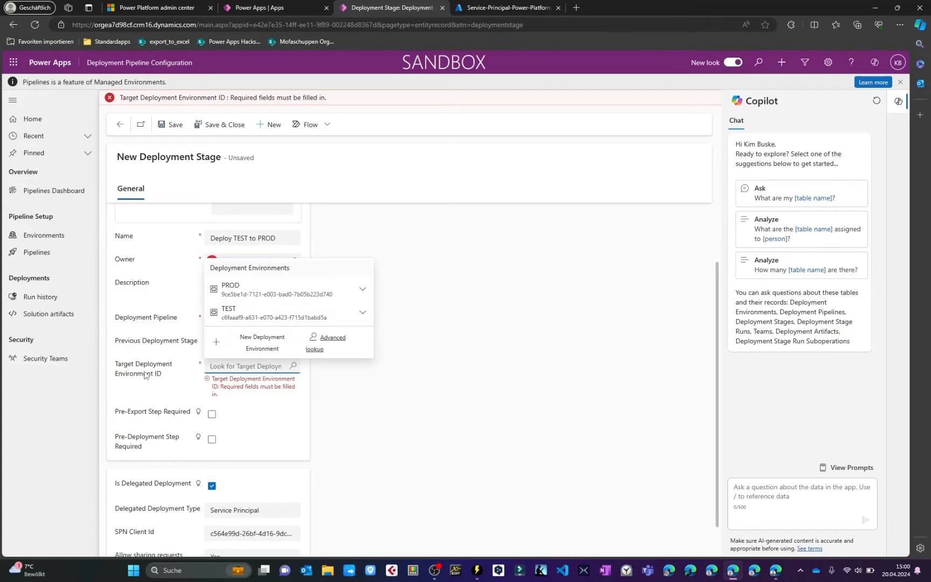
click(228, 291)
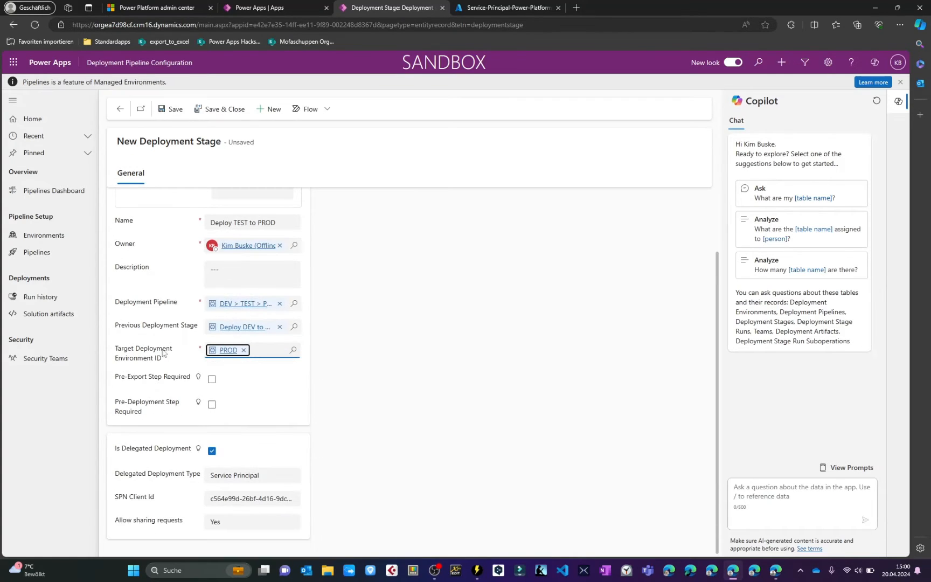
click(217, 105)
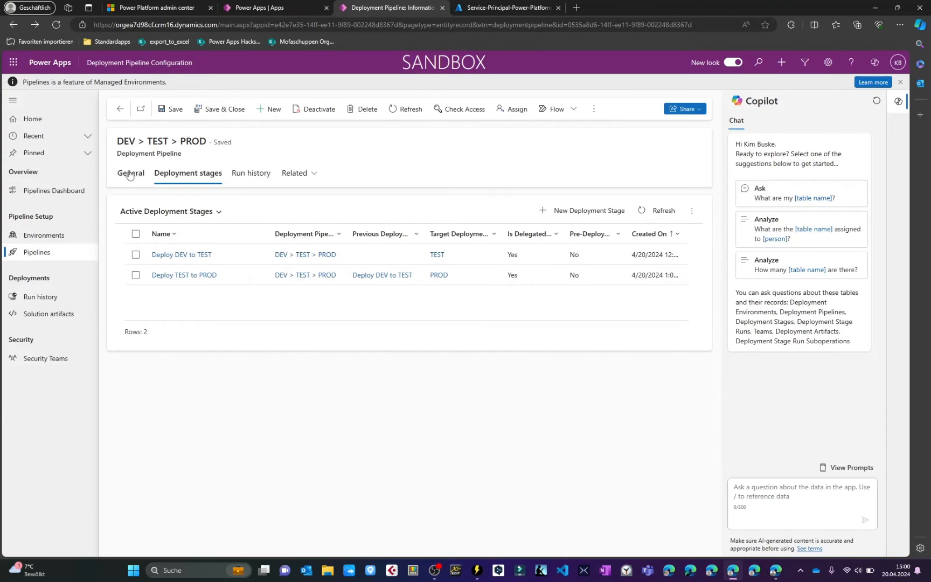
Switch to the Miro board and place copies of the green check mark on boxes 4.4 and 4.5.
click(130, 176)
key(alt+Tab)
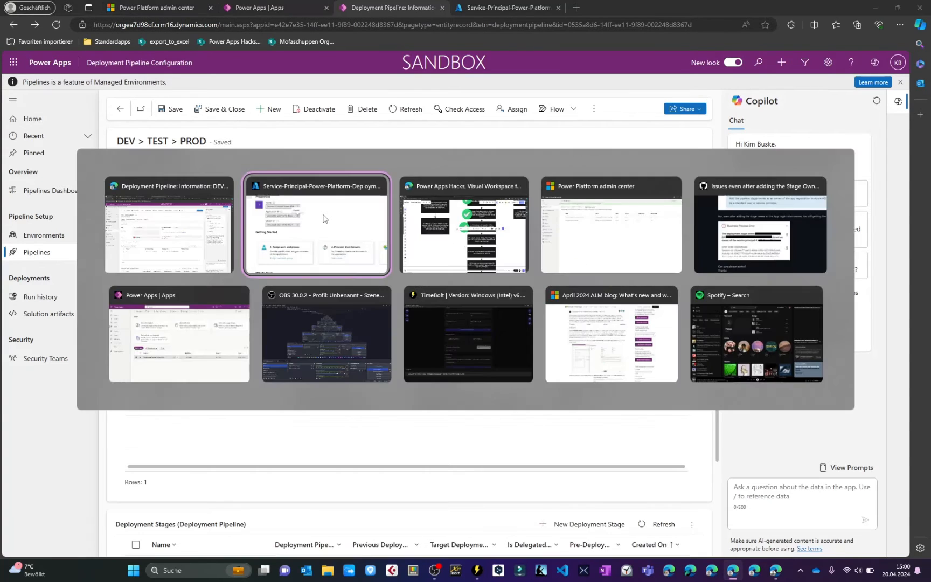
scroll(497, 279, up, 4)
scroll(497, 279, right, 4)
click(283, 413)
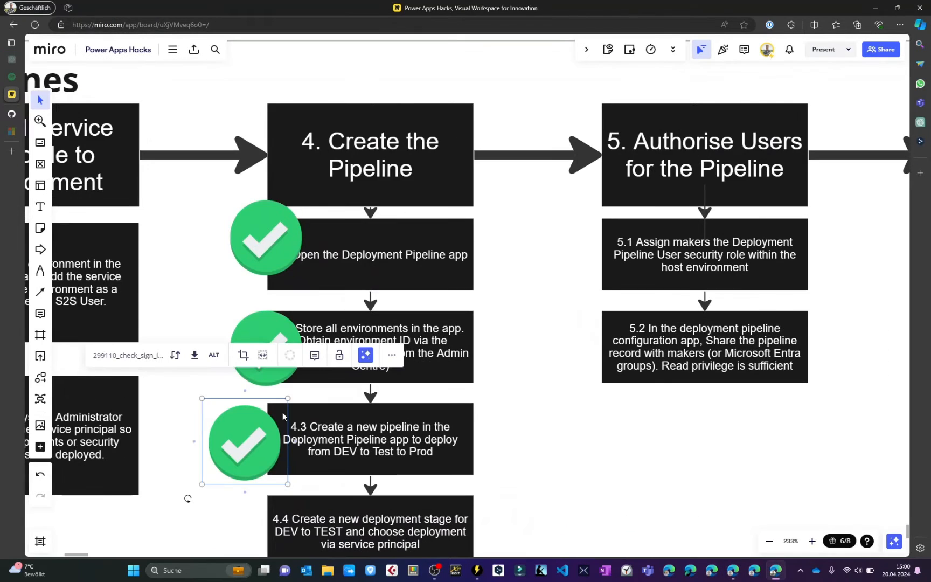
scroll(282, 412, down, 5)
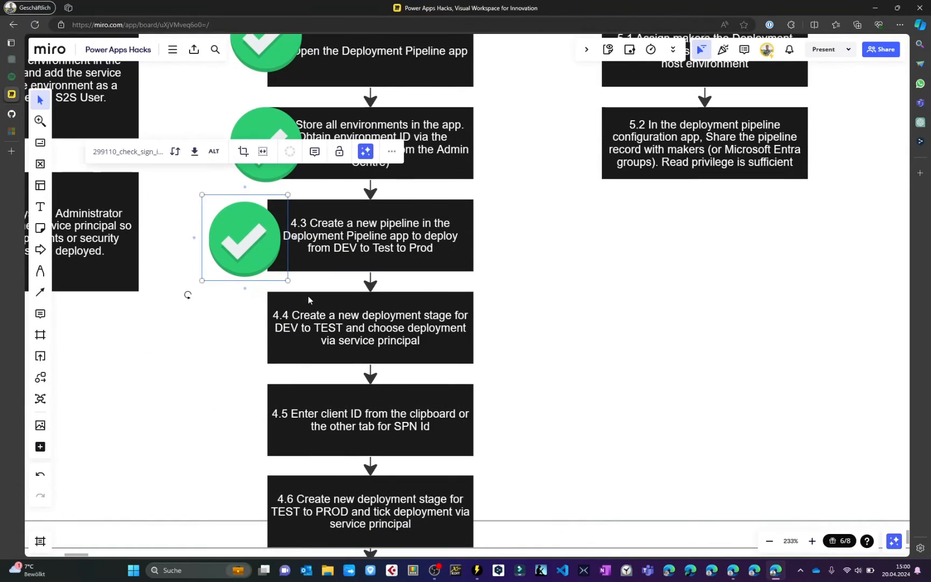
key(ctrl+v)
drag(309, 300, 235, 440)
Place further copies of the green check mark on boxes 4.6 and 4.8 of the Miro board.
key(ctrl+v)
scroll(234, 440, down, 2)
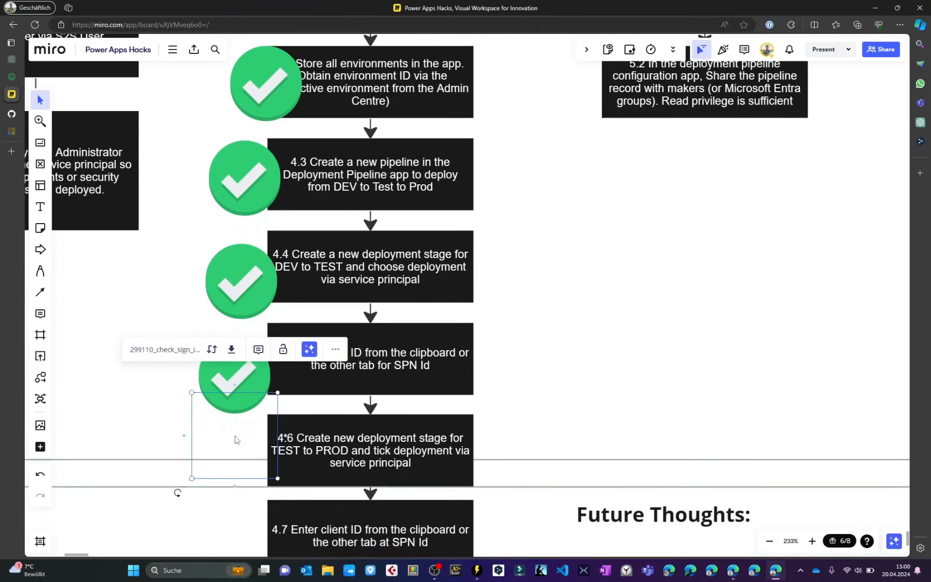
scroll(235, 439, down, 3)
mouse_move(235, 367)
mouse_down()
mouse_move(238, 412)
mouse_move(229, 376)
mouse_up()
scroll(245, 376, down, 3)
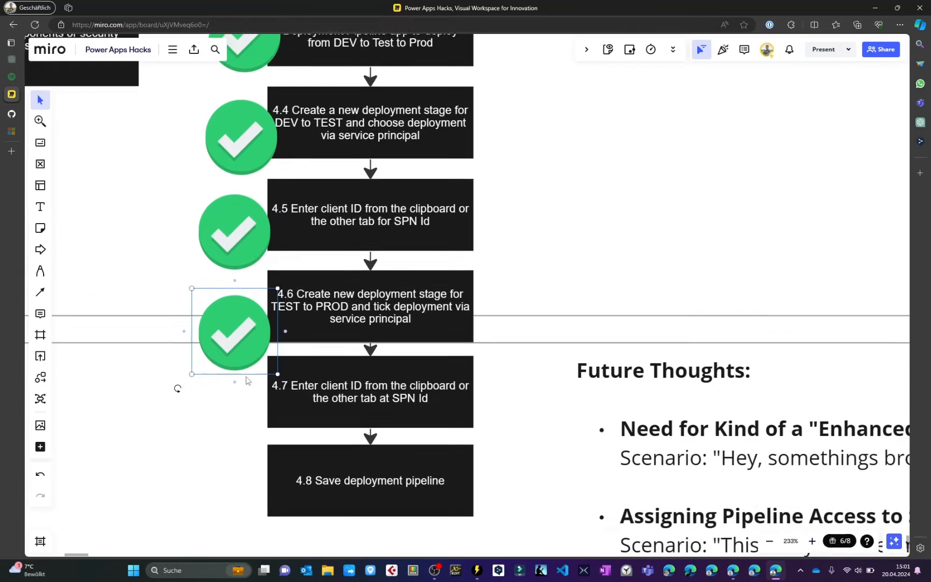
key(ctrl+v)
drag(234, 333, 240, 445)
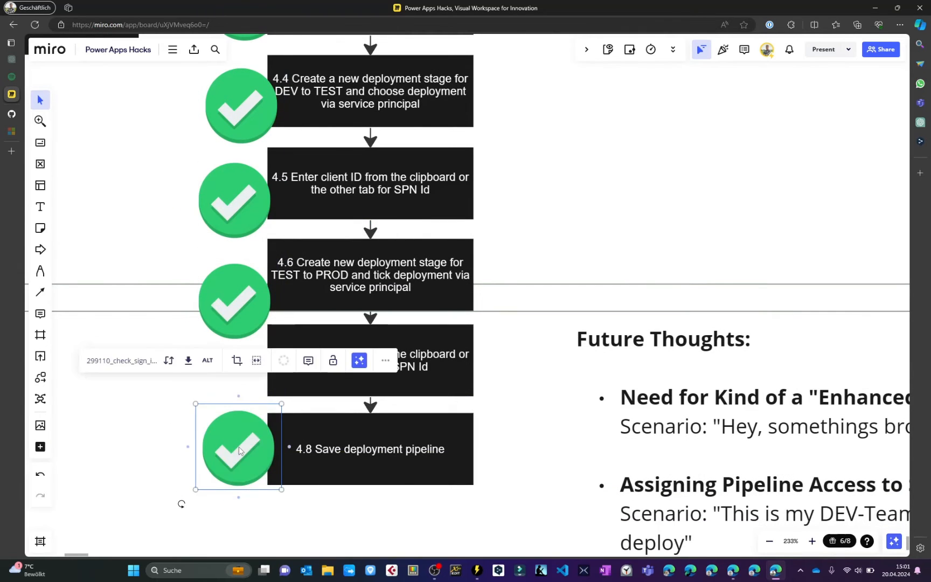
scroll(312, 385, down, 3)
Read the "Share pipelines with makers" section on Microsoft Learn, focusing on the Deployment Pipeline User role and sharing the pipeline record.
scroll(536, 189, up, 5)
scroll(536, 188, up, 4)
scroll(537, 187, down, 2)
scroll(537, 186, up, 1)
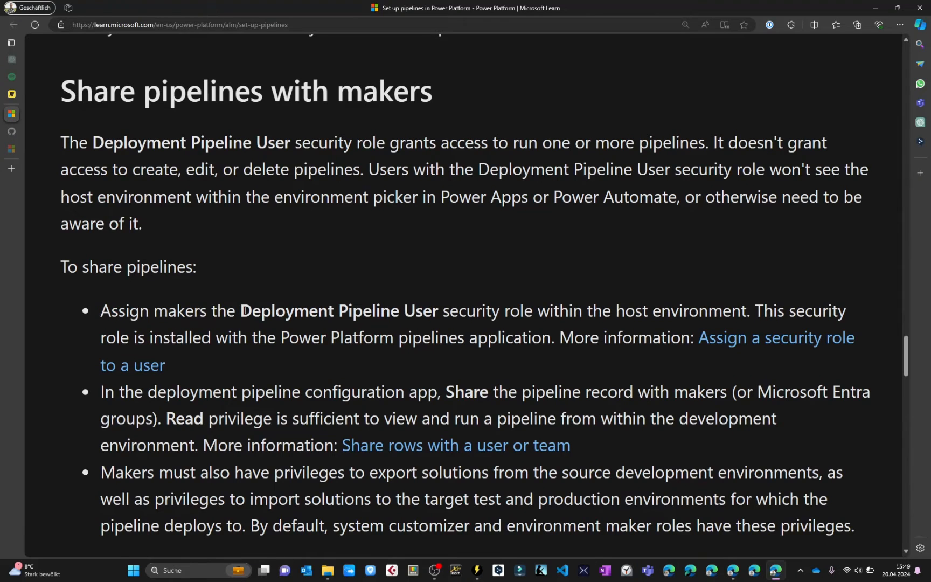
drag(241, 311, 439, 313)
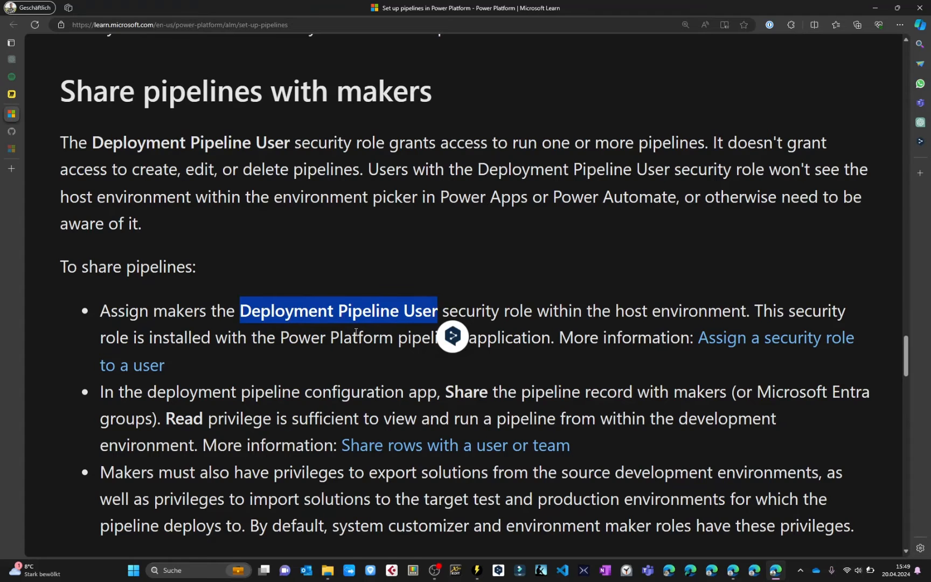
scroll(356, 332, down, 1)
double_click(246, 359)
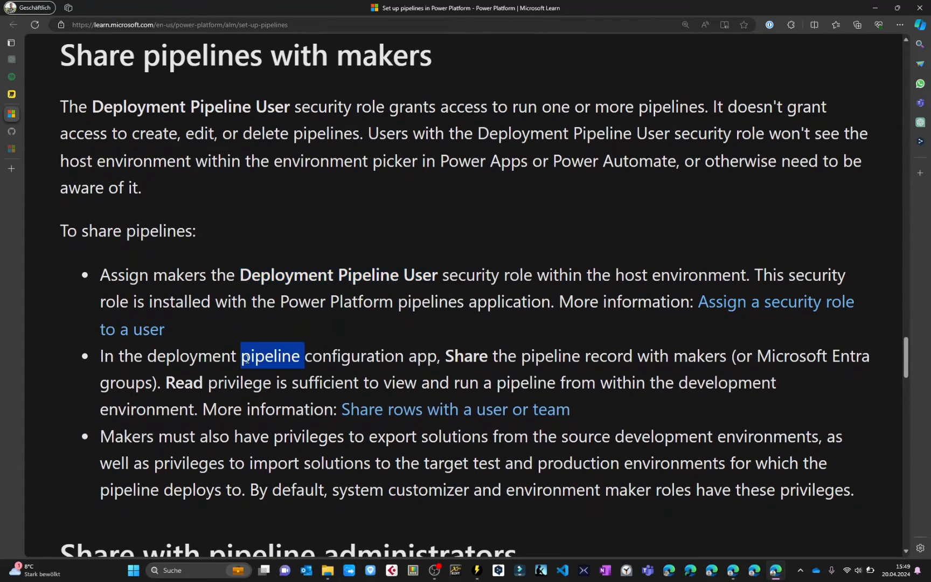
triple_click(247, 359)
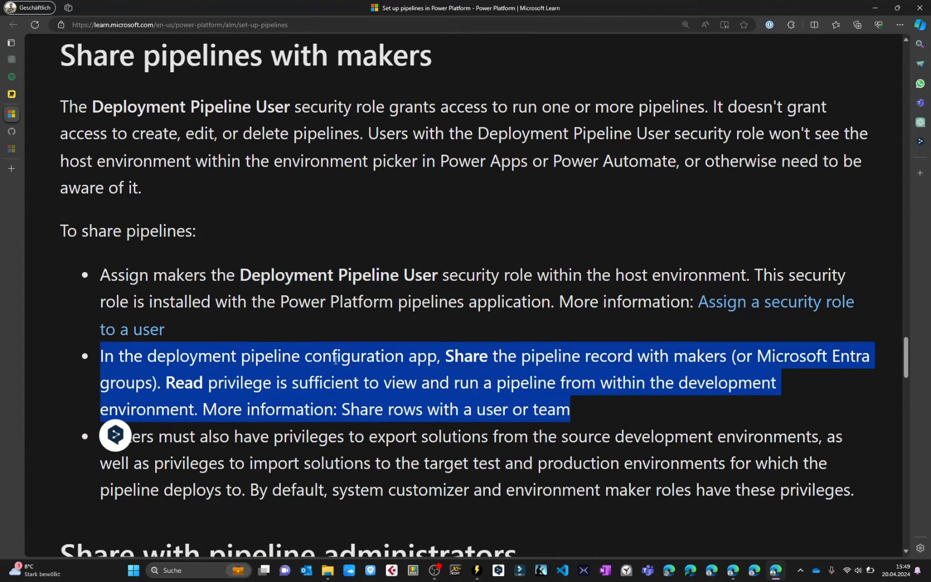
click(352, 360)
Switch to the Power Platform admin center and open the user list of the DEV environment.
key(alt+Tab)
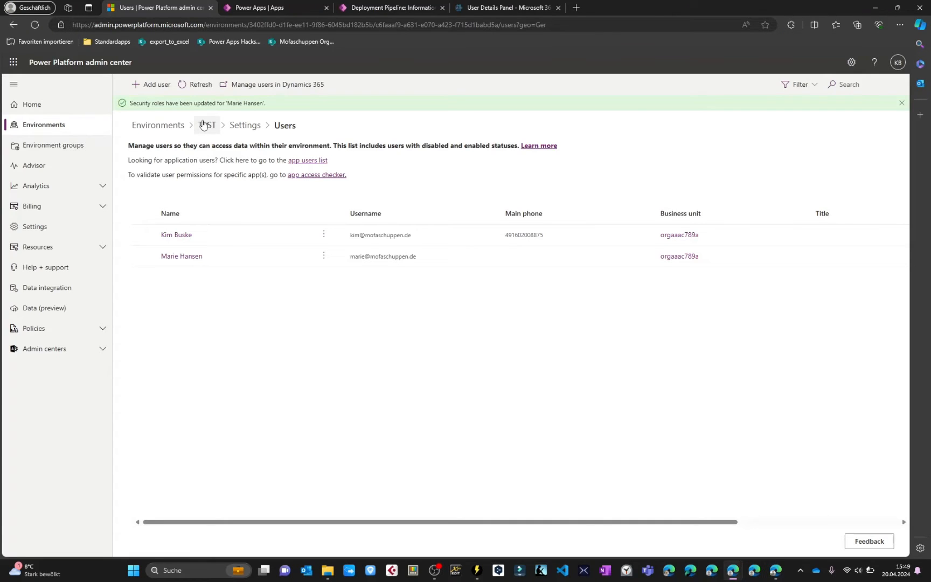
click(156, 128)
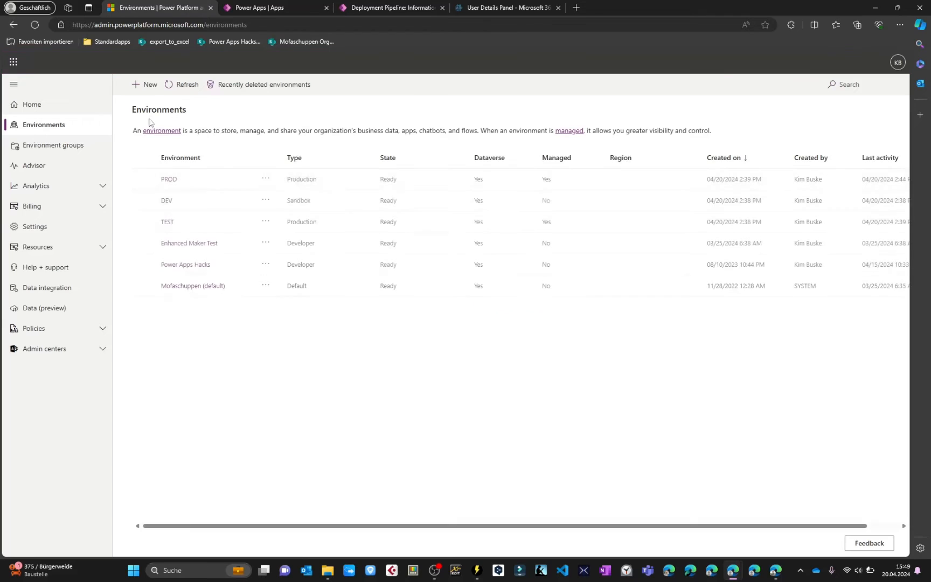
click(164, 200)
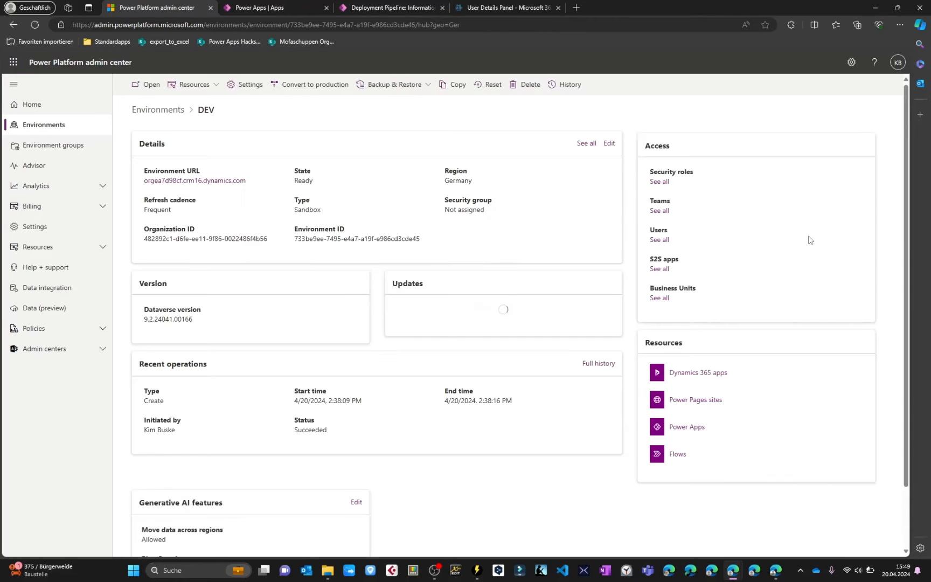
click(640, 237)
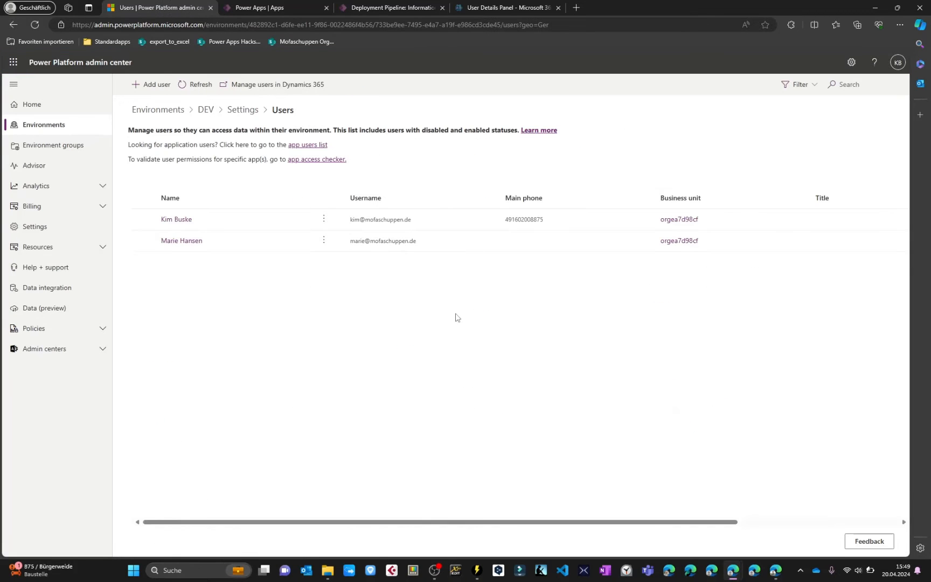
Assign the maker the Deployment Pipeline User and System Customizer security roles in the DEV environment and save.
click(325, 241)
click(332, 272)
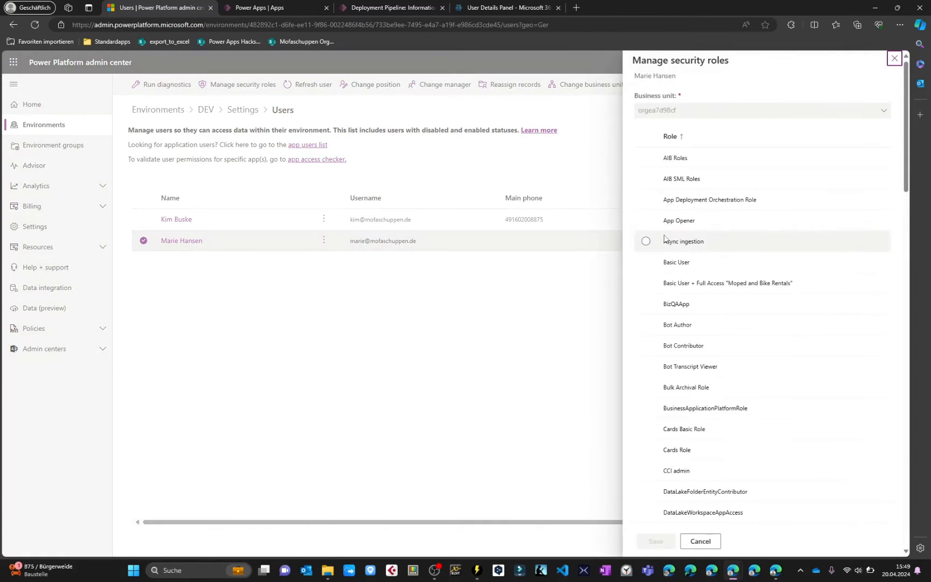
key(ctrl+f)
text(deploy)
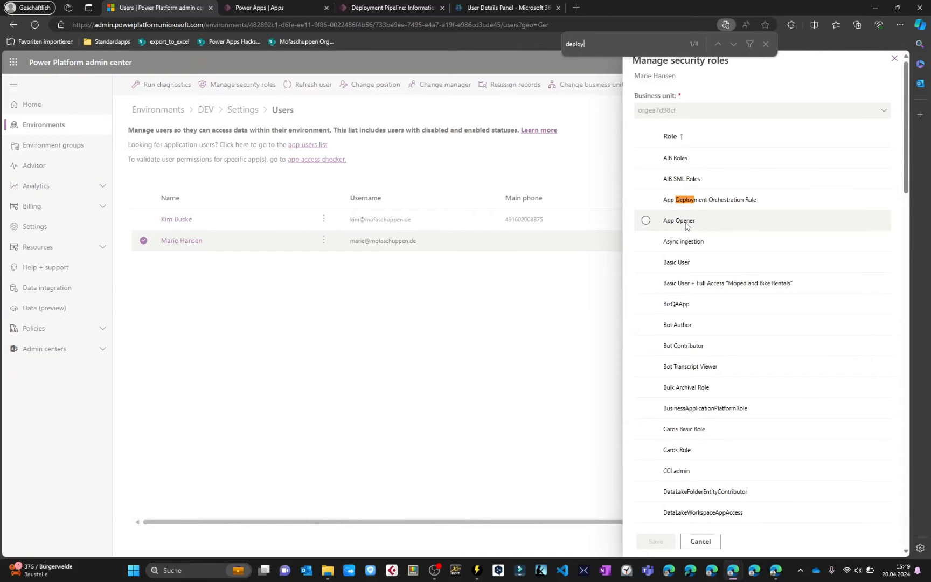
key(Return)
click(646, 346)
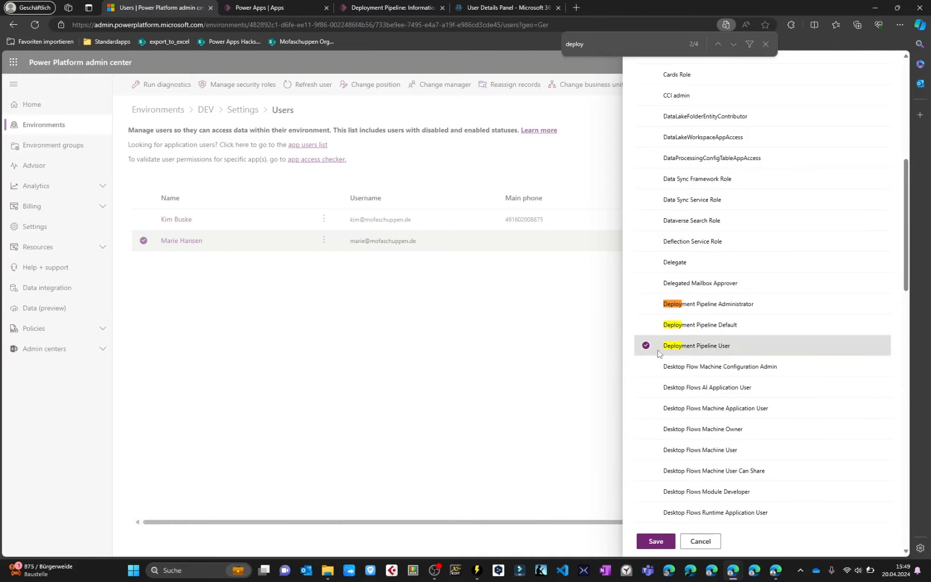
scroll(666, 314, down, 16)
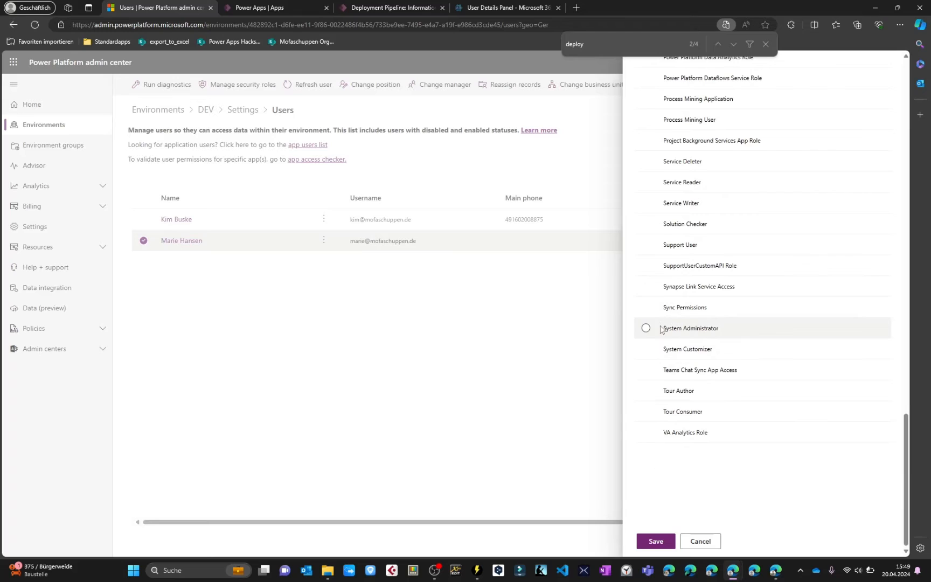
click(668, 349)
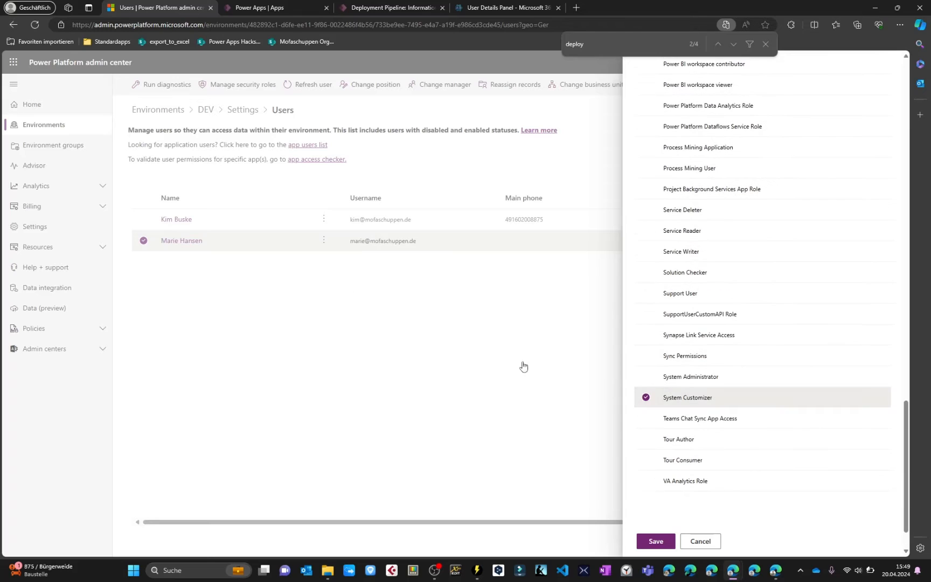
click(655, 541)
click(143, 256)
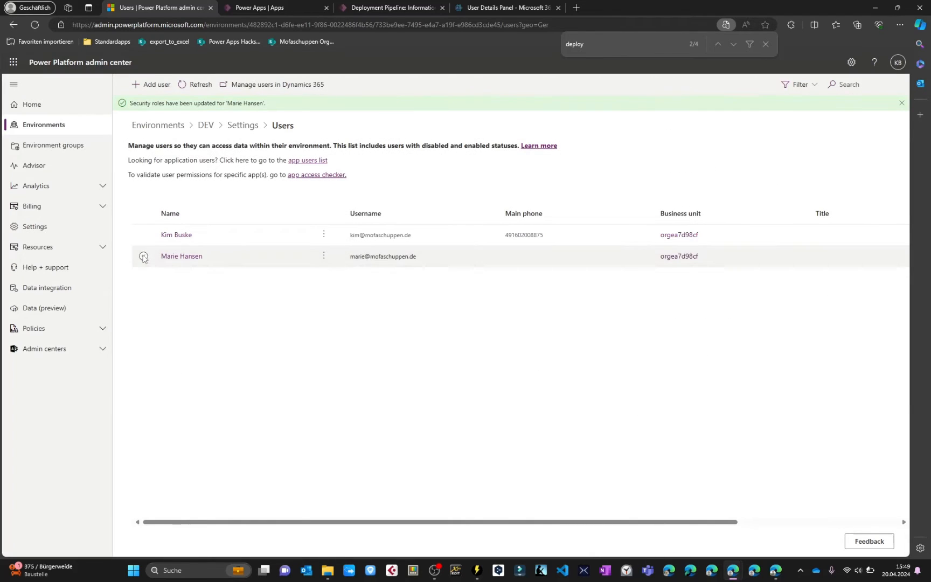
key(Escape)
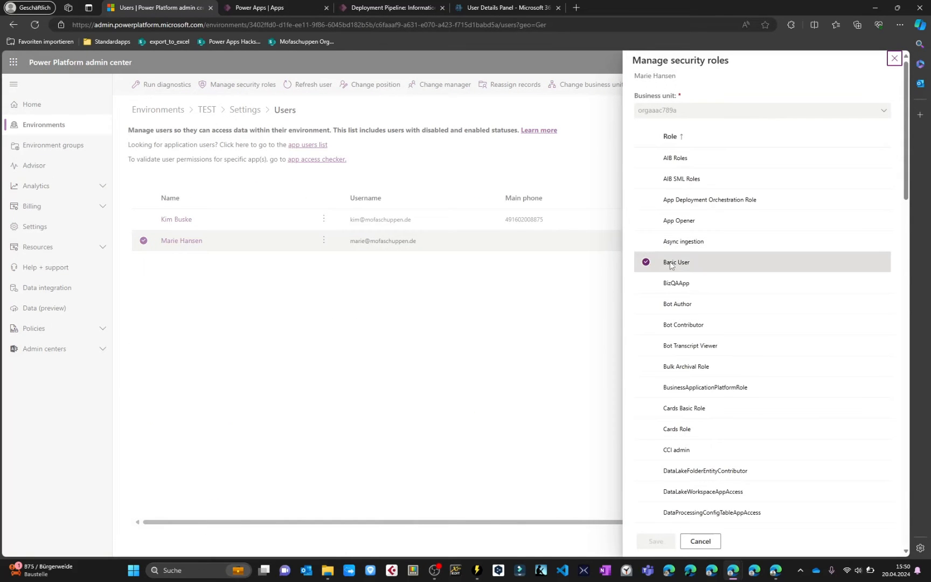
Leave the maker's TEST security roles and review the roles assigned to the maker in the PROD environment.
click(894, 58)
click(162, 111)
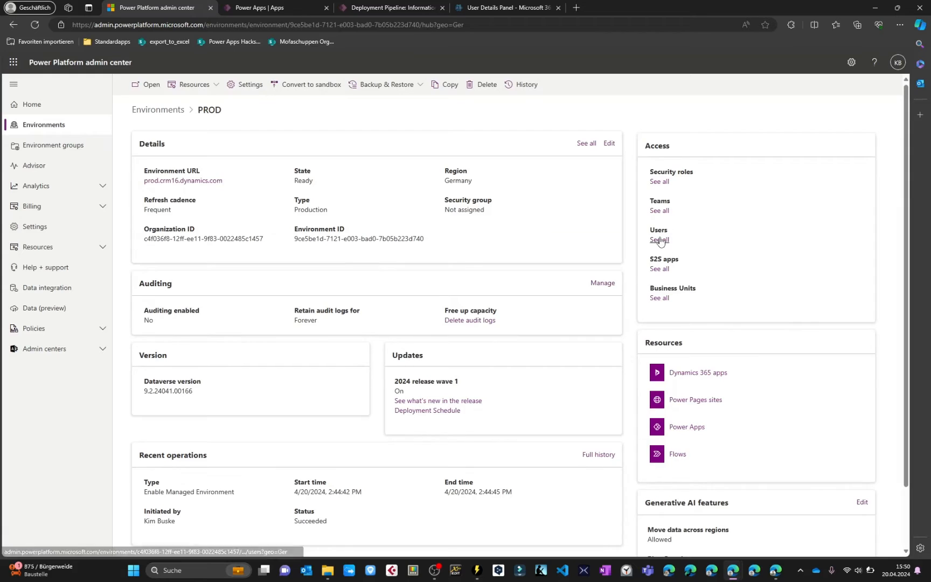
click(659, 241)
click(324, 240)
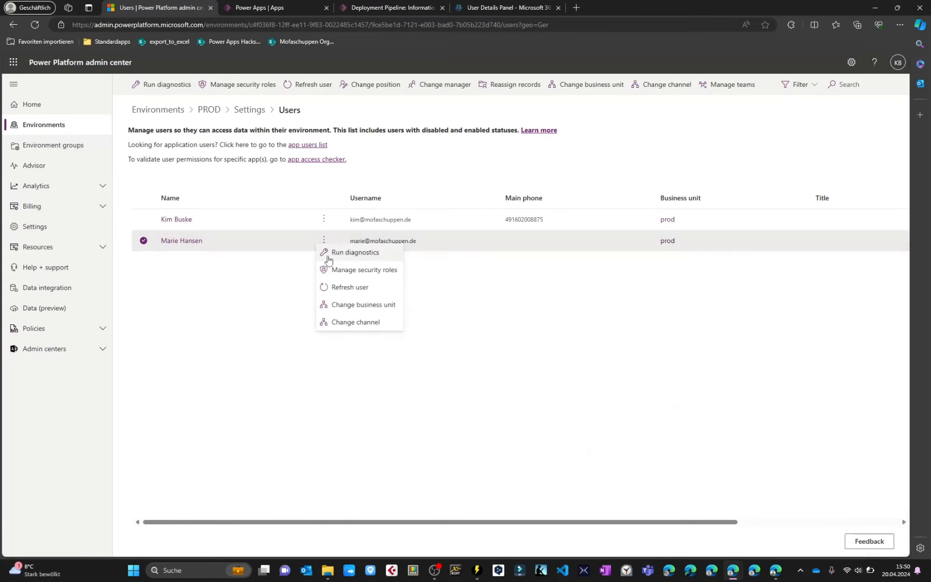
click(345, 269)
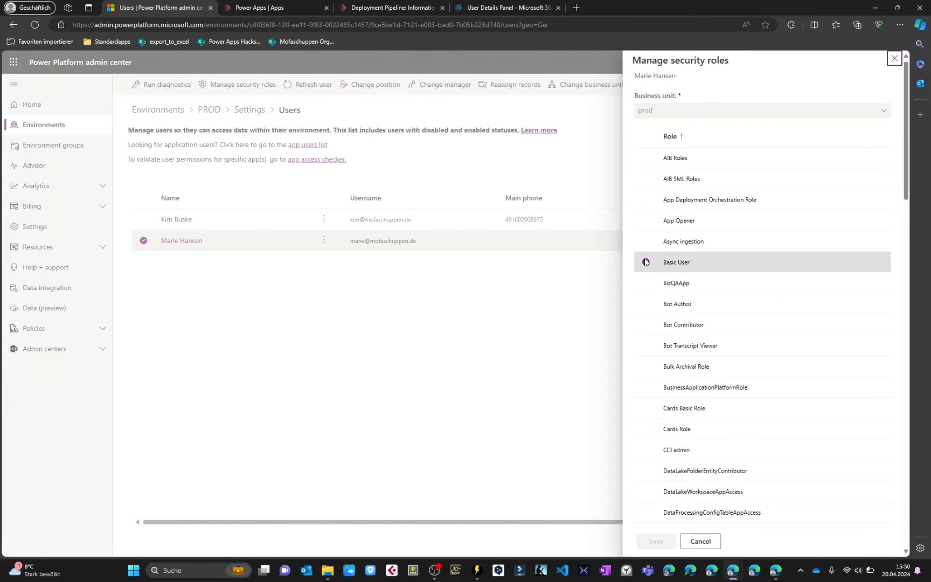
scroll(674, 265, down, 15)
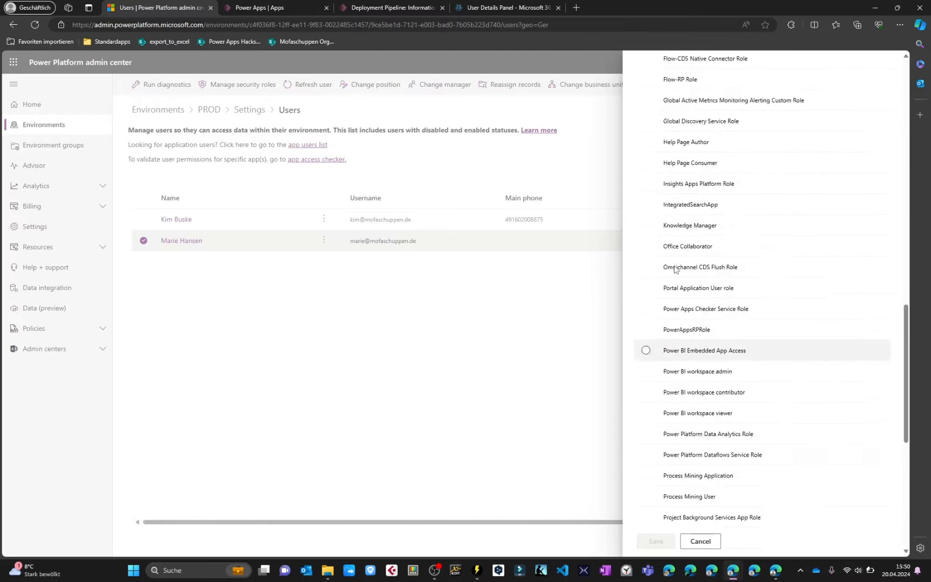
scroll(767, 209, up, 12)
scroll(856, 203, up, 5)
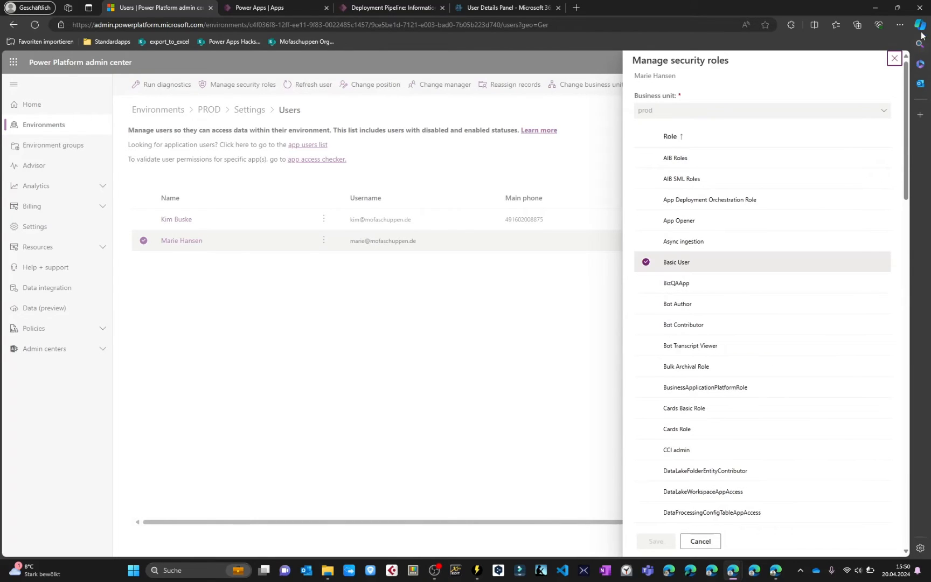
click(893, 60)
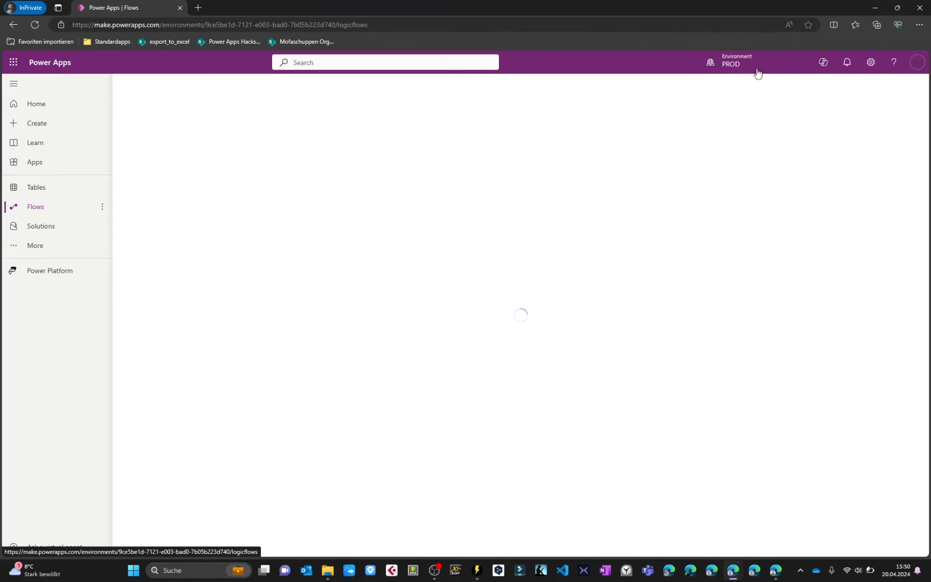
Switch to the maker's private Power Apps session and try to save a manually triggered PROD flow with a Compose input of 999.
click(754, 72)
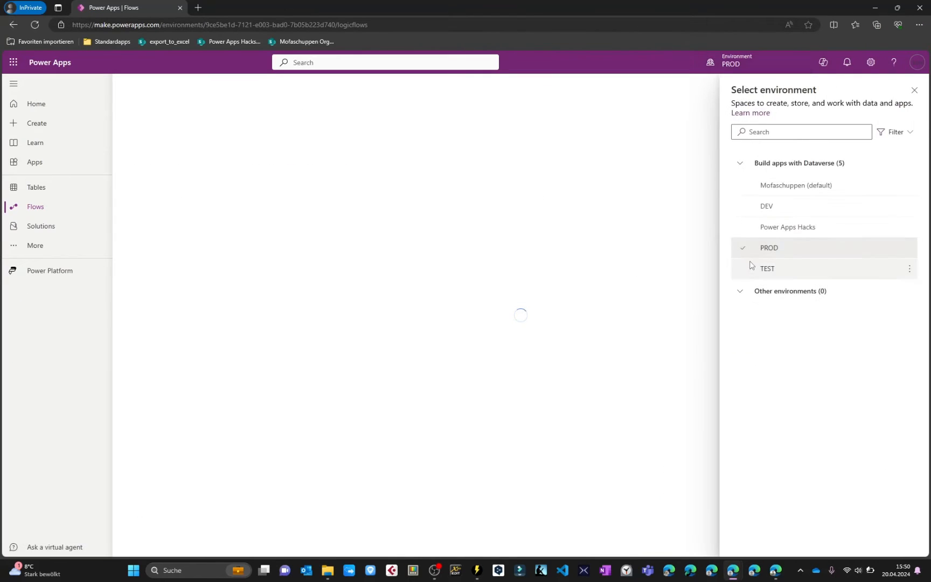
click(915, 90)
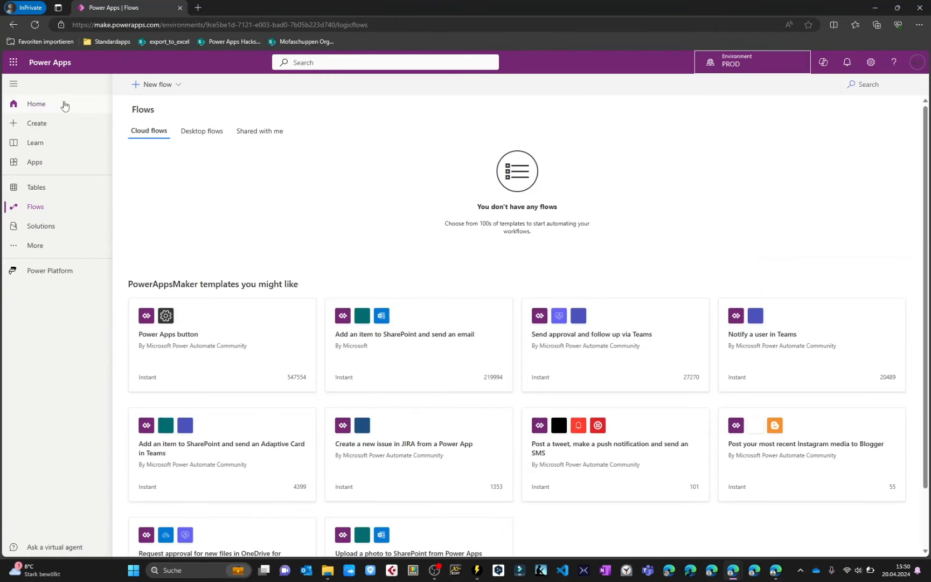
click(156, 84)
click(154, 175)
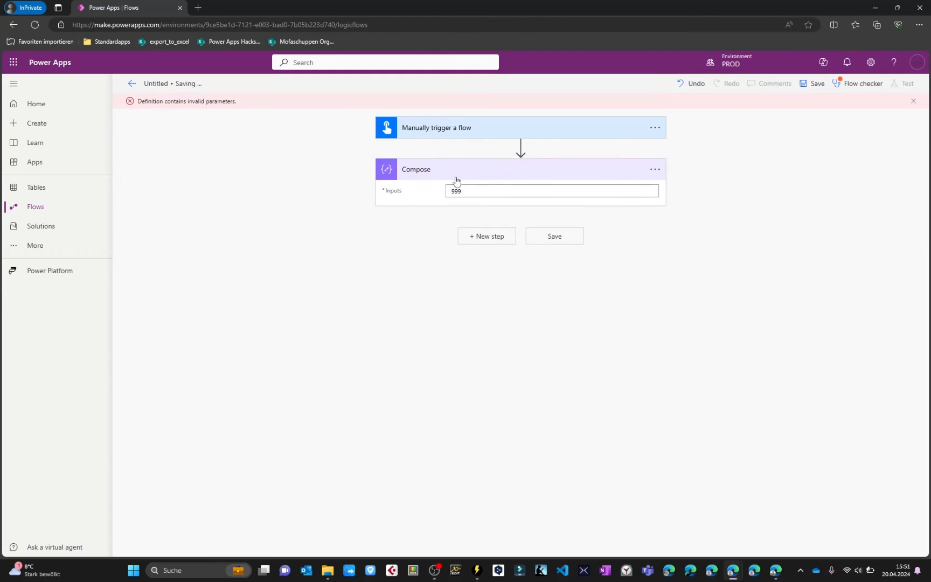
click(810, 90)
Read the full message displayed above the unsaved flow in PROD.
scroll(157, 91, up, 5)
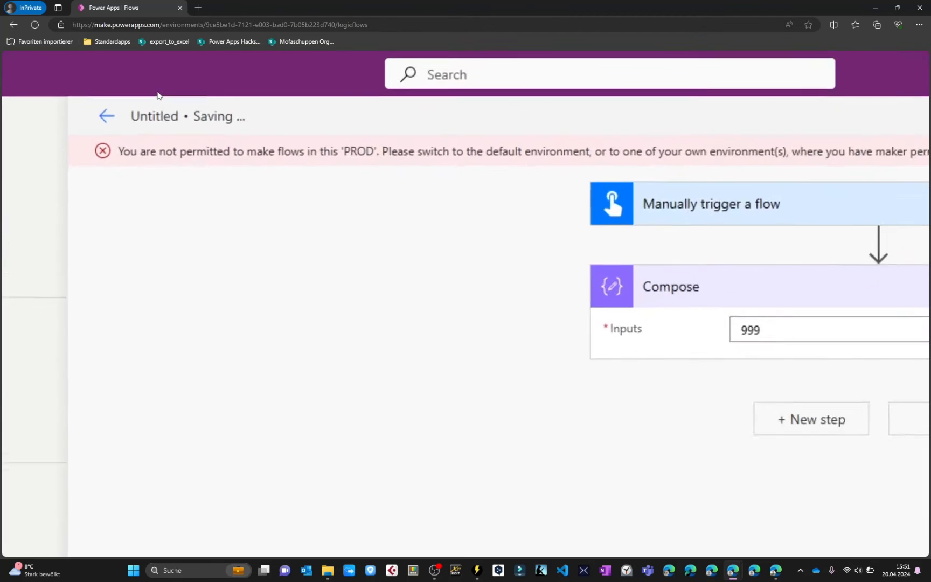
scroll(157, 91, right, 1)
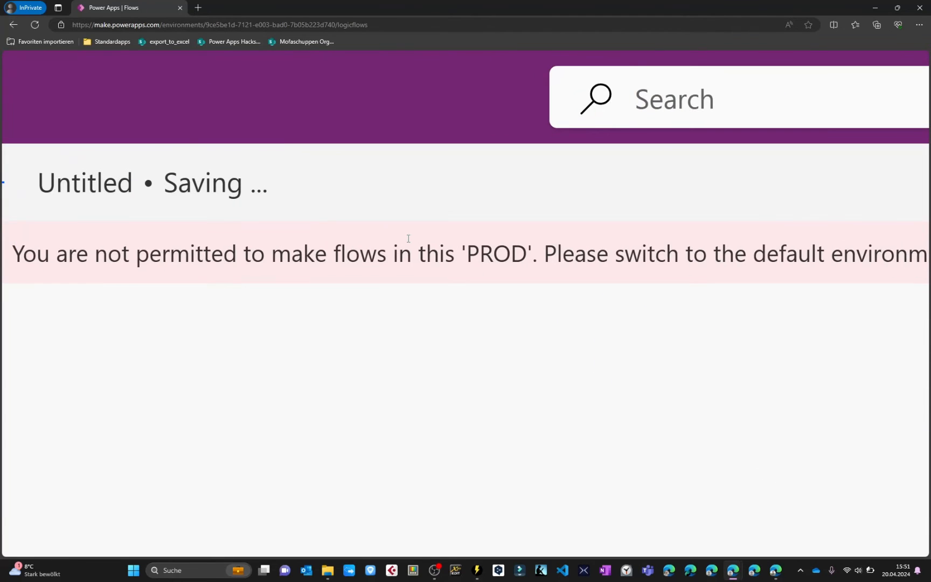
scroll(408, 239, down, 2)
scroll(408, 239, right, 8)
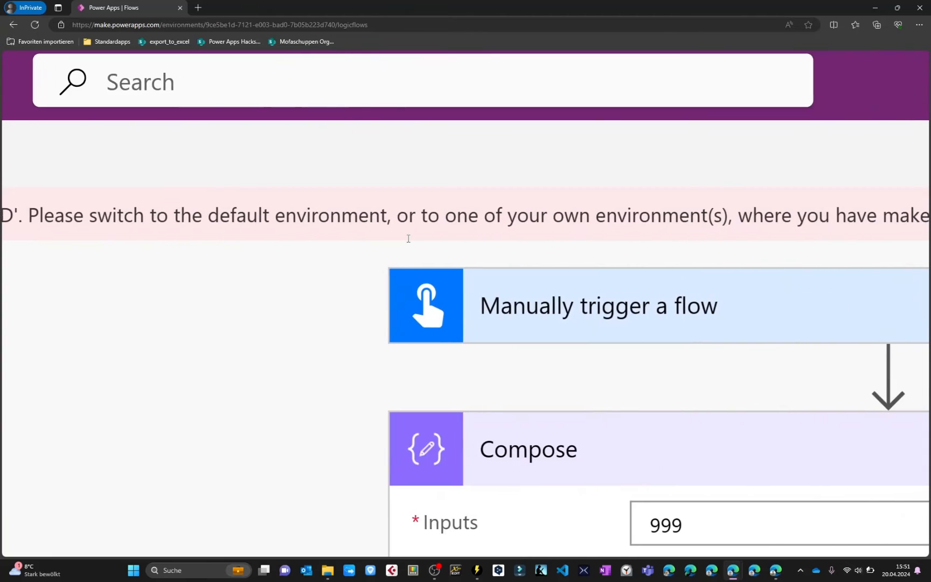
scroll(408, 239, down, 3)
scroll(408, 239, left, 2)
scroll(448, 178, down, 5)
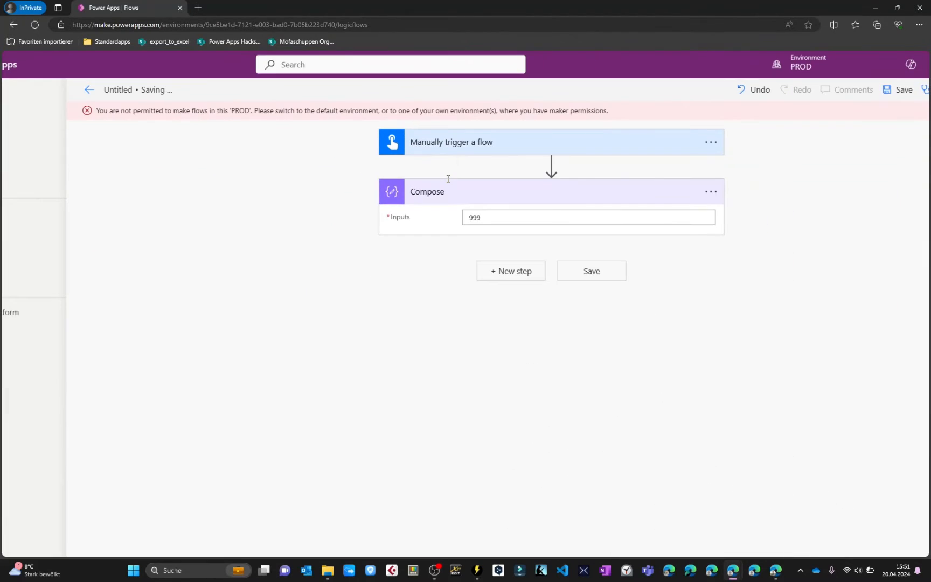
scroll(765, 152, down, 2)
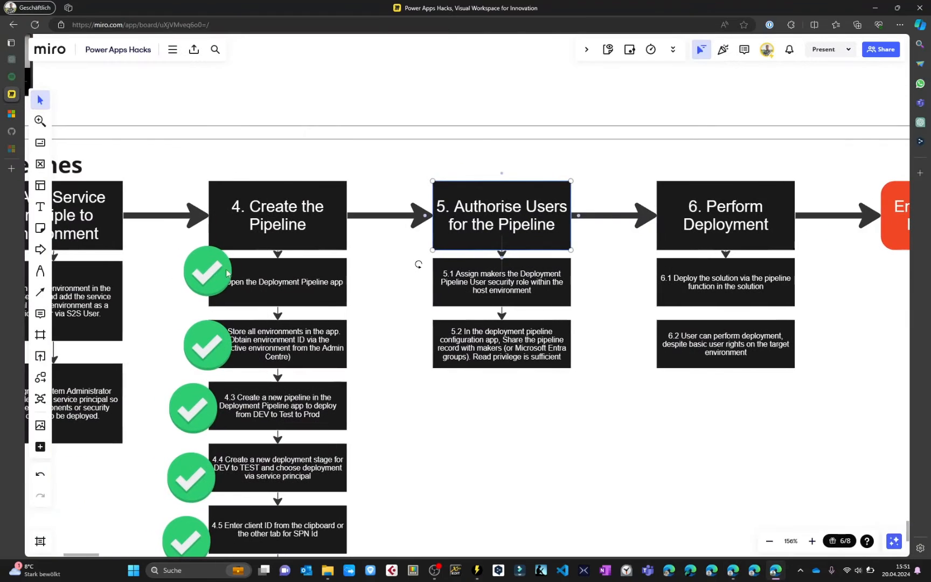
Switch to the Miro board and place a copy of the green check mark on box 5.1.
click(226, 273)
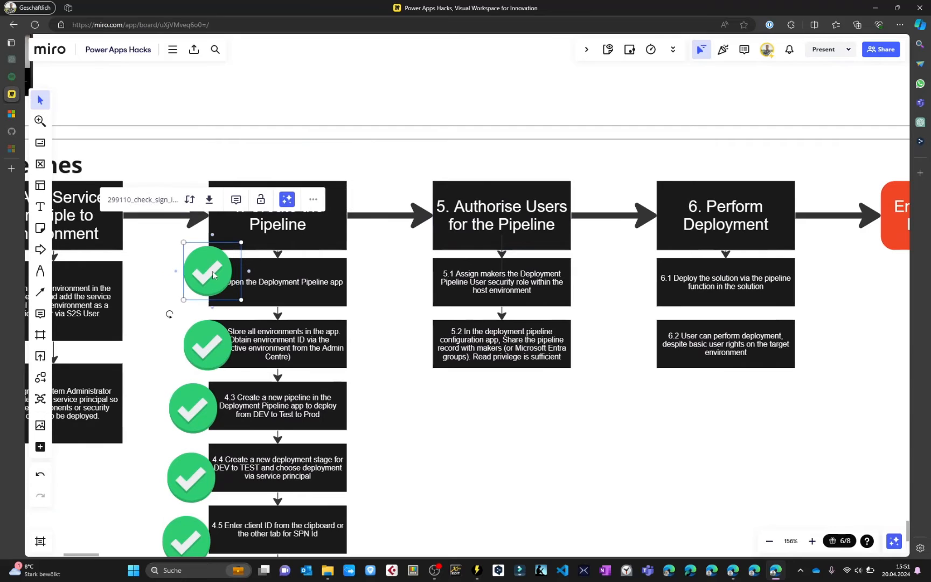
drag(227, 273, 423, 242)
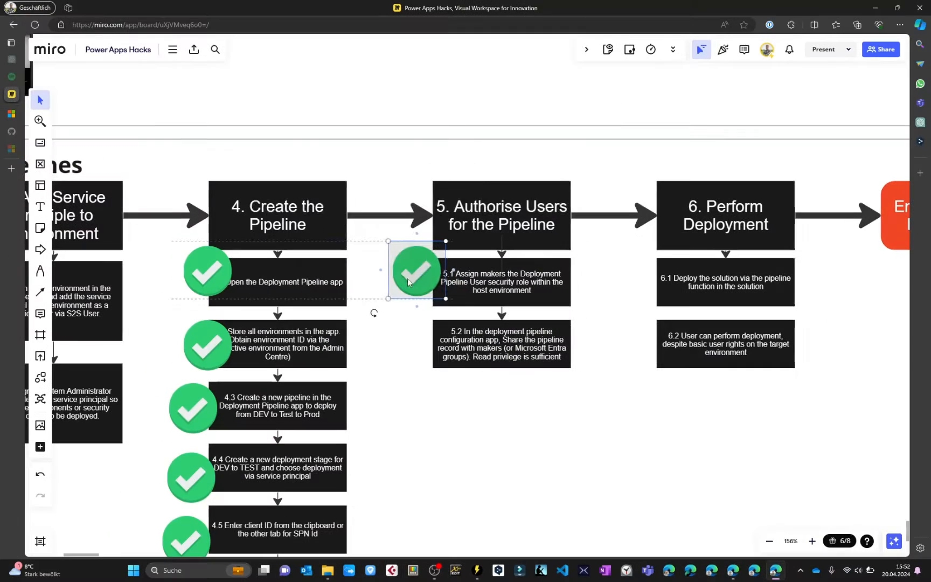
drag(408, 282, 409, 281)
scroll(457, 283, up, 5)
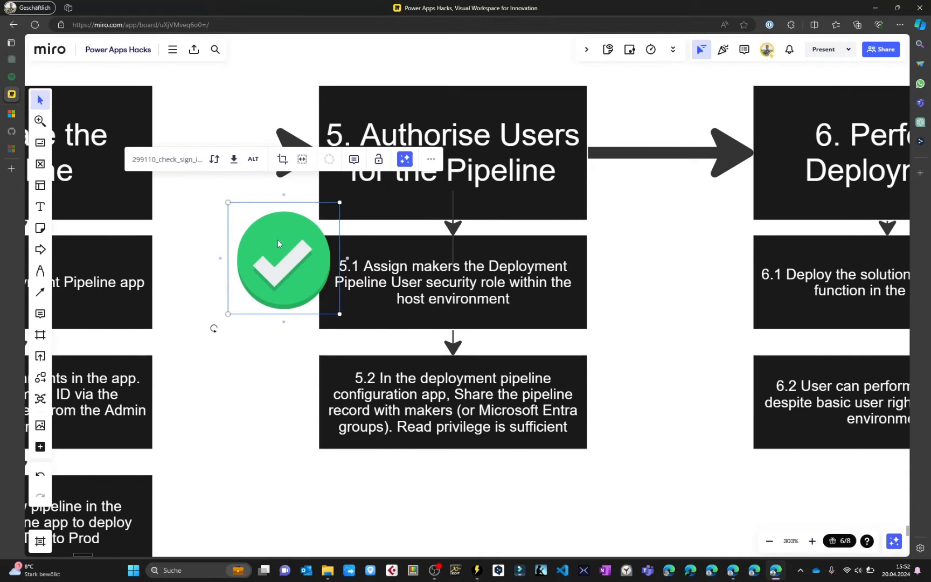
Switch to the Deployment Pipeline Configuration app and examine the maker's permissions in the access settings of the DEV > TEST > PROD pipeline.
key(alt+Tab)
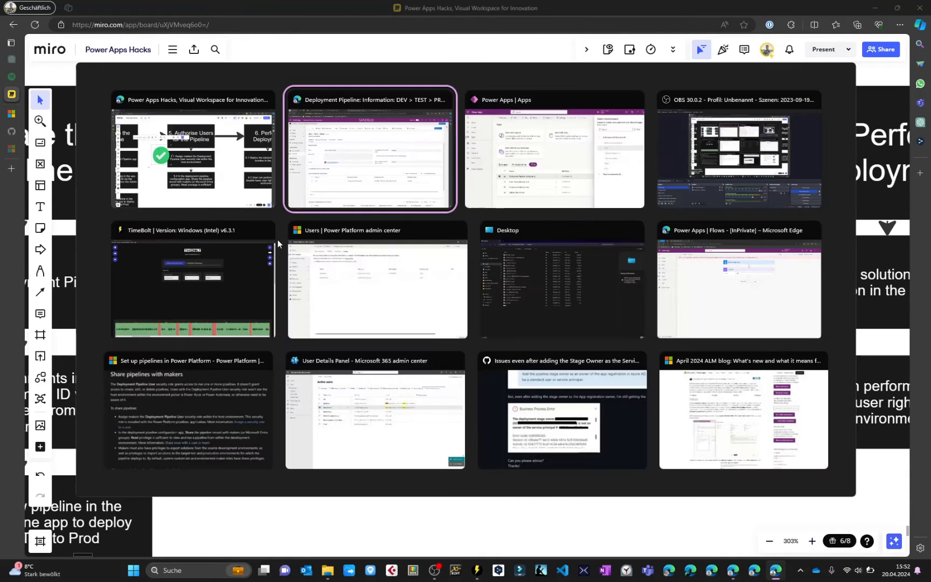
click(854, 113)
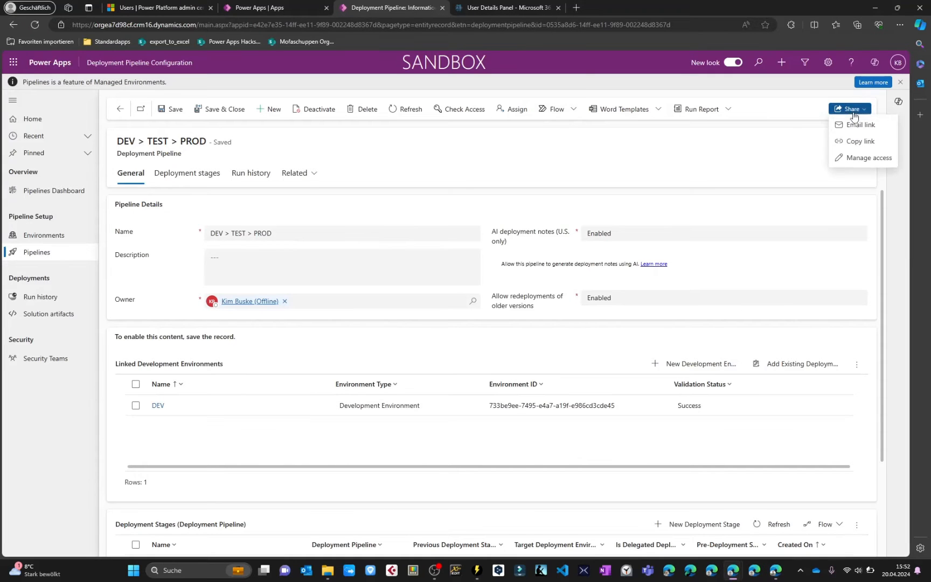
click(858, 155)
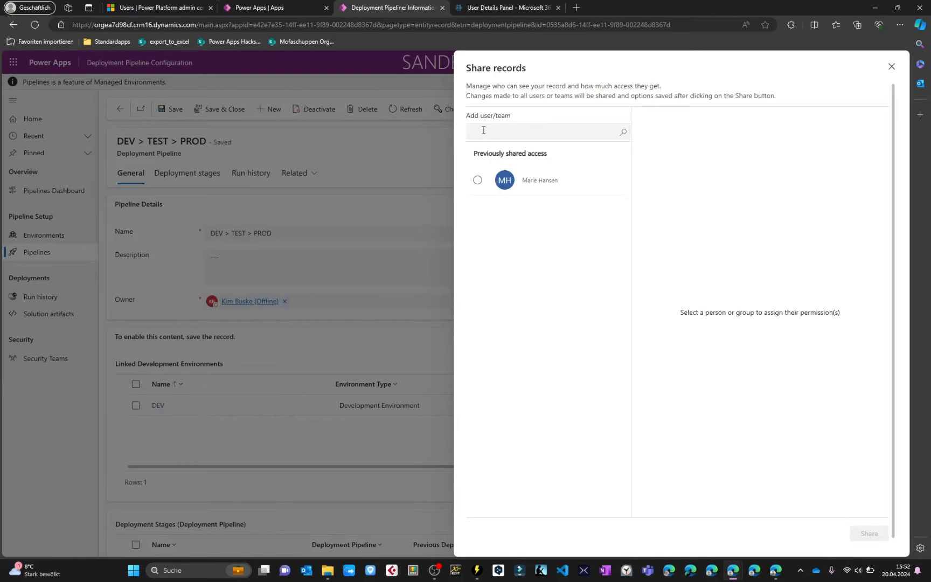
click(477, 180)
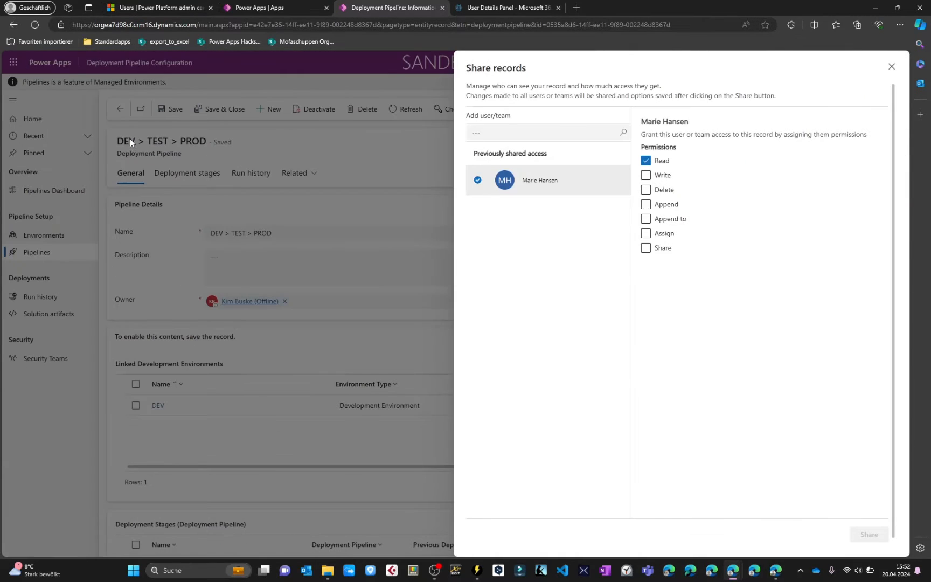
Return to the Miro board and place a copy of the green check mark on box 5.2.
key(alt+Tab)
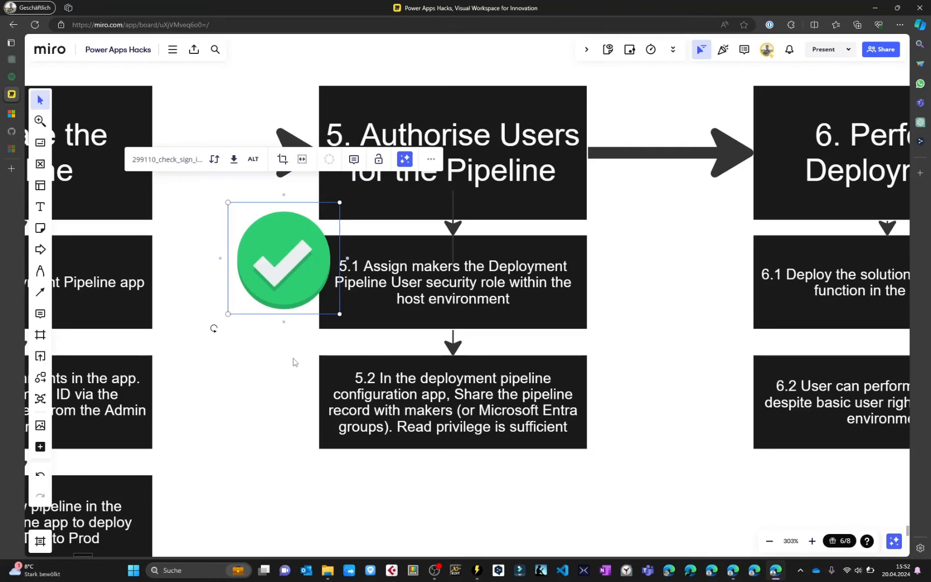
key(ctrl+v)
drag(274, 367, 271, 416)
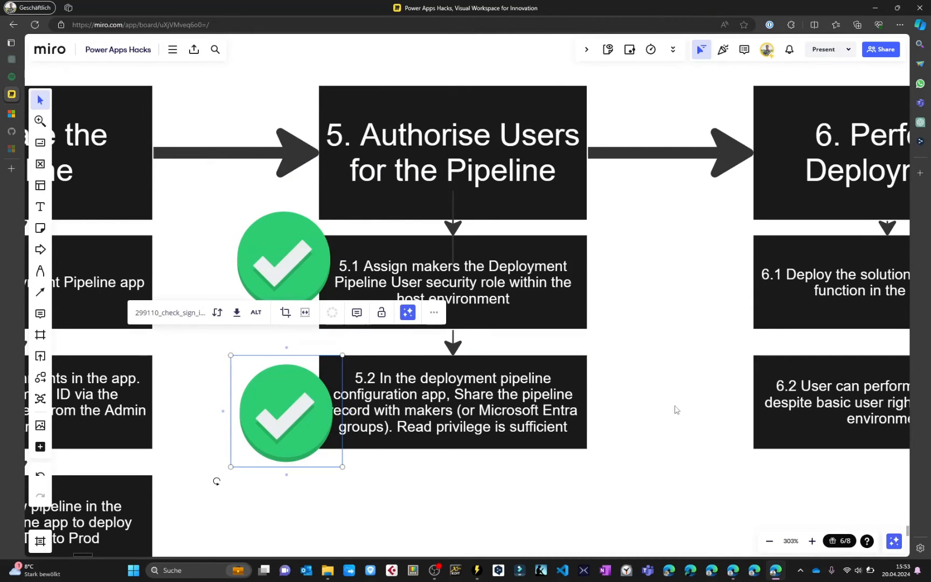
scroll(674, 410, down, 1)
scroll(674, 410, right, 5)
click(516, 163)
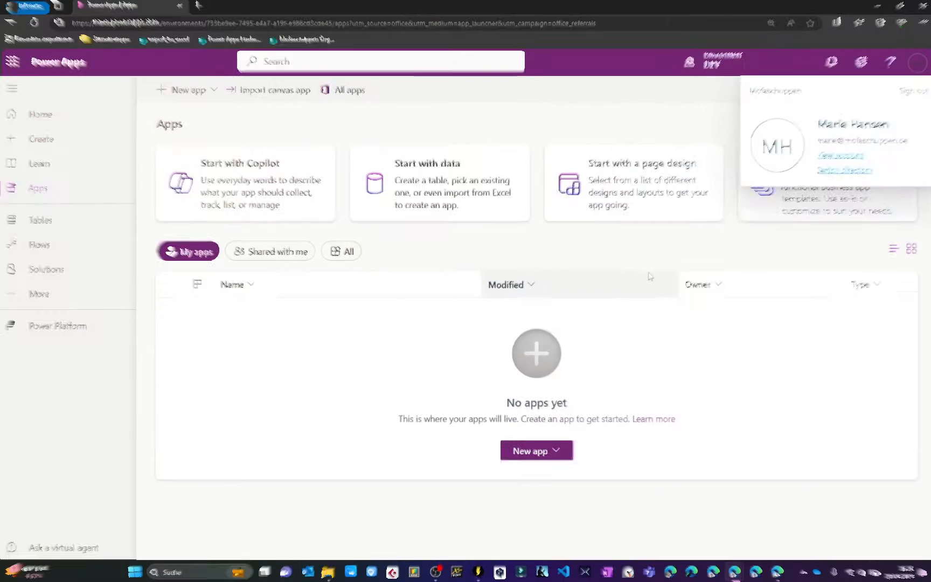
In the maker's DEV session, start an app with data and ask Copilot for mofaschuppen moped and bike rental management with 10 real-brand sample rows.
triple_click(822, 123)
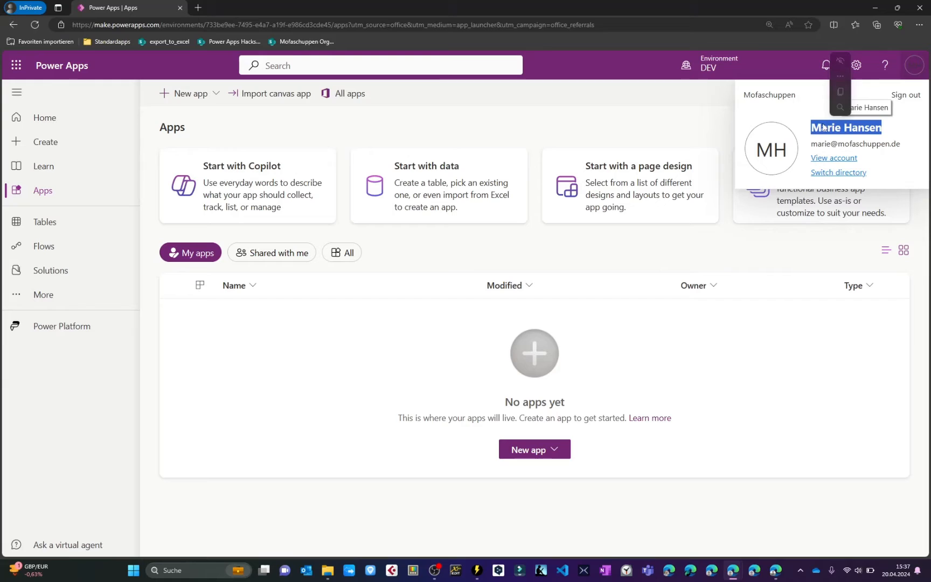
click(584, 267)
click(396, 188)
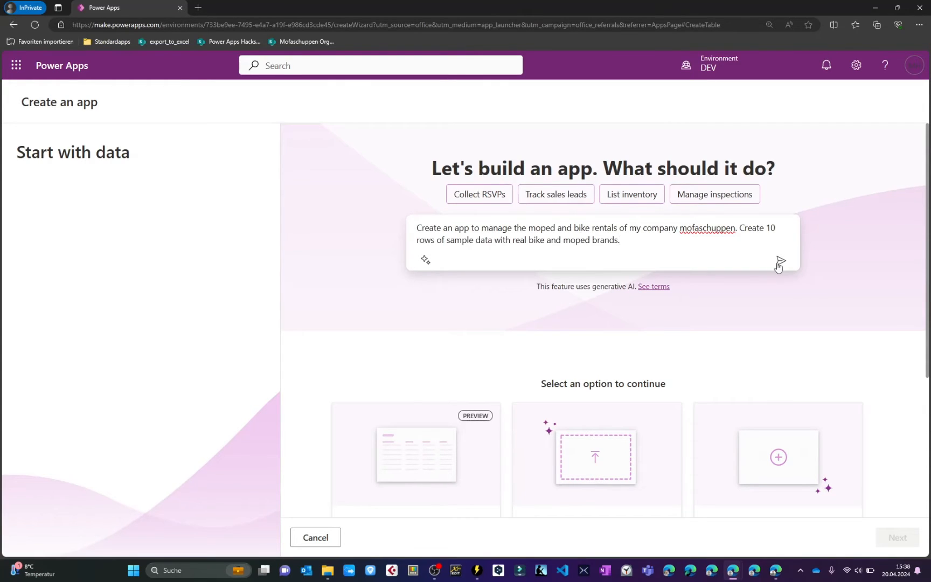
click(780, 263)
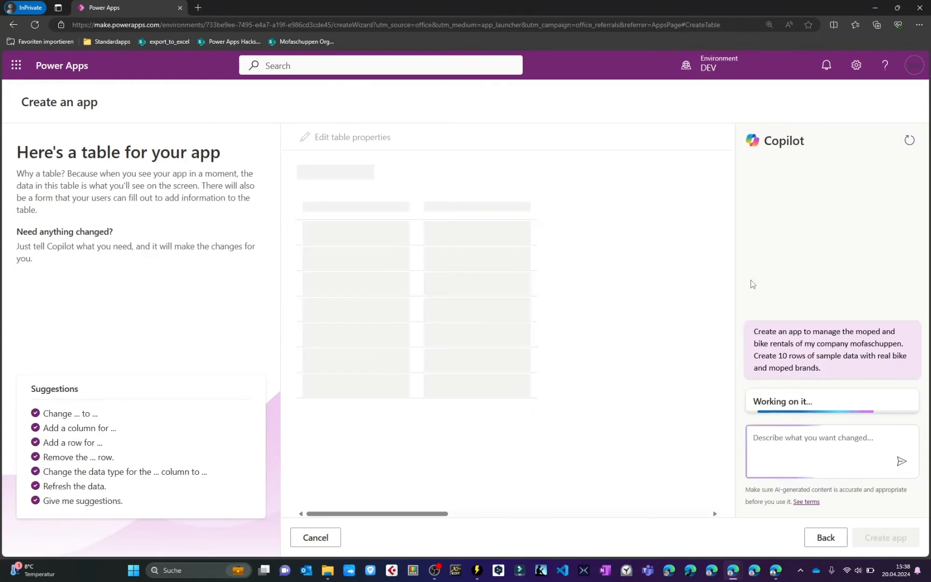
click(791, 344)
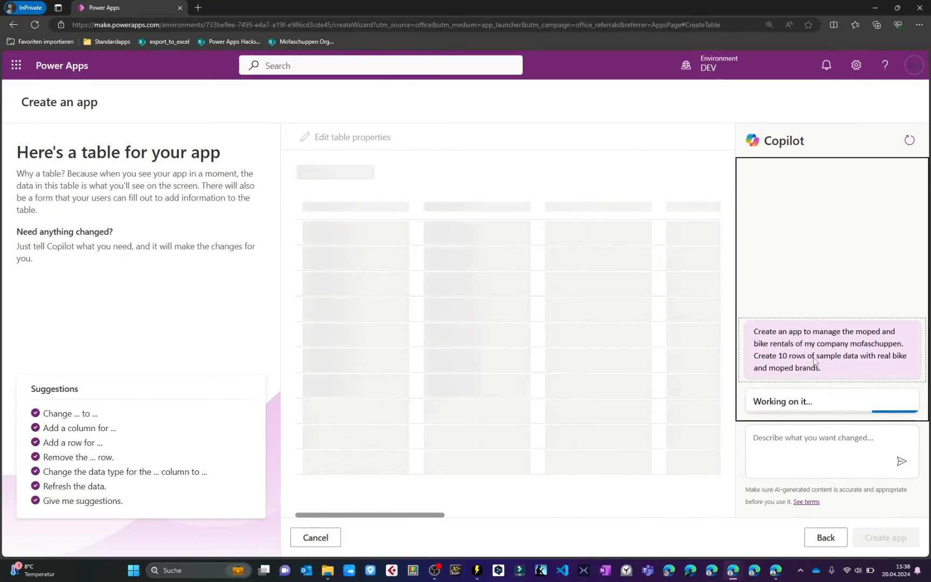
Create the moped and bike rental app from the generated table and leave the app editor.
click(885, 538)
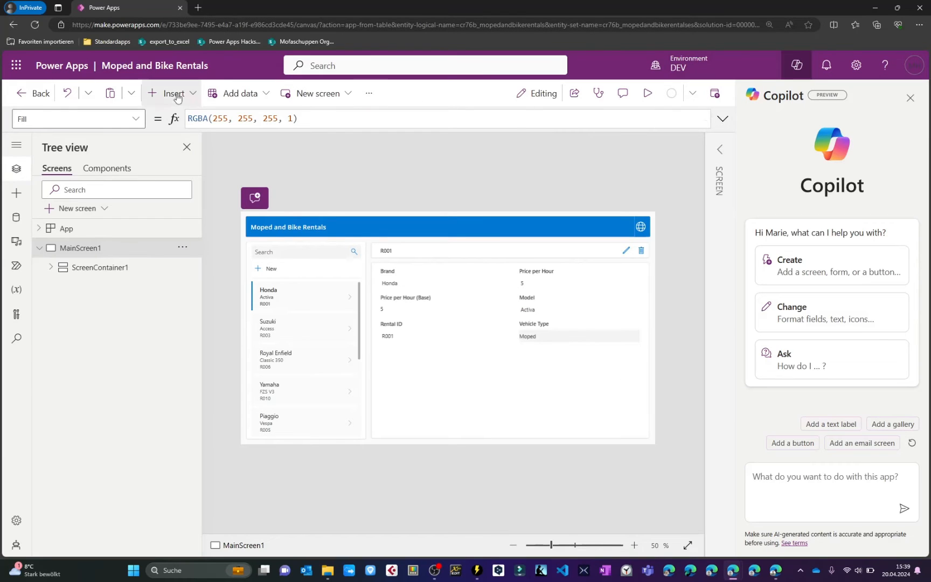
click(36, 96)
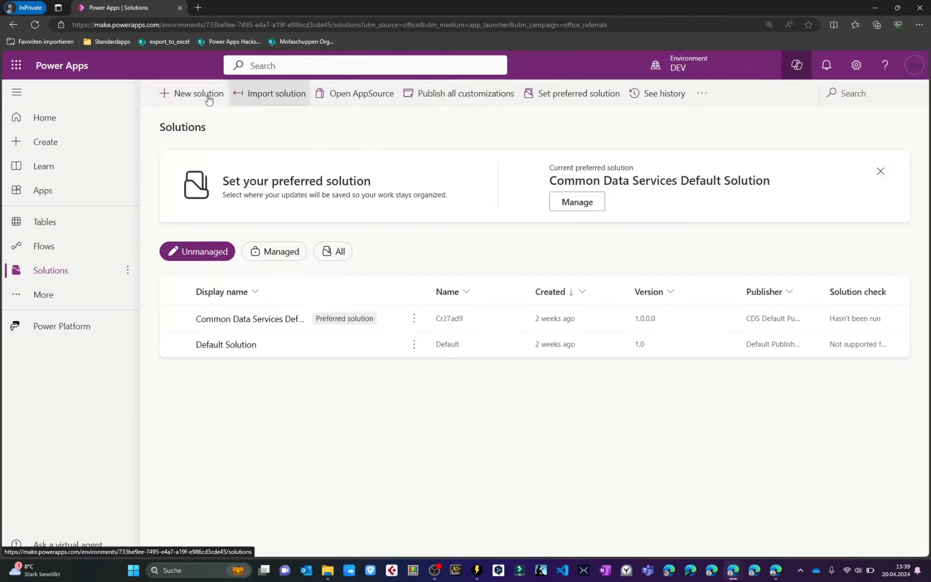
Create a new solution in DEV with the display name Moped and Bike Rentals.
click(191, 93)
text(Moped)
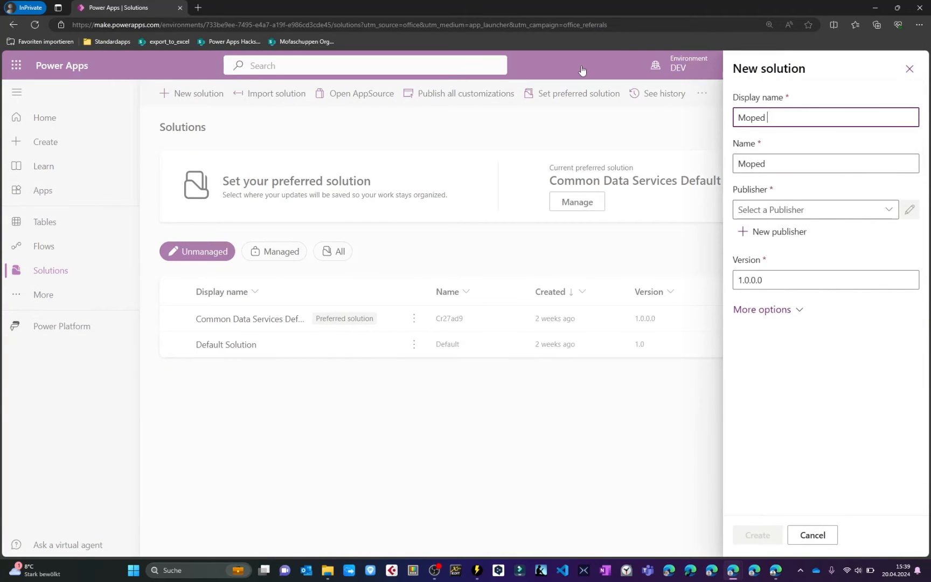
text(an)
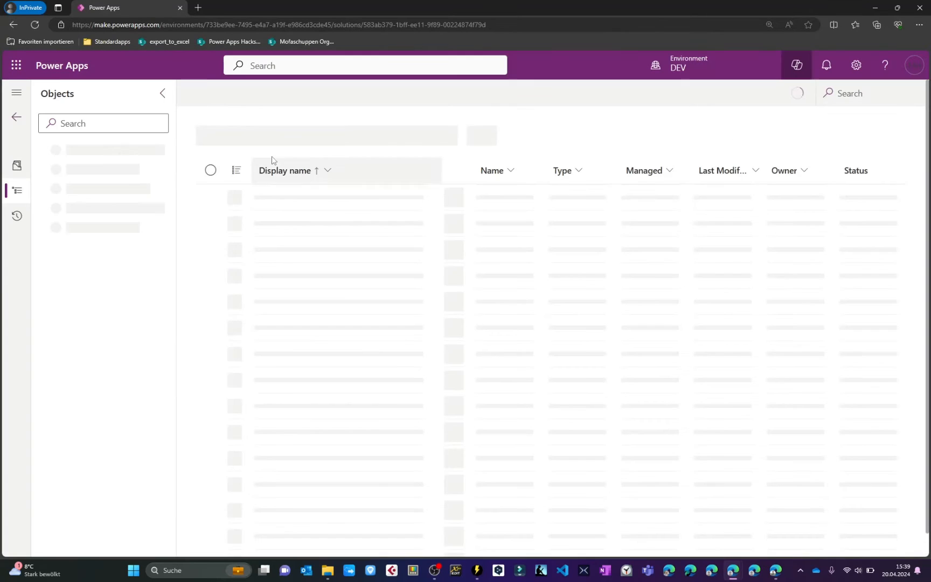
Add the existing Moped and Bike Rentals canvas app from Dataverse to the new solution.
click(286, 93)
mouse_move(270, 160)
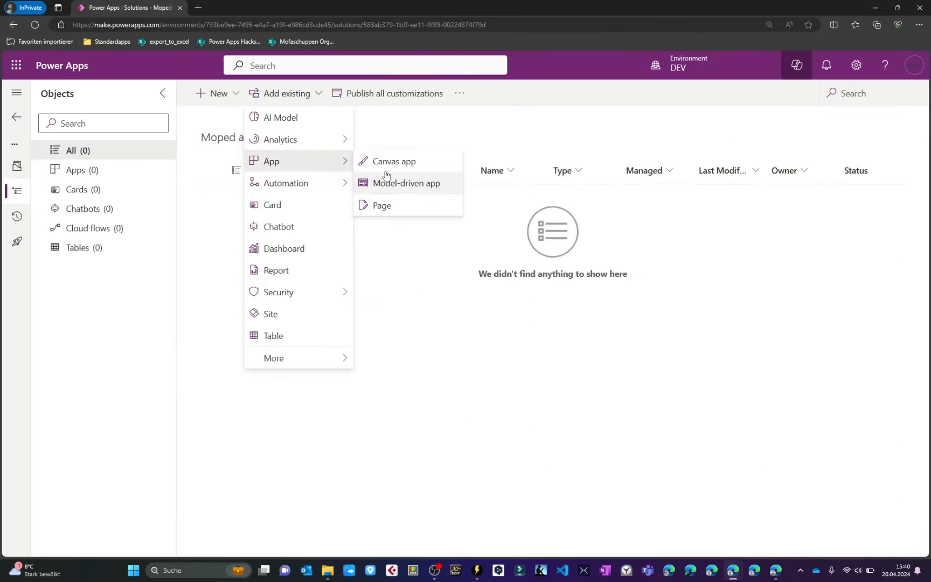
click(389, 161)
click(318, 202)
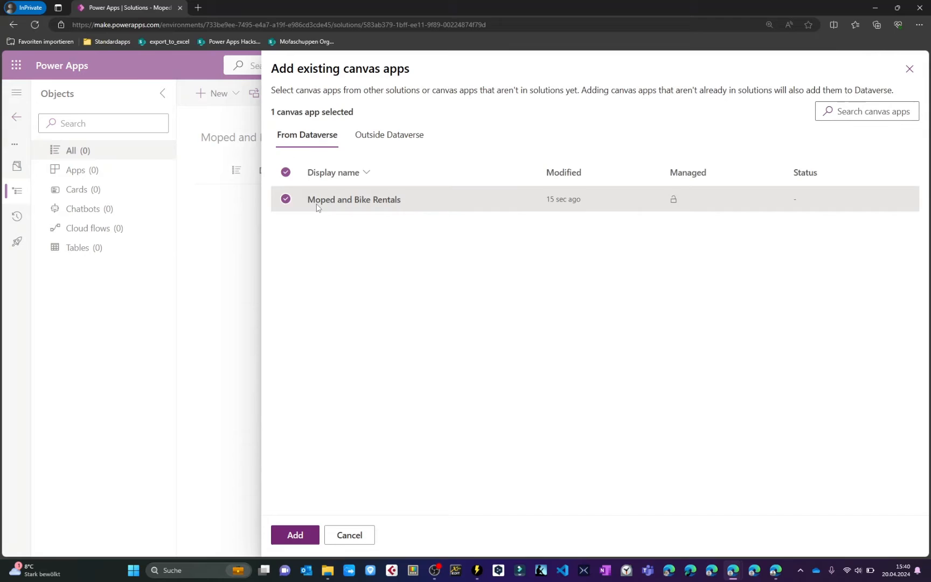
click(295, 535)
Add all required objects of the Moped and Bike Rentals canvas app to the solution.
click(458, 197)
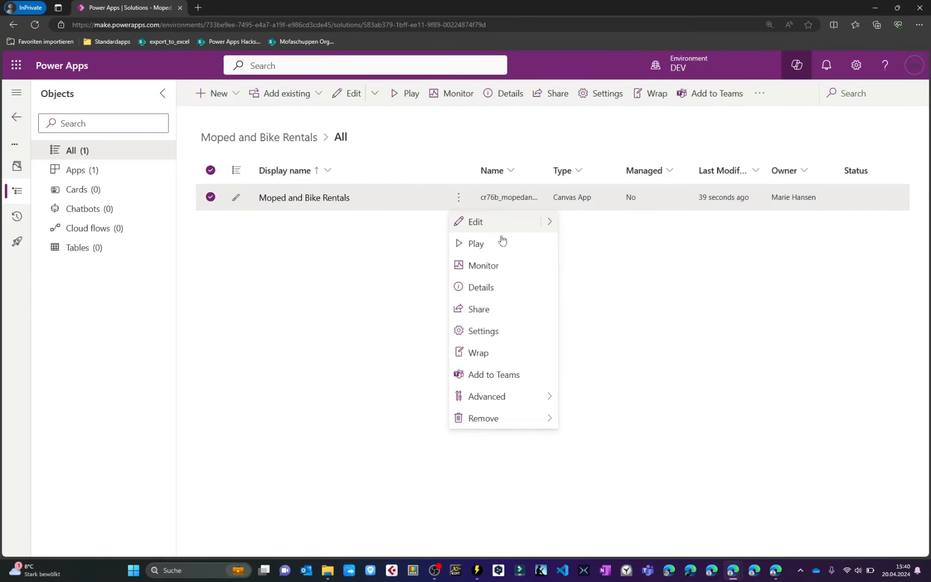
mouse_move(519, 397)
click(598, 397)
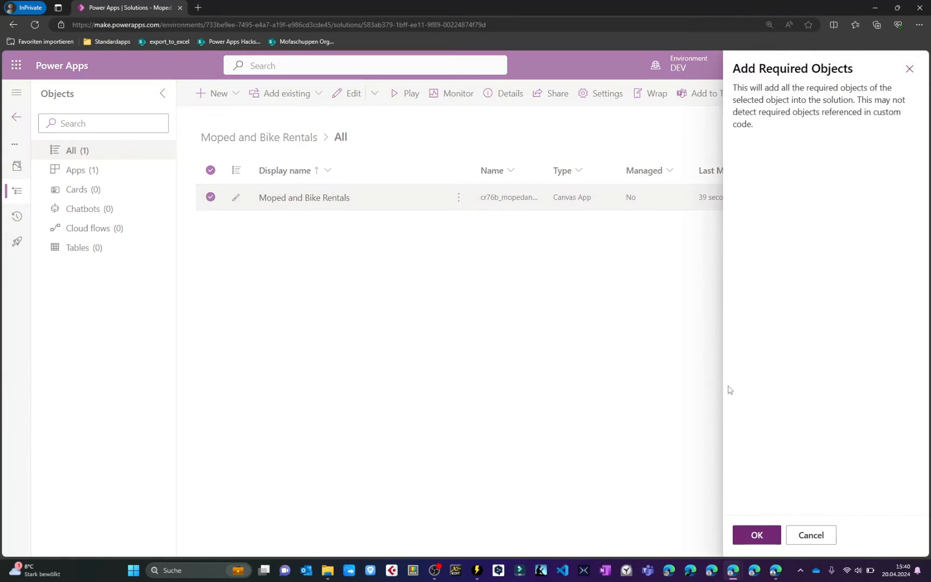
click(757, 534)
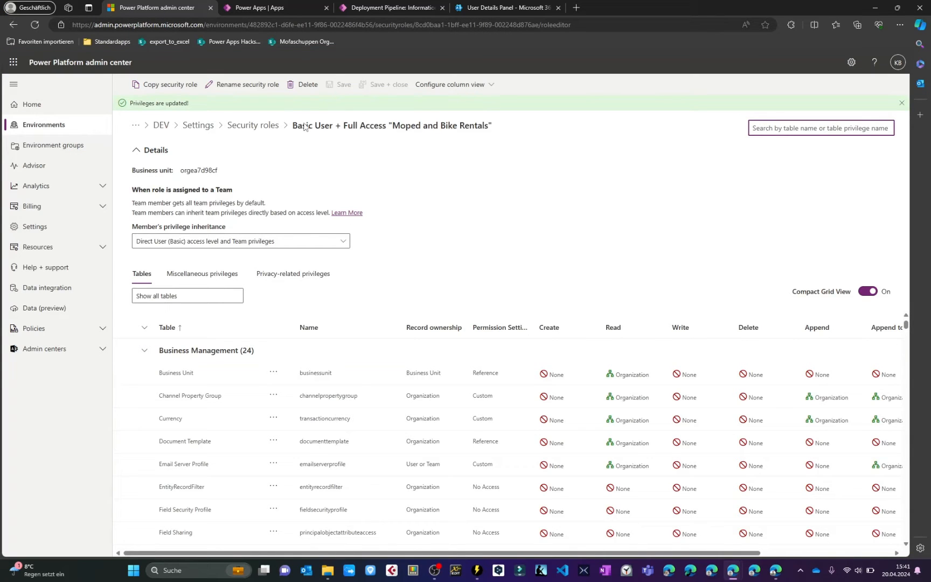
triple_click(304, 127)
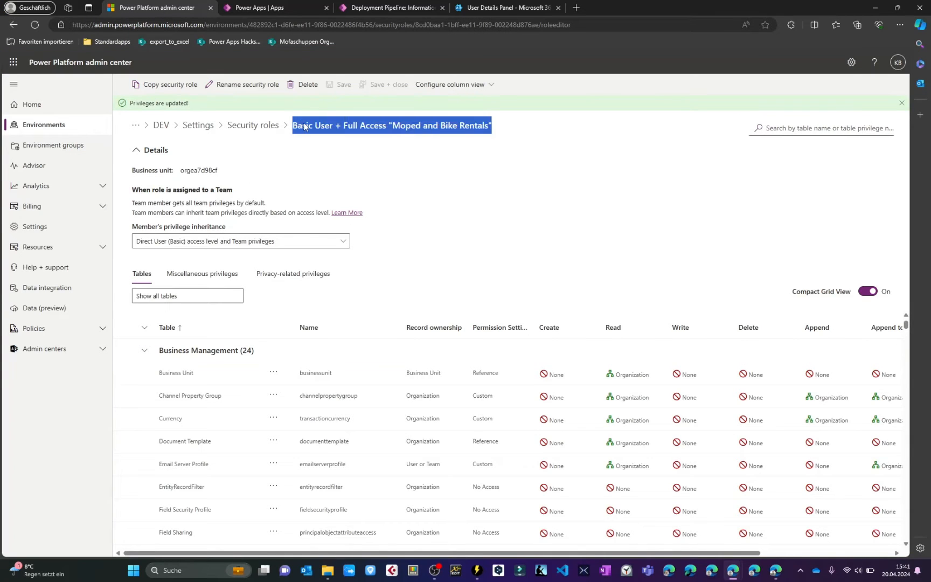
click(412, 127)
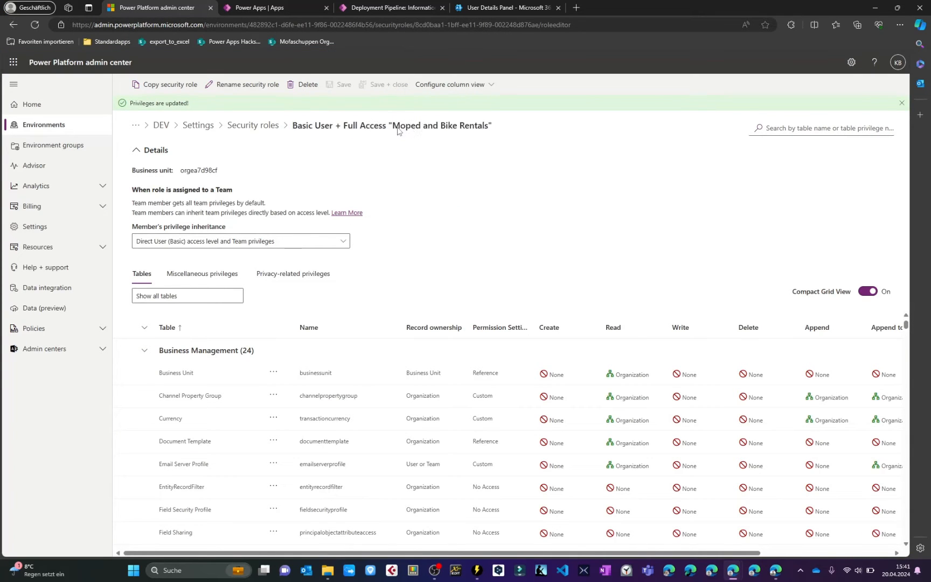
Search the security role's table privileges for "Moped and Bike Rentals", copying the name from the role title.
drag(397, 128, 490, 130)
key(ctrl+c)
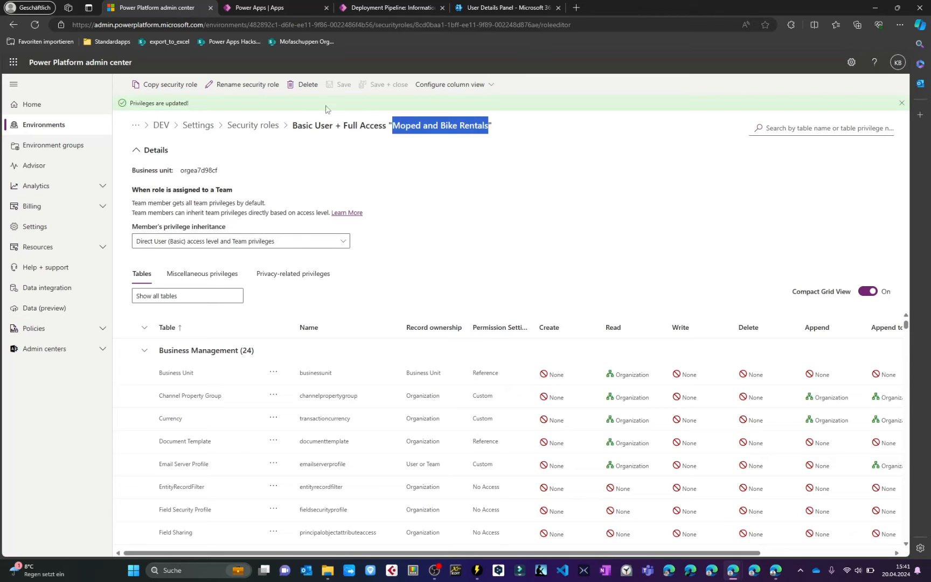
click(776, 128)
key(ctrl+v)
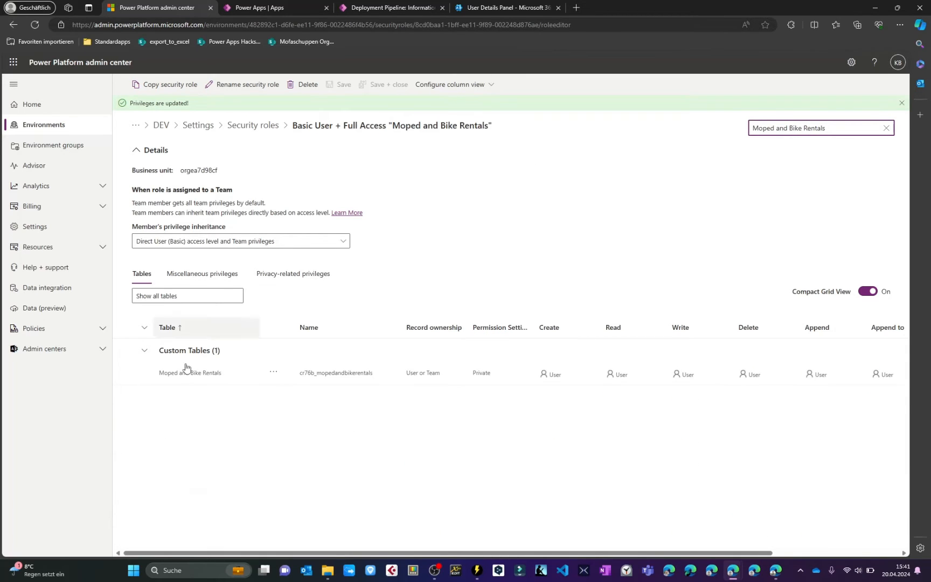
Examine the role's privilege levels for the Moped and Bike Rentals table, from Create through Share.
scroll(173, 368, up, 6)
scroll(173, 367, down, 3)
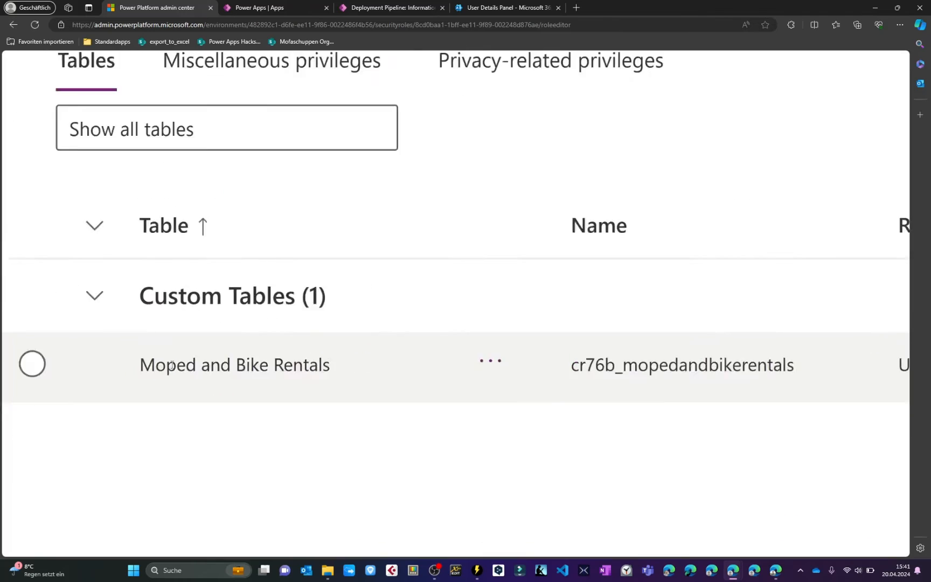
scroll(172, 365, right, 4)
scroll(172, 367, right, 5)
scroll(172, 368, down, 4)
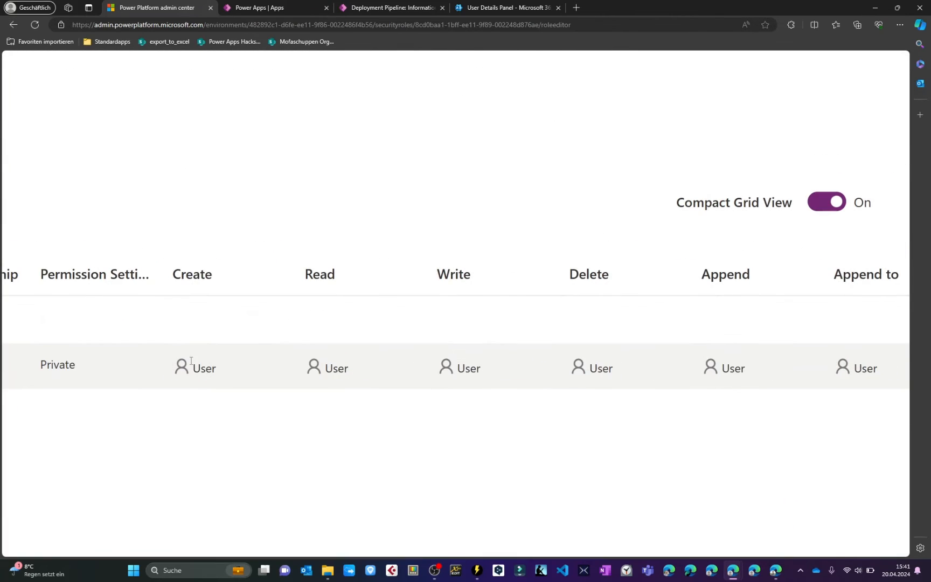
scroll(219, 377, down, 3)
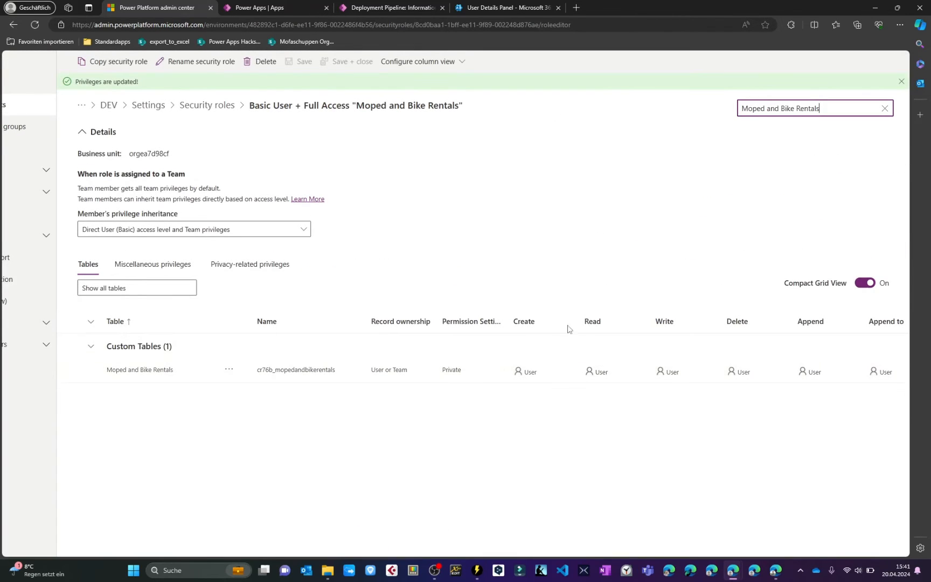
scroll(821, 331, right, 3)
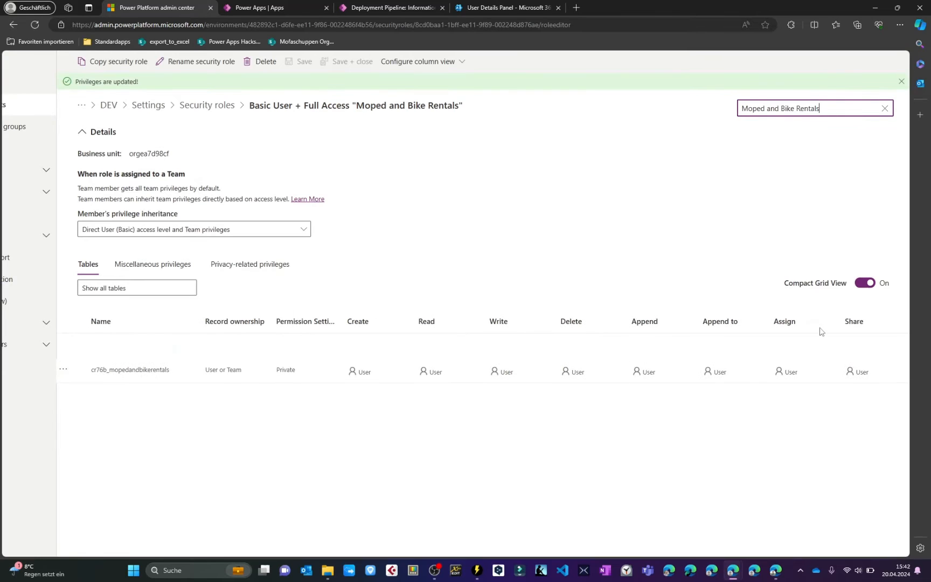
scroll(785, 158, left, 3)
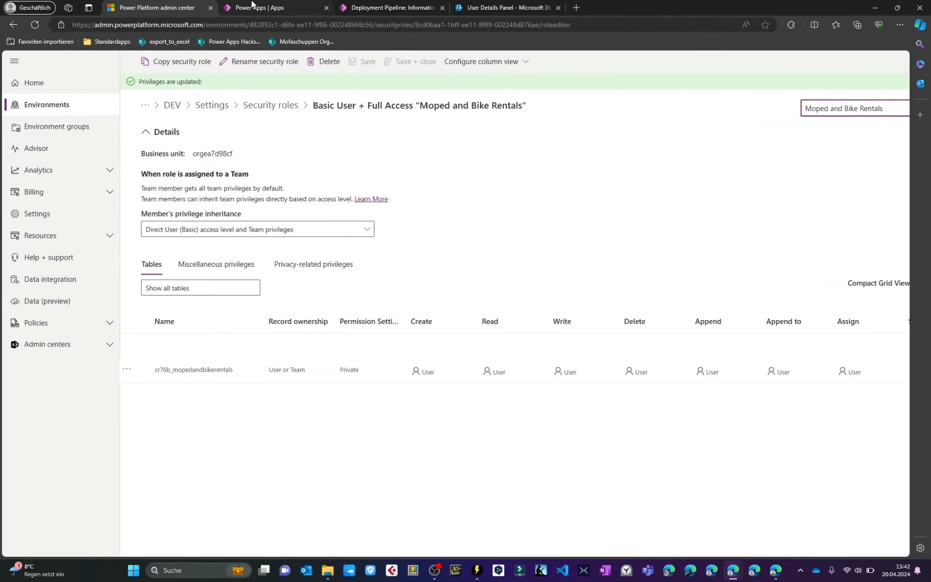
Switch to Power Apps and add the existing security role Basic User + Full Access "Moped and Bike Rentals" to the Moped and Bike Rentals solution.
mouse_move(733, 570)
click(798, 504)
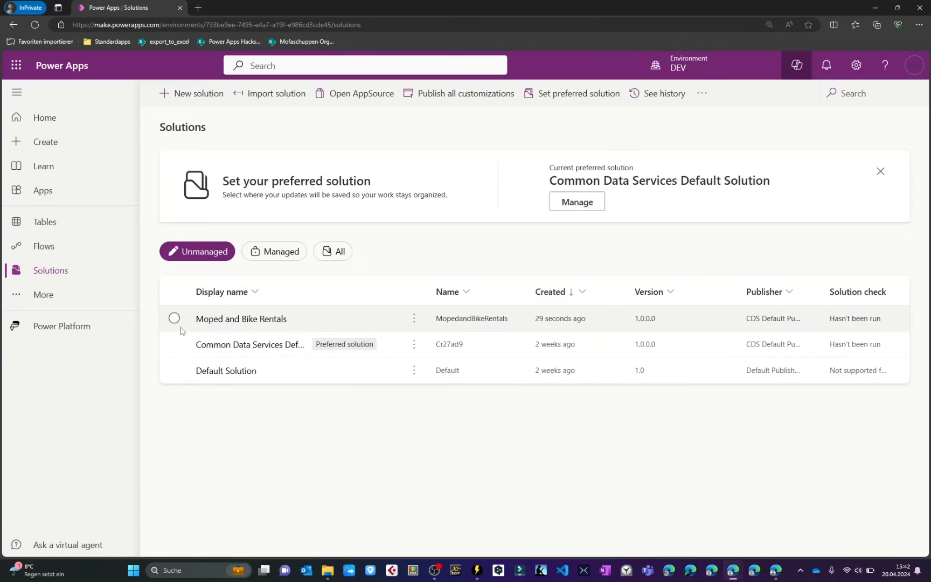
click(218, 321)
click(289, 94)
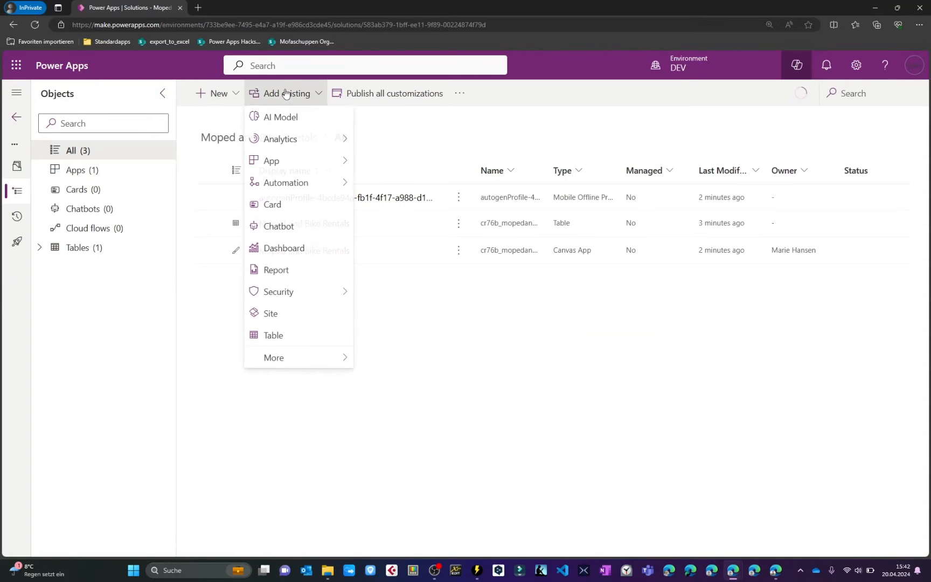
mouse_move(272, 292)
click(399, 365)
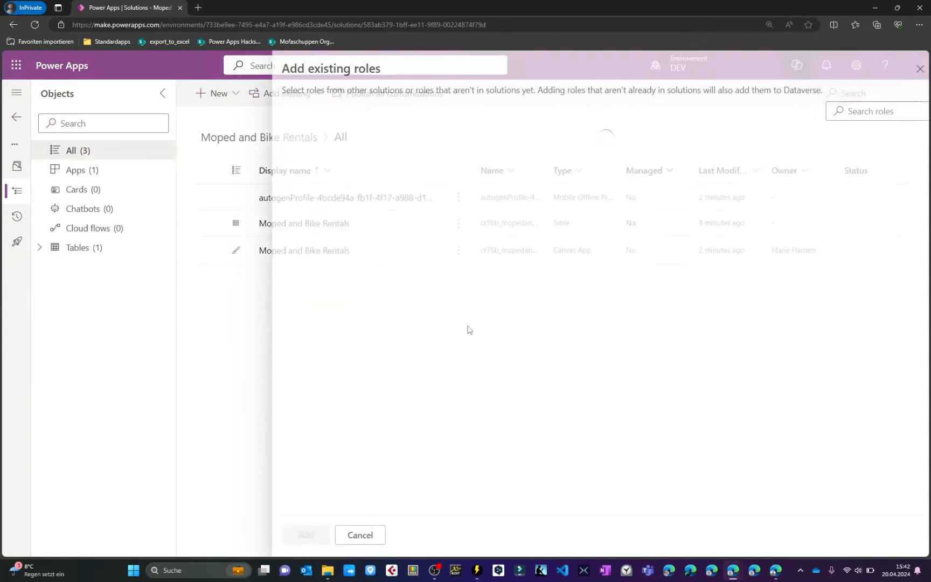
click(838, 114)
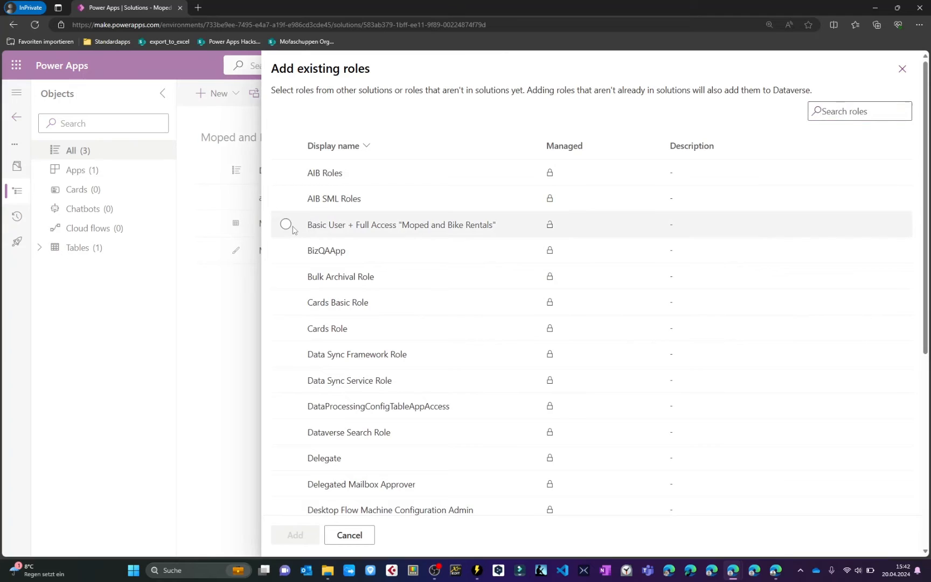
click(312, 224)
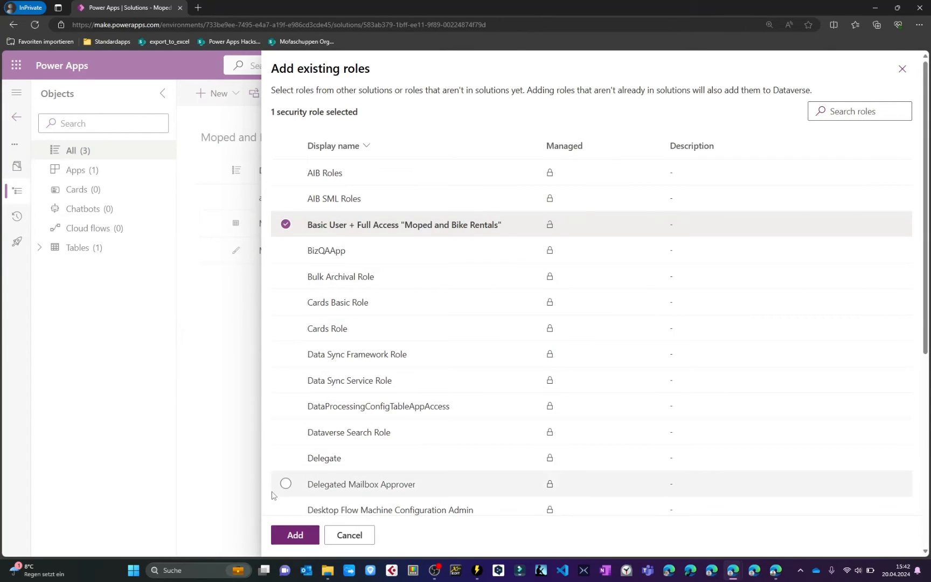
click(286, 535)
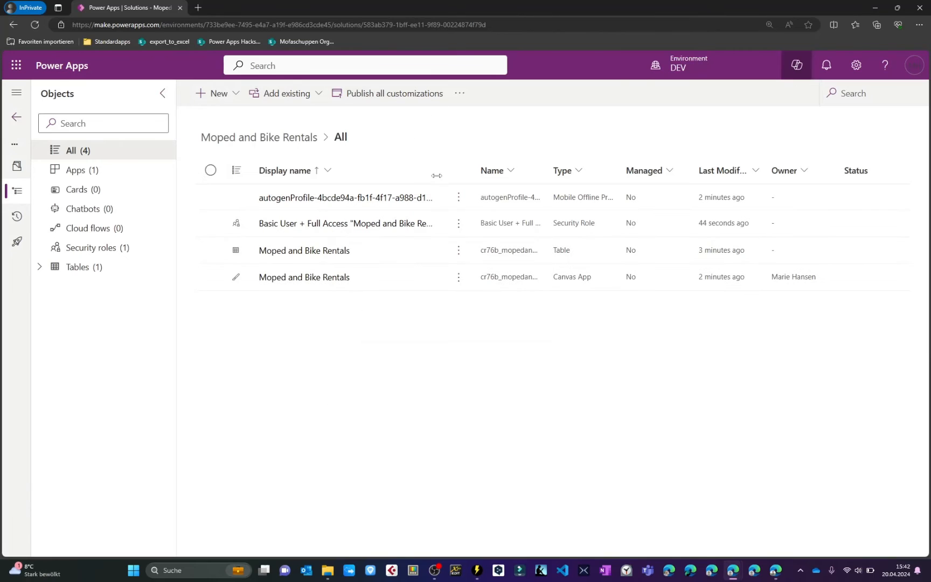
Open the solution's Pipelines page and check the available pipeline choices.
click(19, 250)
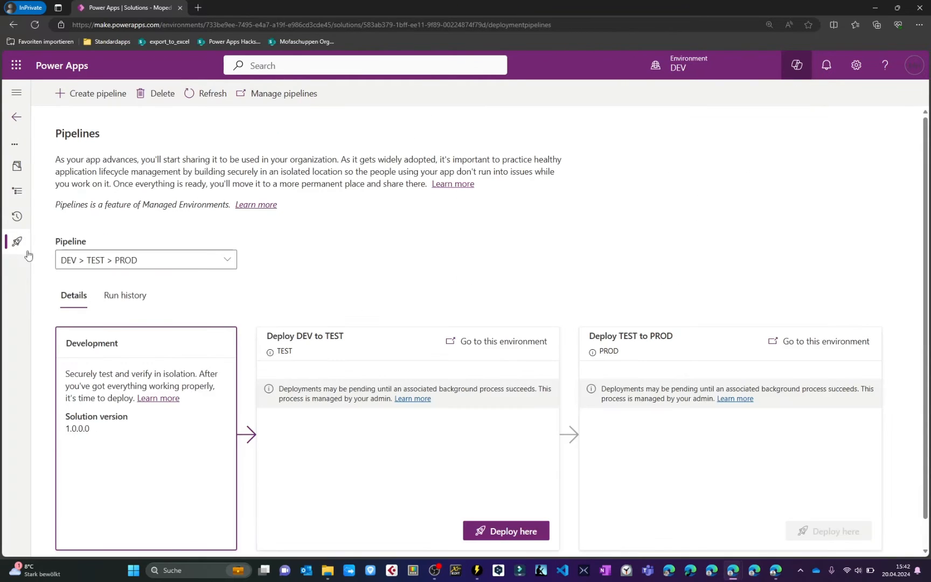
click(229, 260)
click(229, 260)
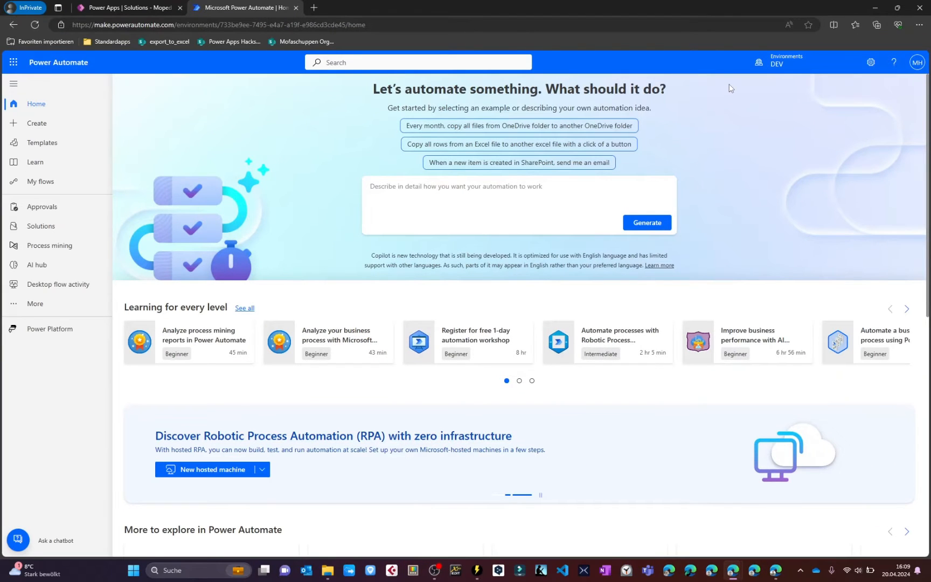
Inspect the signed-in maker's role in the DEV, TEST and PROD environments in Power Automate, and in DEV in Power Apps.
click(781, 62)
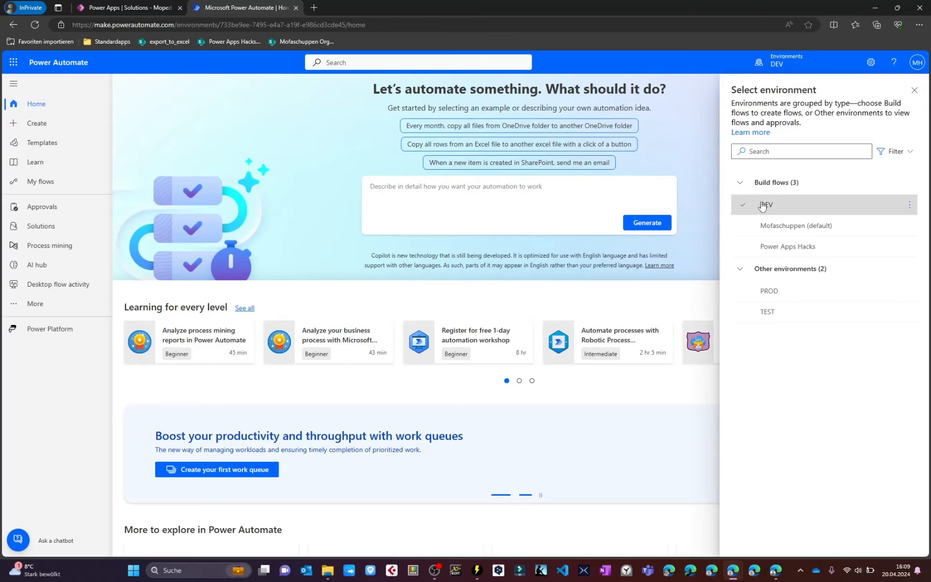
mouse_move(762, 206)
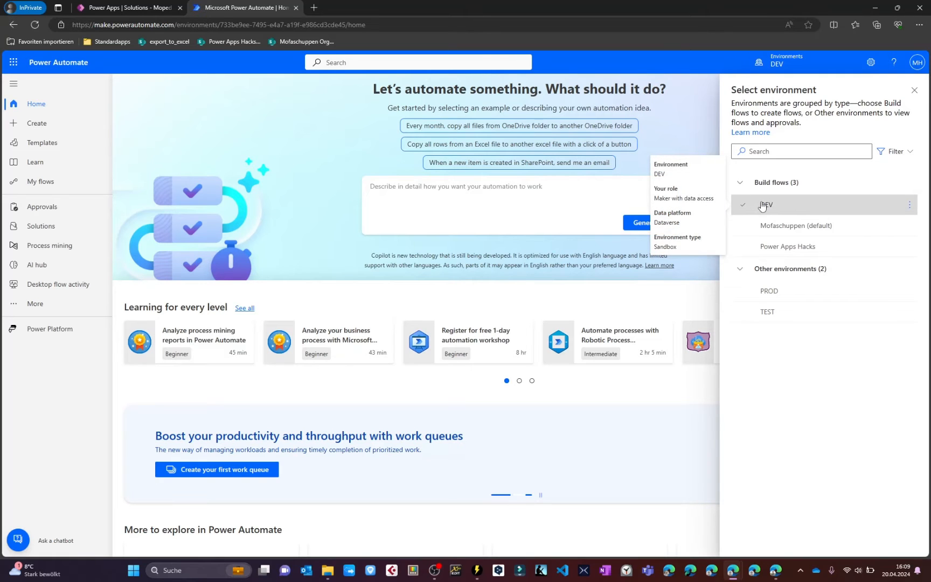
click(767, 311)
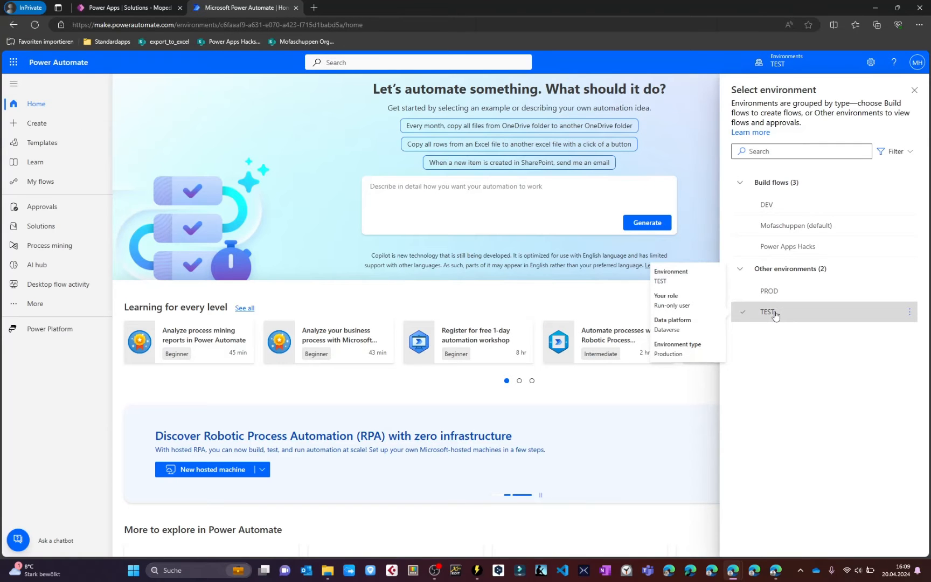
click(769, 291)
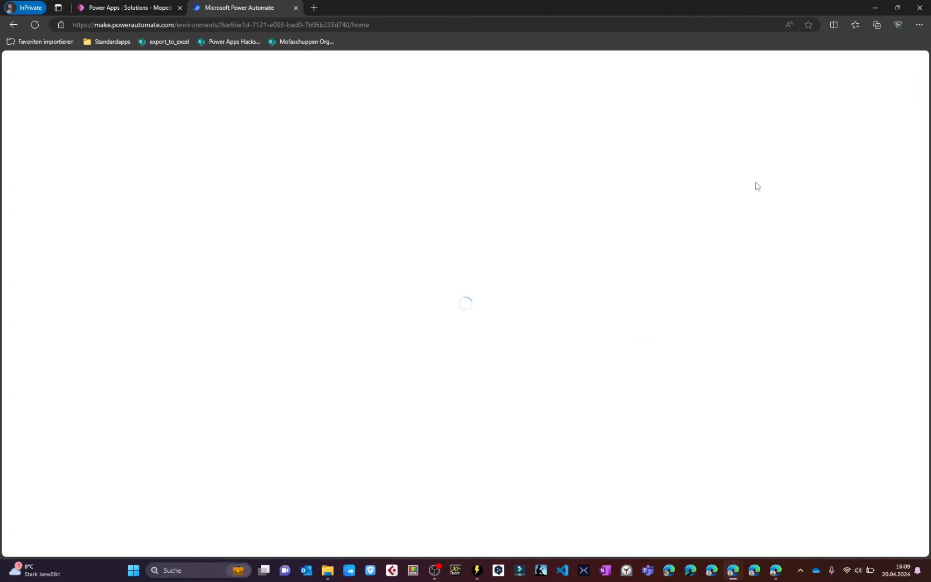
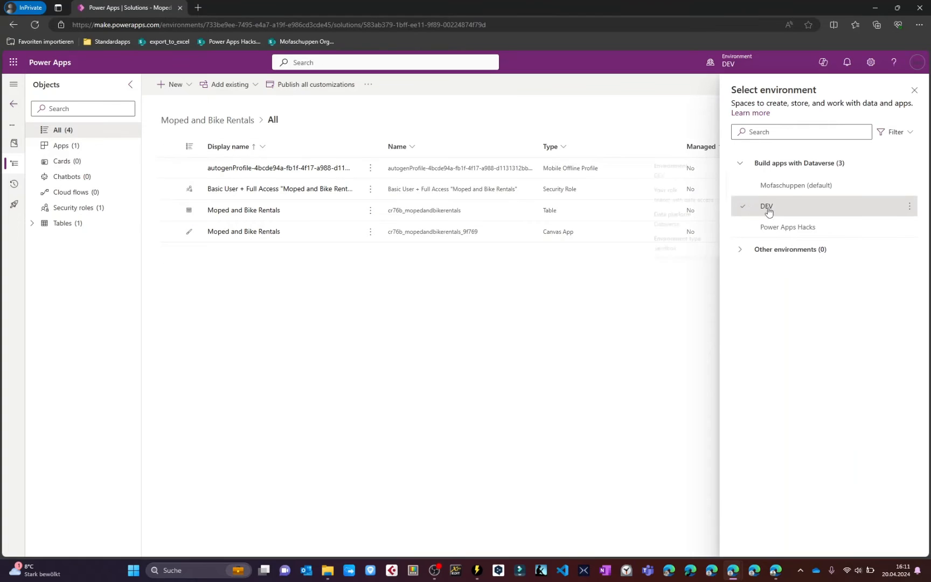
mouse_move(761, 214)
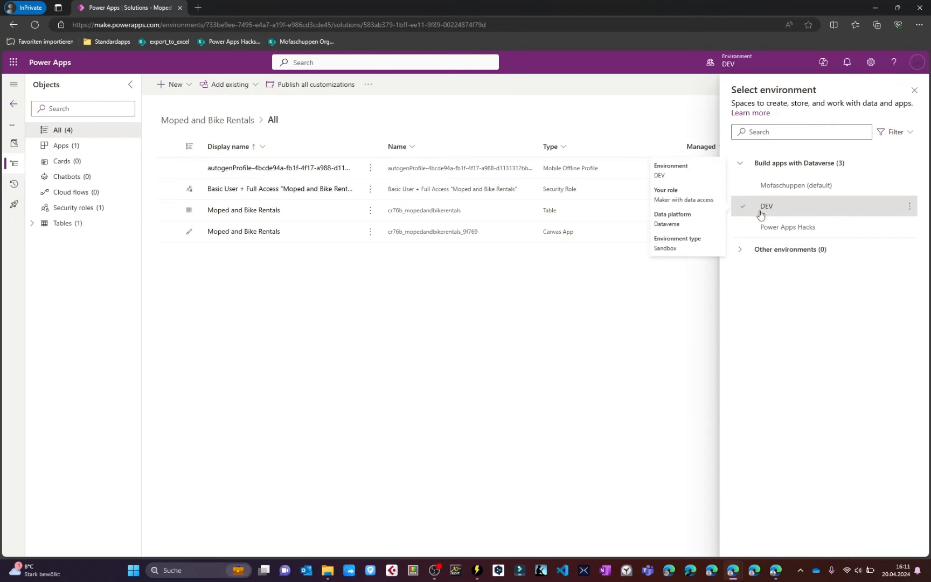
click(915, 90)
Deploy the Moped and Bike Rentals solution from DEV to TEST through the DEV > TEST > PROD pipeline, scheduled for now as version 1.0.0.1.
click(15, 207)
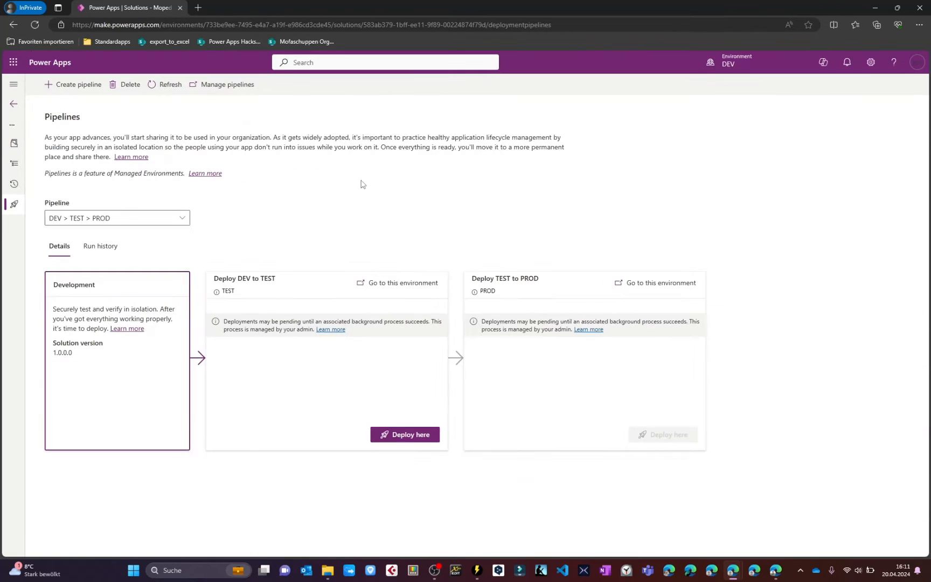
click(917, 62)
click(598, 151)
click(405, 434)
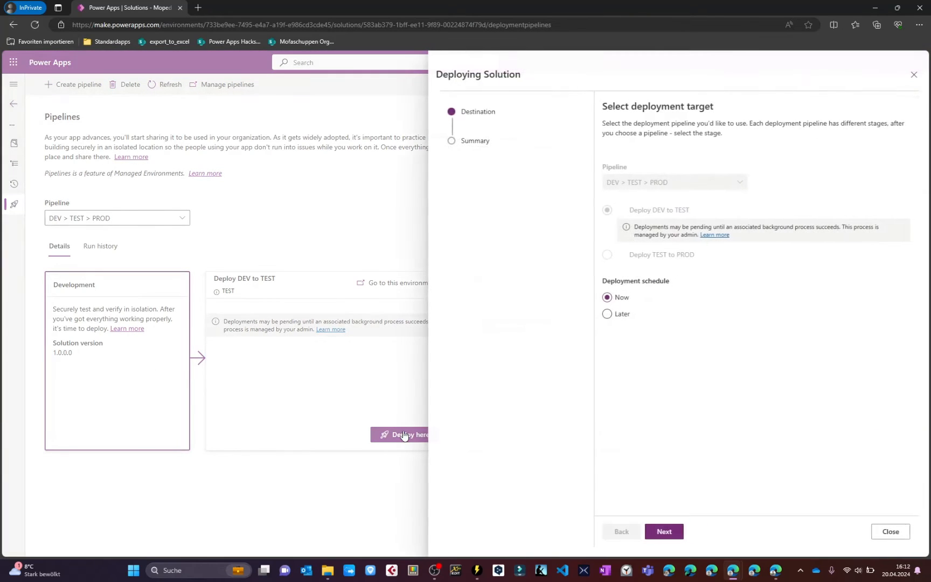
click(659, 533)
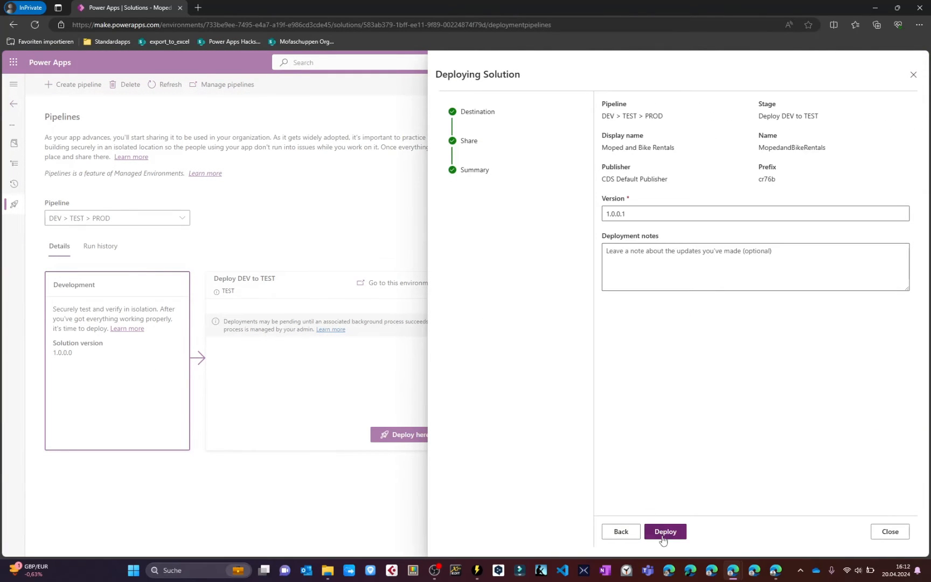
click(664, 532)
Examine the request status message on the Deploy DEV to TEST stage.
triple_click(272, 322)
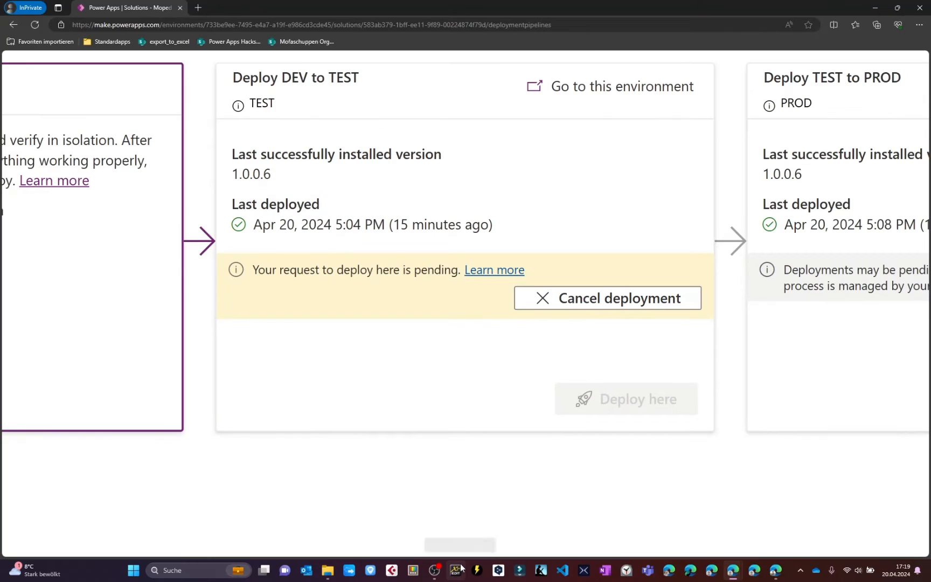
triple_click(279, 273)
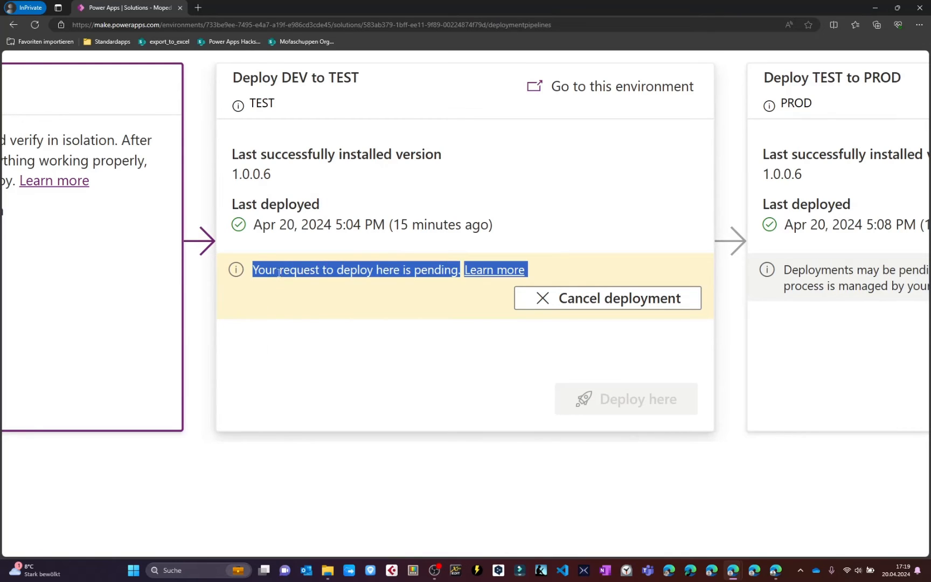
double_click(265, 271)
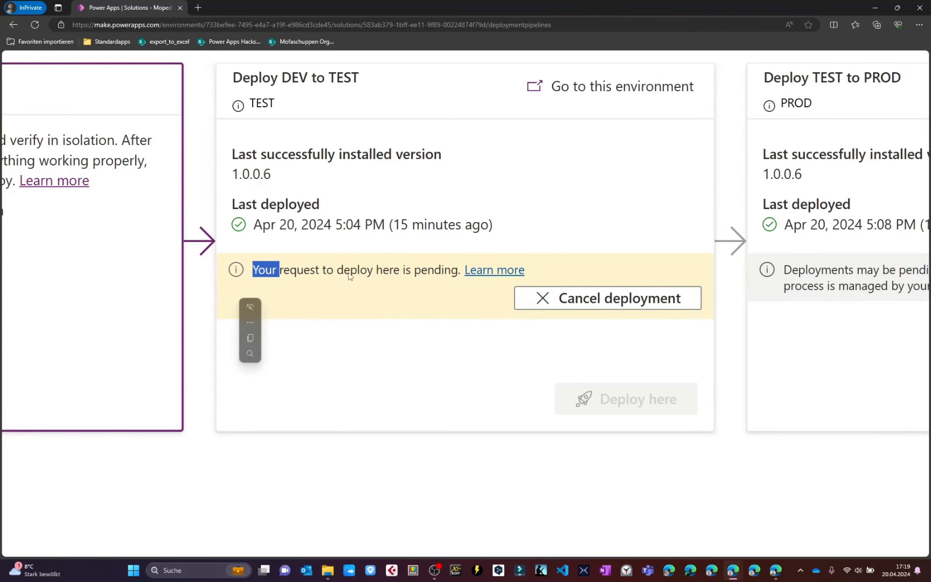
triple_click(380, 275)
click(423, 273)
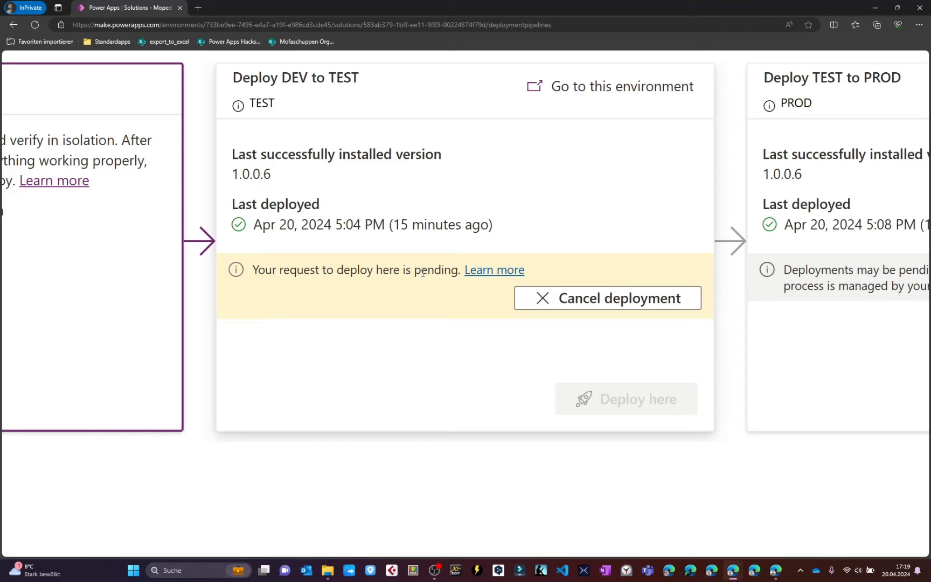
Open the documentation linked from the deployment status message and read the configuration recommendation for Is Delegated Deployment.
click(479, 271)
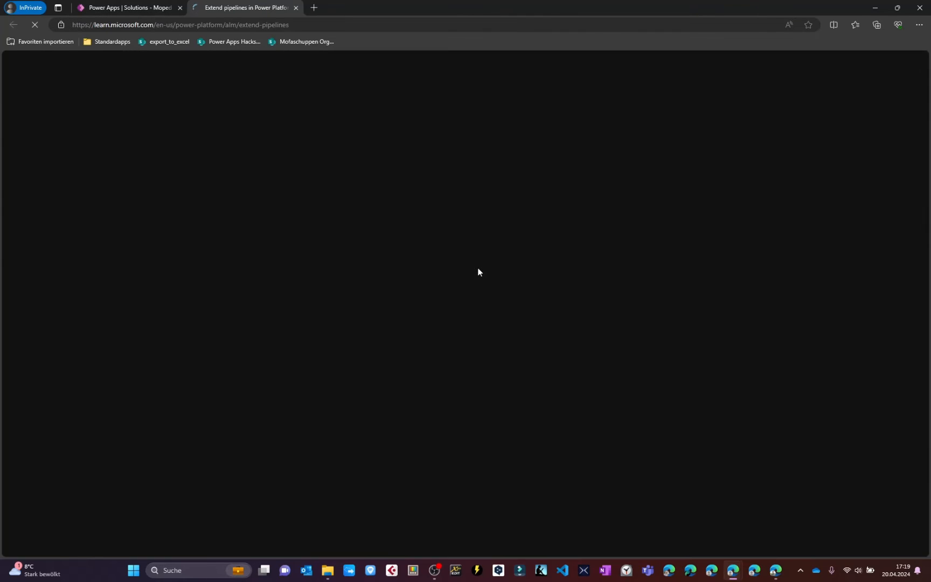
scroll(485, 372, down, 15)
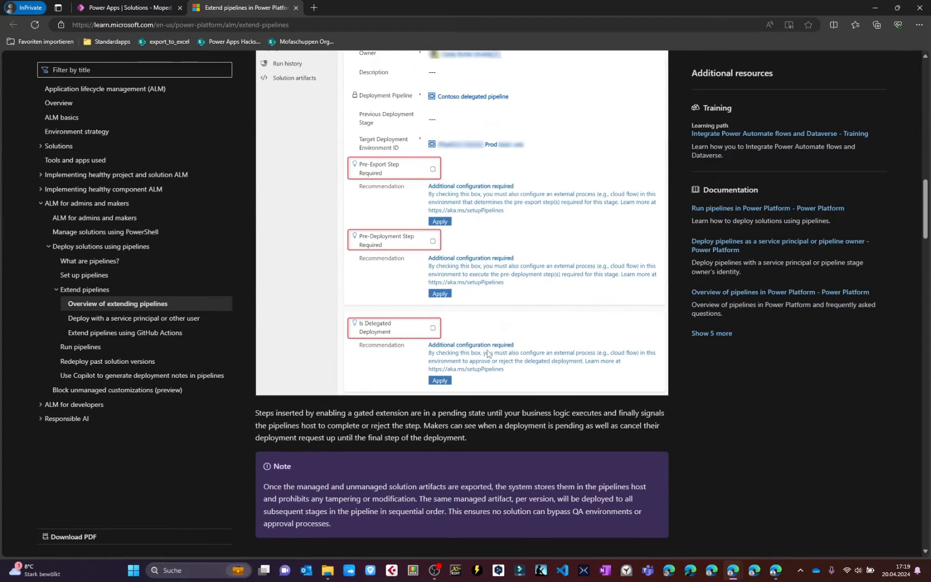
scroll(486, 373, up, 5)
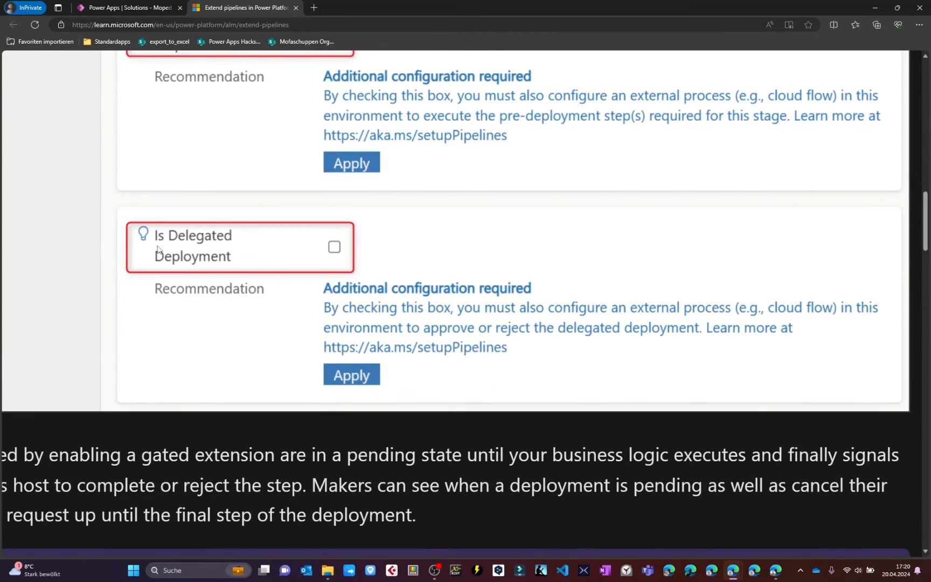
scroll(181, 243, up, 5)
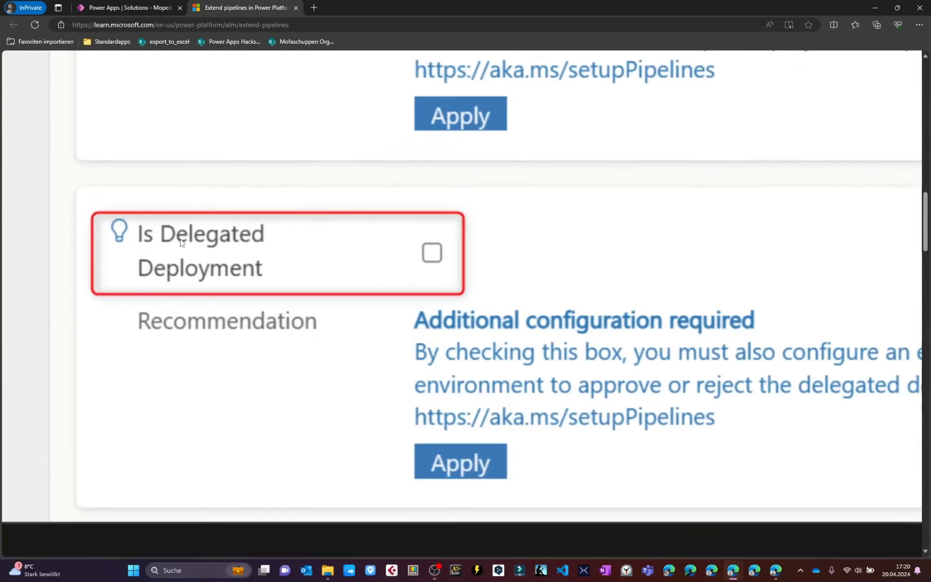
scroll(181, 243, right, 3)
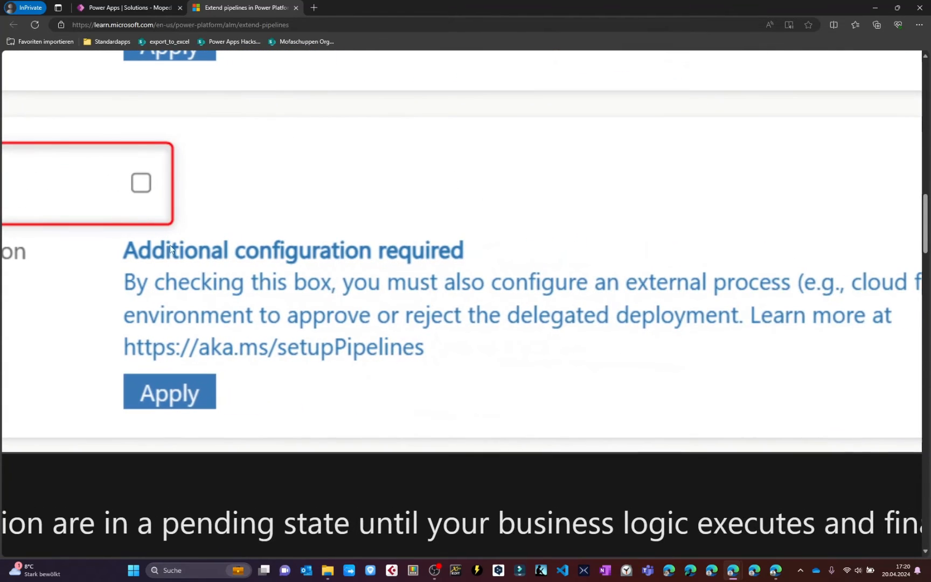
scroll(215, 310, right, 2)
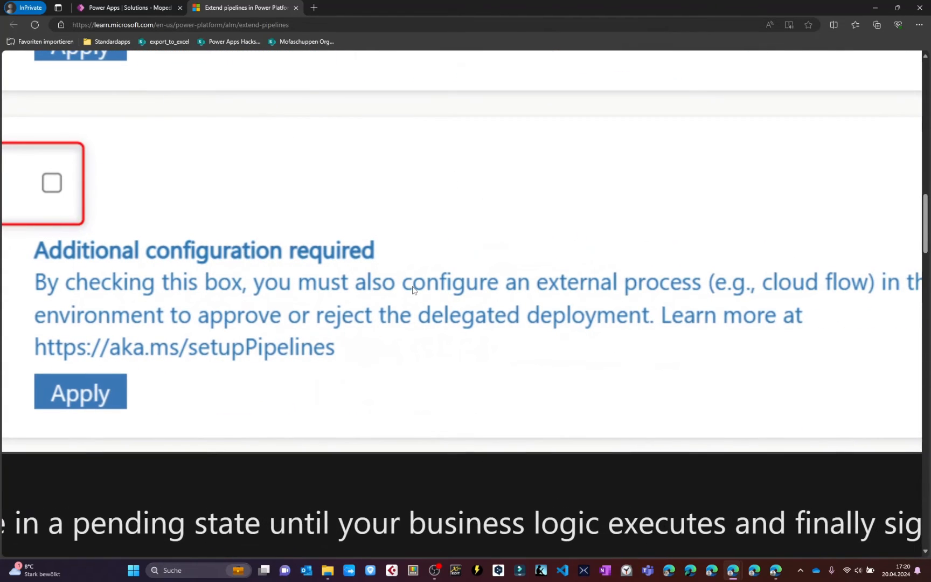
scroll(610, 304, right, 2)
scroll(733, 293, left, 4)
scroll(733, 292, right, 1)
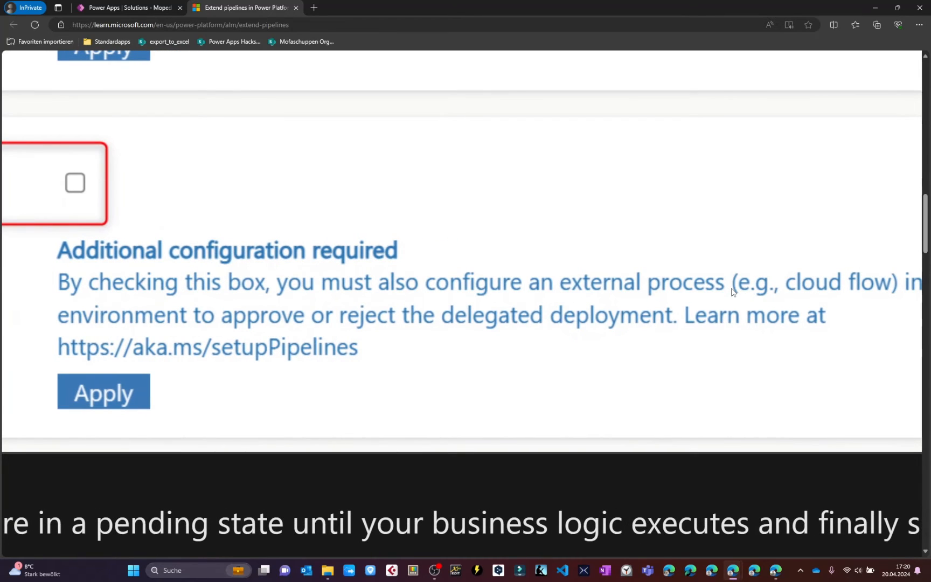
Read the gated extension settings and the note on exported solution artifacts in the pipelines documentation.
scroll(732, 293, down, 5)
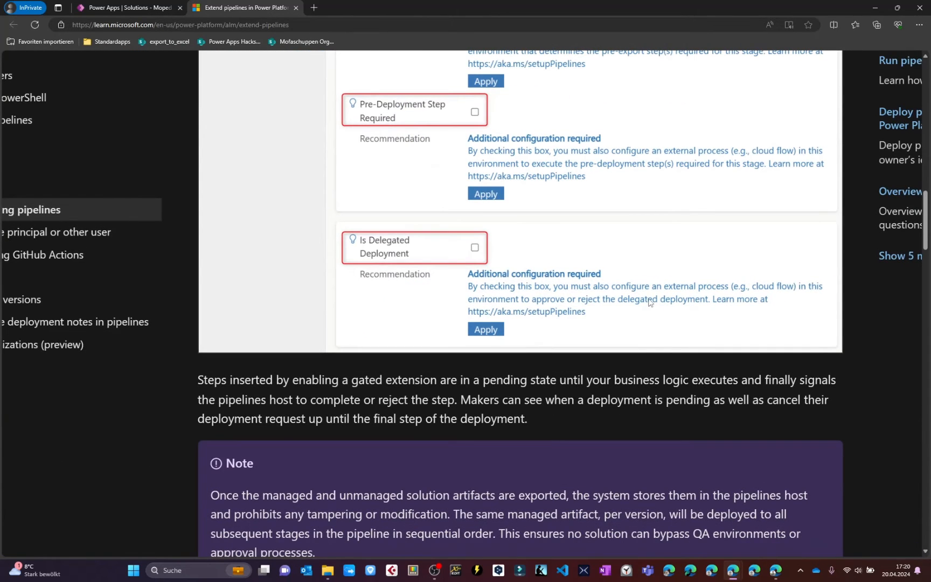
scroll(592, 330, down, 4)
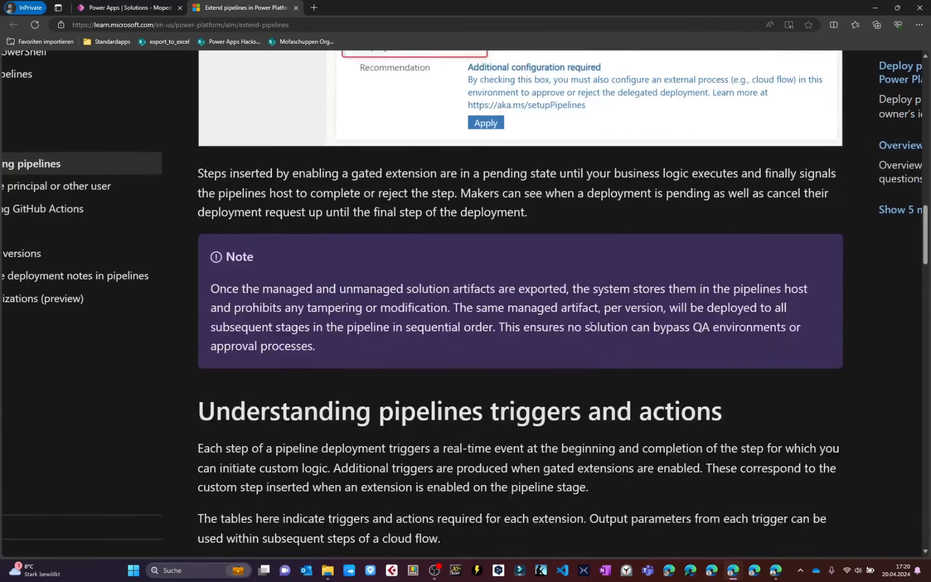
scroll(496, 235, up, 3)
scroll(527, 262, down, 3)
scroll(544, 229, up, 10)
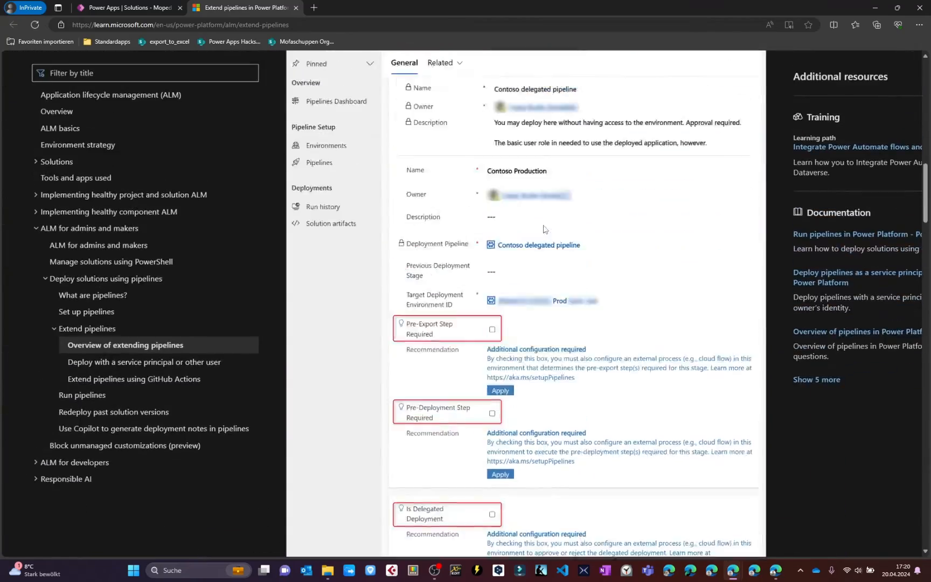
scroll(544, 229, down, 8)
Switch to the Miro board and review the Create the Pipeline checklist and the 4.5 Configure Approval Flows steps.
key(alt+Tab)
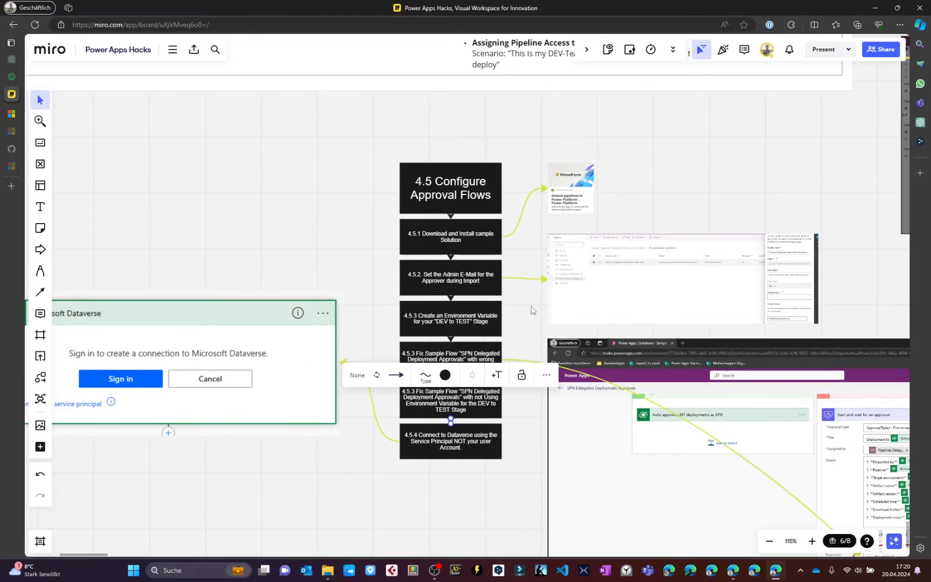
scroll(418, 200, up, 10)
scroll(490, 179, up, 5)
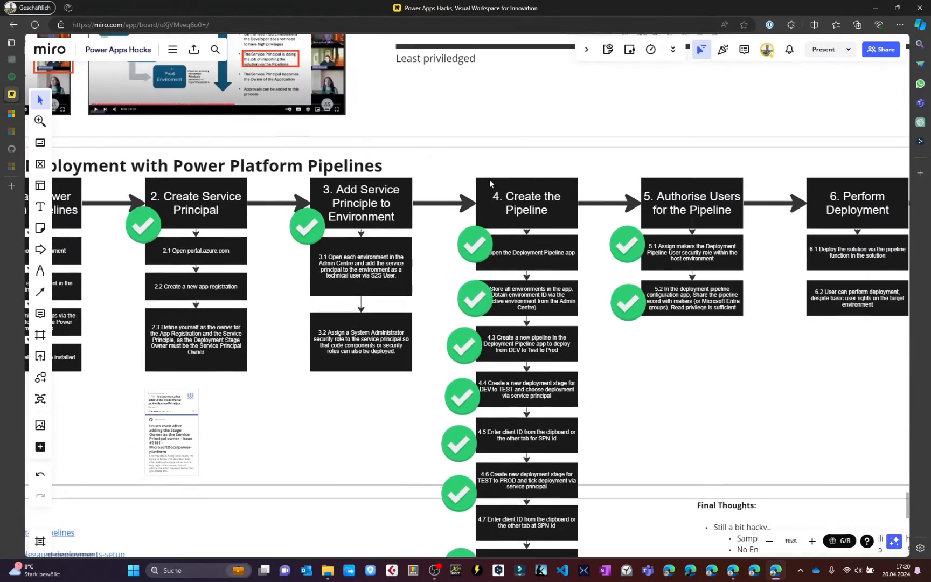
scroll(490, 180, right, 3)
scroll(490, 179, up, 5)
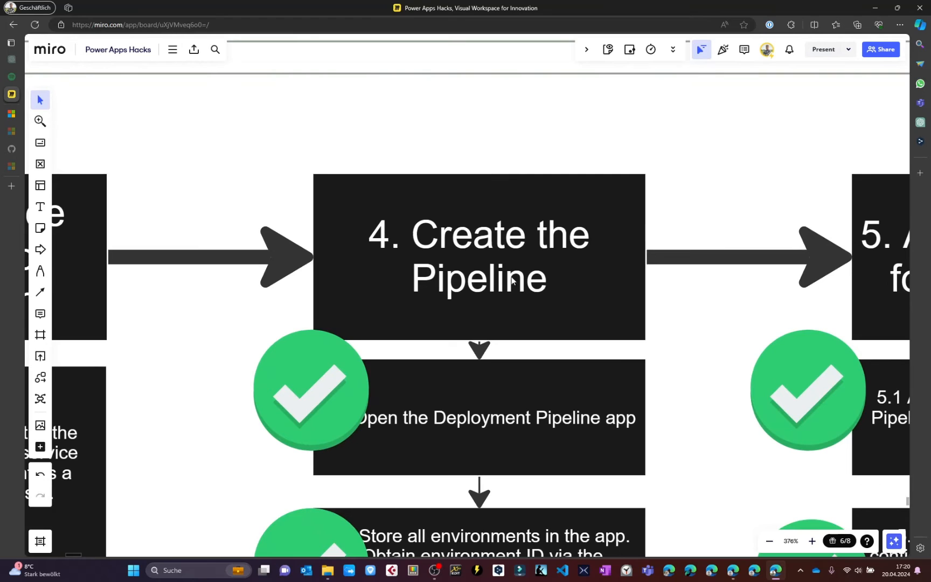
scroll(415, 243, down, 5)
scroll(414, 244, down, 10)
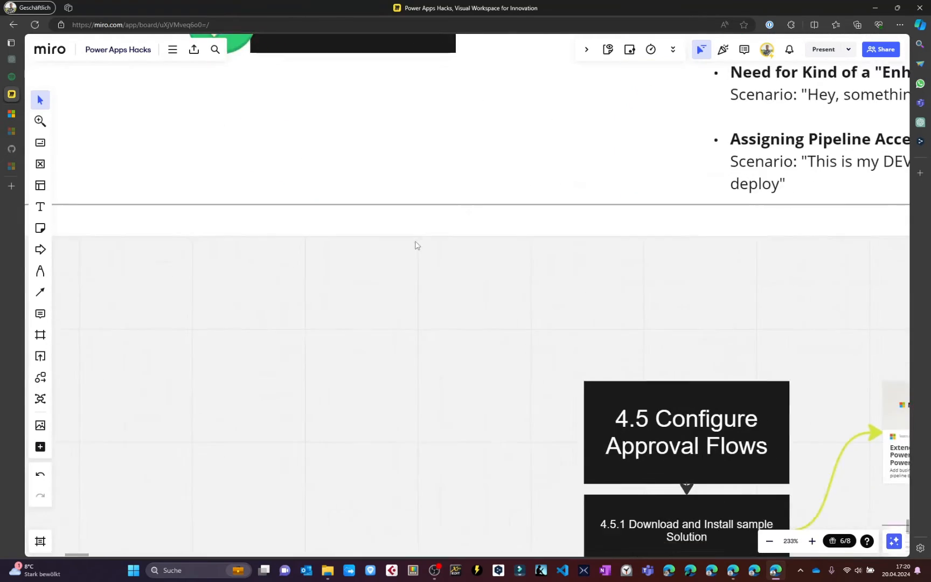
scroll(415, 244, up, 3)
scroll(415, 243, right, 5)
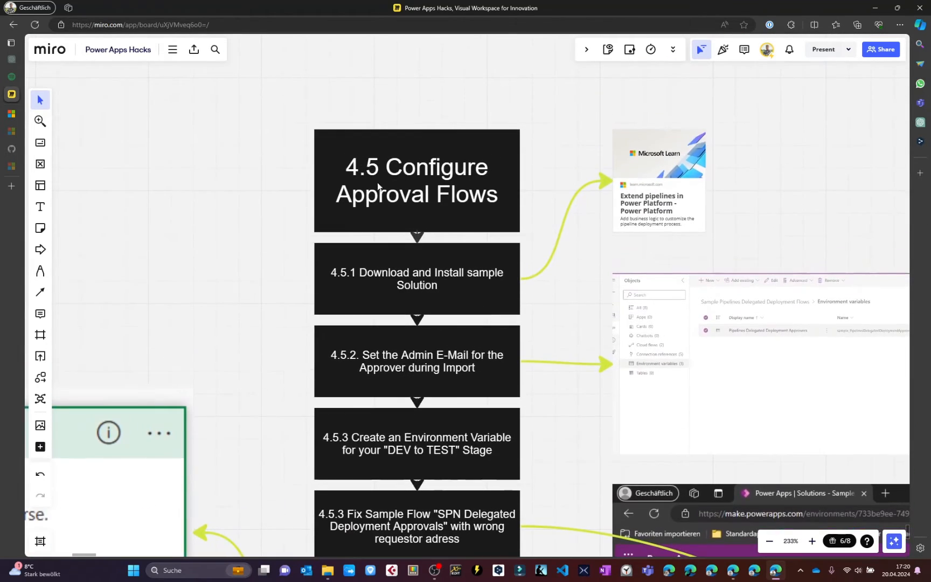
scroll(414, 191, up, 3)
click(428, 394)
click(135, 327)
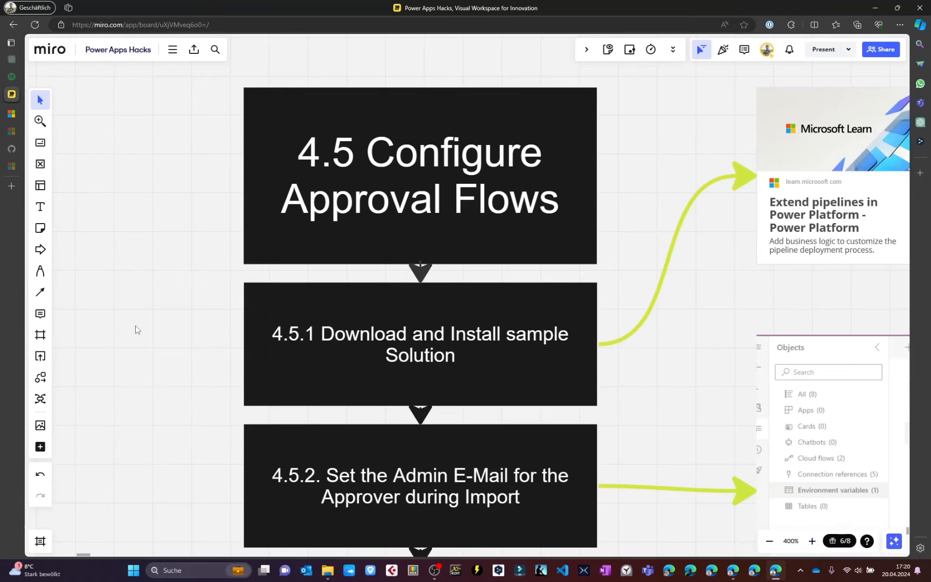
Open the Microsoft Learn page linked to step 4.5.1 and view its Delegated deployment samples section.
scroll(135, 327, down, 2)
click(367, 348)
click(721, 208)
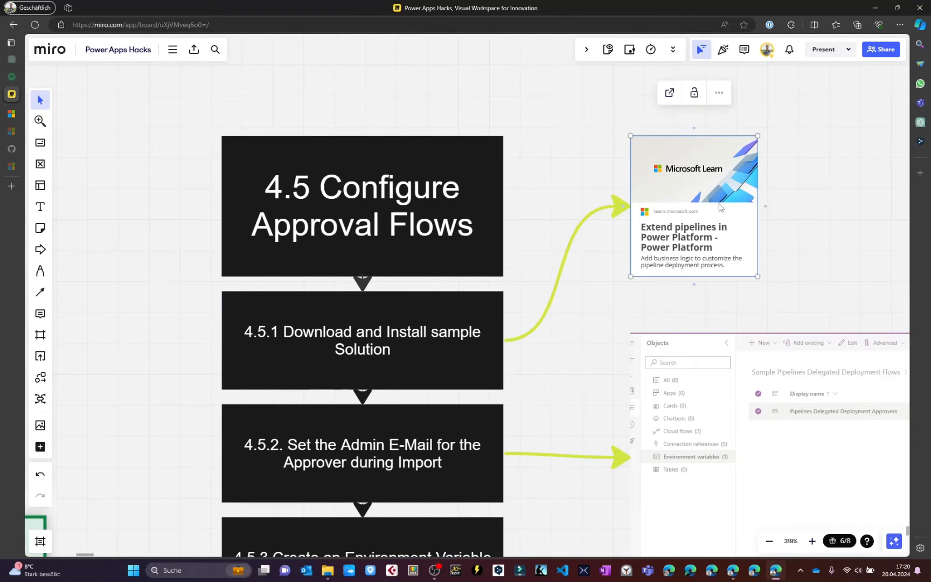
click(672, 94)
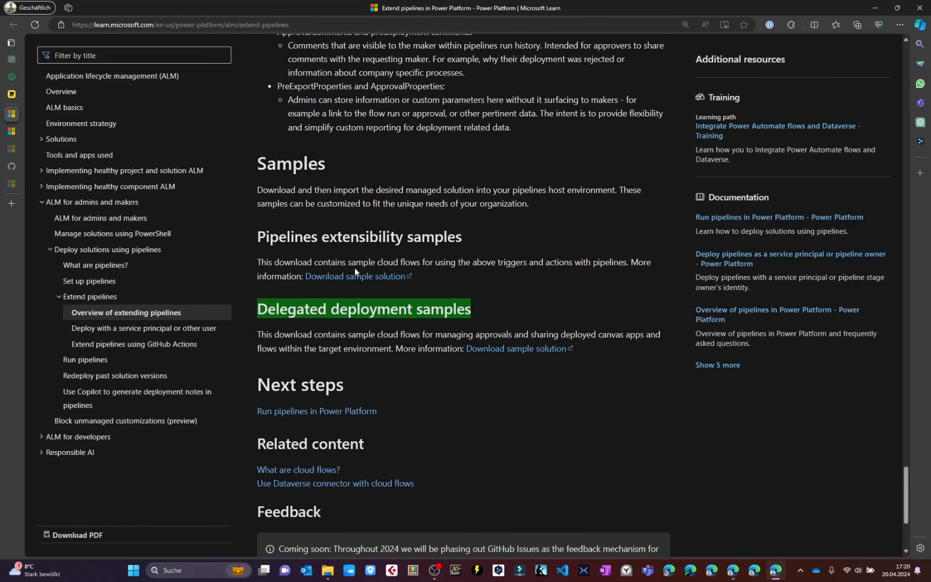
scroll(445, 352, up, 5)
Switch to Power Automate, select the sample solution file for import into DEV, and accept its five connections.
click(733, 571)
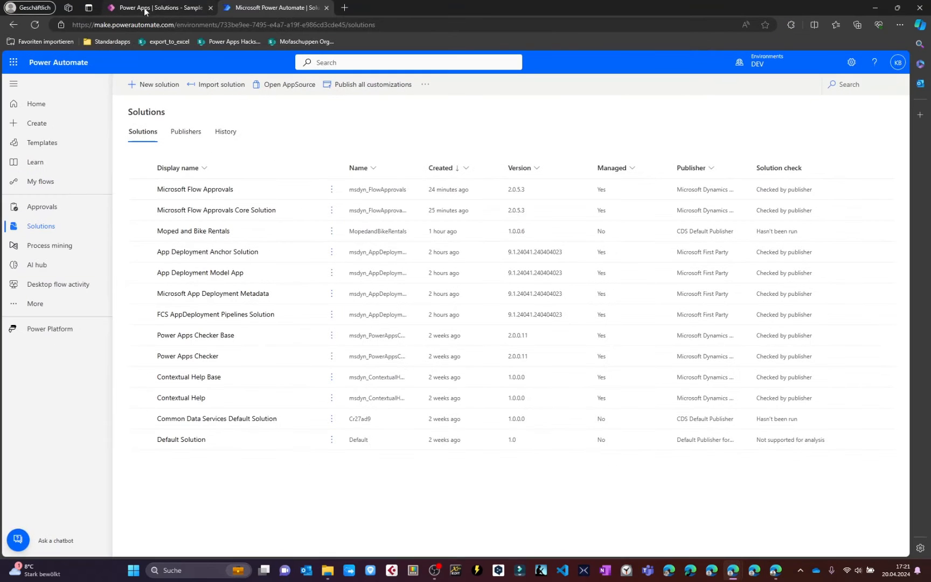
click(213, 85)
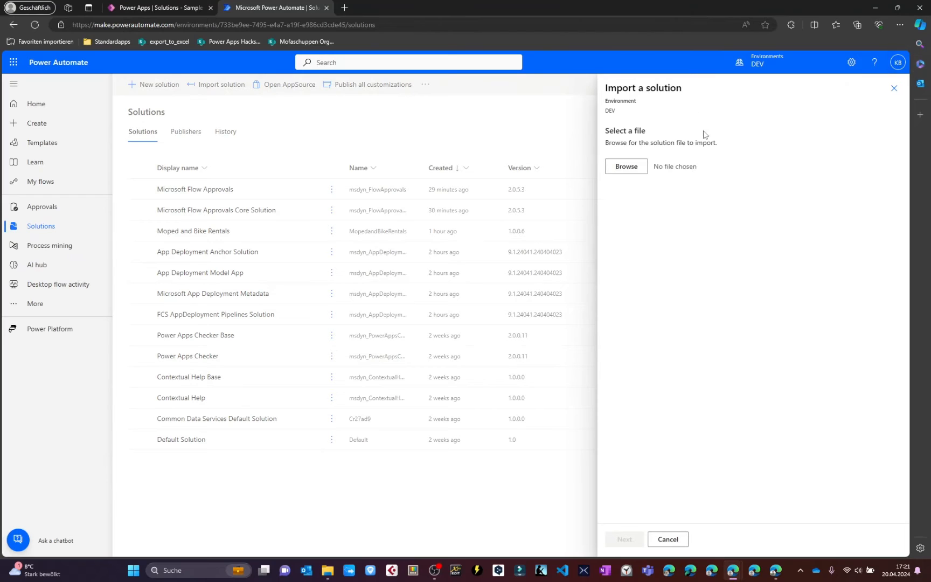
click(632, 166)
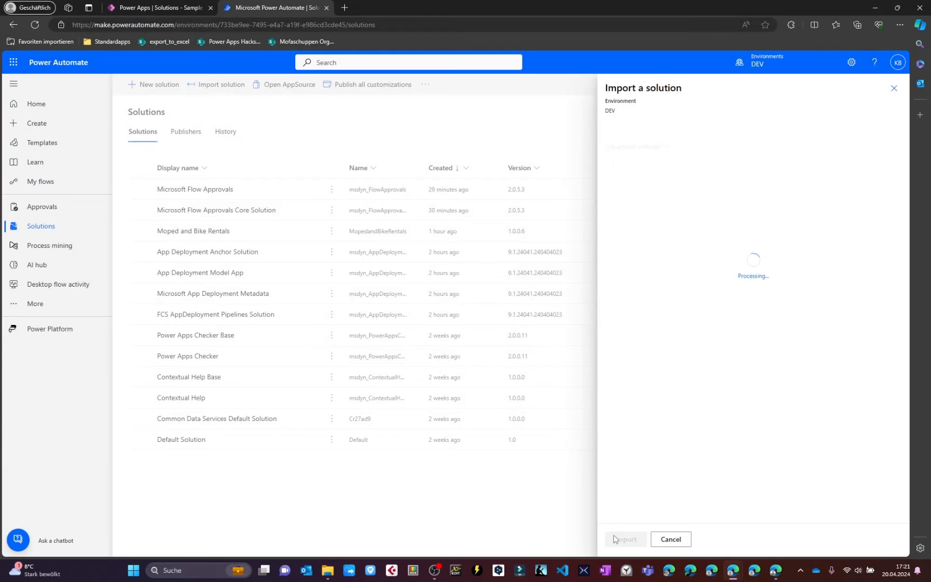
click(622, 541)
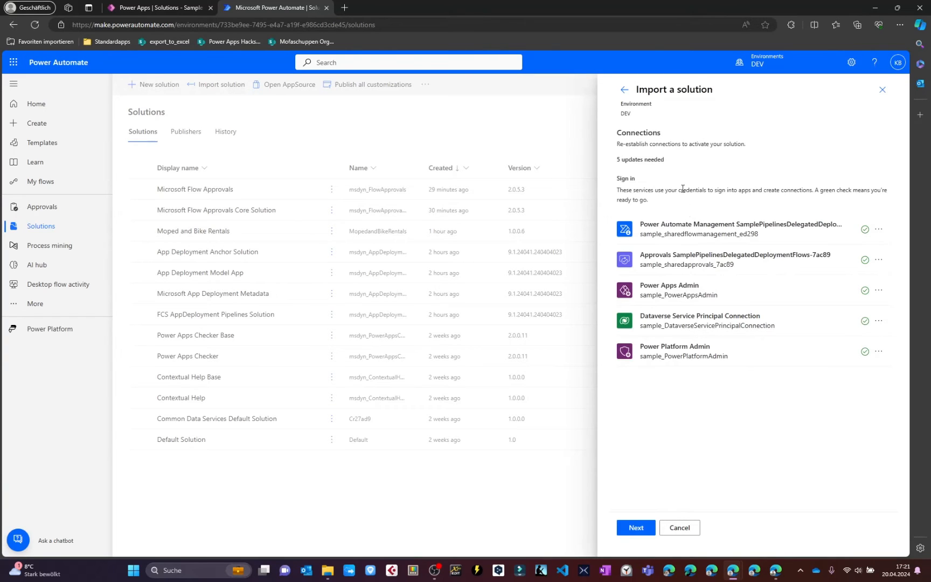
click(627, 527)
Enter the approver's e-mail for Pipelines Delegated Deployment Approvers and import the Sample Pipelines Delegated Deployment Flows solution.
click(625, 205)
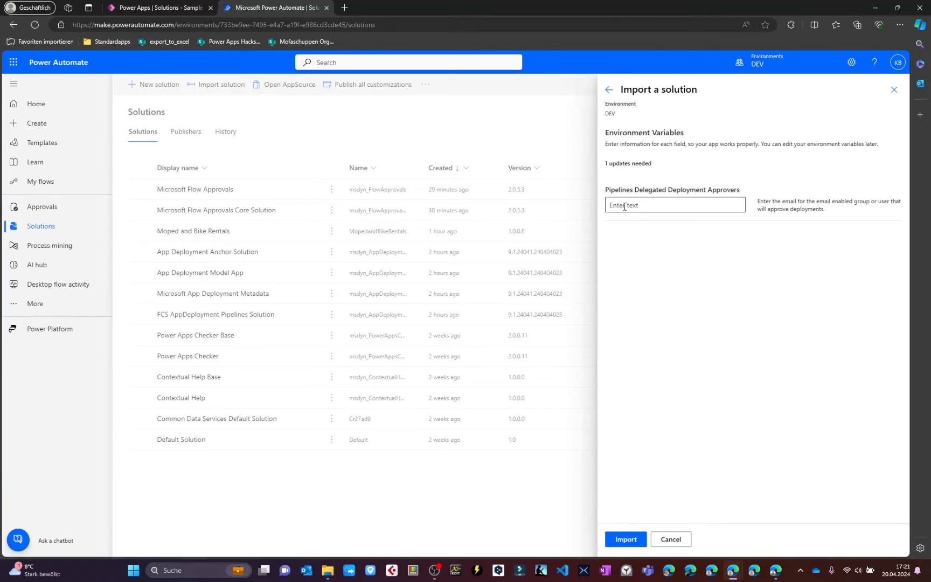
scroll(714, 187, up, 5)
scroll(713, 187, right, 6)
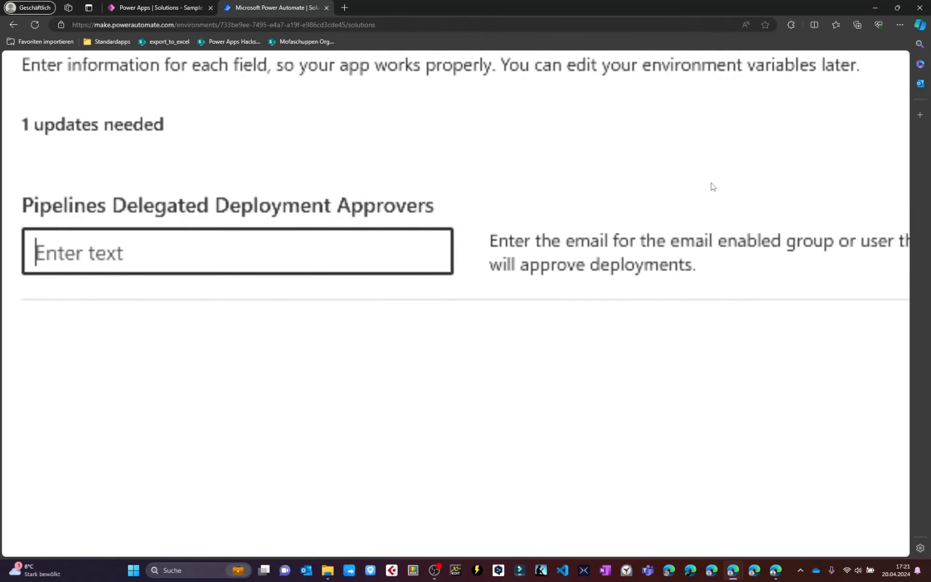
scroll(513, 234, down, 5)
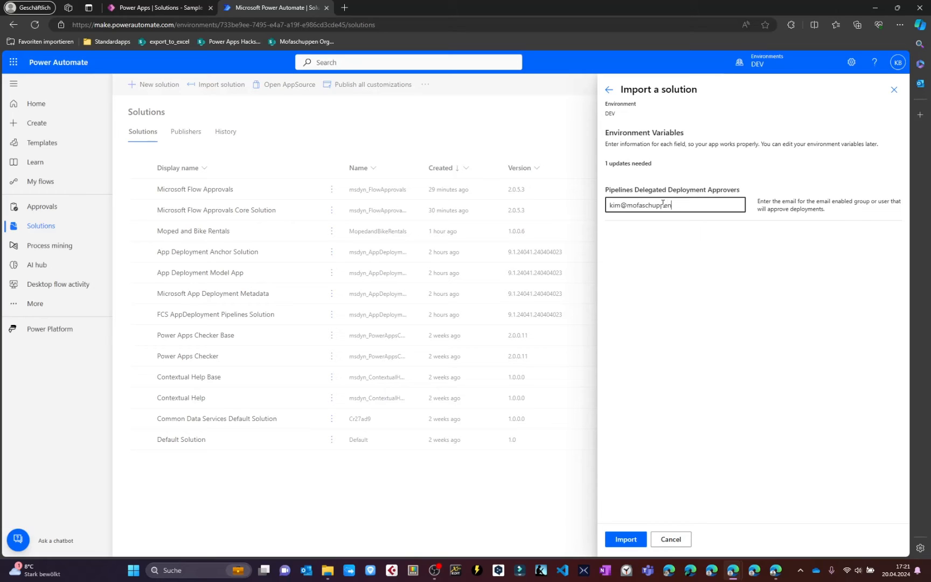
click(670, 248)
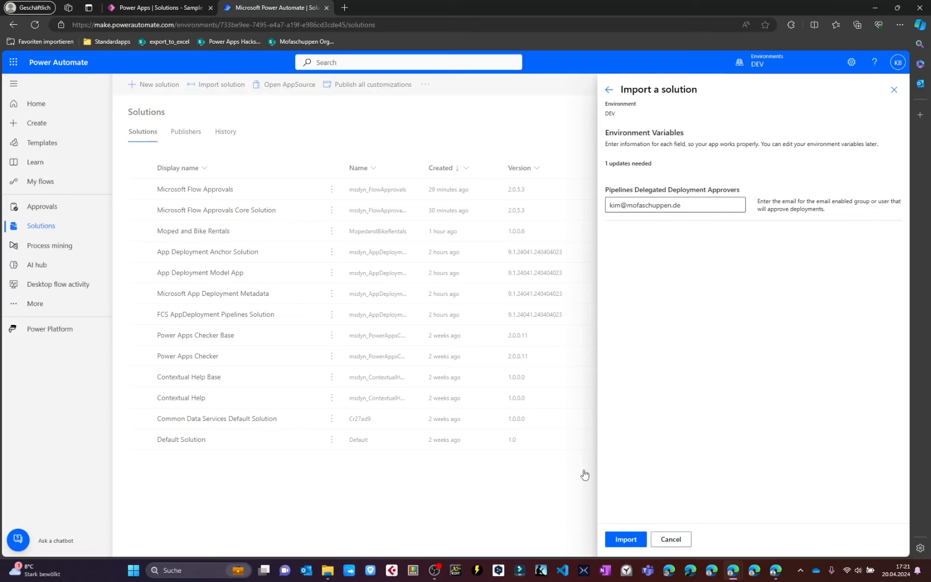
click(626, 539)
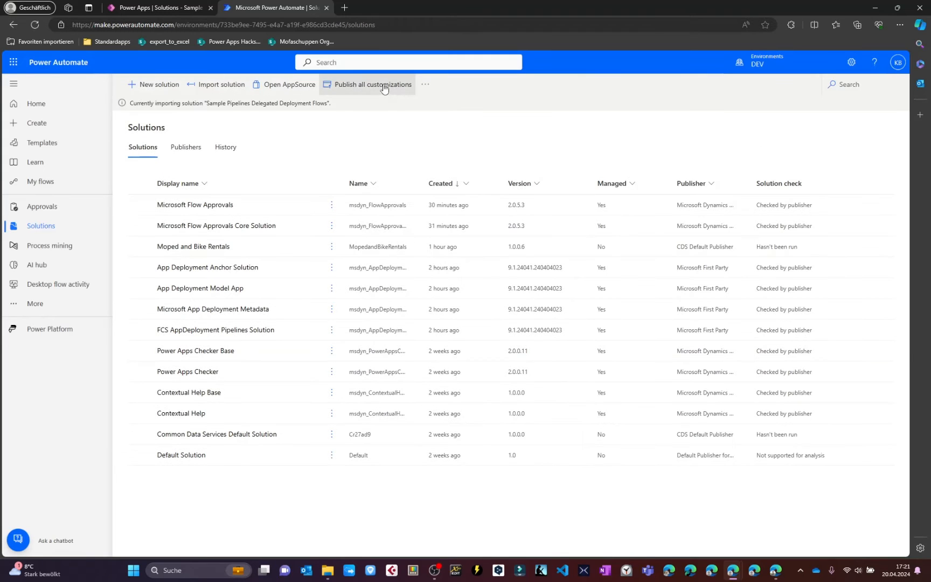
scroll(222, 98, up, 5)
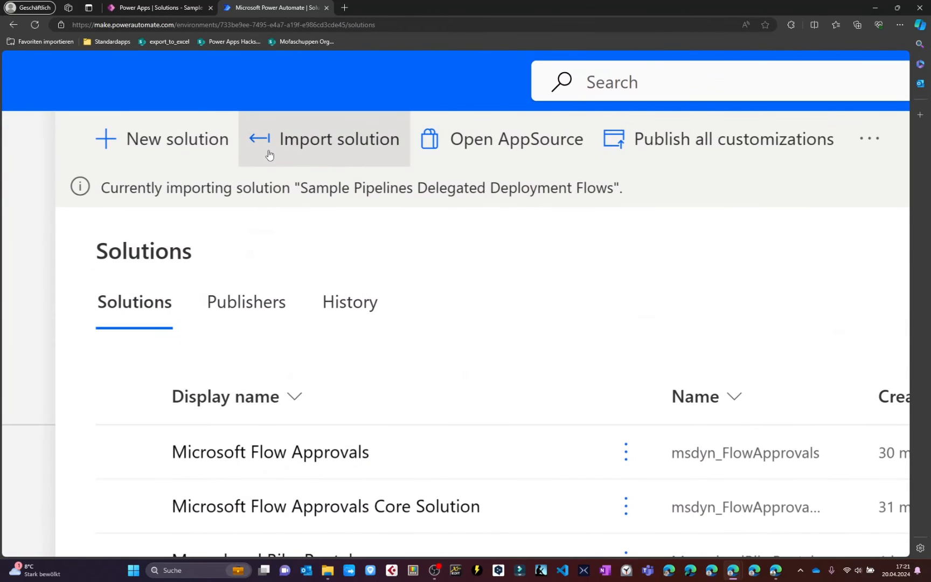
triple_click(267, 188)
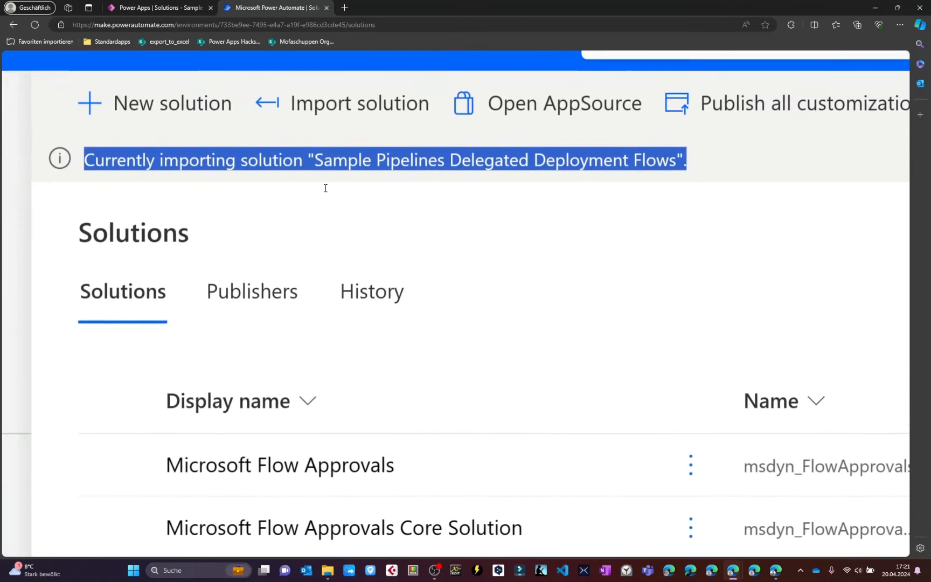
Switch to the Miro board and mark steps 4.5.1 and 4.5.2 as done with green check marks.
key(alt+Tab)
key(ctrl+v)
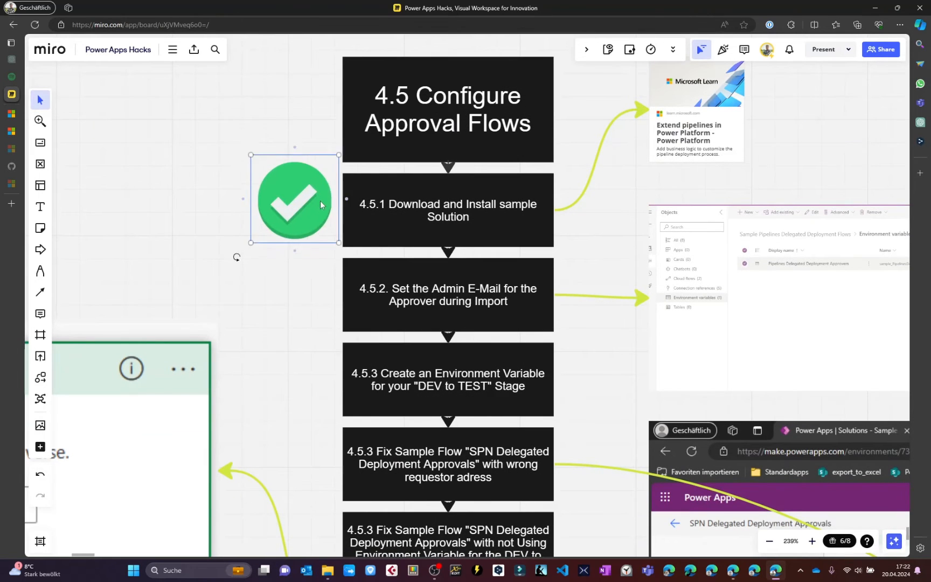
drag(325, 209, 305, 299)
click(134, 276)
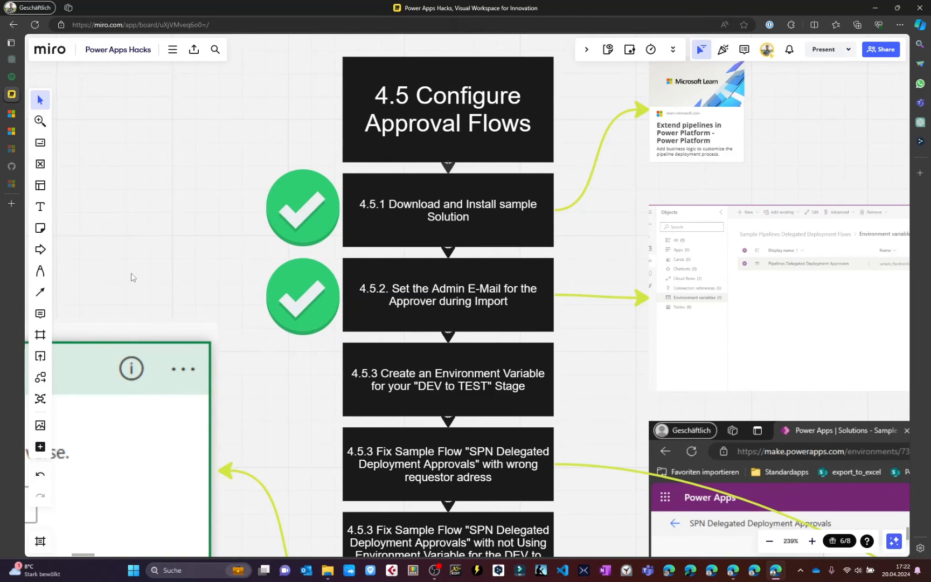
Read step 4.5.3 about creating an environment variable for the DEV to TEST stage on the board.
scroll(306, 310, up, 2)
scroll(334, 338, down, 3)
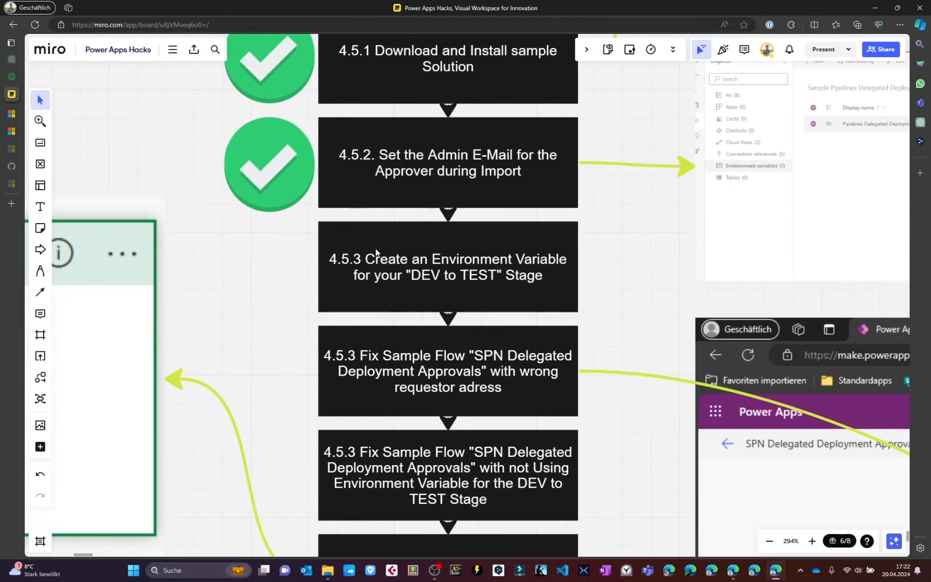
scroll(376, 249, up, 3)
click(277, 270)
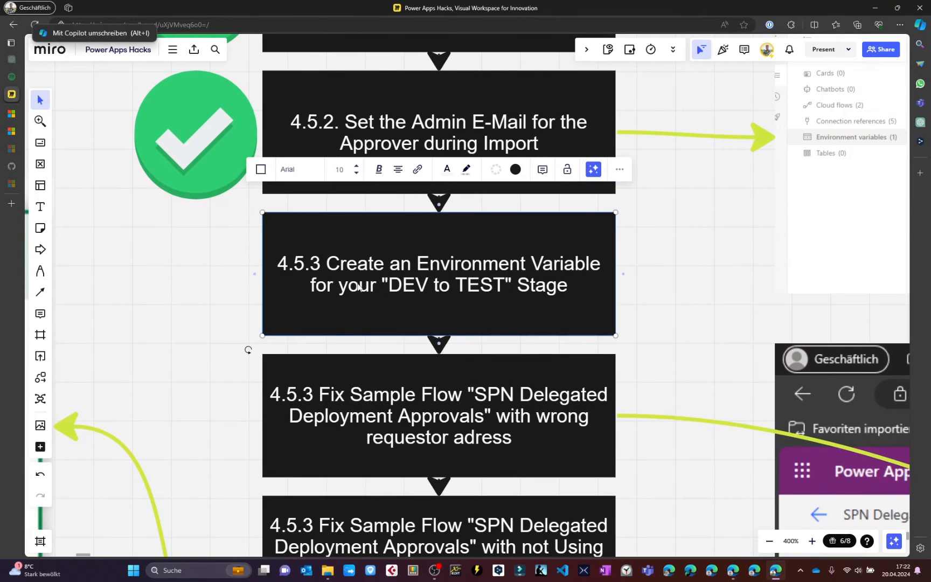
click(193, 286)
Return to Power Automate and open the SPN Delegated Deployment Approvals flow from the Sample Pipelines Delegated Deployment Flows solution for editing.
key(alt+Tab)
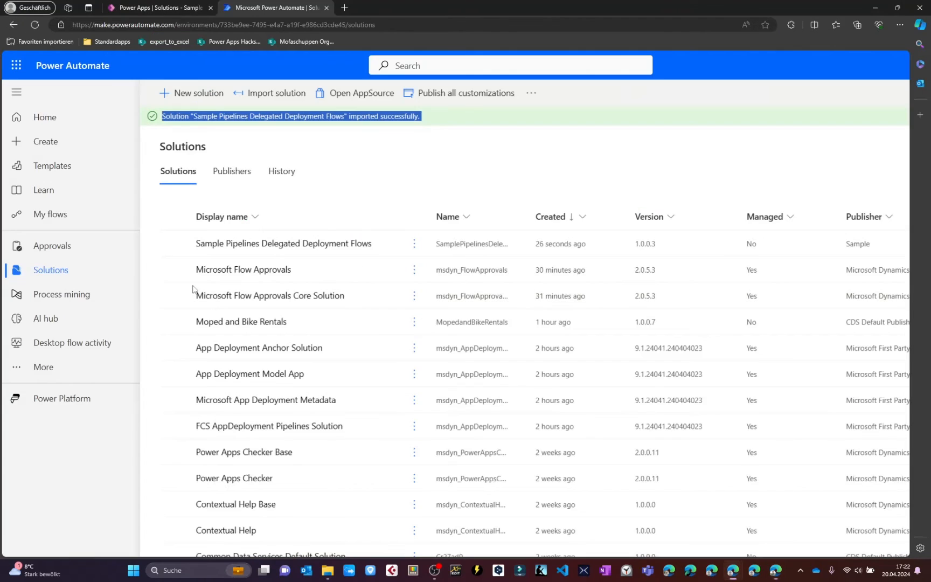
click(225, 243)
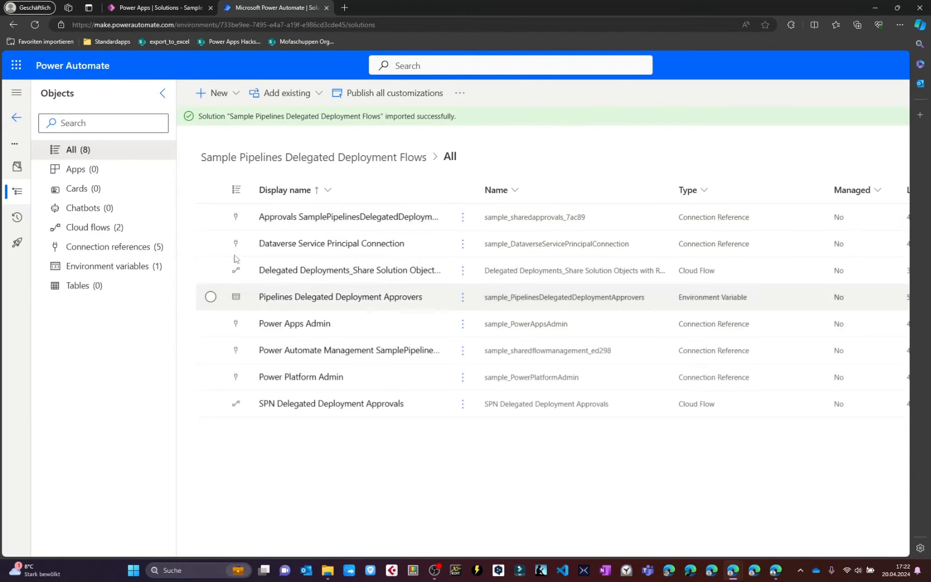
click(86, 227)
click(360, 246)
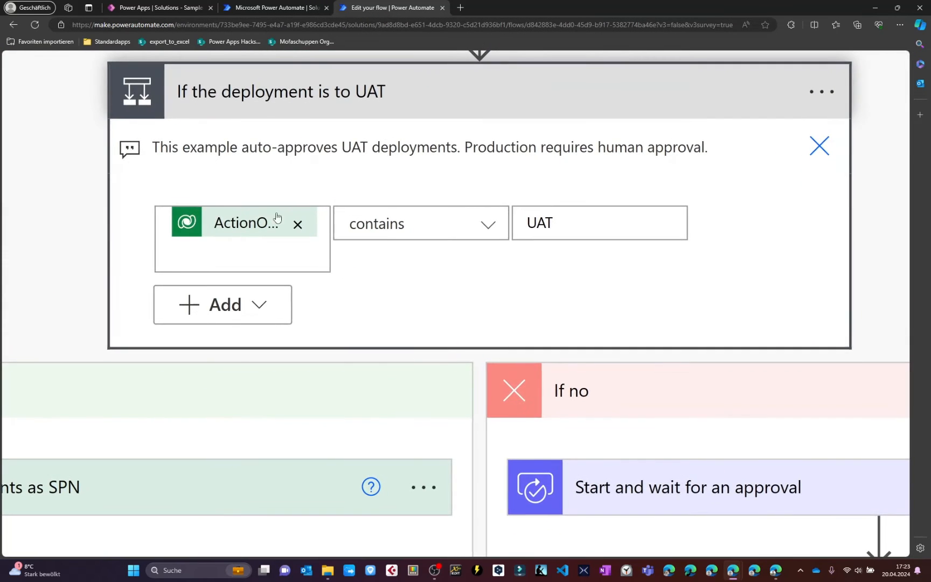
Examine the note and the stage name comparison value in the "If the deployment is to UAT" condition.
triple_click(218, 150)
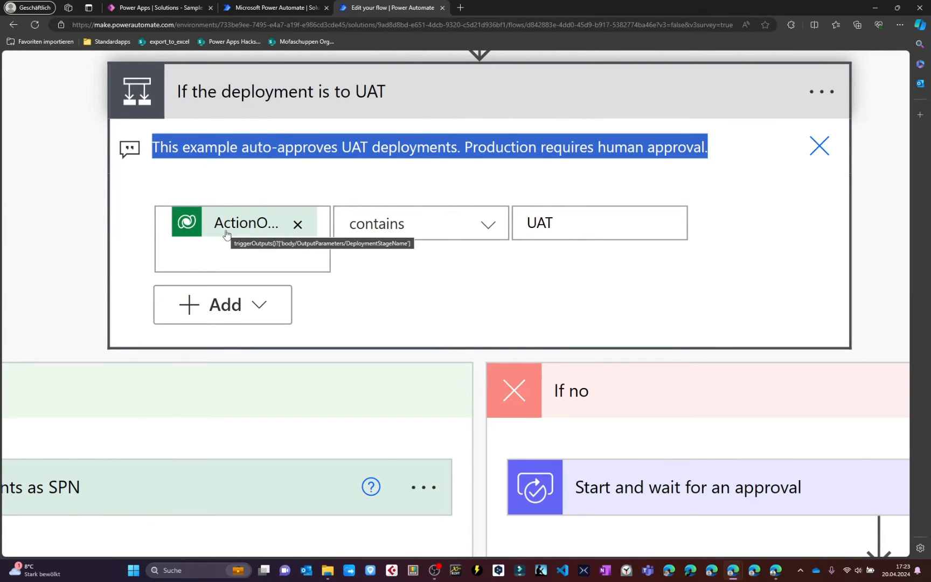
double_click(529, 221)
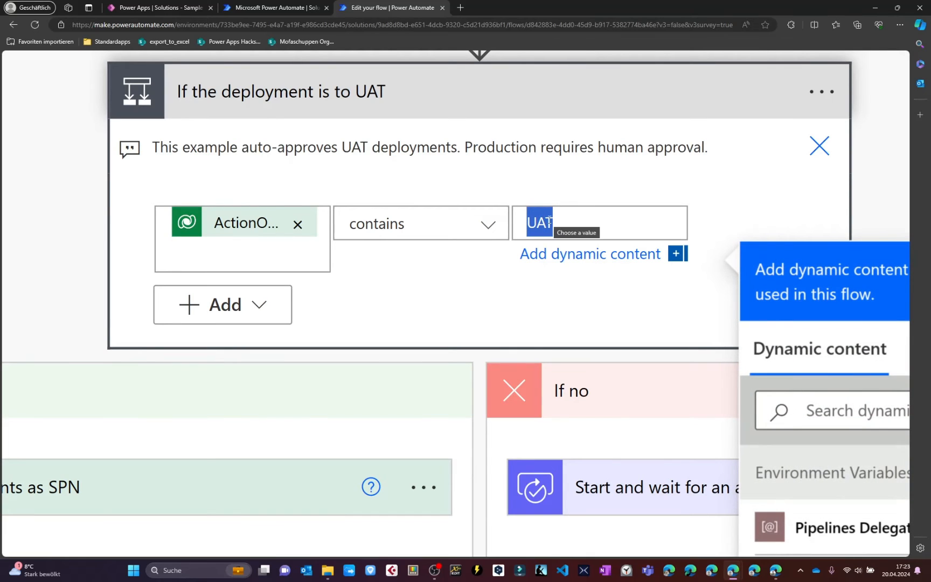
scroll(549, 221, down, 3)
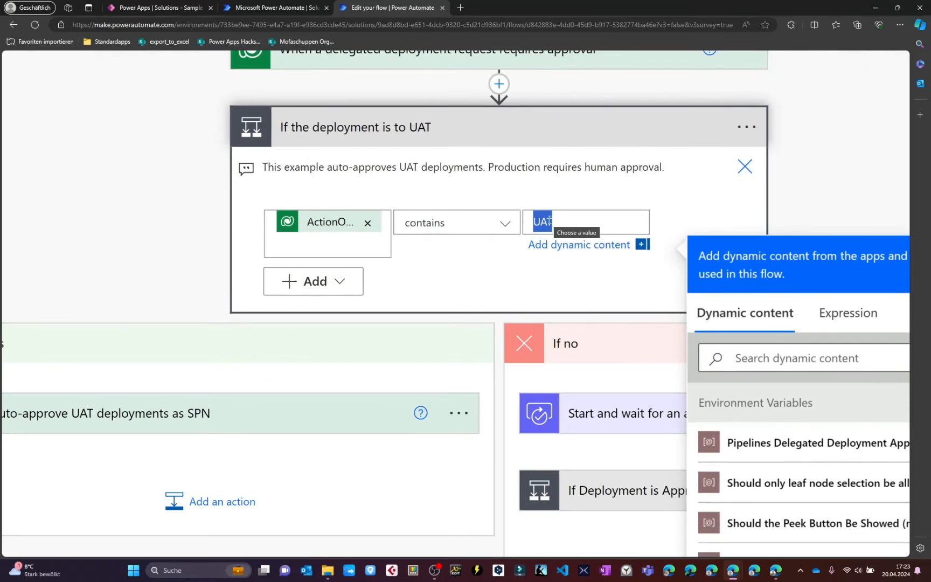
Open the Deployment Pipeline Configuration app and view the deployment stages of the DEV > TEST > PROD pipeline.
click(178, 5)
click(13, 108)
click(13, 108)
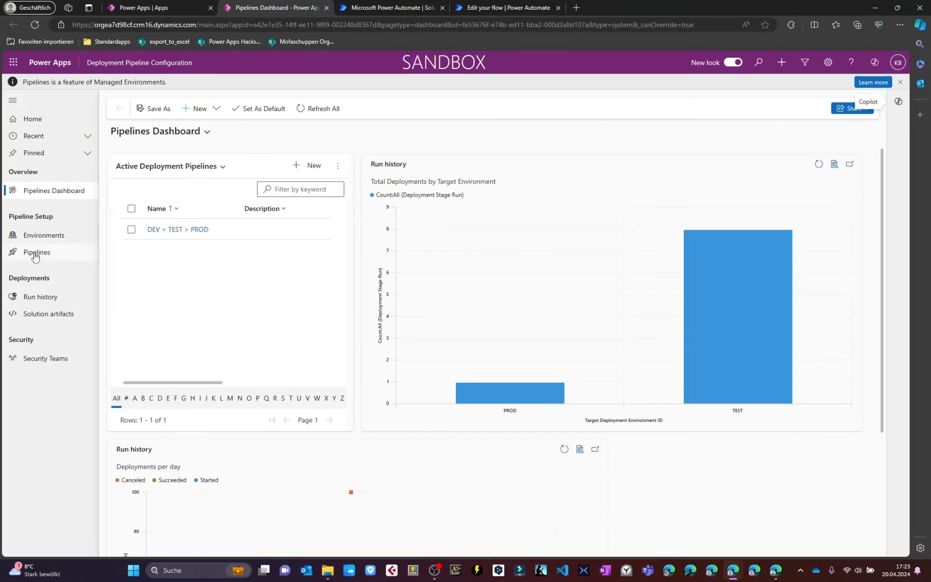
click(35, 253)
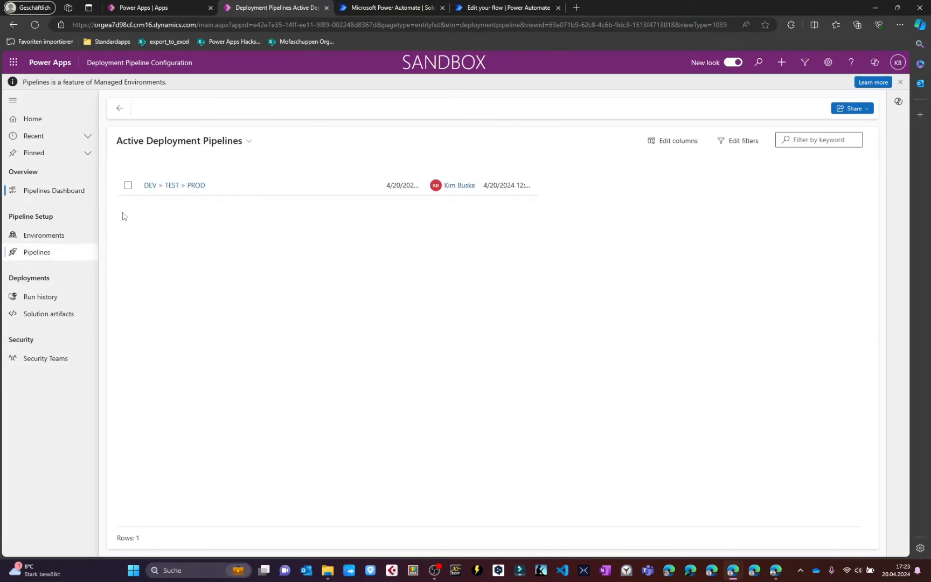
click(161, 186)
click(188, 173)
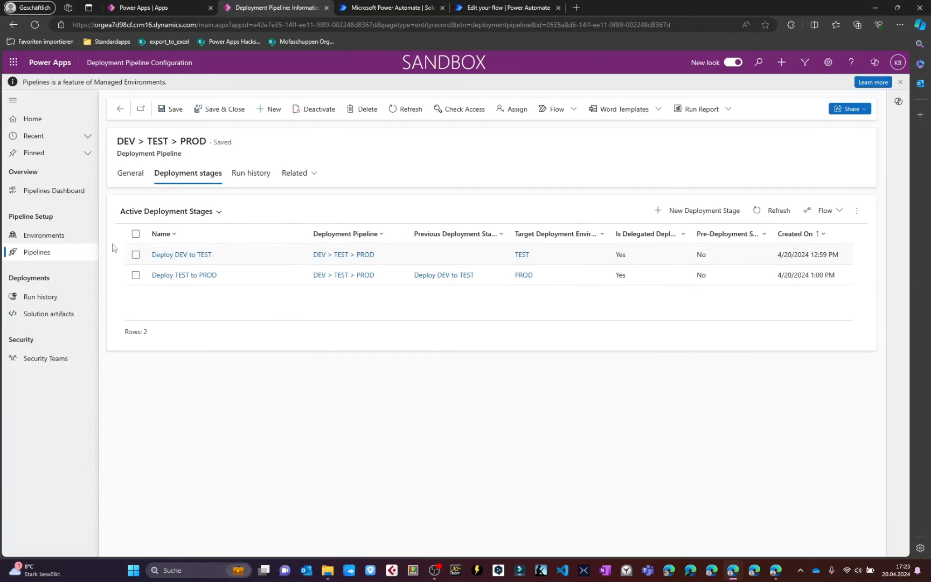
Open the DEV to TEST deployment stage and copy its name, Deploy DEV to TEST.
click(178, 256)
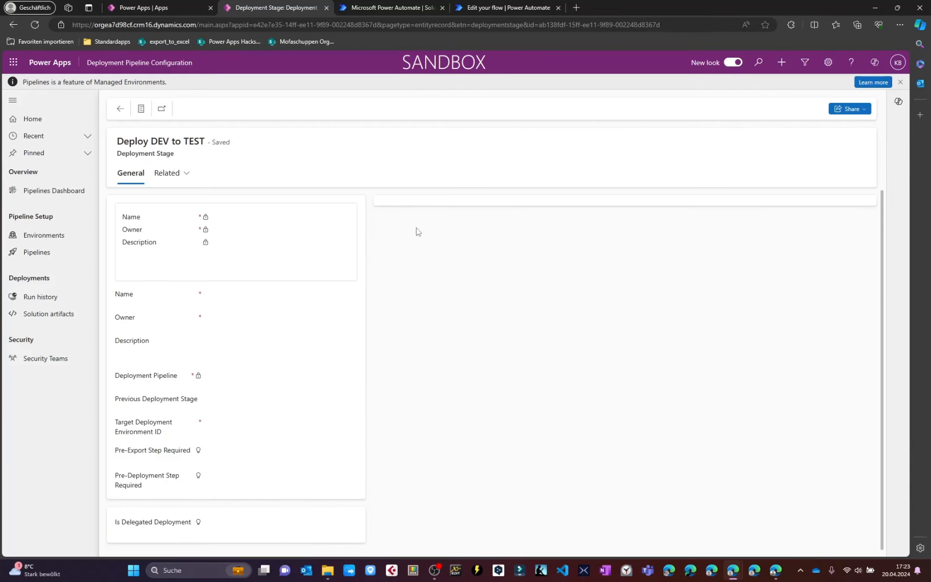
click(226, 296)
key(ctrl+c)
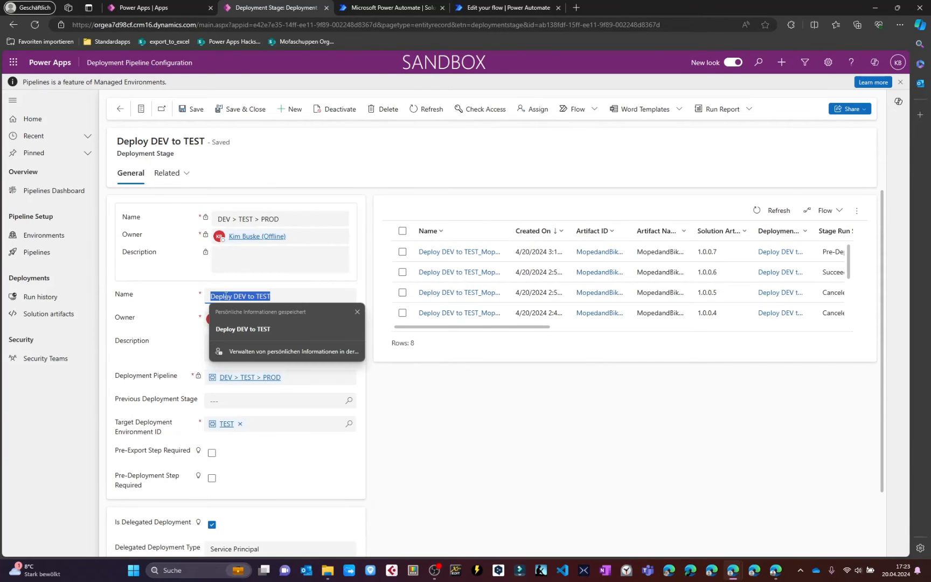
Return to the approval flow and replace the UAT comparison value in the condition with the copied stage name Deploy DEV to TEST.
key(alt+Tab)
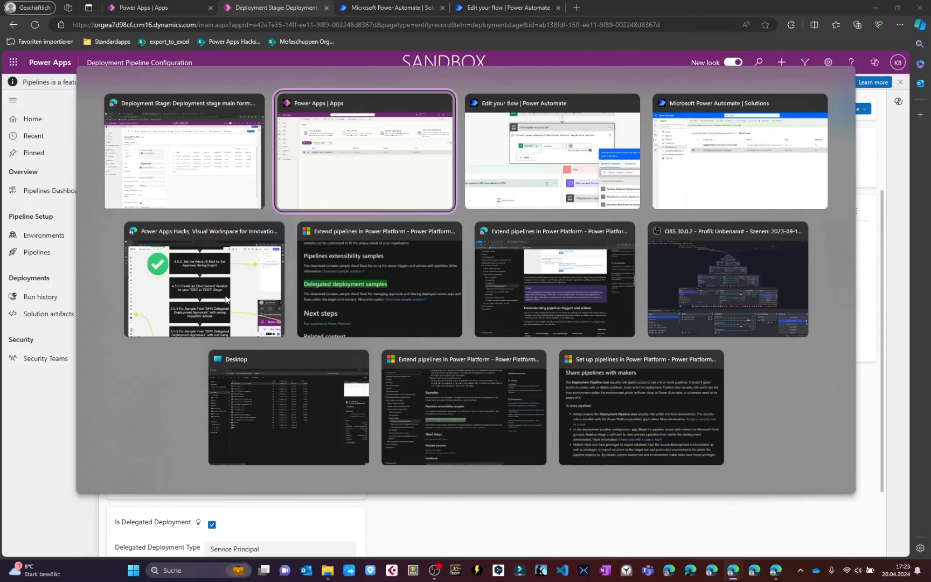
key(alt+Tab)
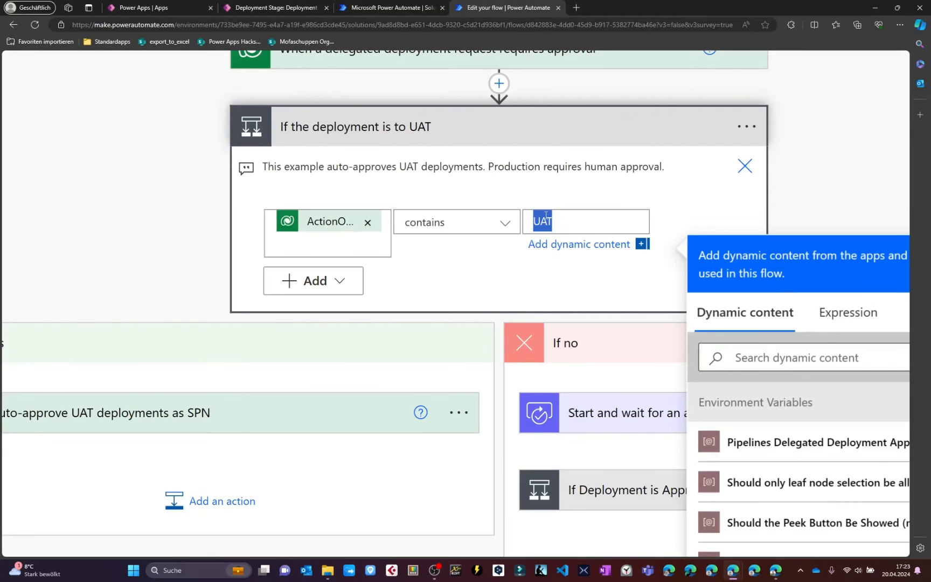
key(ctrl+v)
key(ctrl+a)
In Power Apps, open the Sample Pipelines Delegated Deployment Flows solution and start a new environment variable in it.
click(241, 6)
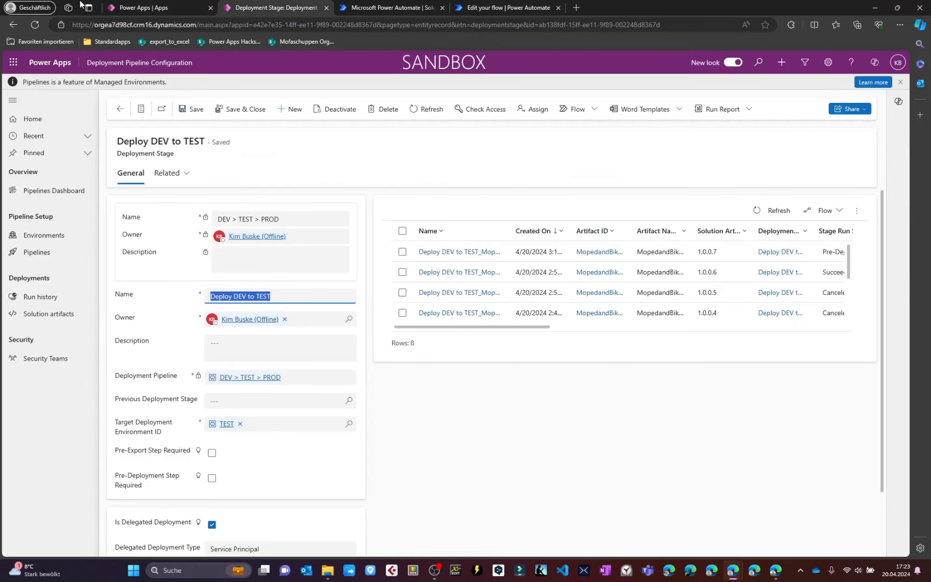
click(139, 7)
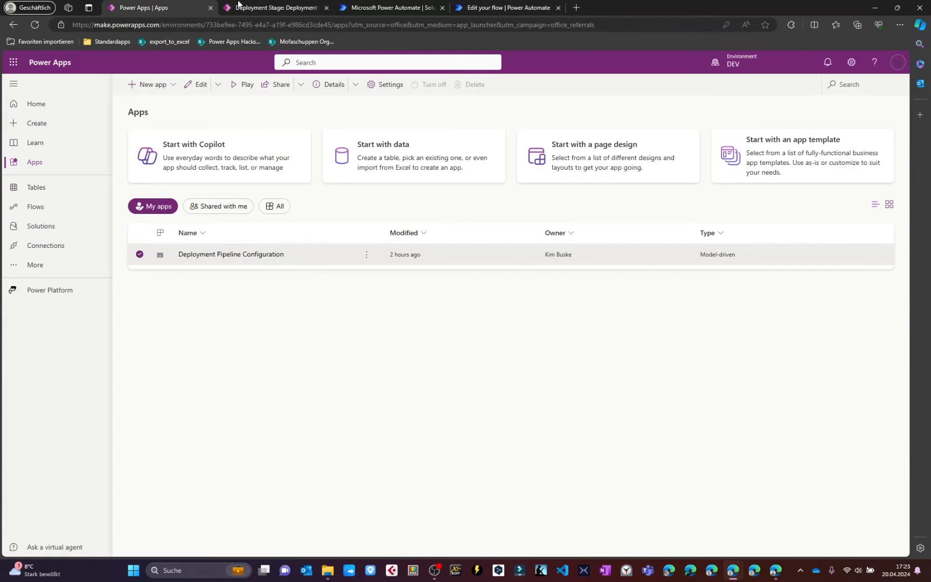
click(41, 229)
click(178, 266)
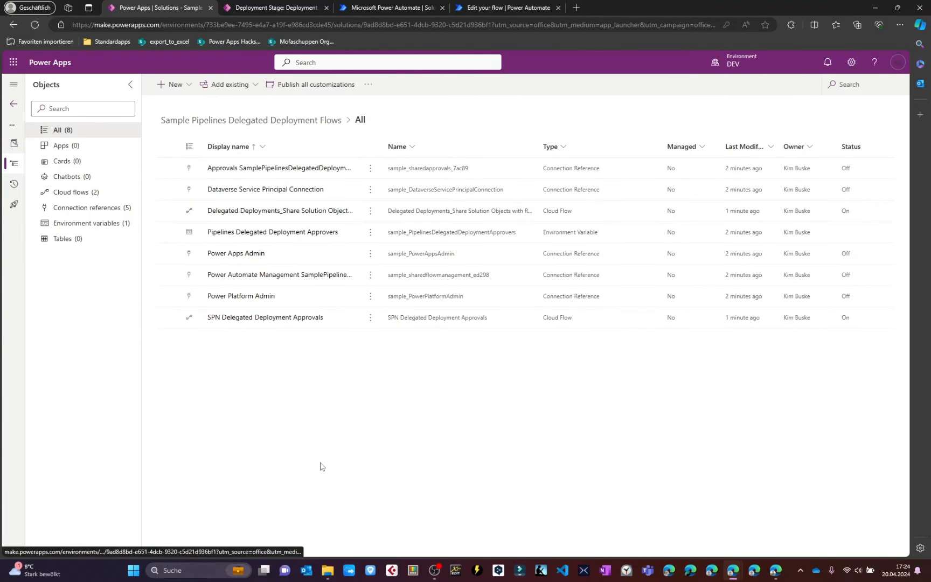
click(63, 223)
click(171, 84)
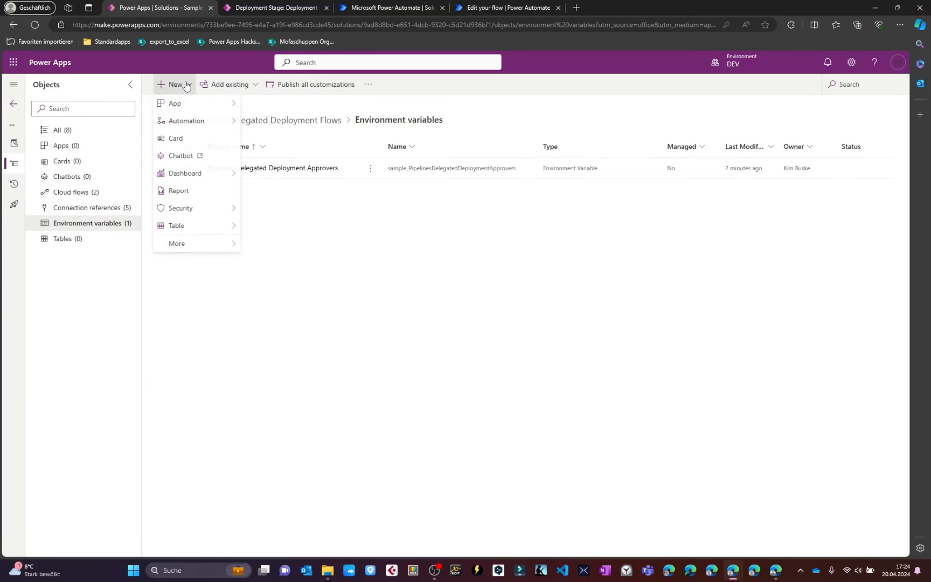
click(178, 245)
click(287, 312)
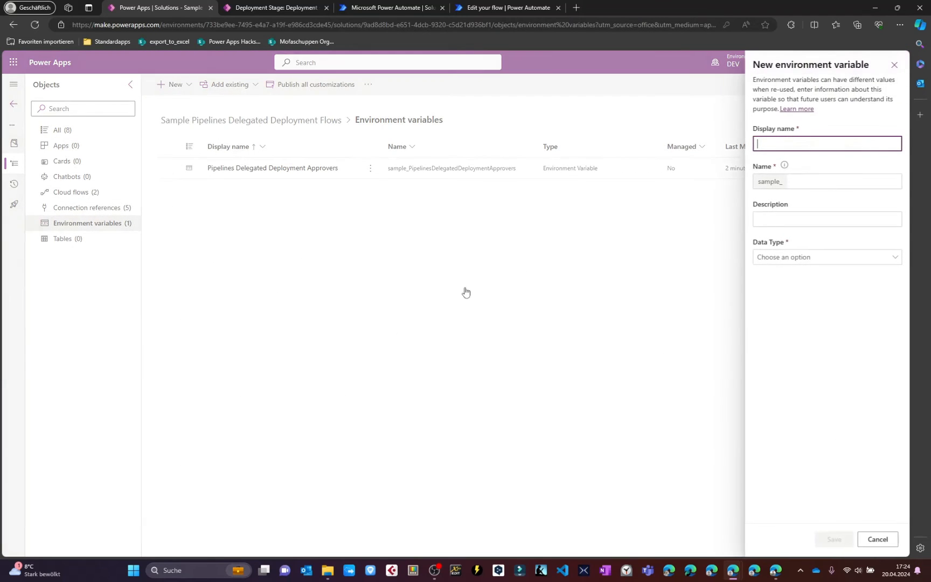
Name the variable "Pipelines Delegated Deployment DEV to TEST Stage Name" and add a description about filling in the DEV to TEST stage name.
text(Pipelines Delegated Deployment DEV to TEST Stage Name)
triple_click(787, 143)
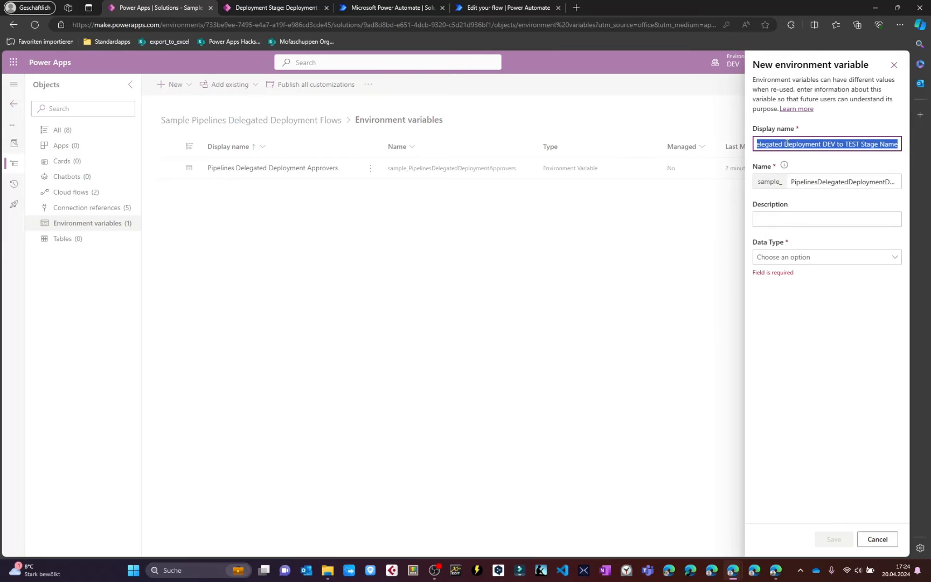
click(802, 145)
click(824, 214)
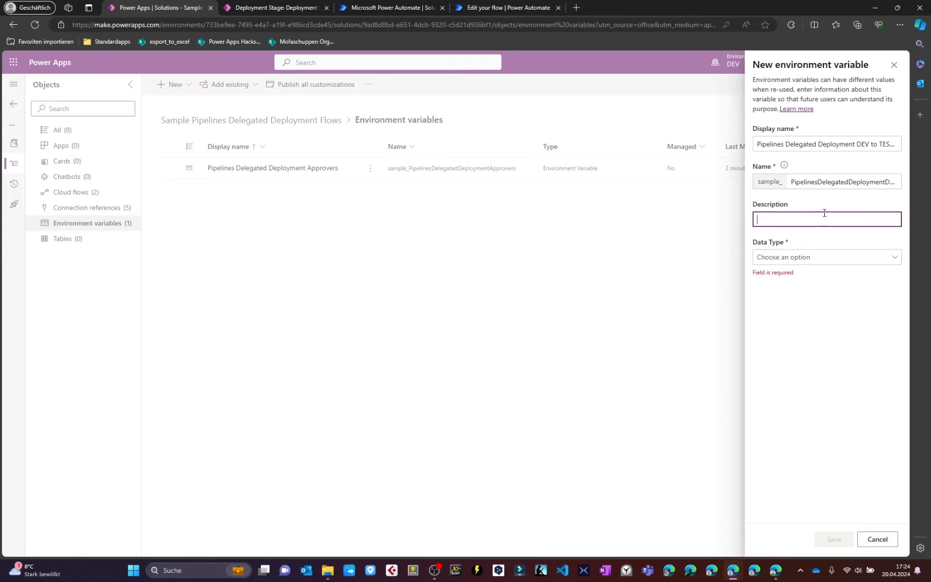
key(ctrl+v)
Set the variable's data type to Text and its current value to "Deploy DEV to TEST", and save it.
click(827, 257)
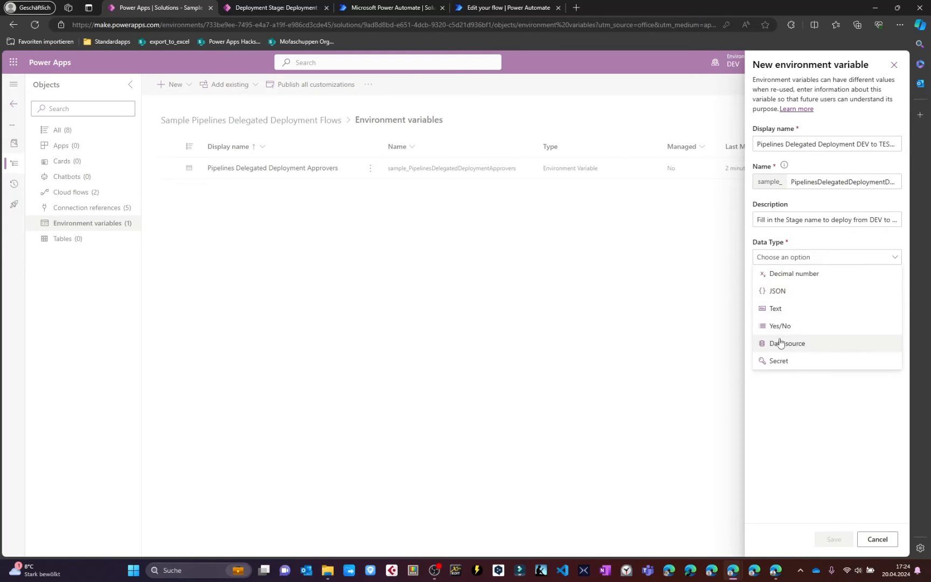
click(773, 314)
click(776, 370)
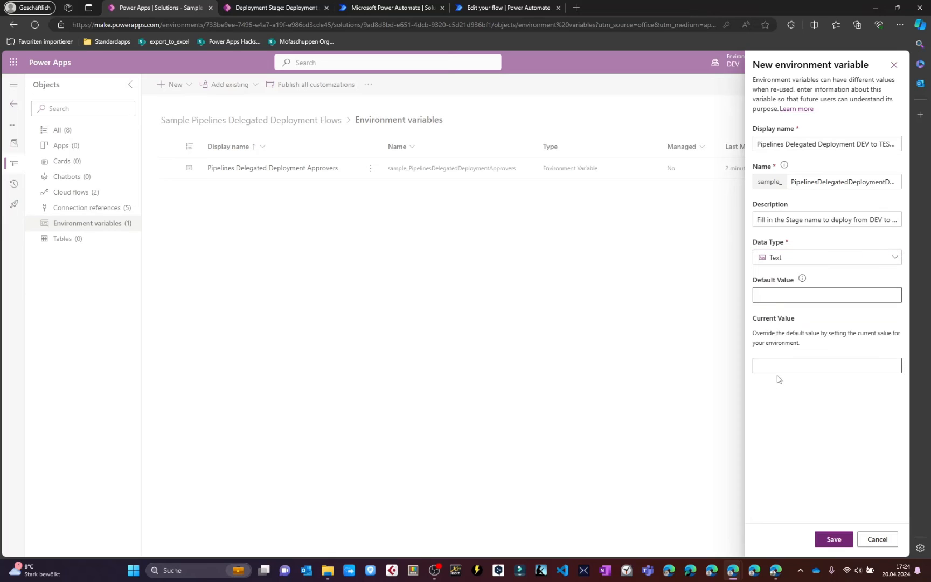
click(784, 366)
key(ctrl+v)
triple_click(768, 367)
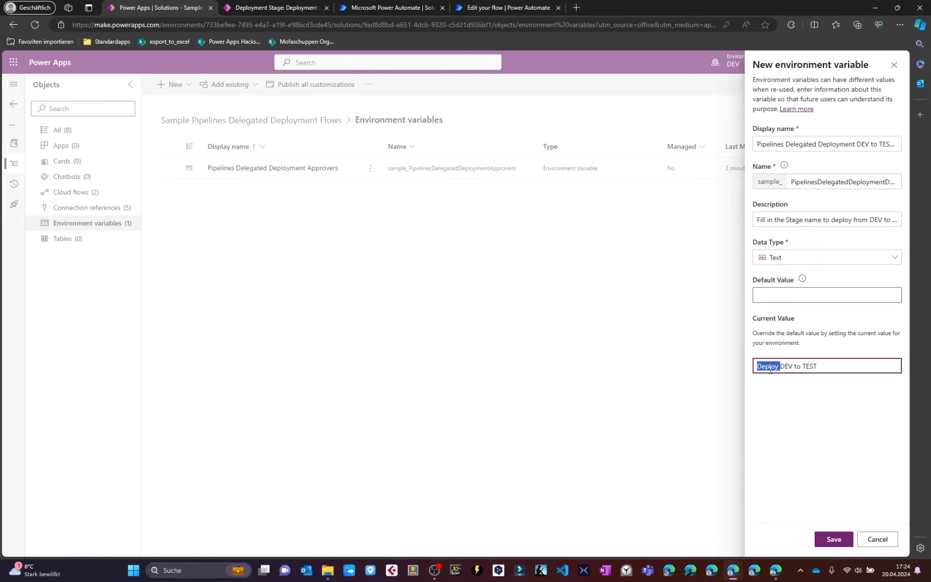
click(833, 539)
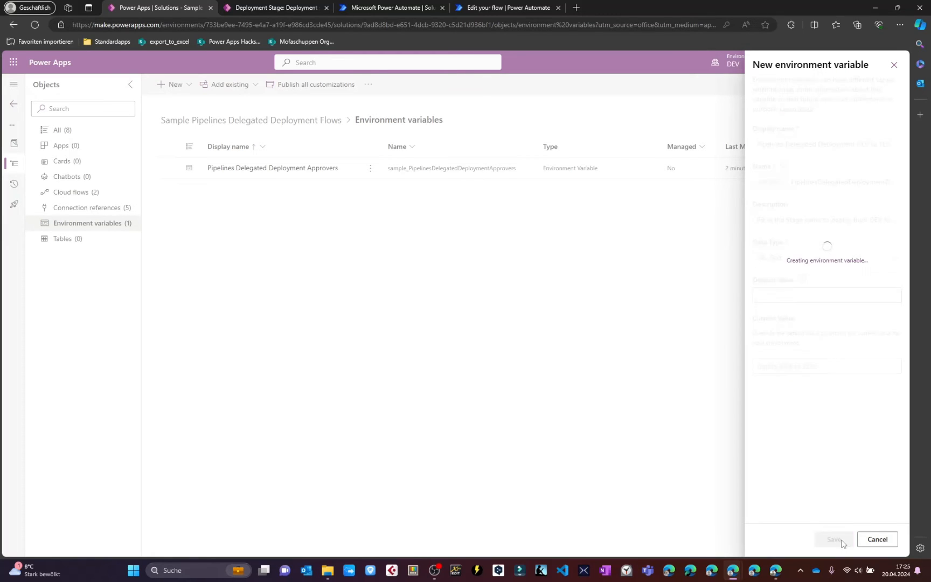
Reload the SPN Delegated Deployment Approvals flow for editing and compare the UAT condition against the DEV to TEST Stage Name environment variable.
click(356, 7)
click(484, 7)
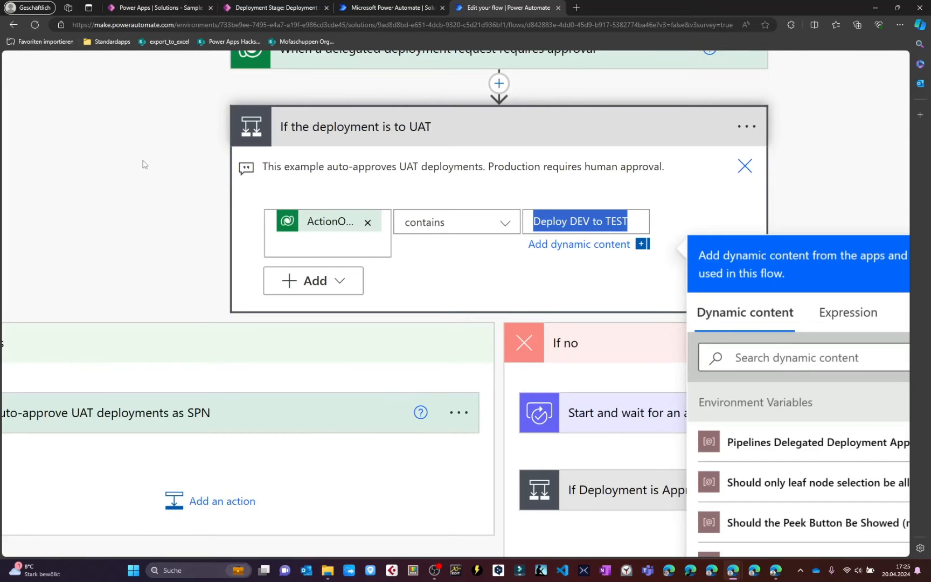
click(13, 24)
click(147, 85)
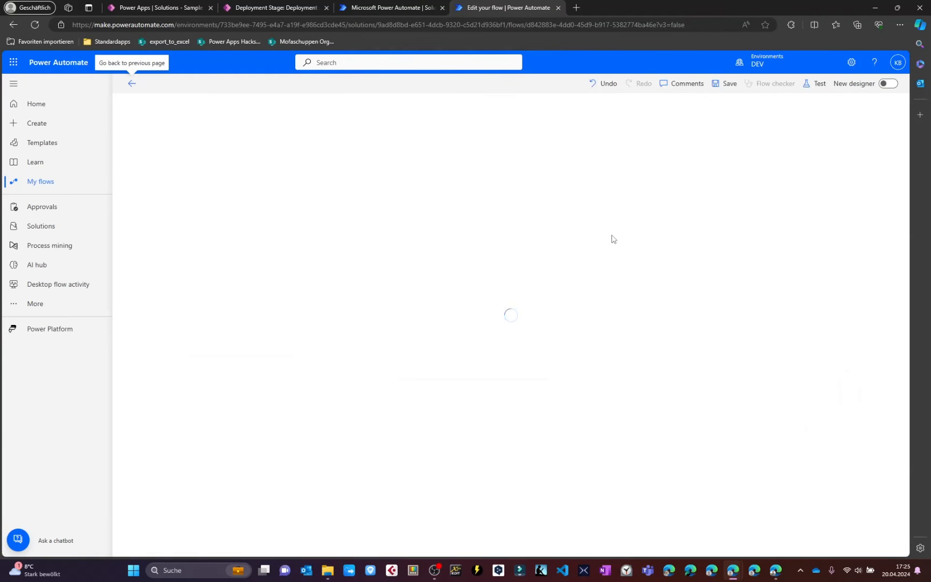
click(539, 205)
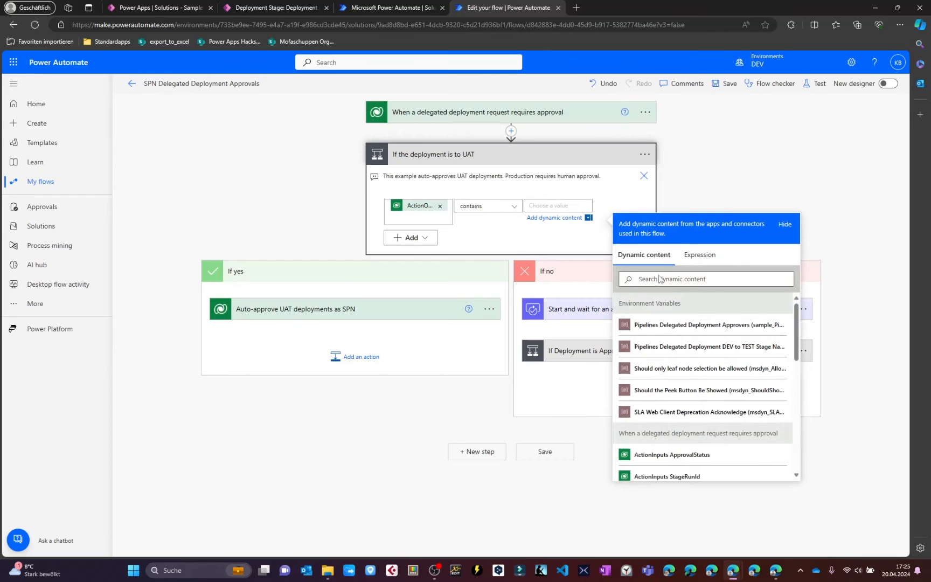
click(702, 352)
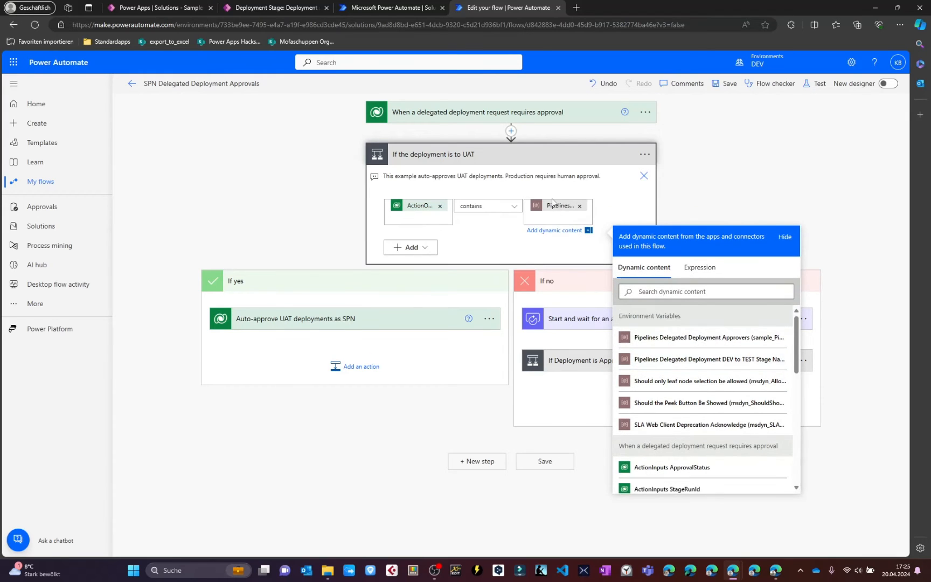
click(339, 248)
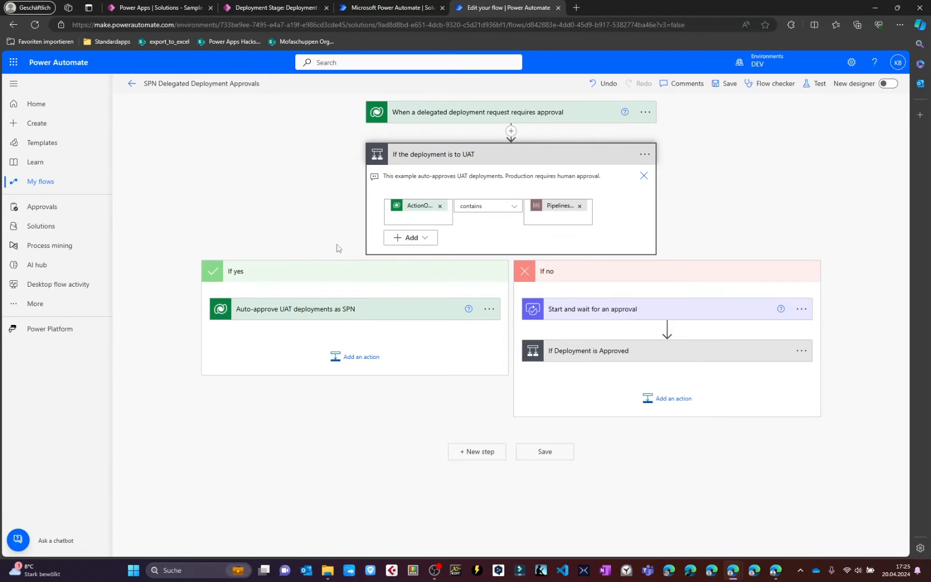
Clear the sample requestor address in the "Start and wait for an approval" action's advanced options and save the flow.
click(594, 310)
scroll(571, 399, down, 3)
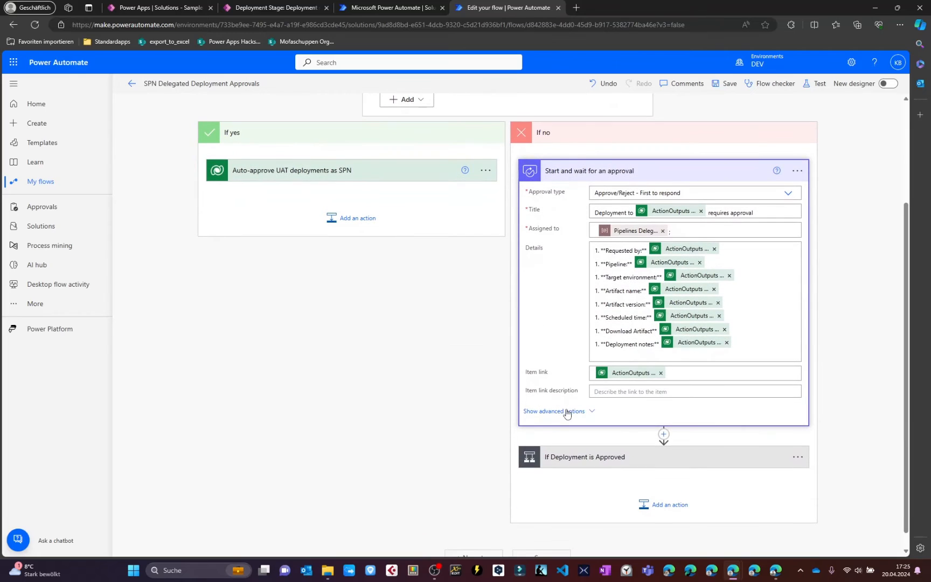
click(555, 411)
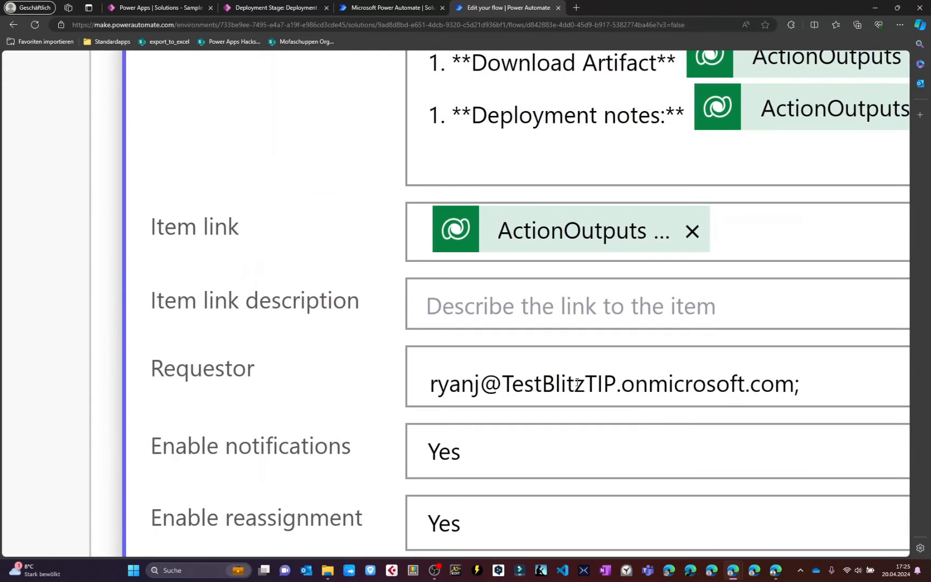
triple_click(471, 399)
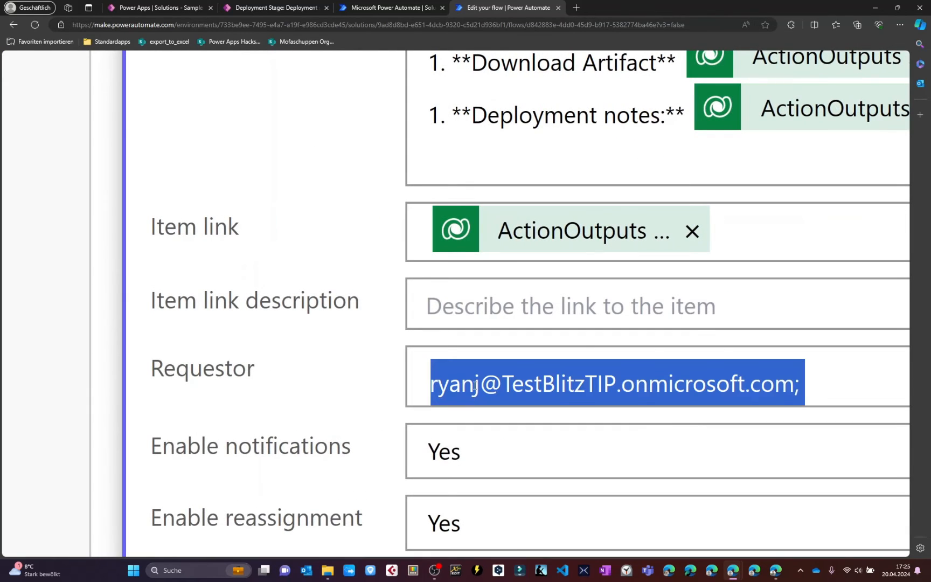
key(BackSpace)
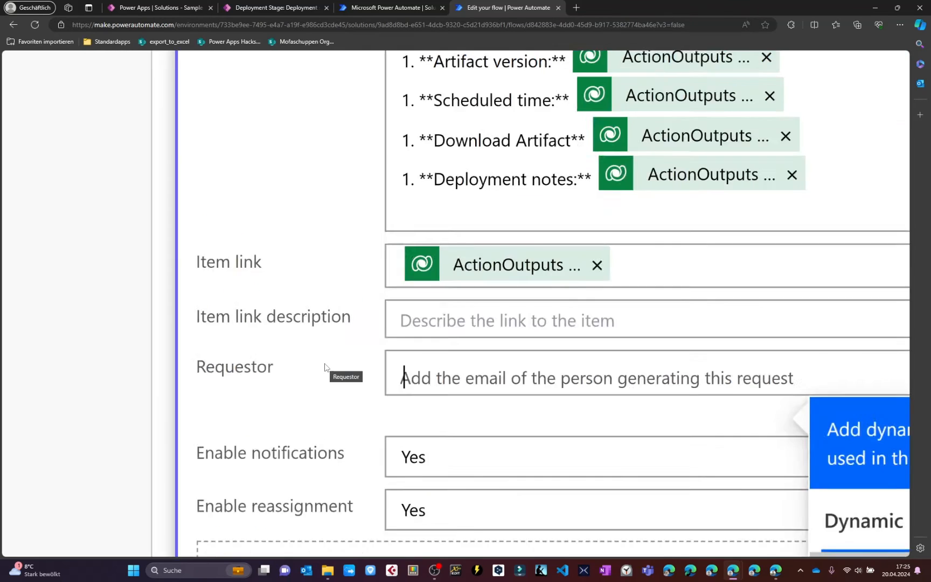
click(174, 346)
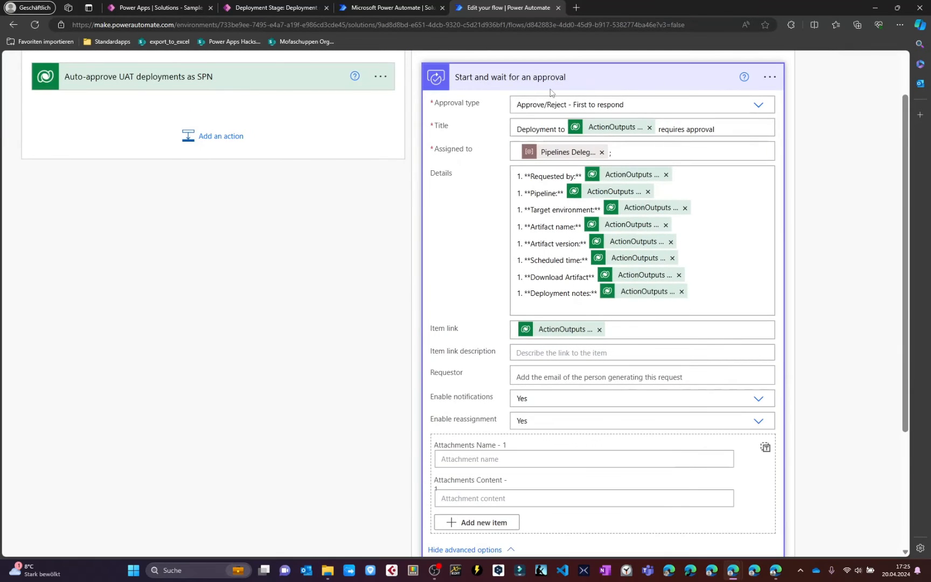
click(727, 85)
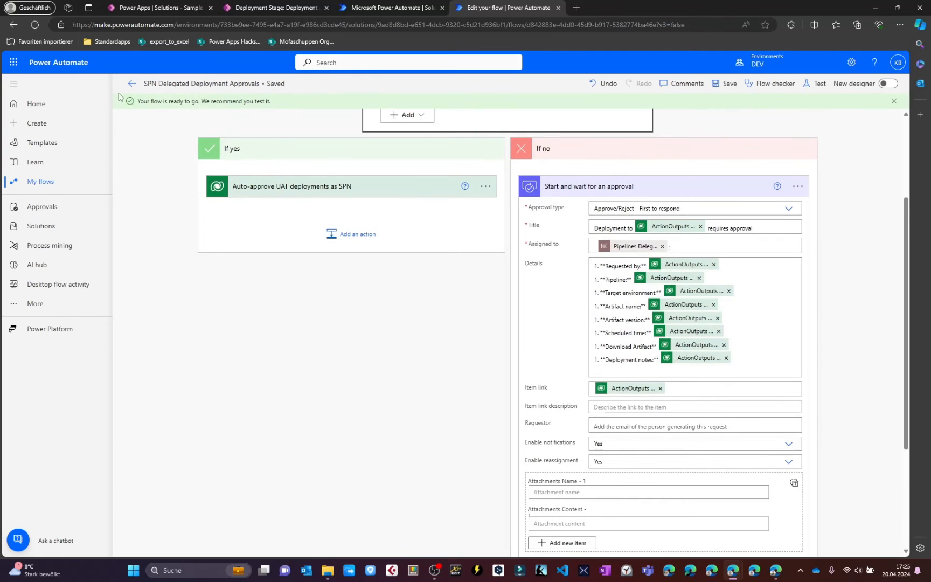
Open the flow's 04:39 PM run from the run history and examine the error in the "Start and wait for an approval" action.
click(131, 83)
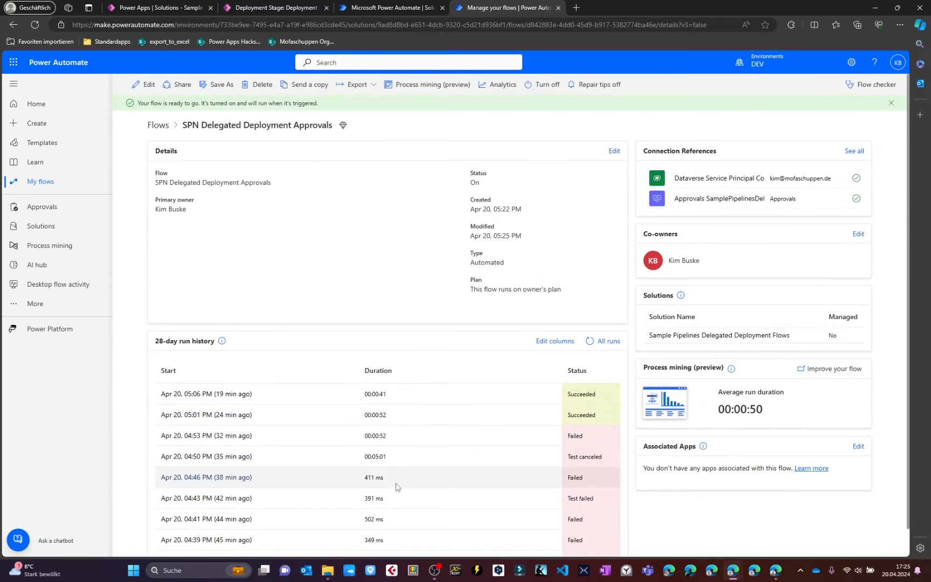
scroll(396, 487, down, 1)
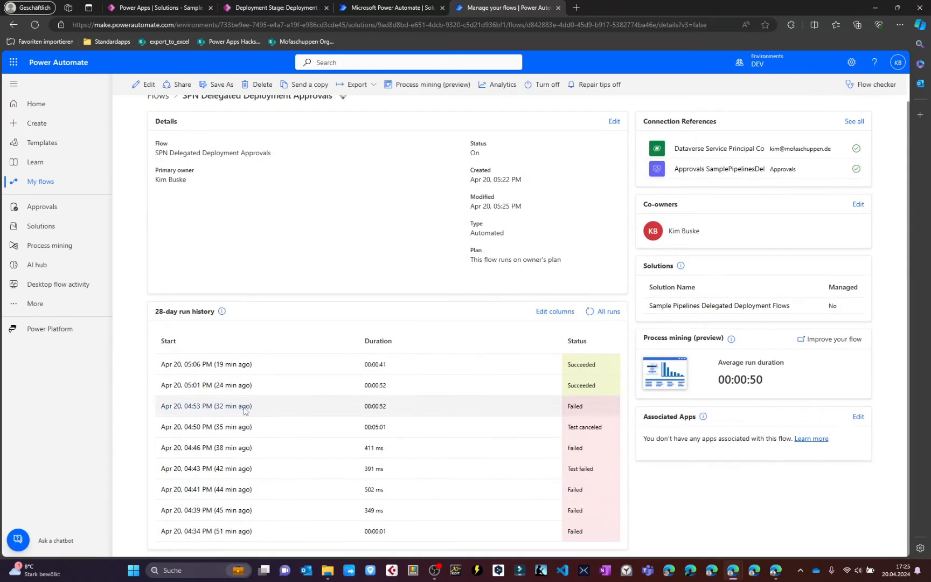
click(240, 509)
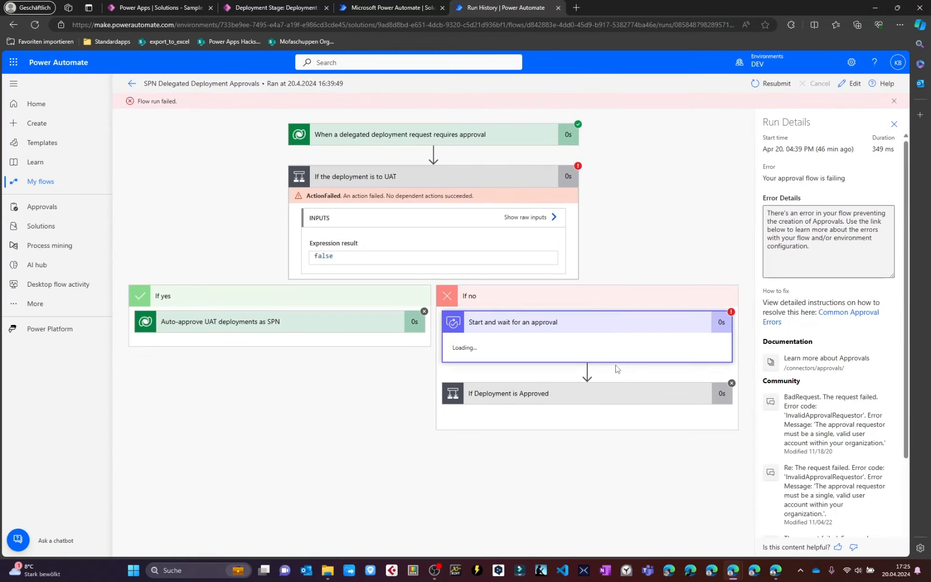
ctrl+scroll(617, 368, up, 5)
triple_click(520, 329)
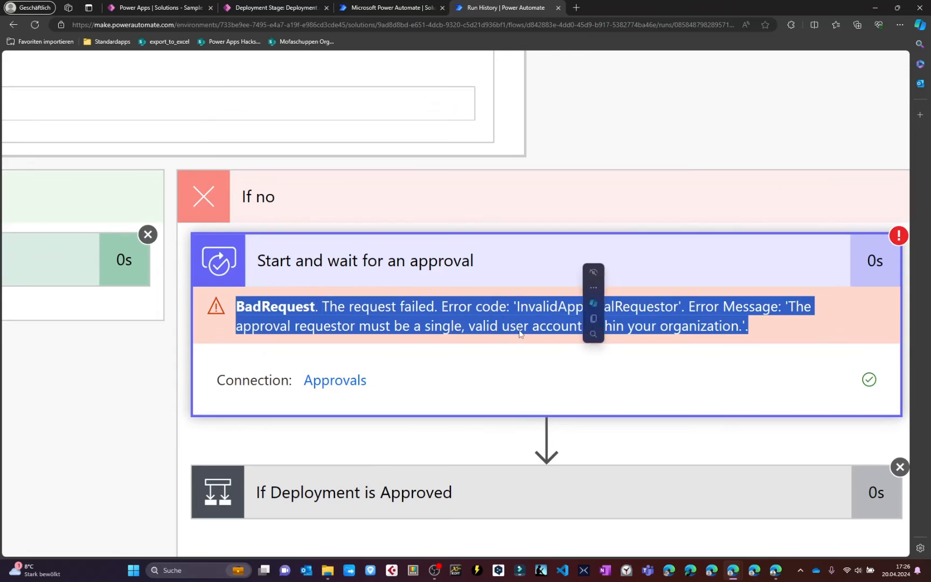
ctrl+scroll(520, 330, down, 5)
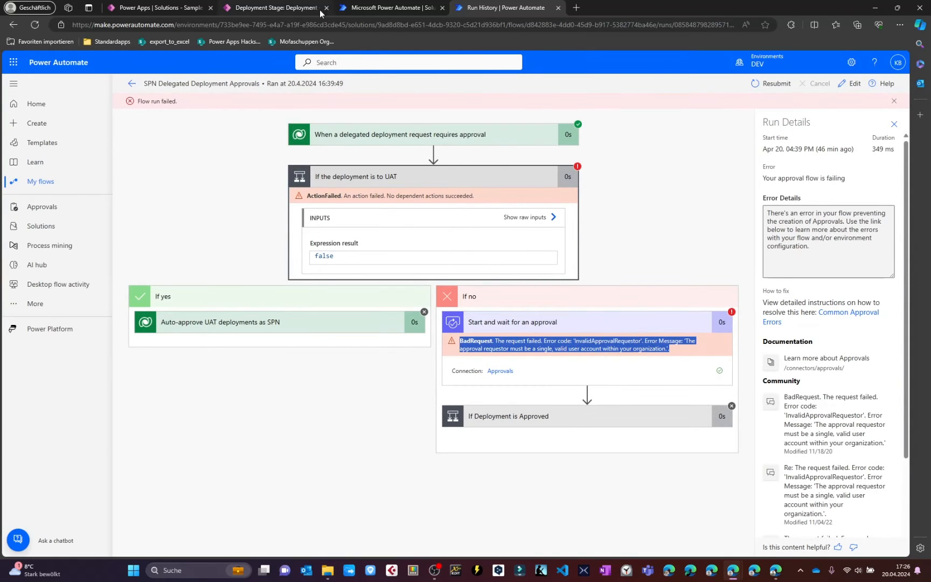
Switch to the Miro board and duplicate the green check mark to mark the 4.5.3 environment variable and sample flow steps as done.
key(alt+Tab)
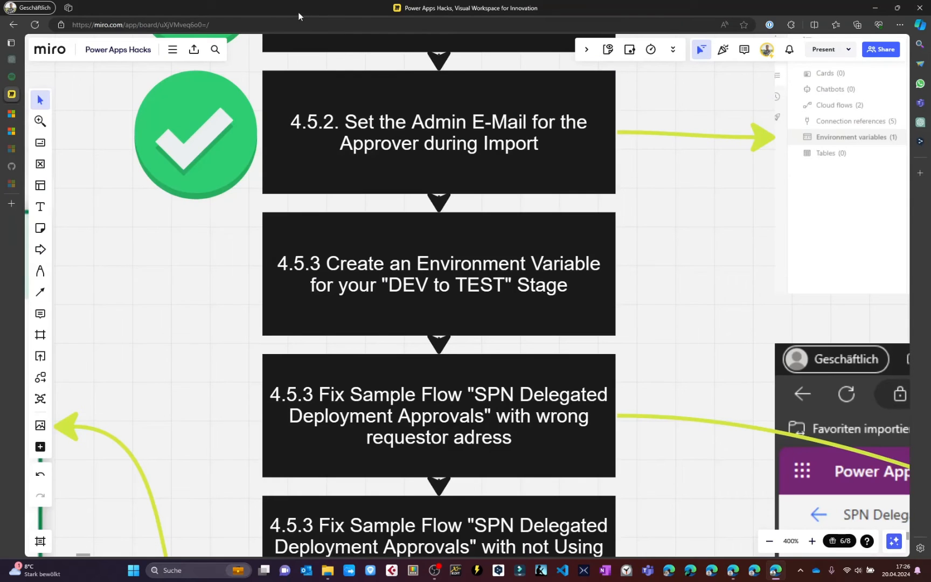
click(225, 131)
key(ctrl+d)
drag(225, 131, 199, 284)
key(ctrl+d)
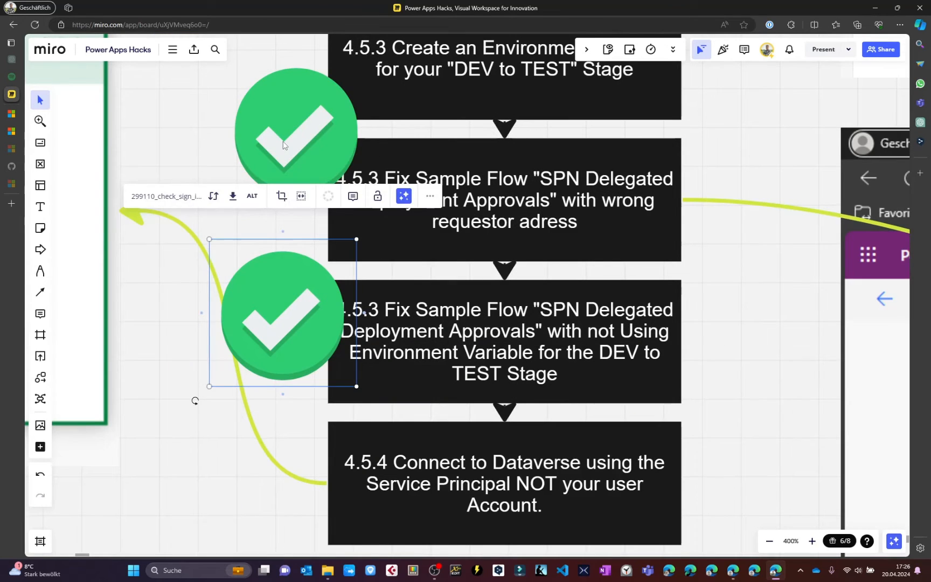
click(296, 136)
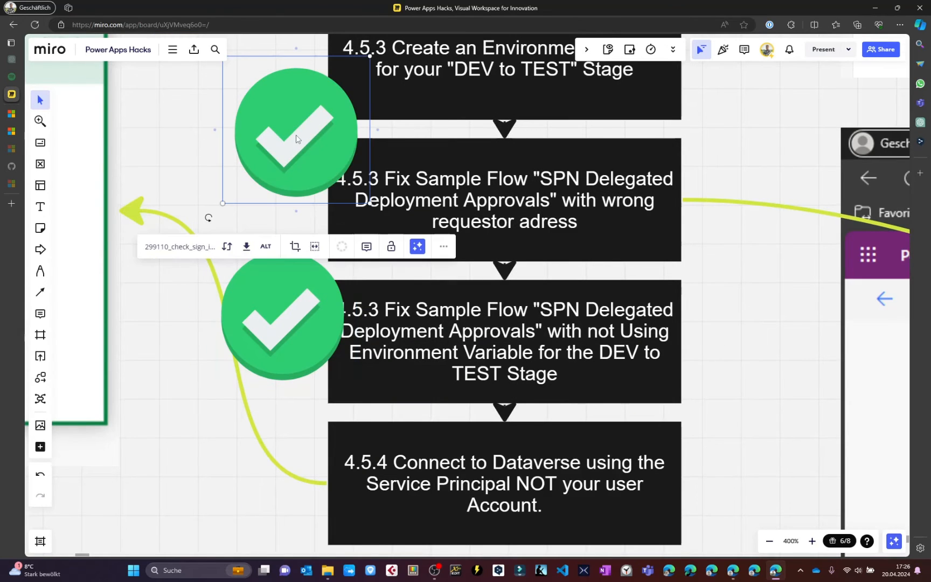
Read step 4.5.4 about connecting to Dataverse using the service principal on the board.
scroll(612, 390, down, 2)
click(519, 377)
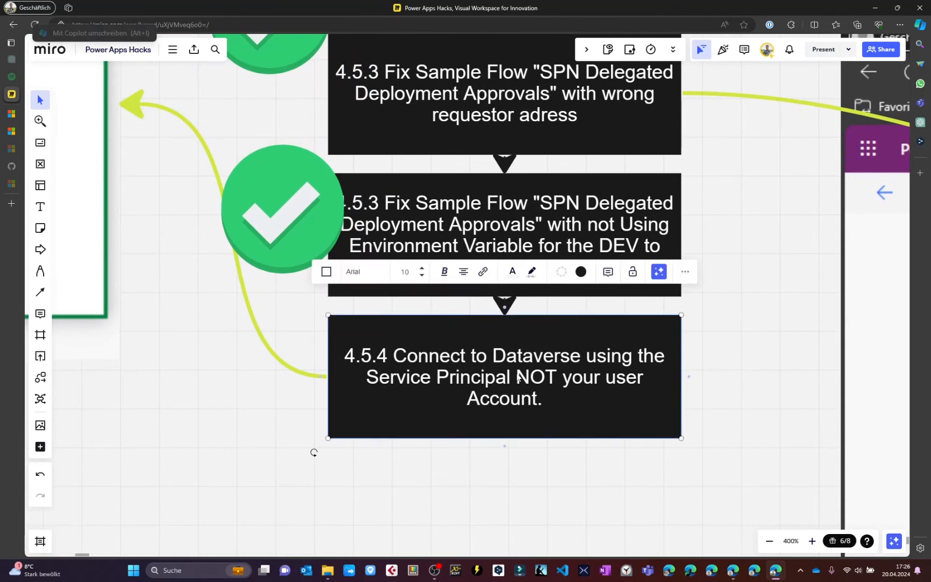
click(498, 370)
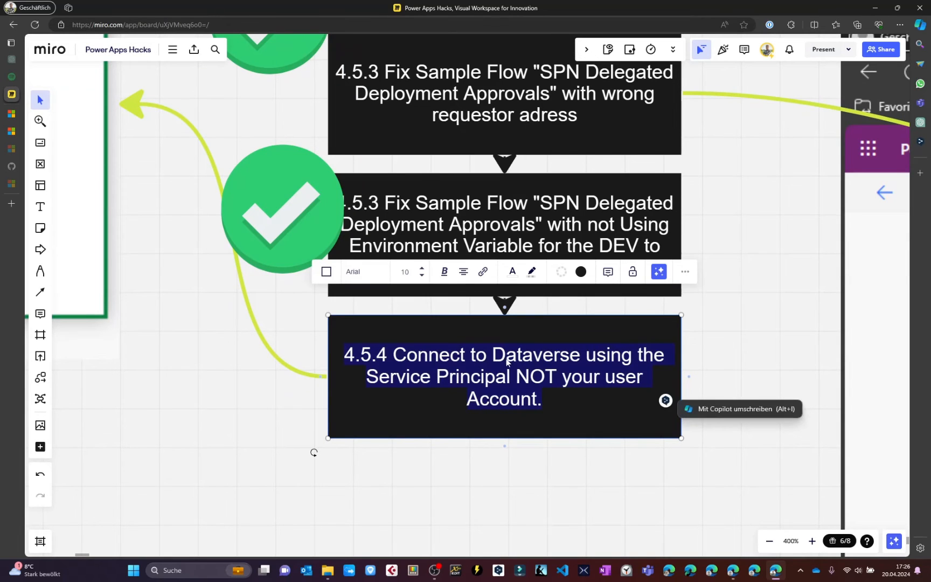
click(500, 354)
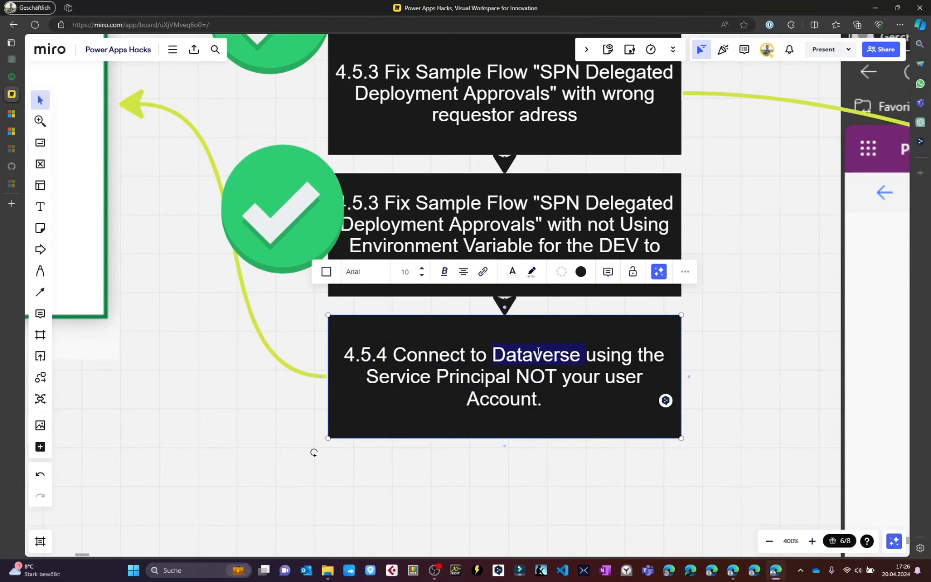
key(ctrl+a)
Switch to Power Automate, open the flow's 04:53 PM run and expand it down to the failed "Approve deployment as SPN" action.
key(alt+Tab)
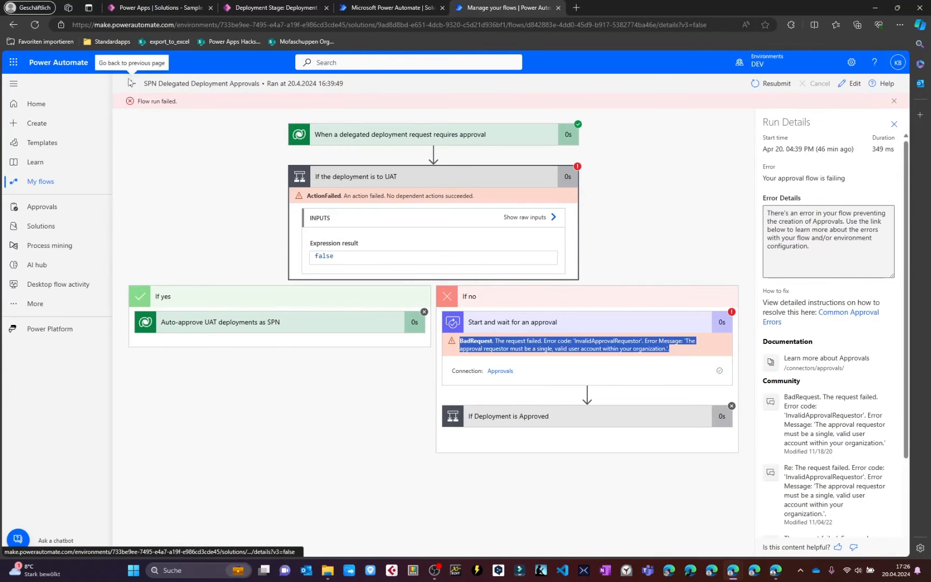
click(129, 83)
scroll(284, 260, down, 1)
click(266, 426)
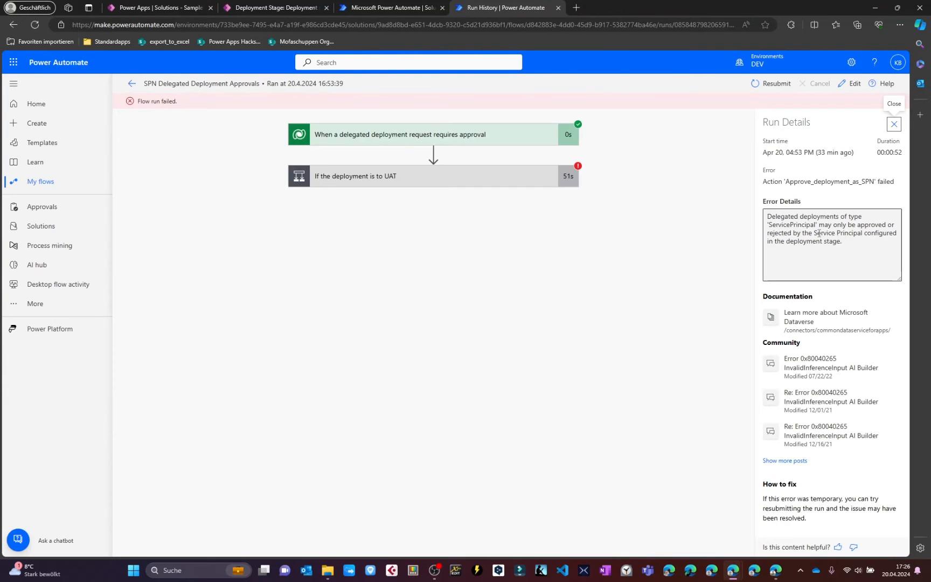
click(479, 174)
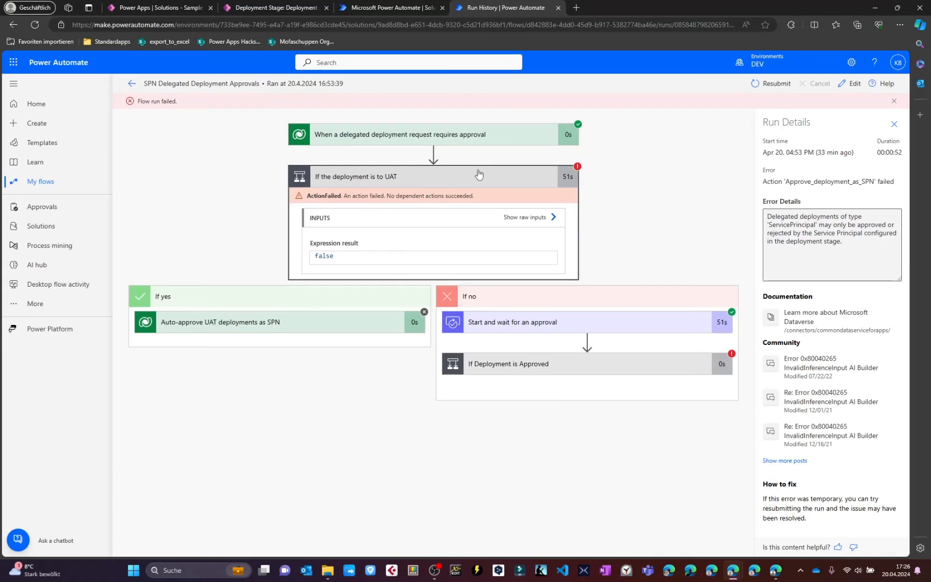
click(638, 364)
scroll(582, 461, down, 1)
click(582, 462)
scroll(582, 461, down, 5)
scroll(596, 406, right, 3)
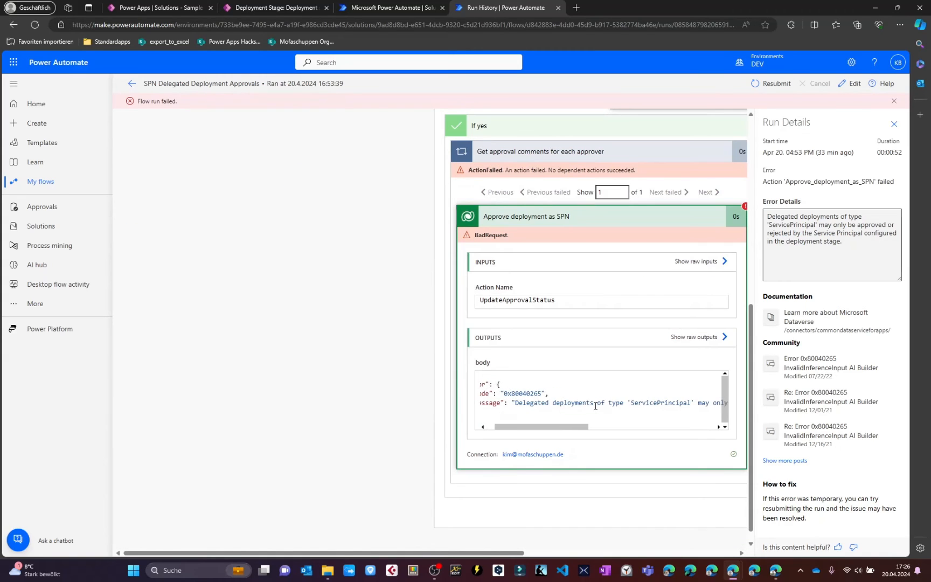
Read the run's error details for the "Approve deployment as SPN" action and return to the flow's details page.
scroll(595, 406, right, 1)
scroll(800, 237, up, 5)
scroll(799, 237, right, 4)
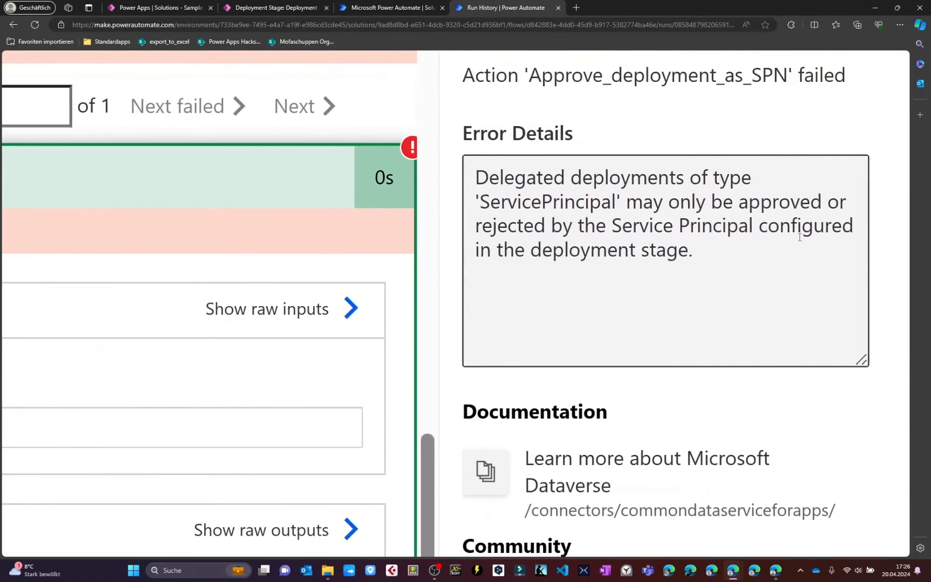
scroll(800, 237, left, 1)
triple_click(656, 201)
double_click(655, 201)
click(677, 207)
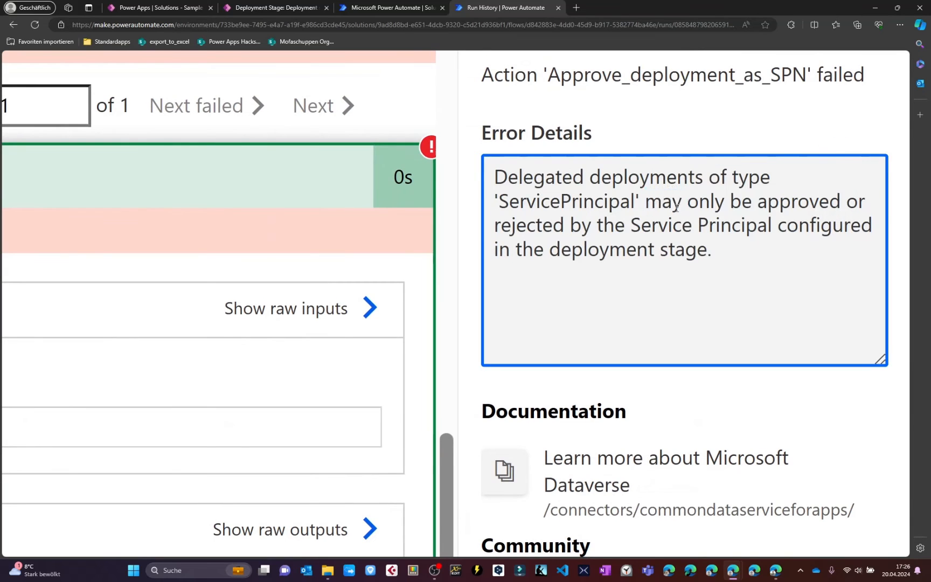
triple_click(677, 208)
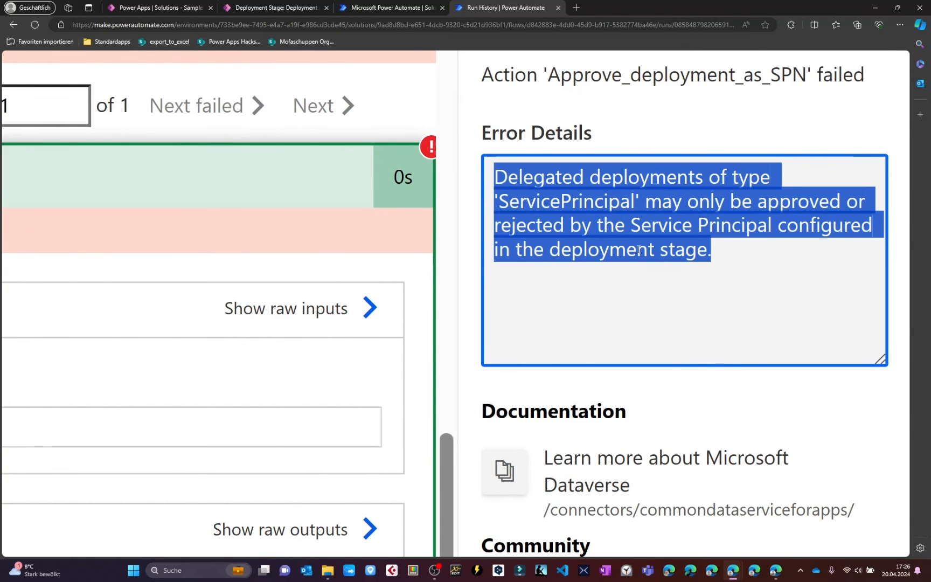
key(ctrl+0)
key(alt+Left)
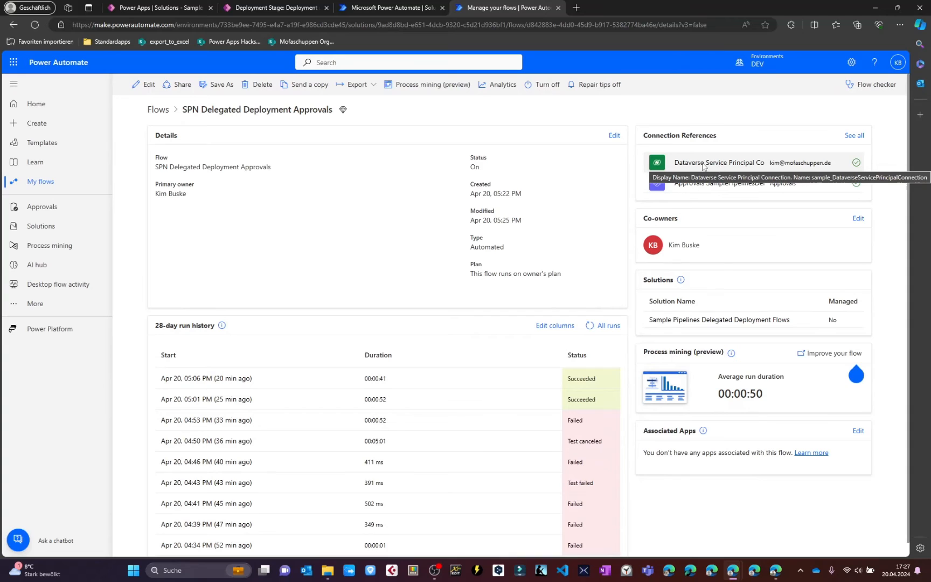
Delete the Service-Principal-Power-Platform-Deployment Microsoft Dataverse connection from the connections in DEV.
click(38, 310)
click(154, 357)
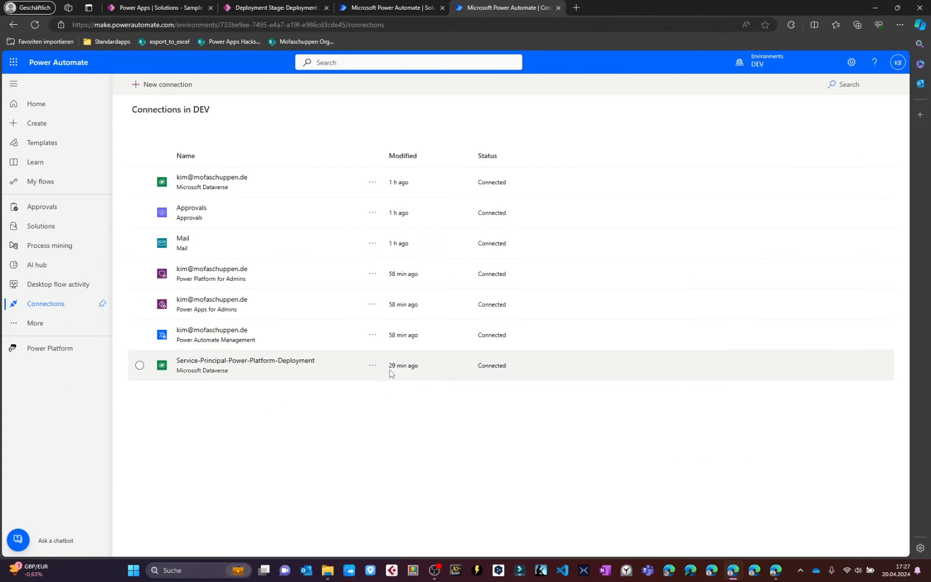
click(372, 366)
click(384, 414)
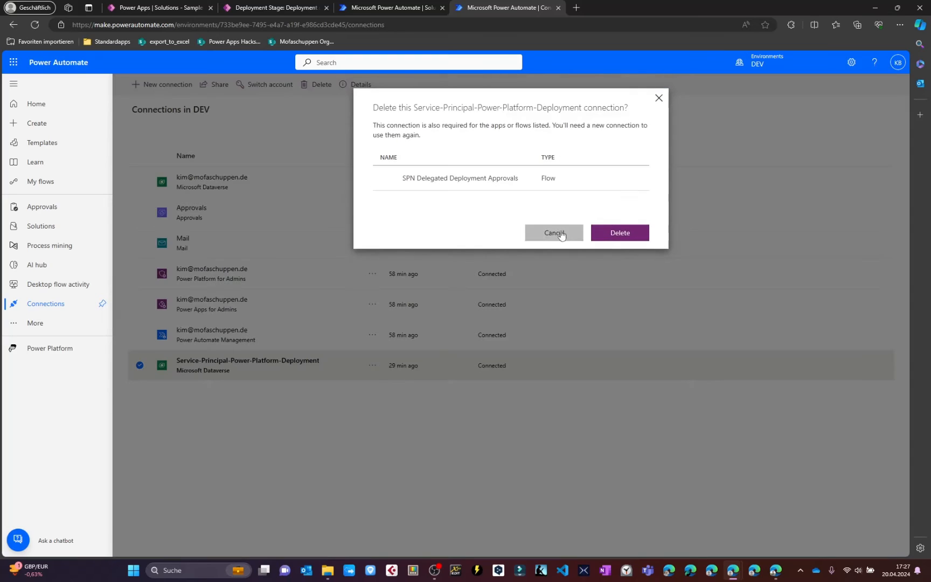
click(614, 237)
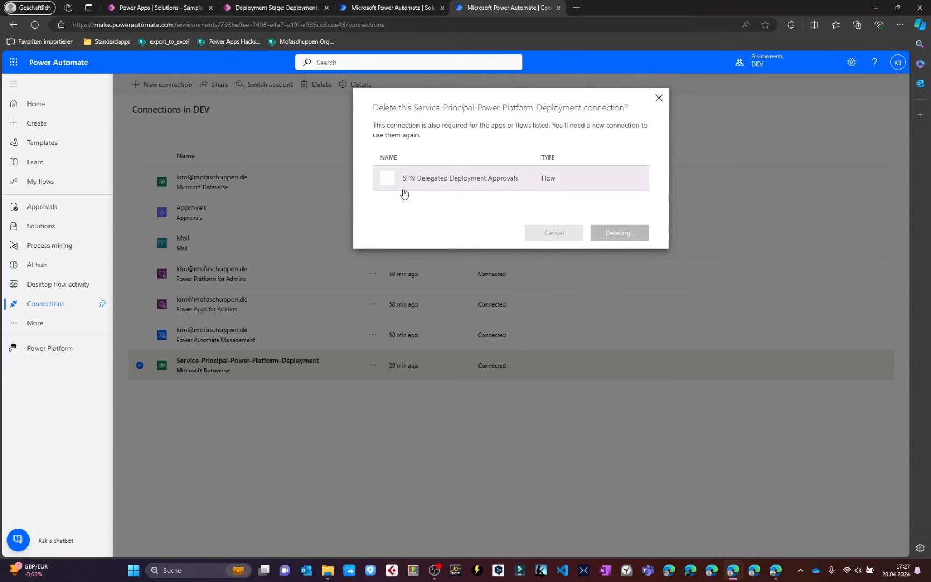
Open the SPN Delegated Deployment Approvals flow for editing and start a new service principal connection on its Dataverse trigger.
click(475, 183)
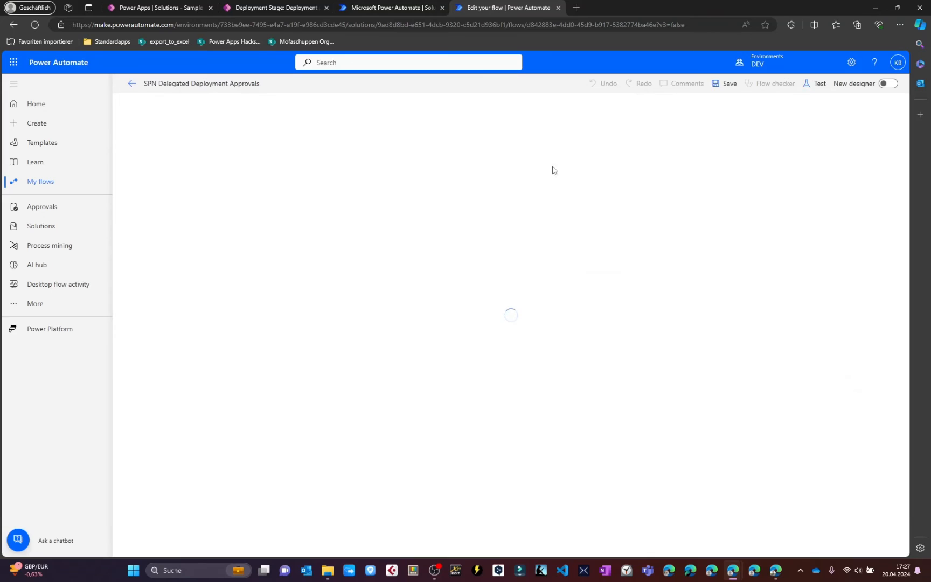
click(645, 113)
click(703, 322)
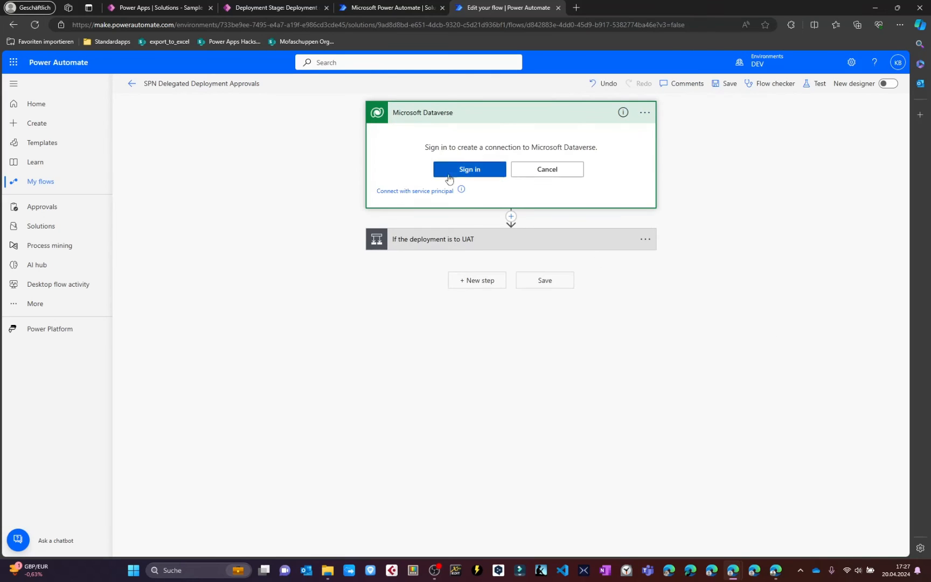
click(399, 189)
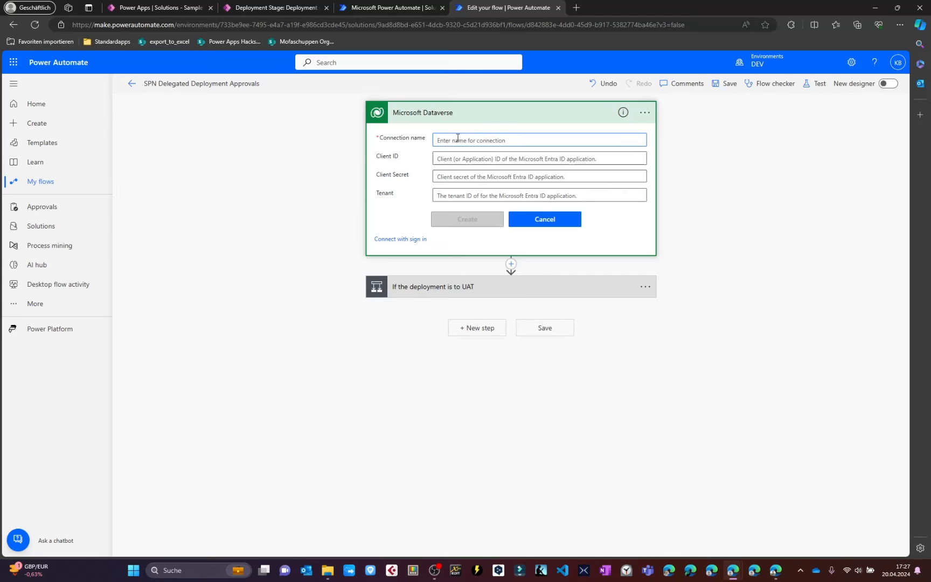
Name the connection Service-Principal-Power-Platform-Deployment and fill in its Client ID with the application ID copied from the Azure app registration.
key(super+v)
key(alt+Tab)
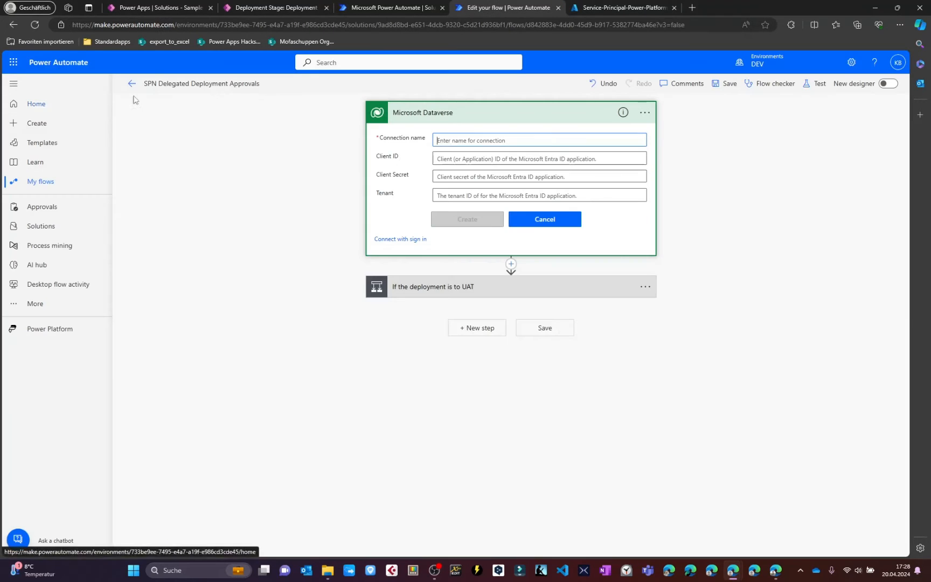
text(Service-Principal-Power-Platform-Deployment)
key(ctrl+Tab)
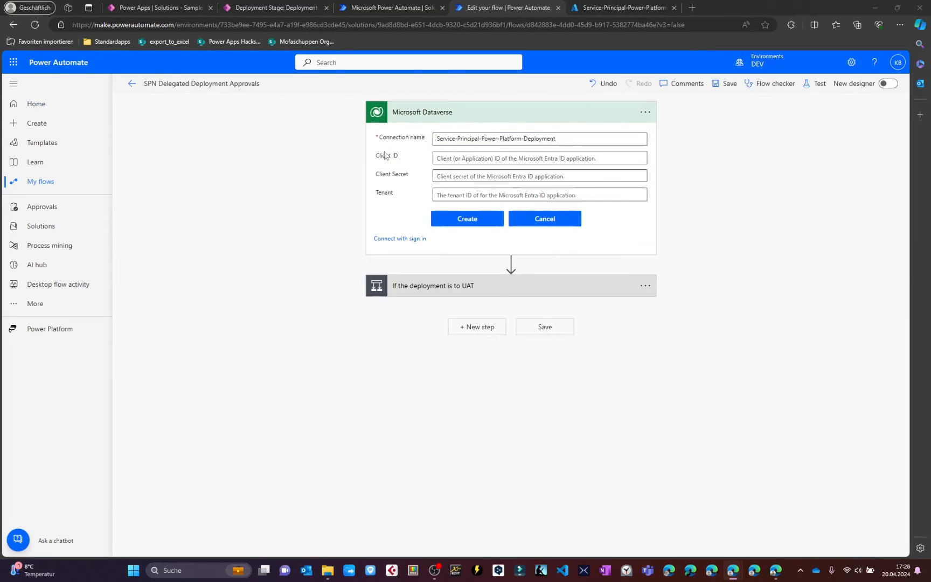
click(351, 179)
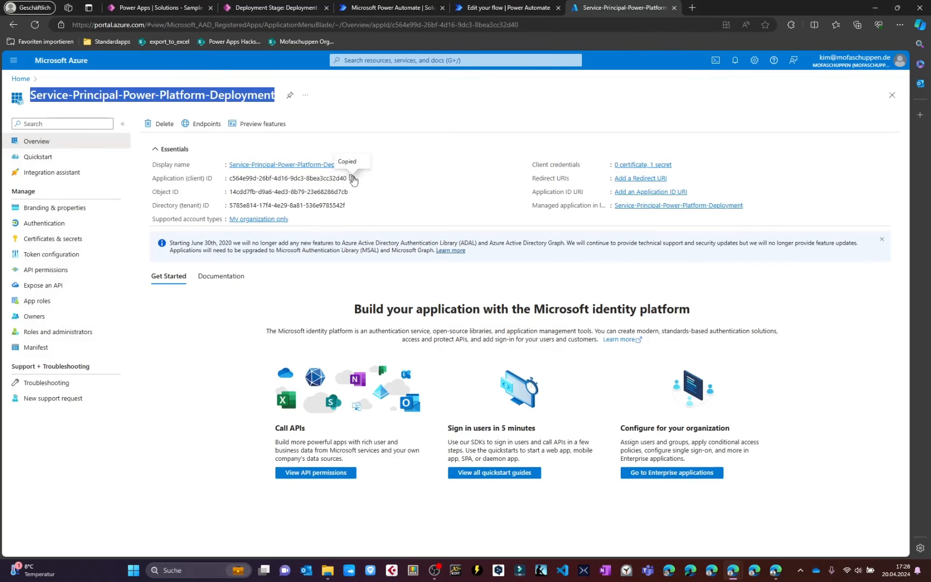
key(ctrl+shift+Tab)
click(451, 156)
key(ctrl+v)
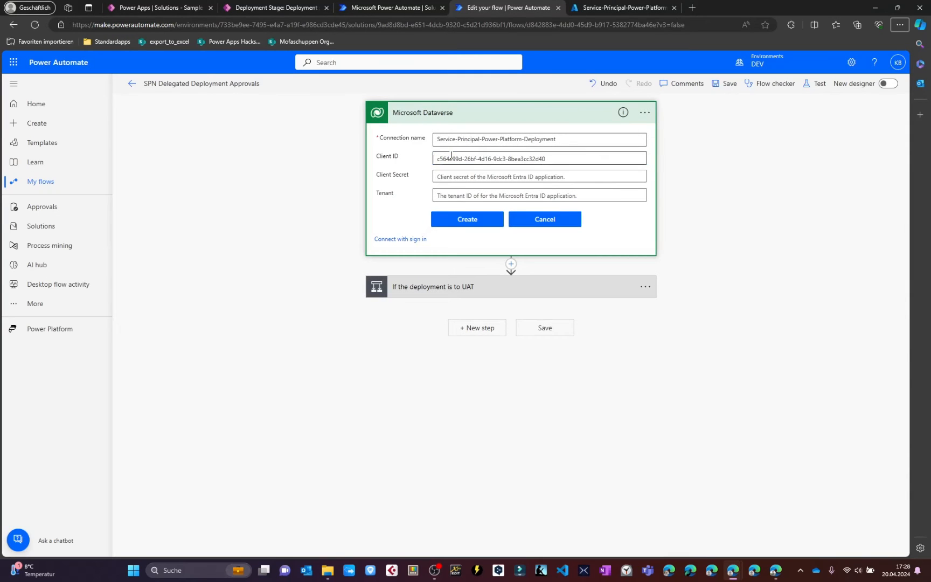
Create a new client secret for the app registration in Azure and paste it into the connection's Client Secret field.
key(ctrl+Tab)
click(60, 242)
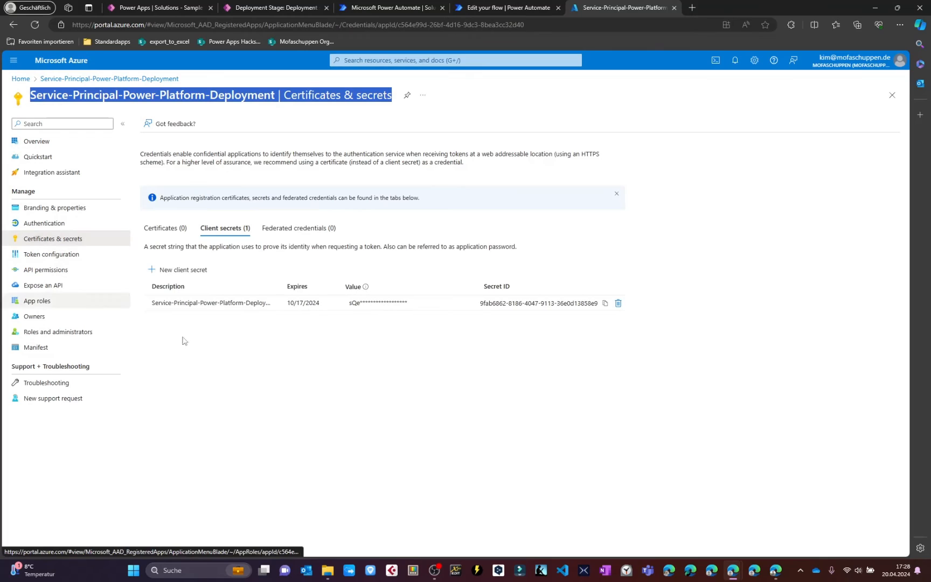
click(182, 274)
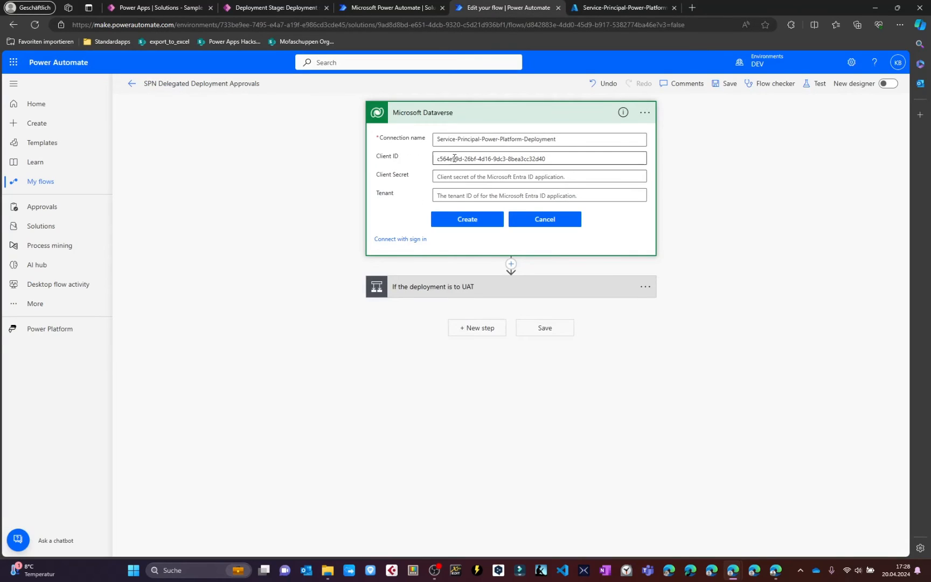
click(462, 174)
key(ctrl+v)
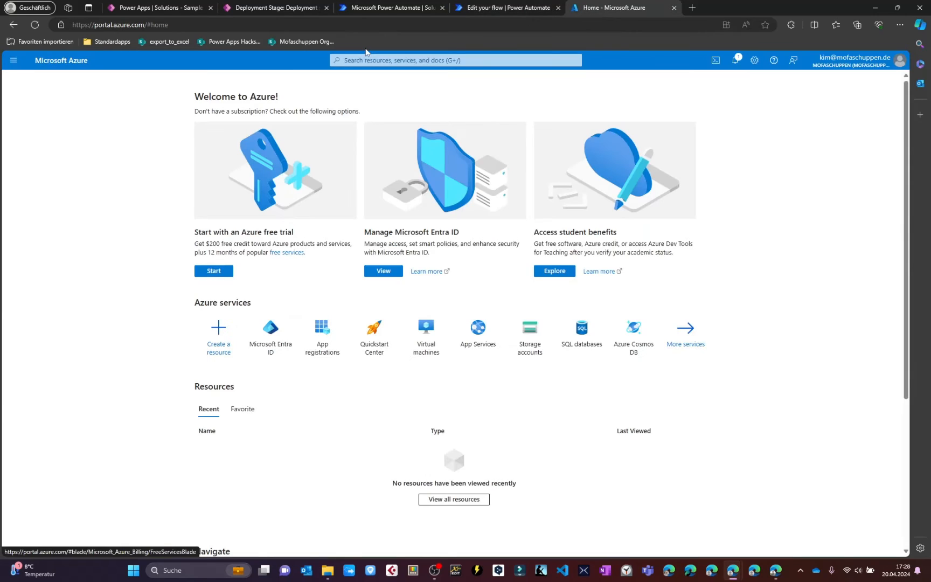
Look up the tenant ID in Azure, enter it in the connection's Tenant field, and create the connection without storing its password in the browser.
click(375, 60)
text(tenat)
key(BackSpace)
text(nt)
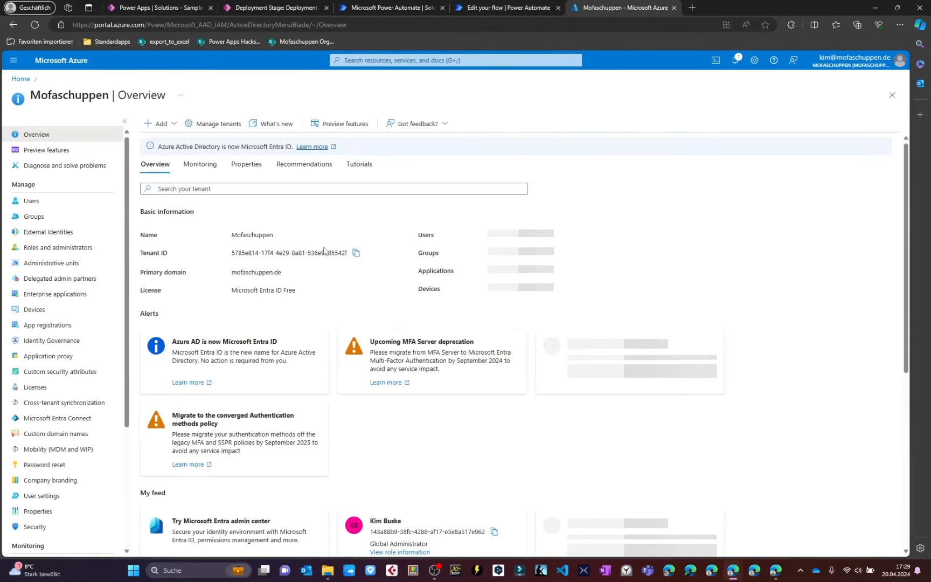
click(520, 7)
click(467, 194)
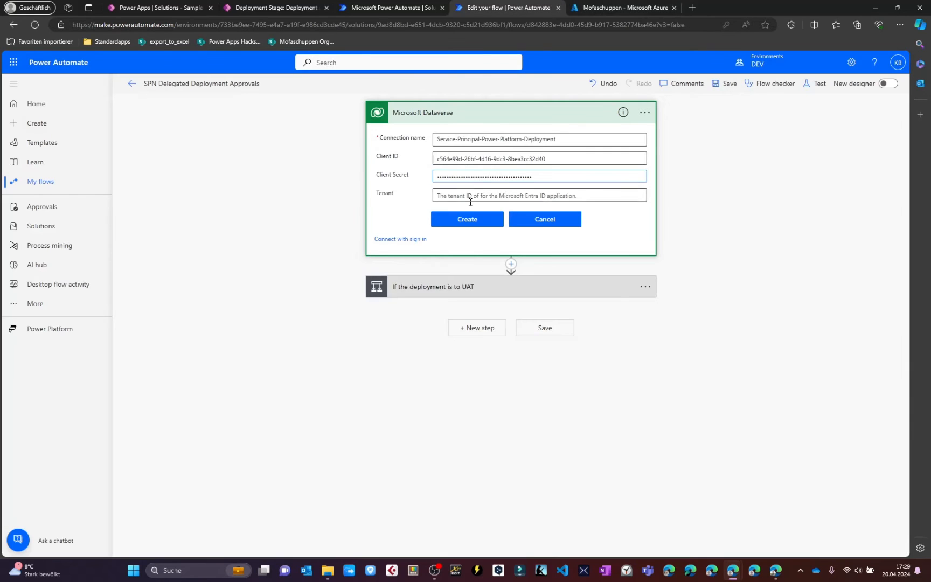
key(ctrl+v)
click(478, 219)
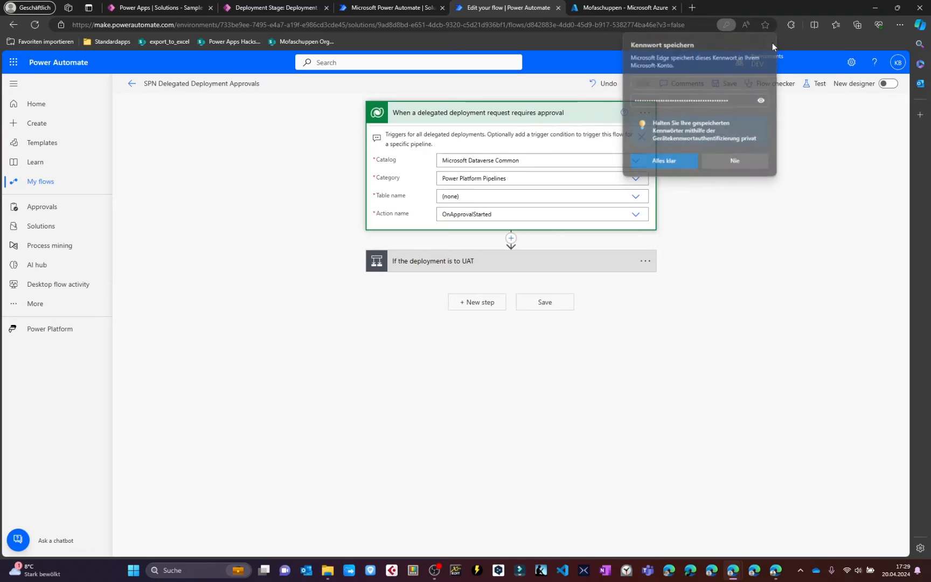
click(770, 39)
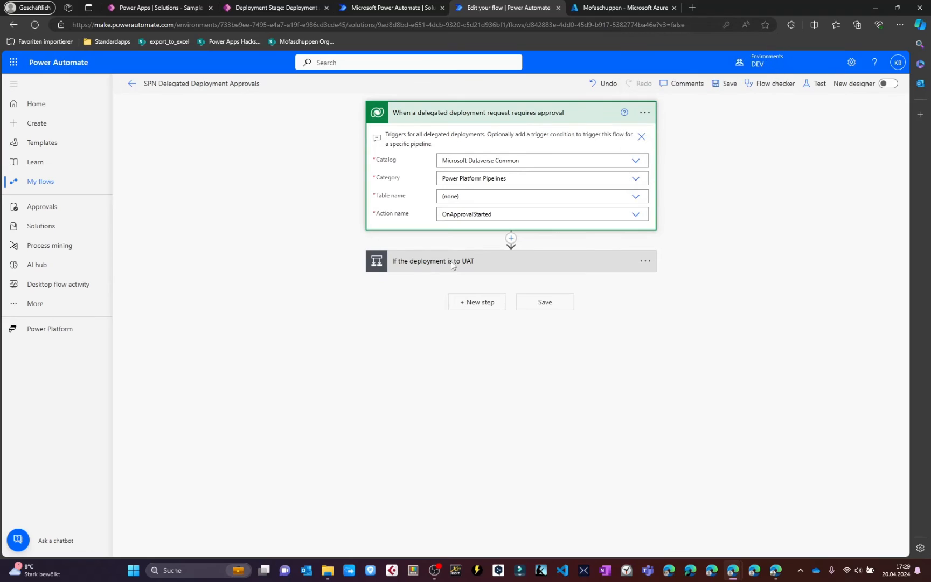
Check which connection reference the delegated deployment trigger uses and save the flow.
click(428, 113)
click(432, 155)
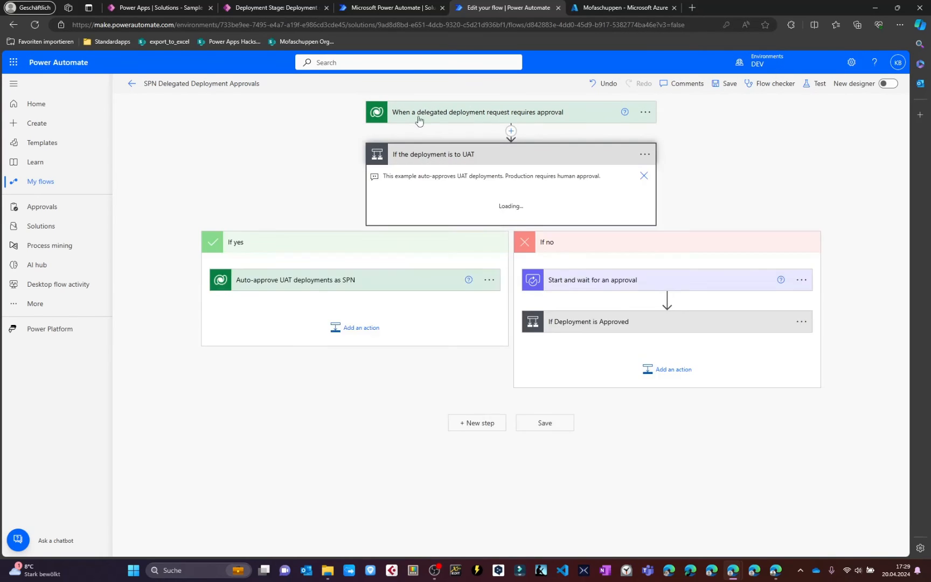
click(416, 114)
click(641, 112)
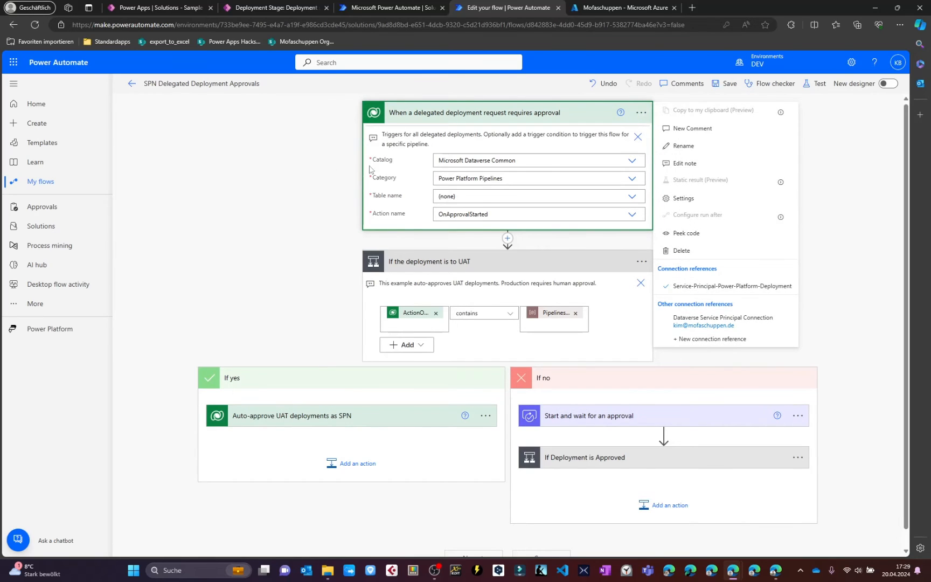
click(418, 109)
click(426, 108)
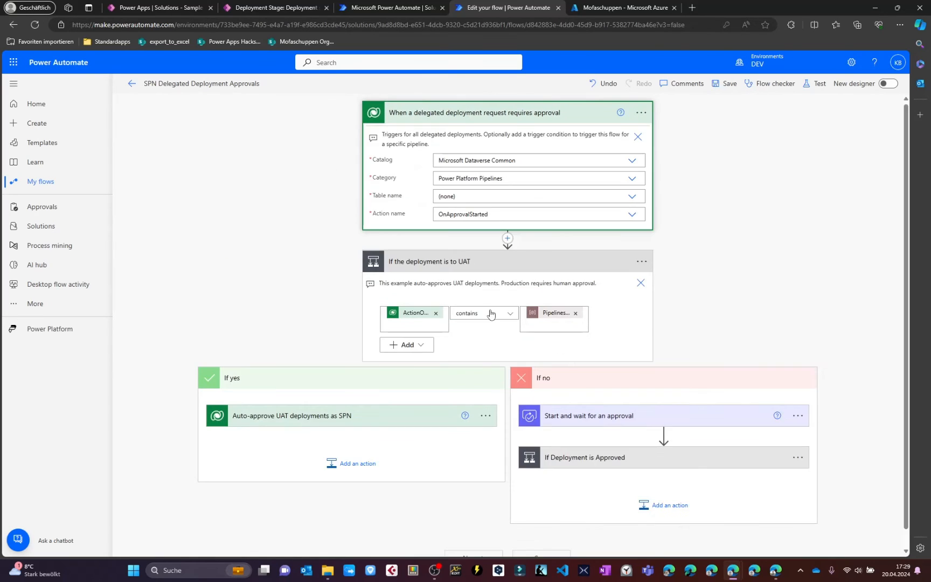
click(722, 84)
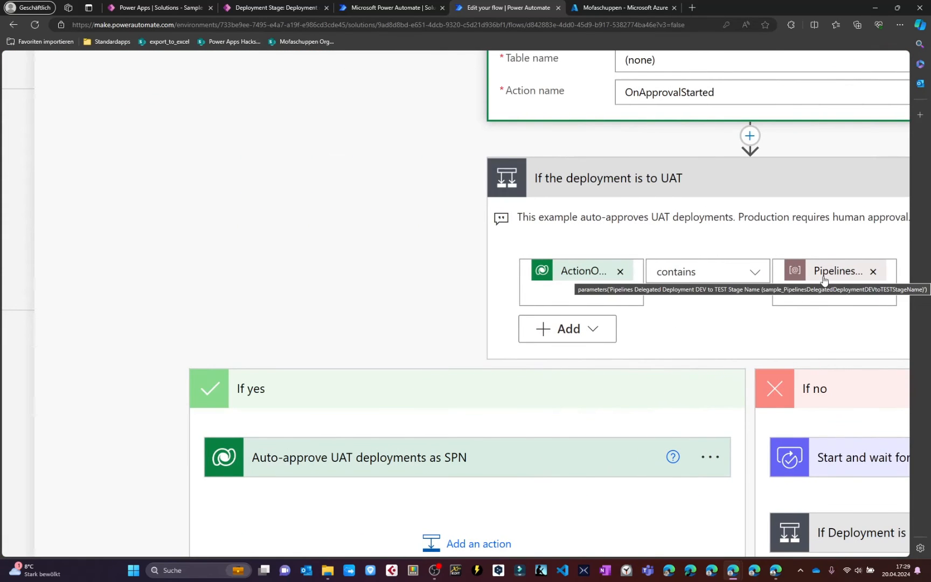
Examine the "If the deployment is to UAT" condition and the "If Deployment is Approved" condition in its "If no" branch.
scroll(583, 284, down, 5)
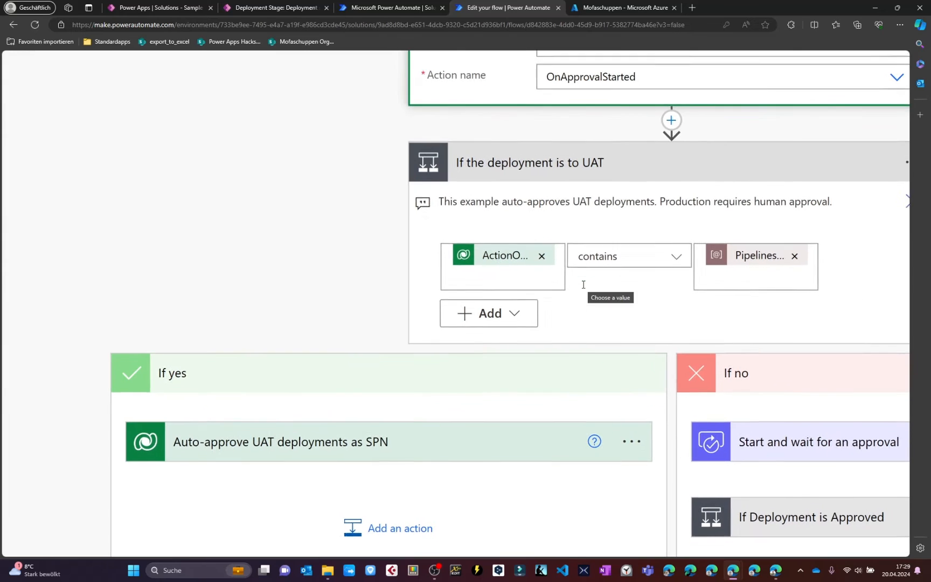
scroll(744, 437, right, 1)
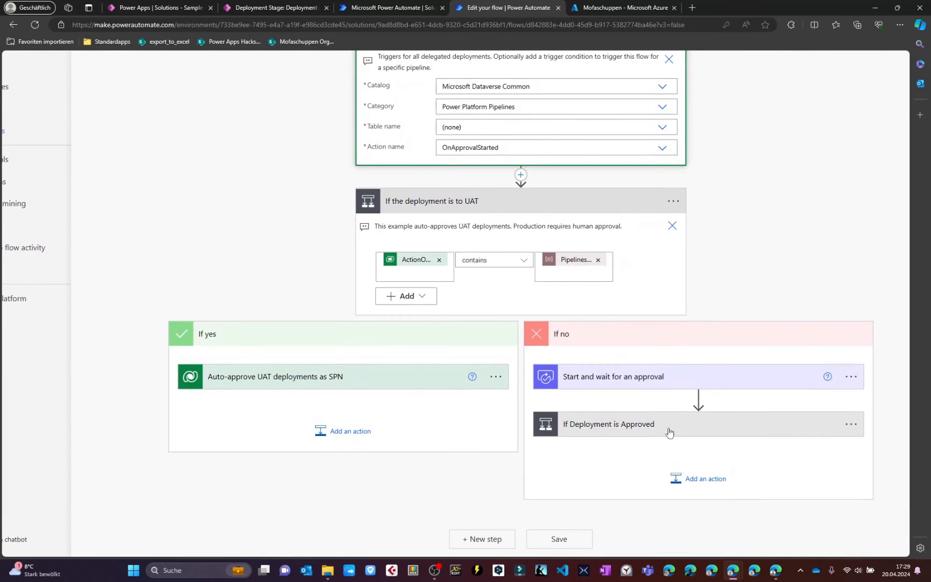
click(666, 430)
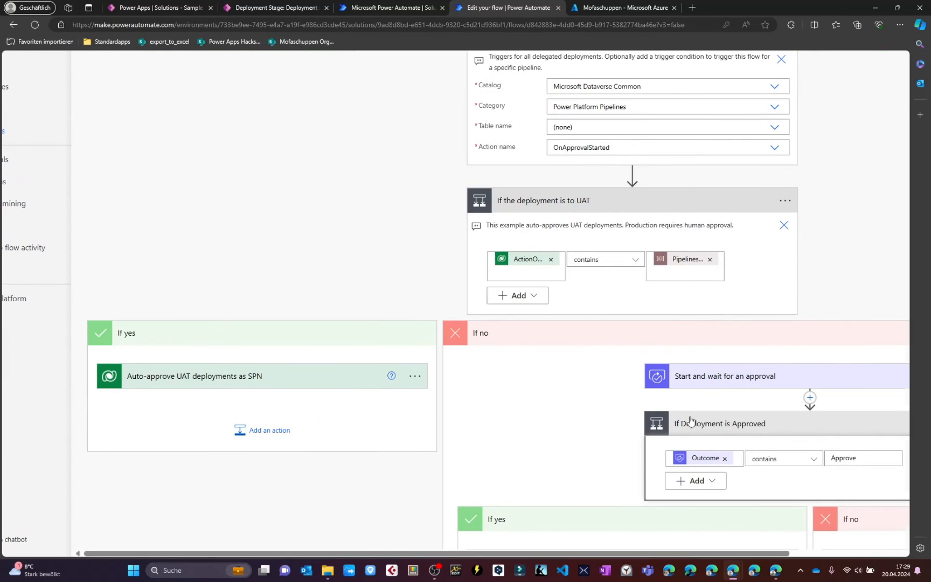
click(690, 421)
scroll(742, 391, up, 5)
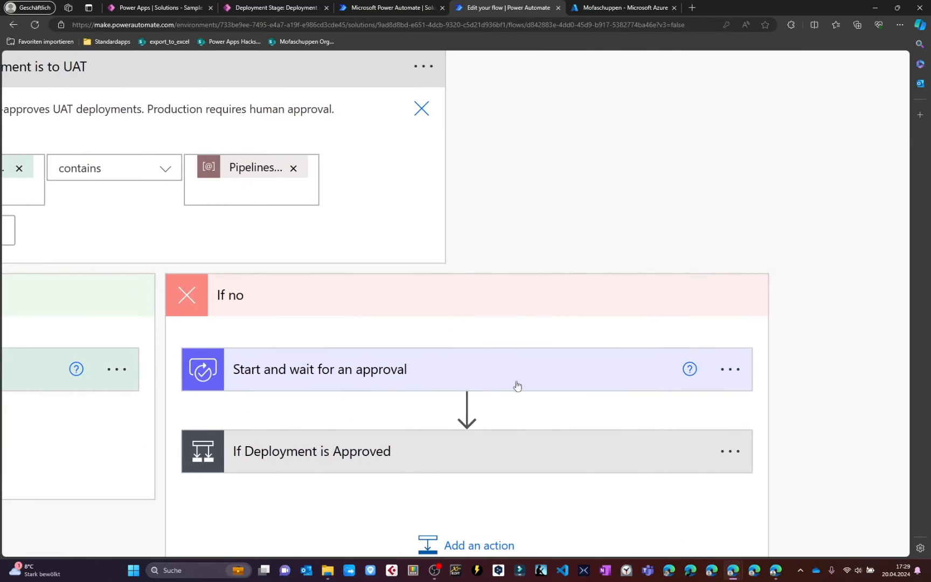
Cancel the pending DEV to TEST deployment in the Power Apps maker window and start a new deployment for that stage.
scroll(462, 377, down, 5)
scroll(235, 204, up, 1)
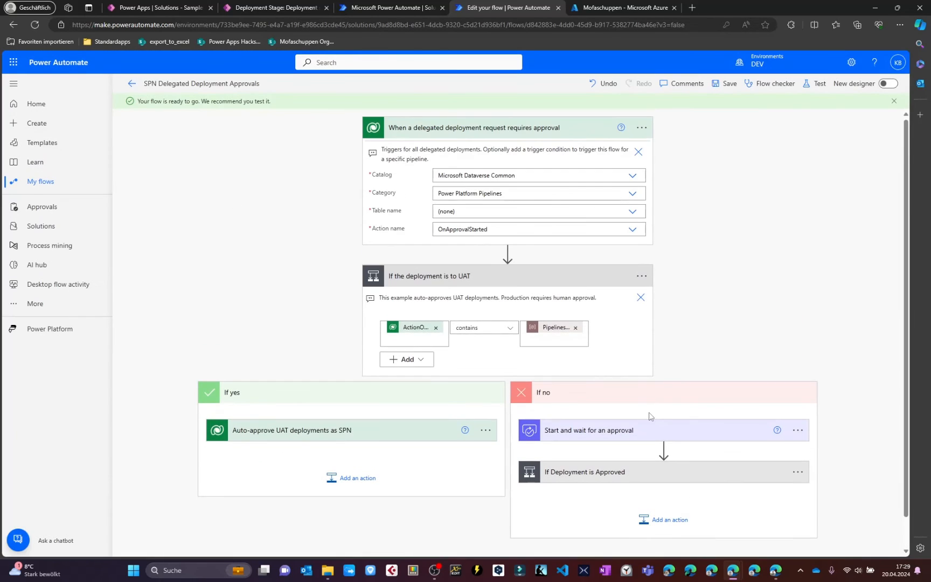
mouse_move(733, 570)
click(789, 512)
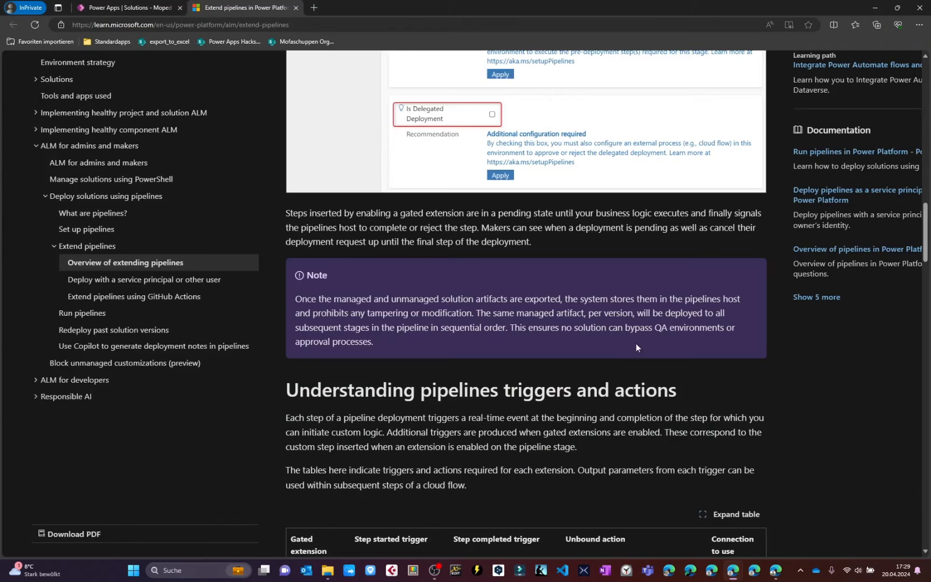
click(132, 7)
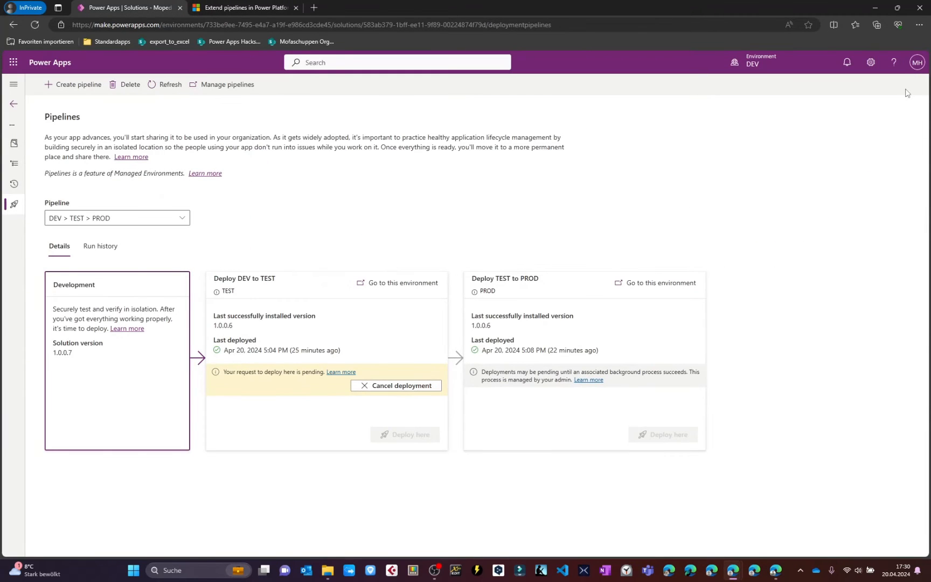
click(910, 66)
click(405, 385)
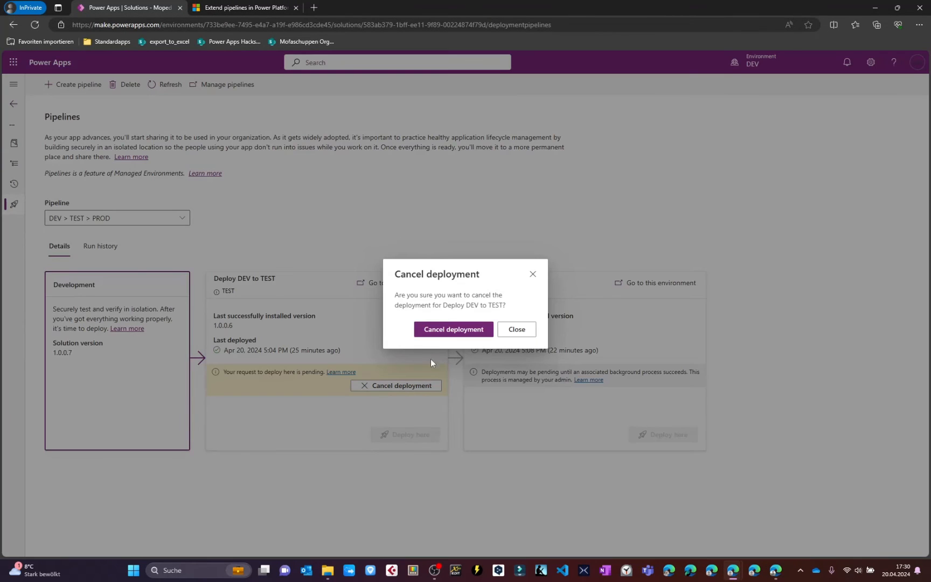
click(434, 330)
click(400, 435)
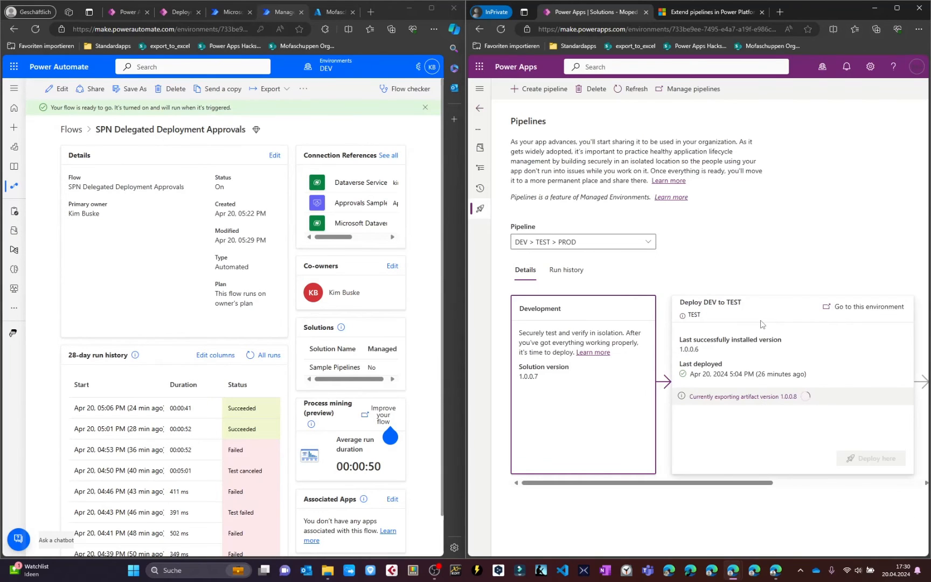
Refresh the SPN Delegated Deployment Approvals run history and examine the details of the latest run.
click(250, 355)
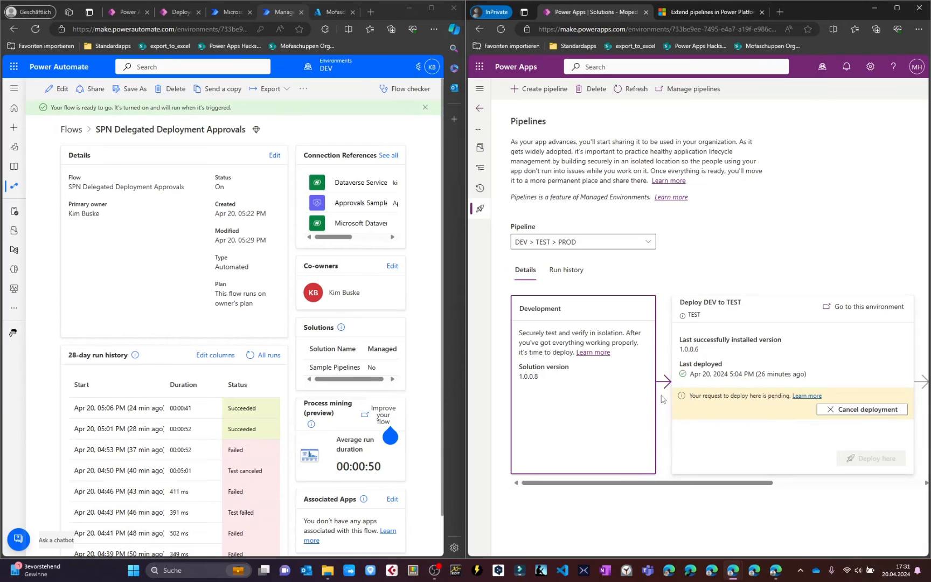
click(251, 356)
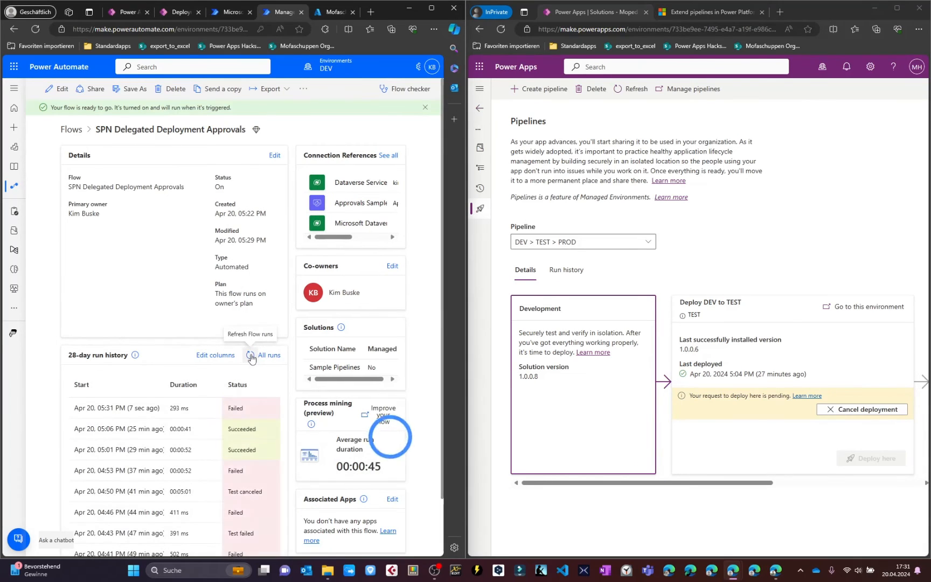
click(113, 411)
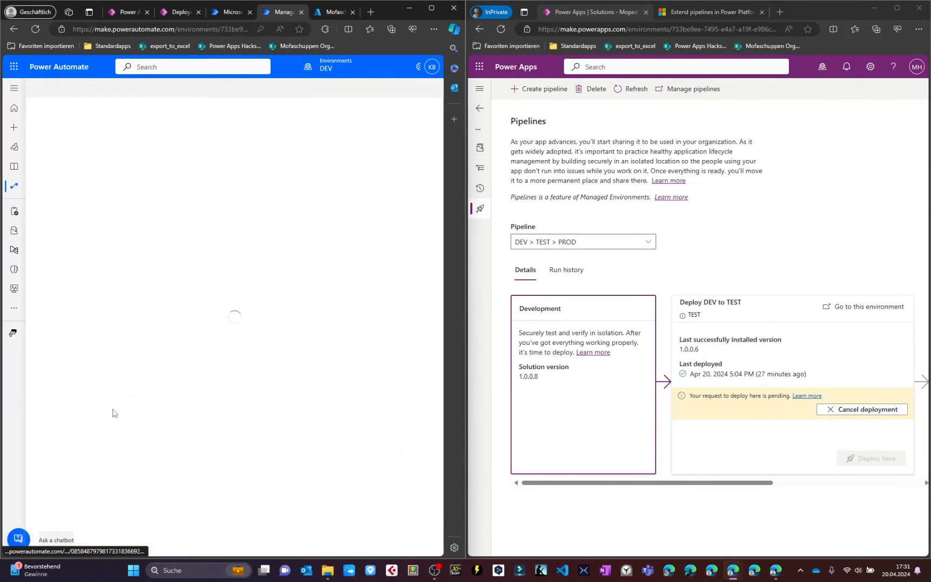
click(425, 12)
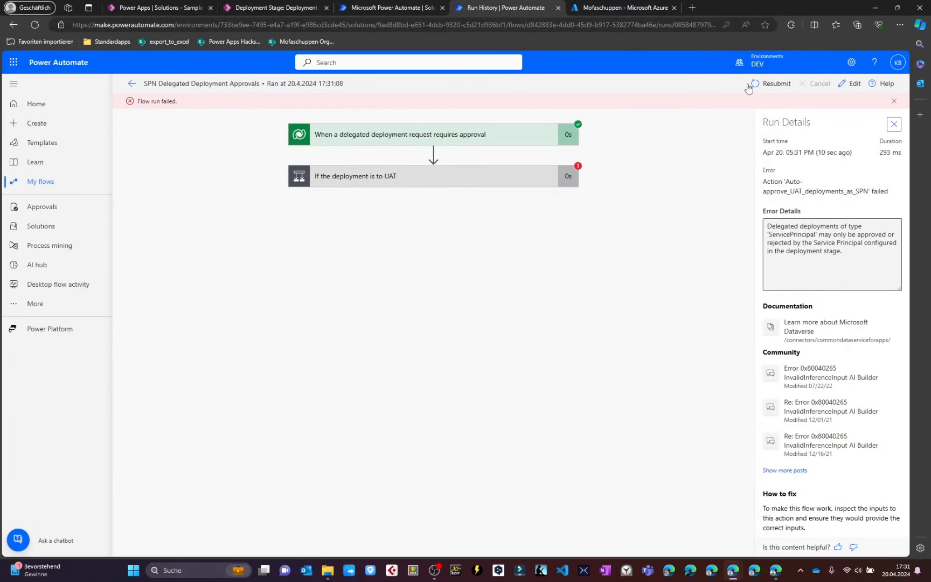
Edit the flow and switch the "Auto-approve UAT deployments as SPN" action to the Microsoft Dataverse SamplePipelinesDelegatedDeploymentFlows-a6087 connection reference.
click(852, 83)
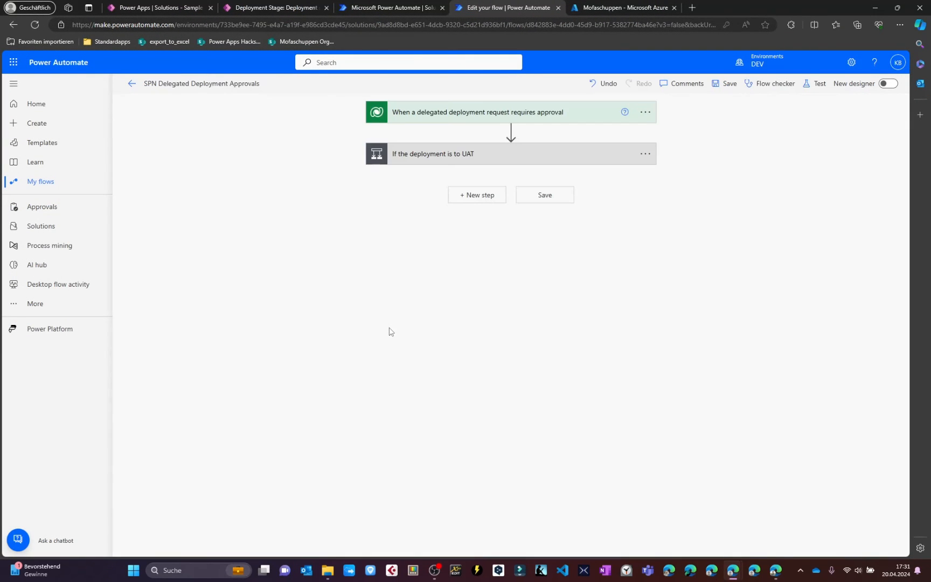
click(439, 157)
click(490, 310)
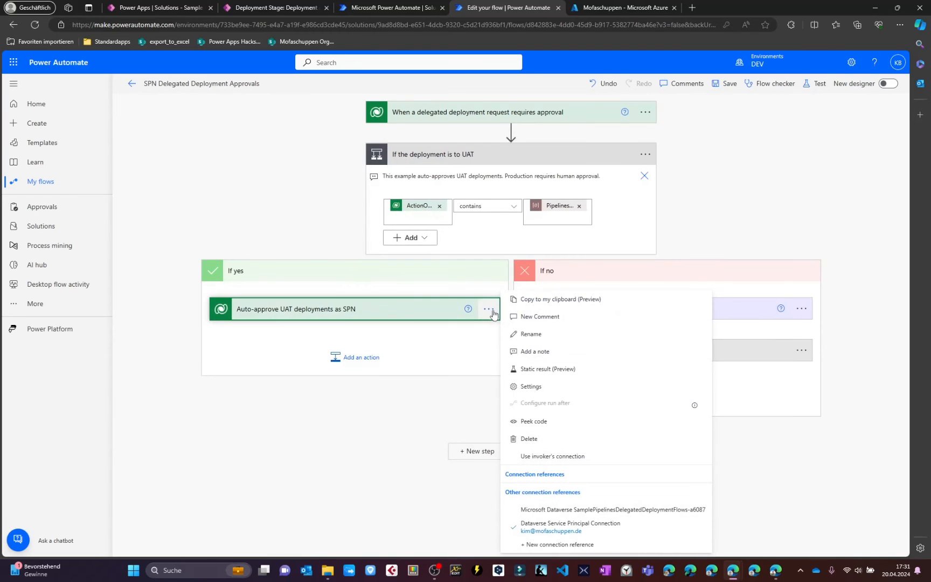
click(533, 510)
Match the connection references of the "Approve deployment as SPN" and "Reject deployment as SPN" actions to the auto-approve action and save the flow.
click(582, 348)
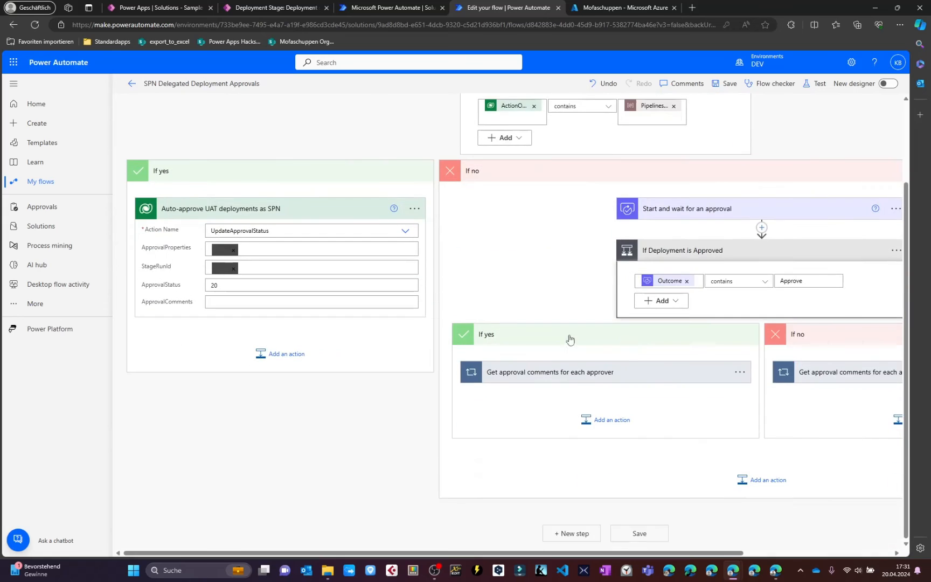
click(470, 377)
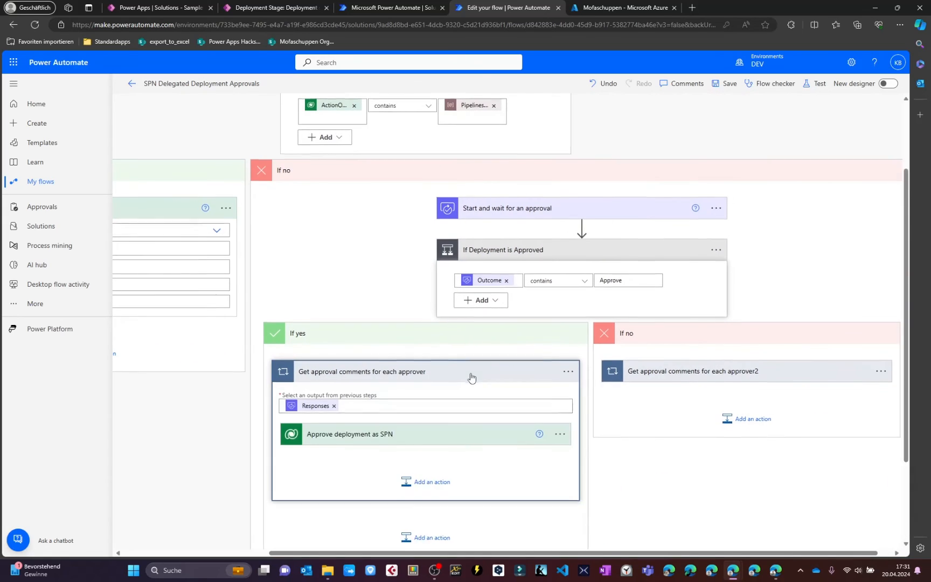
click(553, 345)
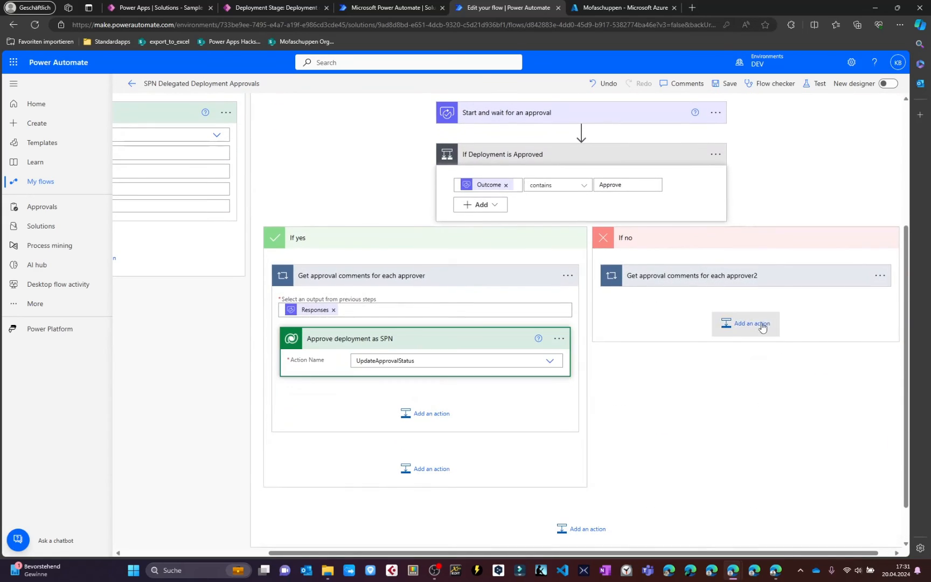
click(755, 283)
click(855, 339)
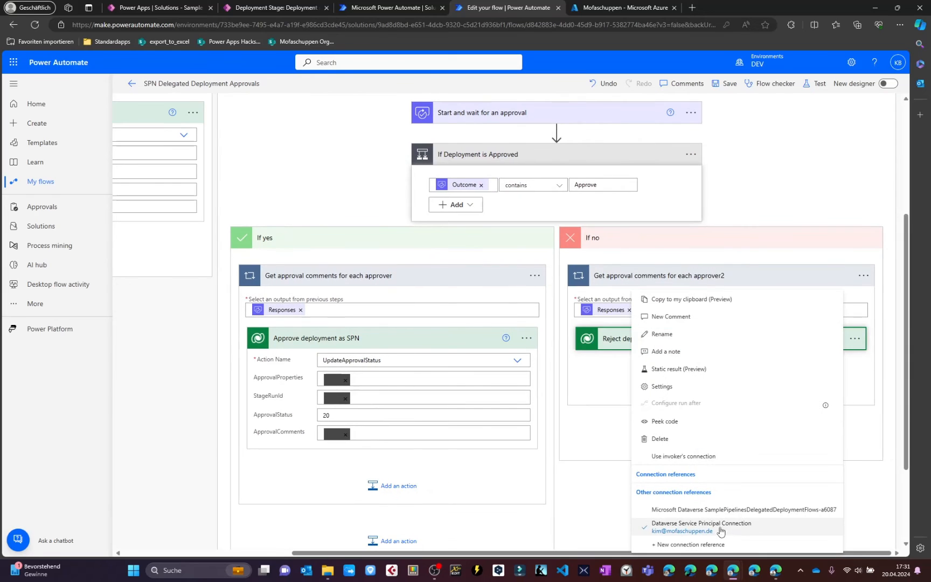
click(706, 528)
click(725, 85)
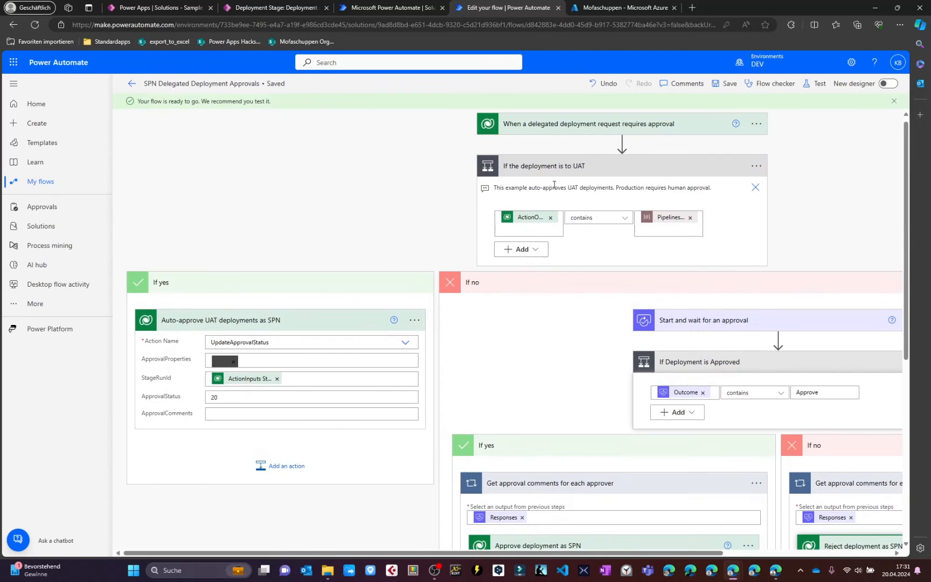
Start a manual test of the approval flow and cancel the pending DEV to TEST deployment.
click(809, 85)
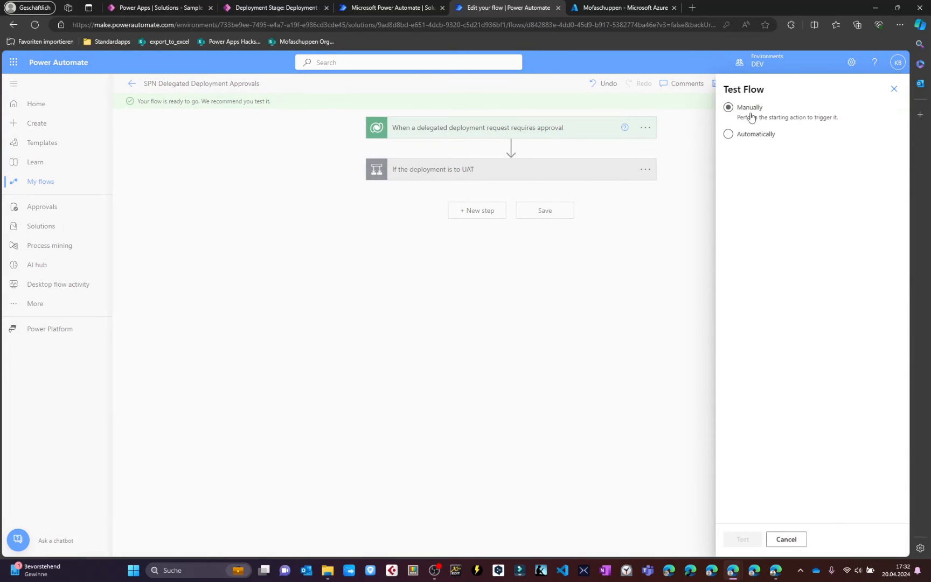
click(752, 118)
click(745, 544)
drag(776, 5, 1, 325)
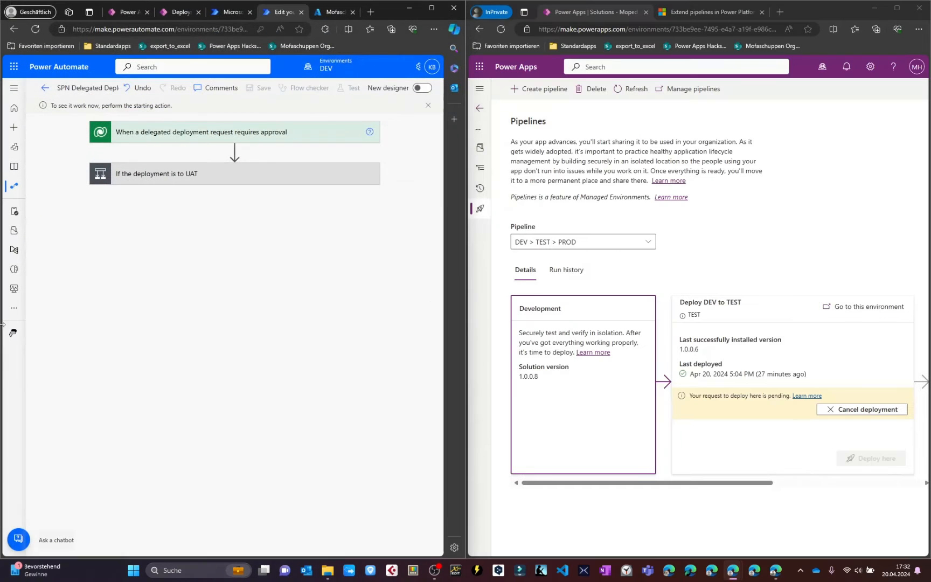
click(830, 409)
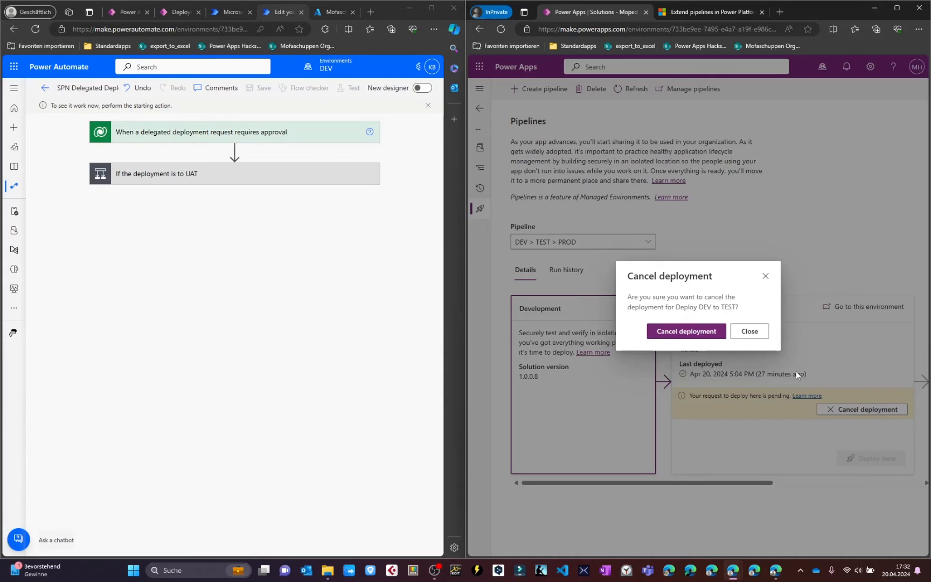
click(686, 330)
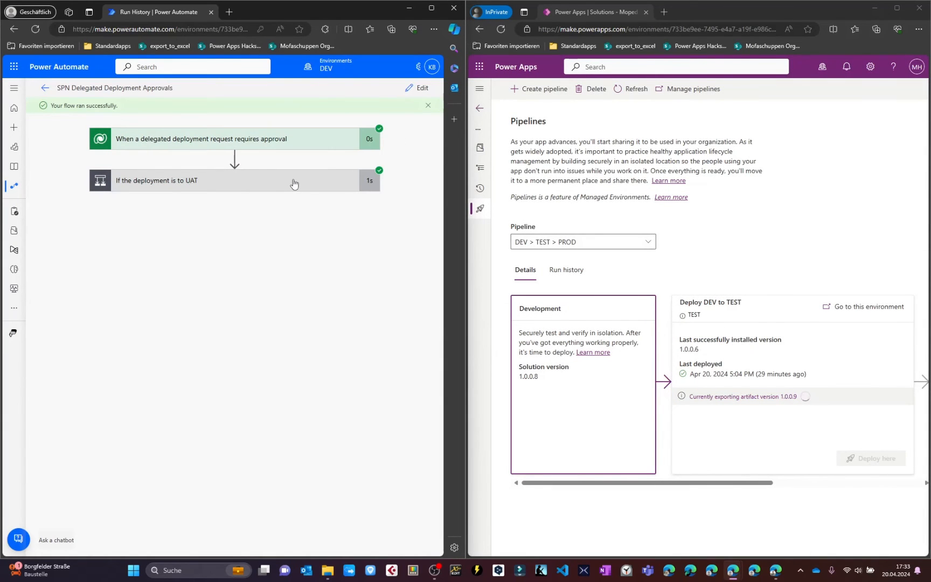
Inspect the test run's "If the deployment is to UAT" condition and refresh the pipeline to check the DEV to TEST deployment status.
click(293, 184)
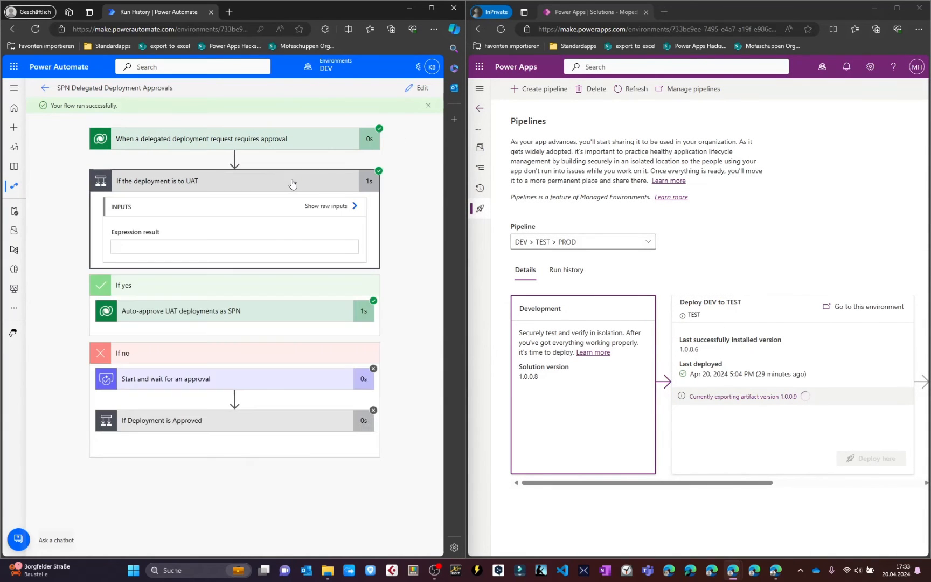
click(633, 89)
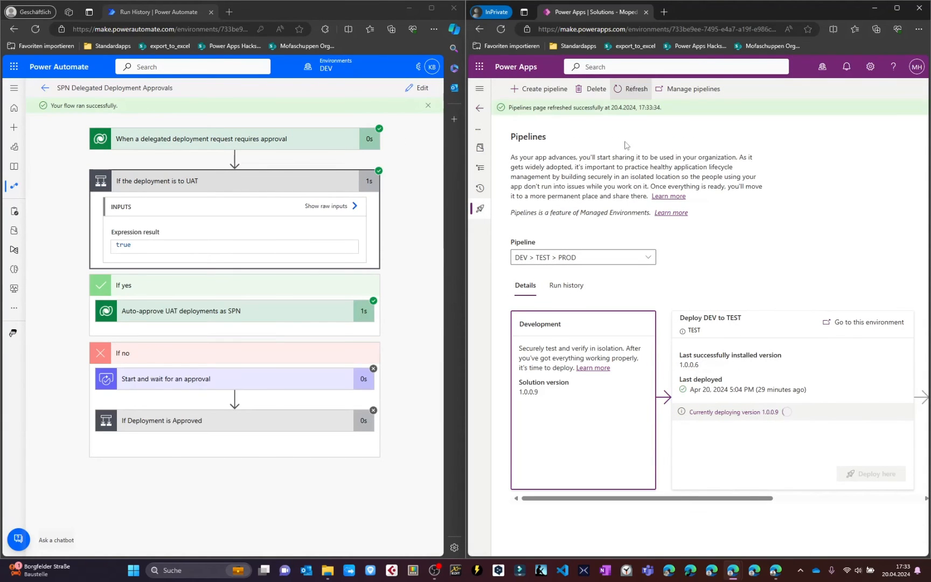
triple_click(727, 414)
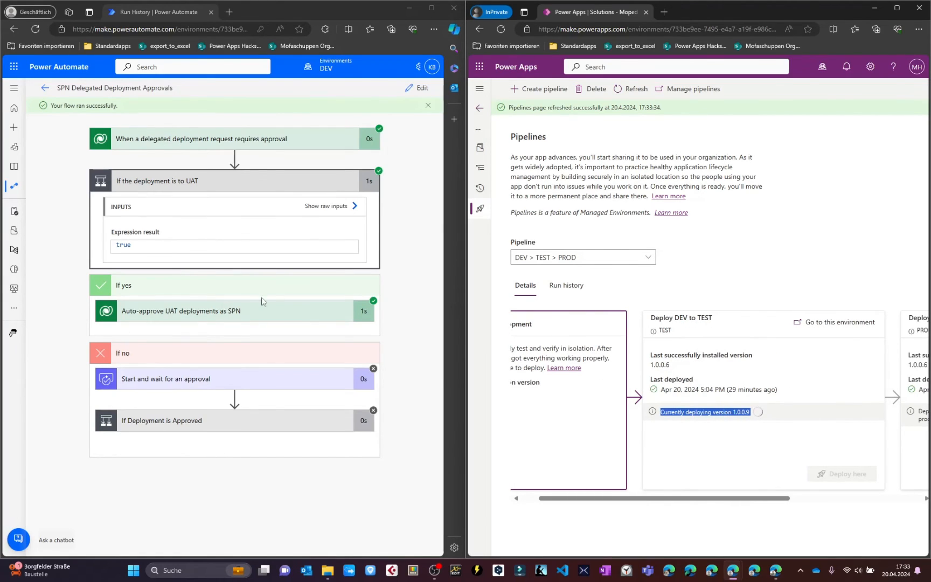
double_click(672, 412)
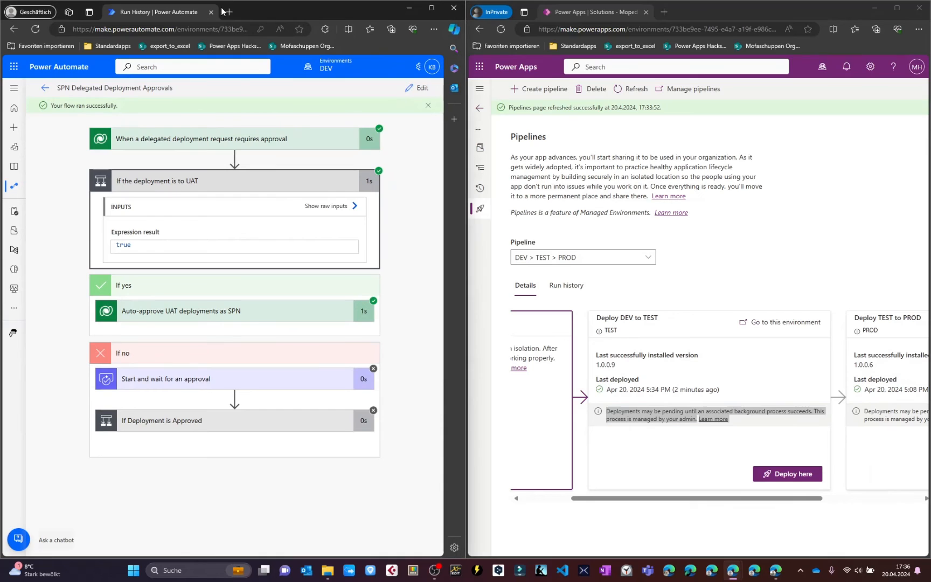
Open the Moped and Bike Rentals solution in the TEST environment in Power Apps and check the owner of its canvas app.
click(227, 11)
text(make)
key(Return)
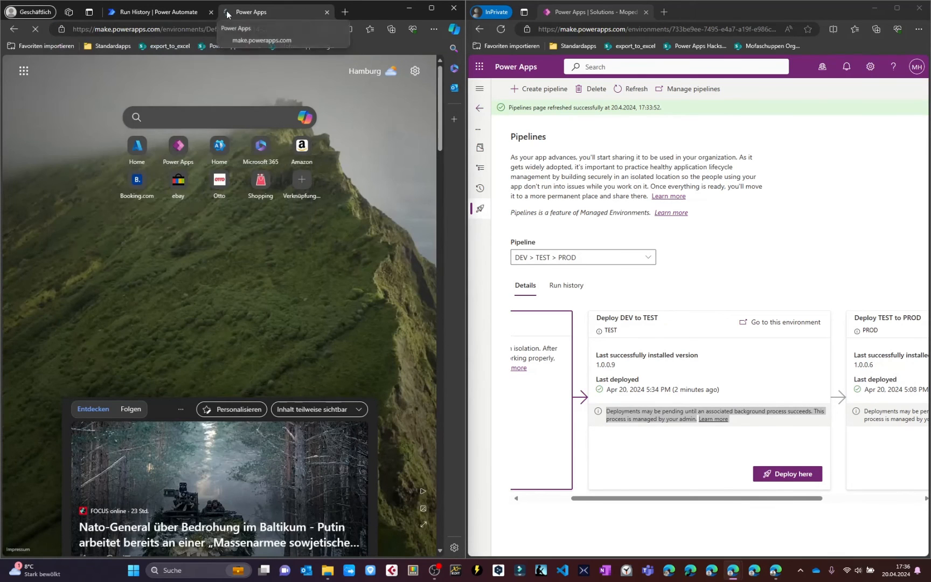
drag(363, 12, 318, 2)
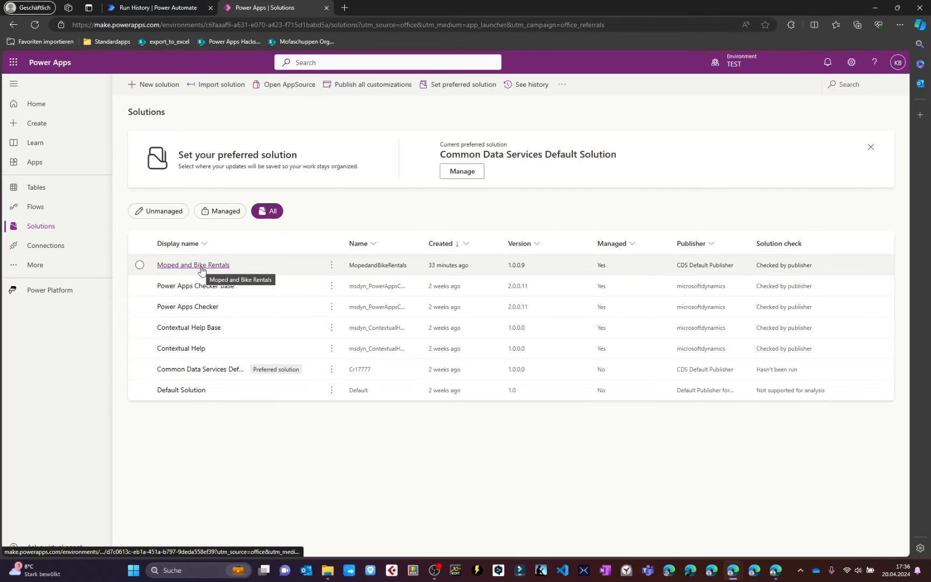
click(202, 267)
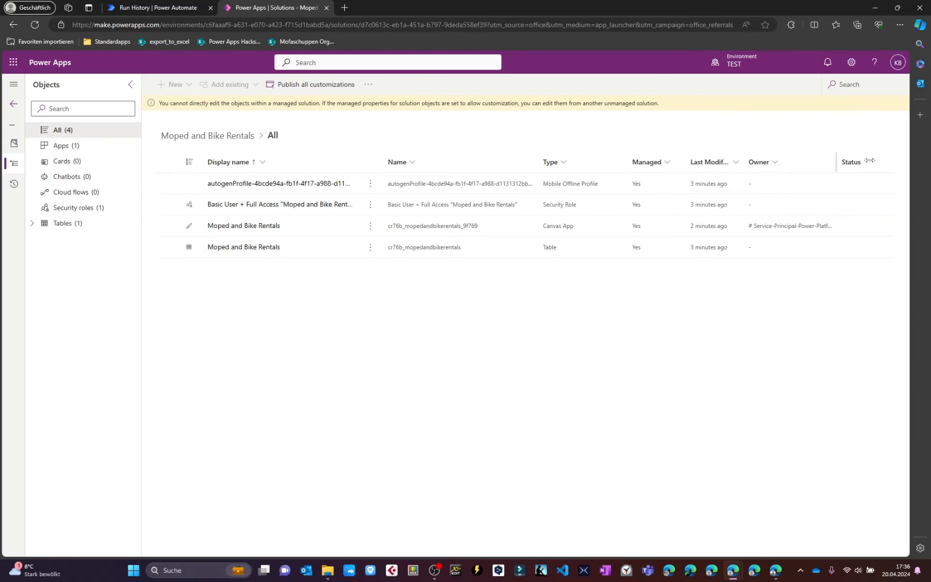
click(711, 232)
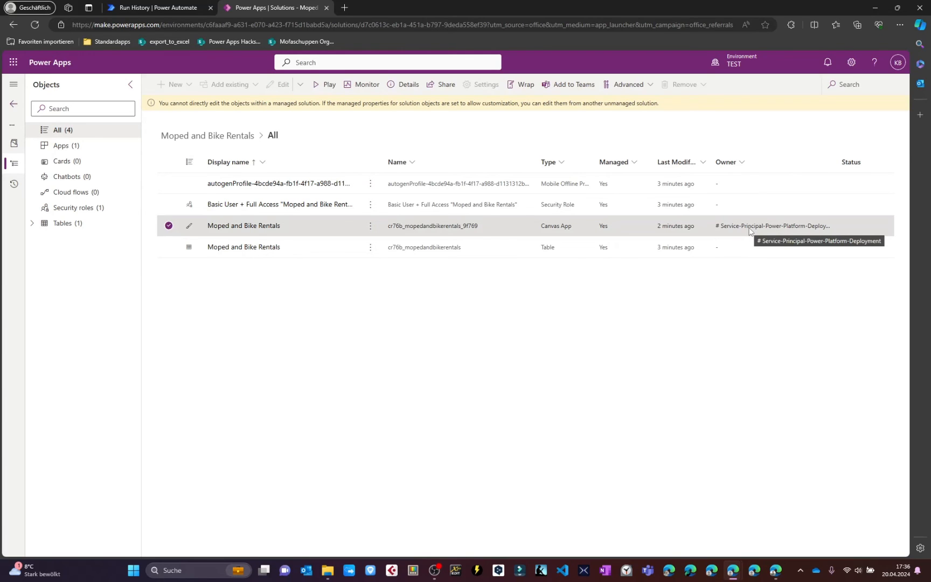
Return to the pipeline and deploy Moped and Bike Rentals version 1.0.0.9 from TEST to PROD, scheduled for now.
key(alt+Tab)
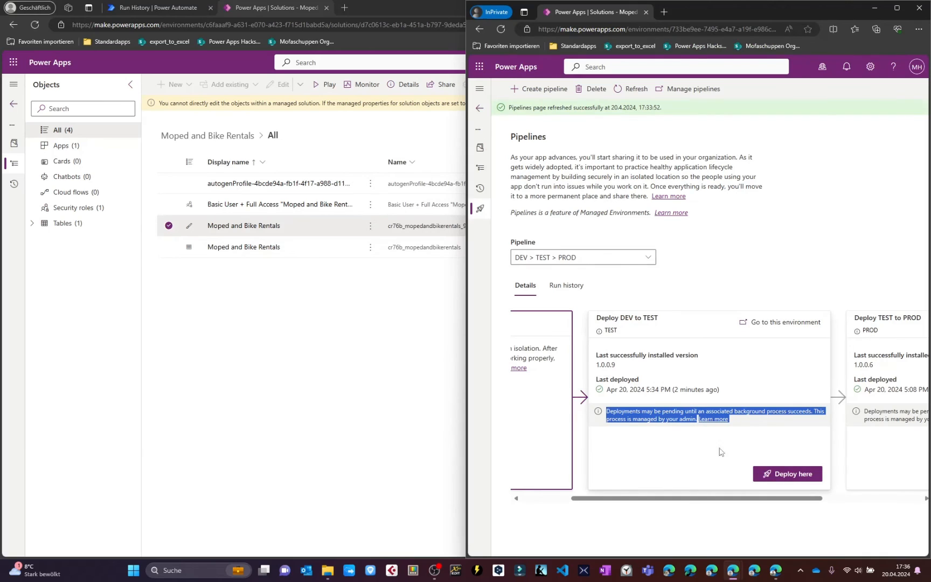
click(704, 456)
scroll(817, 416, right, 3)
scroll(722, 410, left, 2)
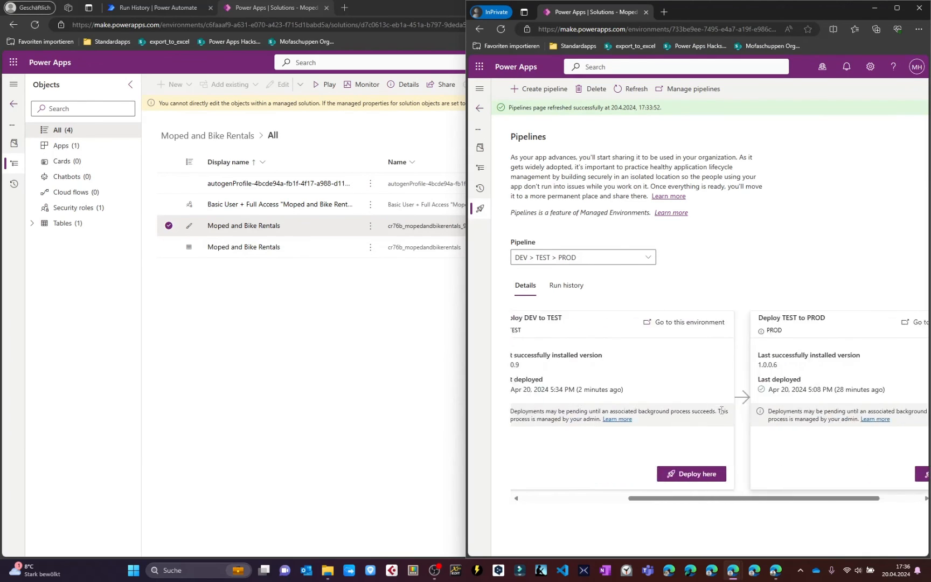
scroll(722, 410, right, 2)
click(875, 482)
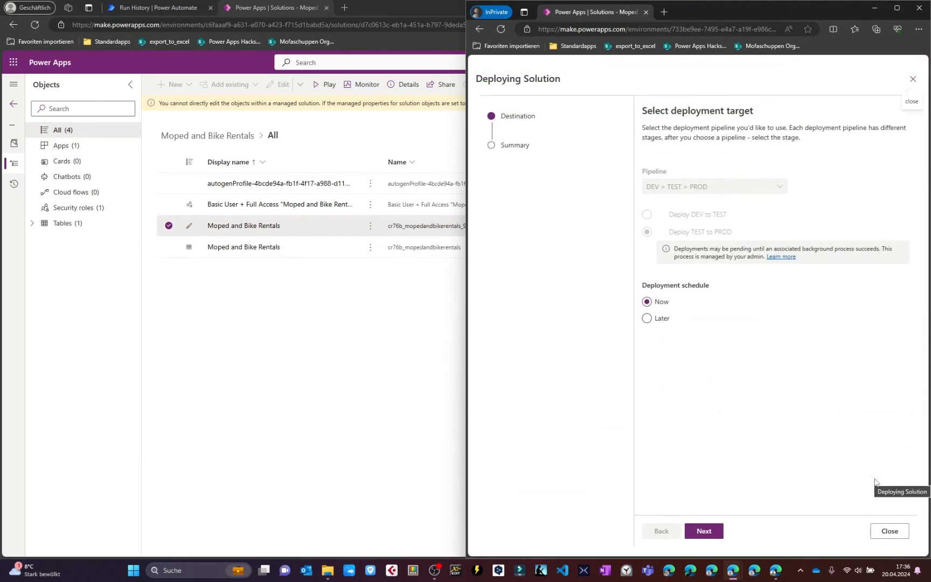
click(703, 531)
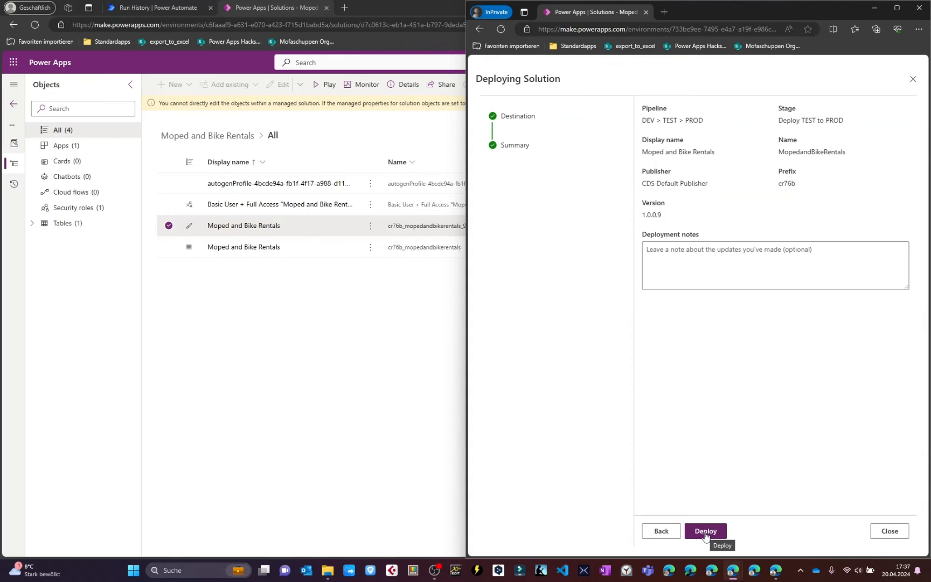
click(706, 531)
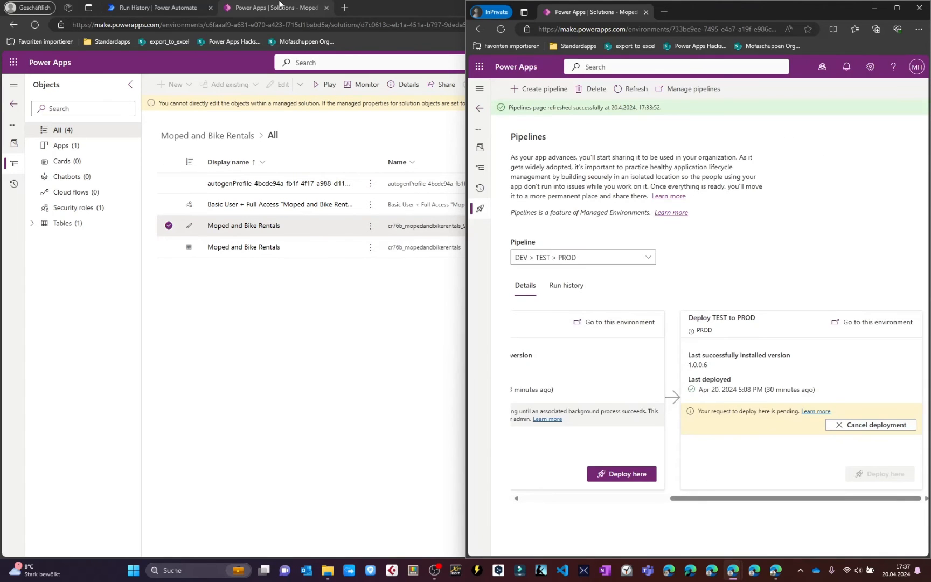
Inspect the "If the deployment is to UAT" condition in the approval flow run for the PROD deployment.
click(147, 6)
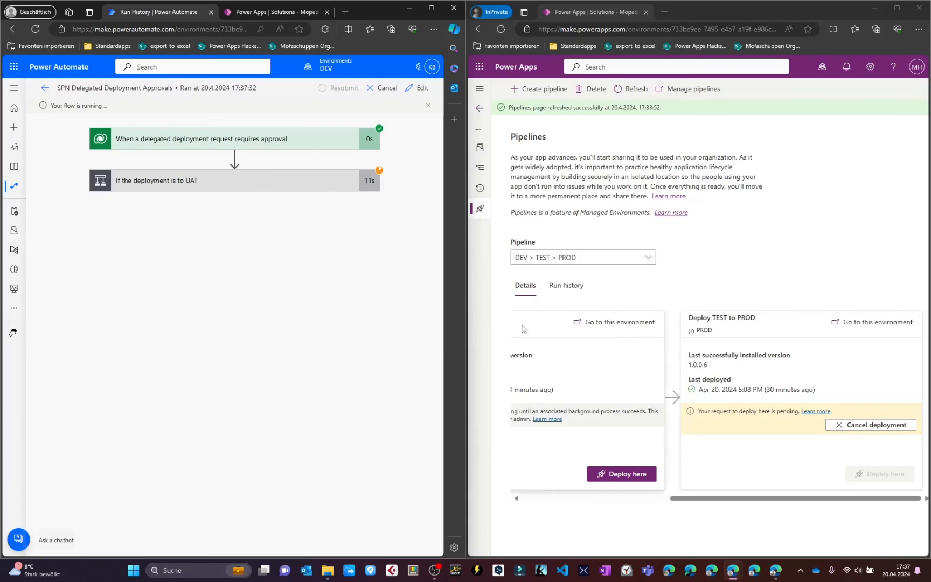
click(236, 183)
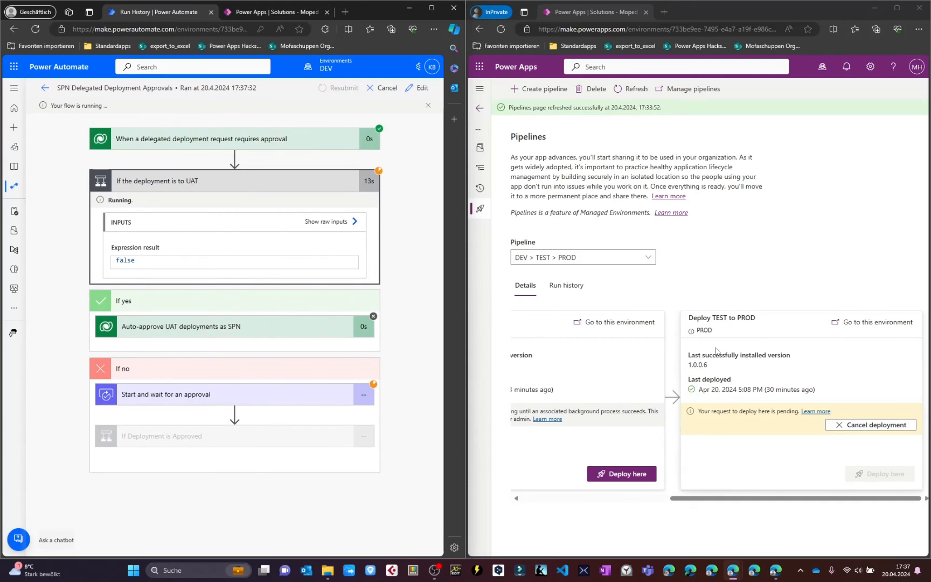
Open the Outlook mailbox in a new browser tab and approve the Deploy TEST to PROD request from its approval e-mail.
click(349, 11)
text(office.com)
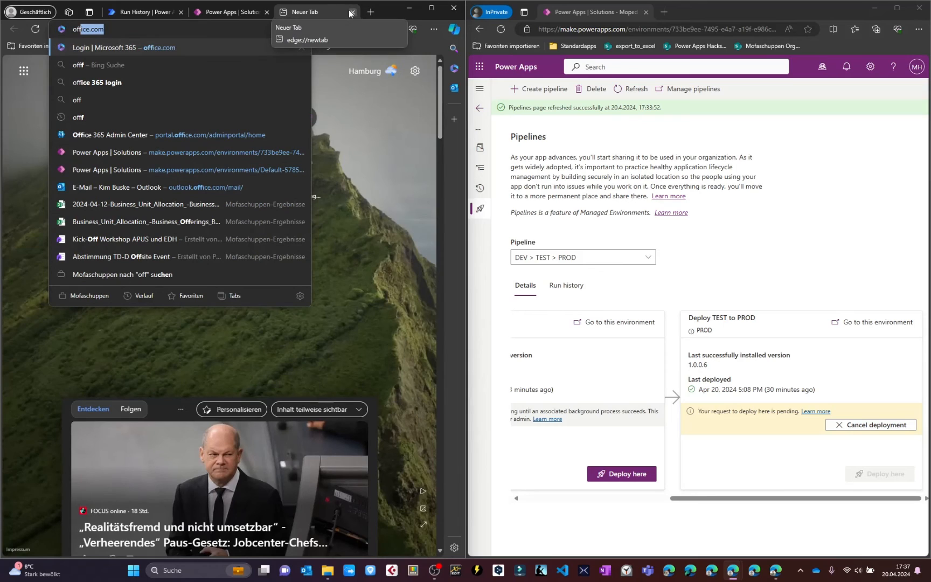
click(124, 189)
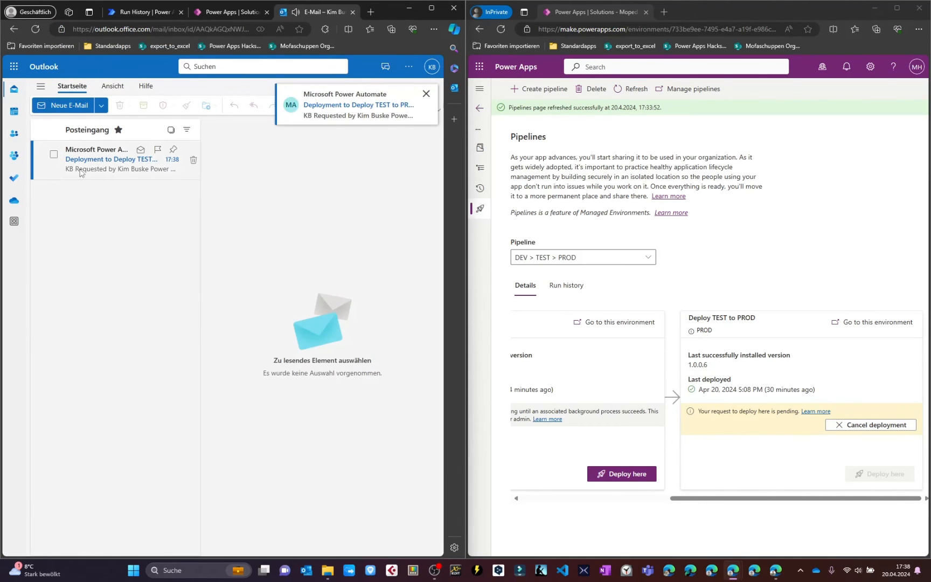
click(79, 172)
scroll(263, 378, down, 3)
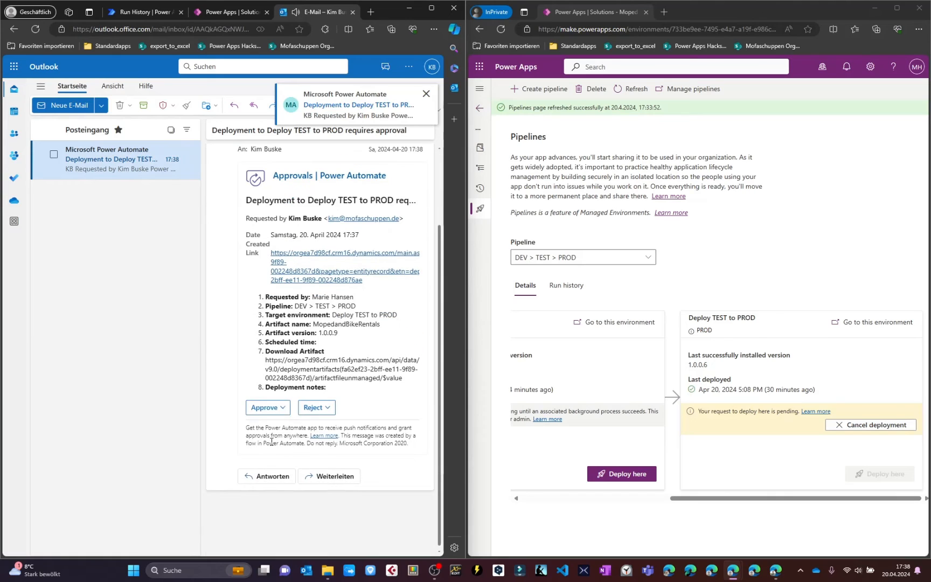
click(263, 407)
click(262, 493)
Return to the approval flow run to check its actions, and refresh the pipeline to check the TEST to PROD deployment status.
click(143, 12)
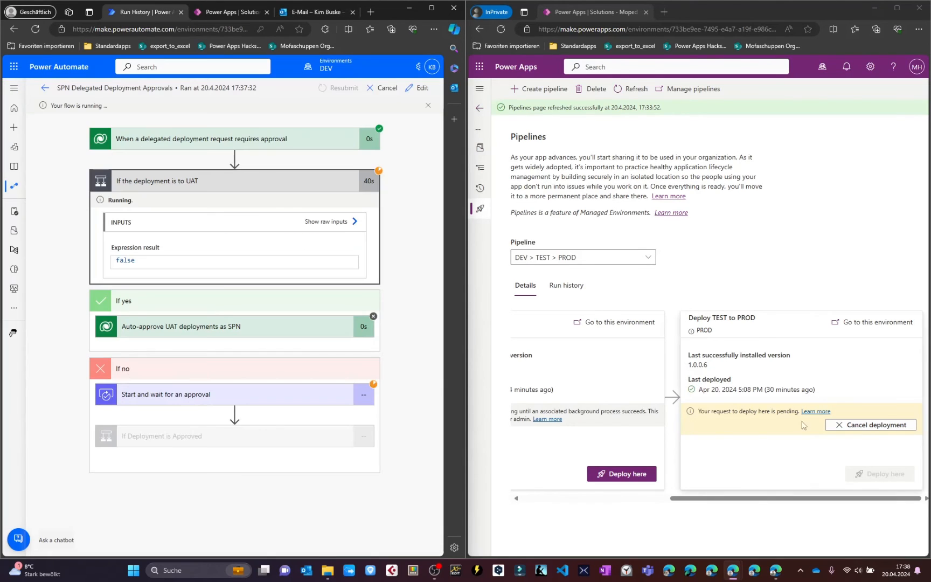
click(201, 384)
click(200, 384)
click(633, 89)
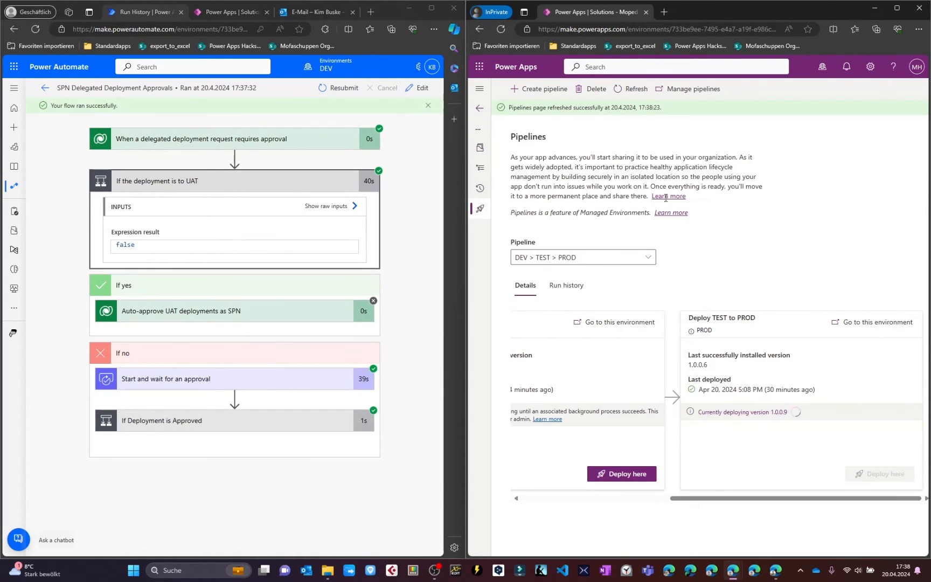
triple_click(729, 413)
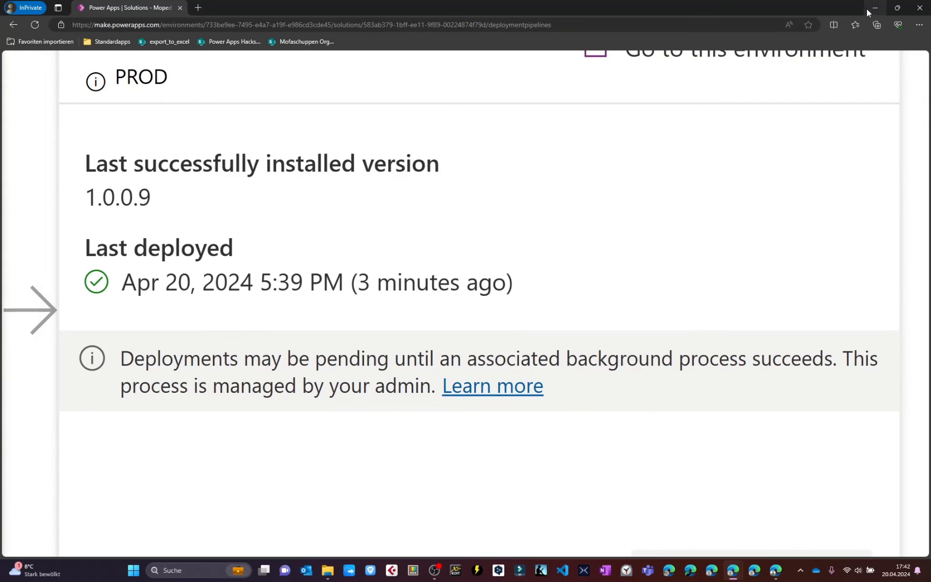
Open the Moped and Bike Rentals solution in the PROD environment in Power Automate and widen the Owner column to check the canvas app's owner.
click(876, 8)
double_click(89, 10)
click(770, 61)
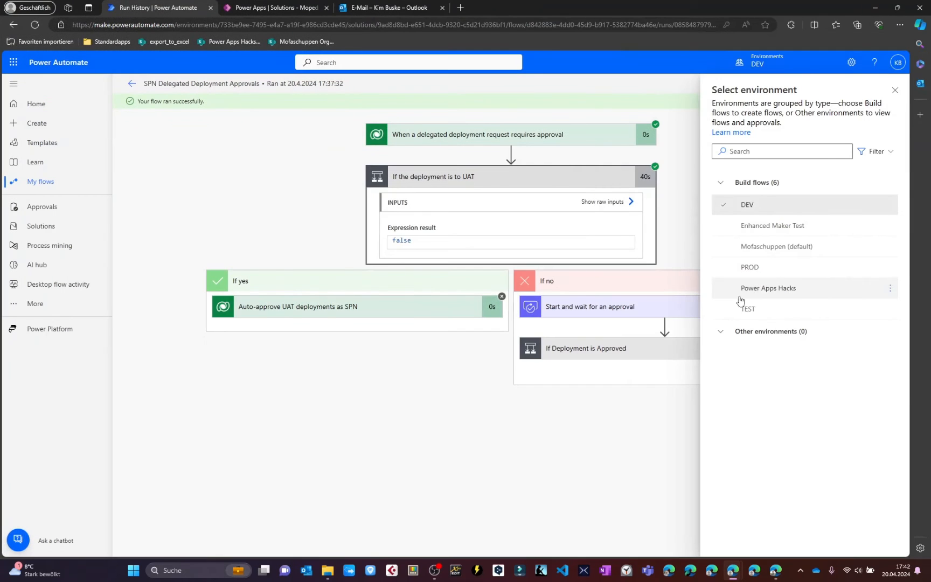
click(738, 266)
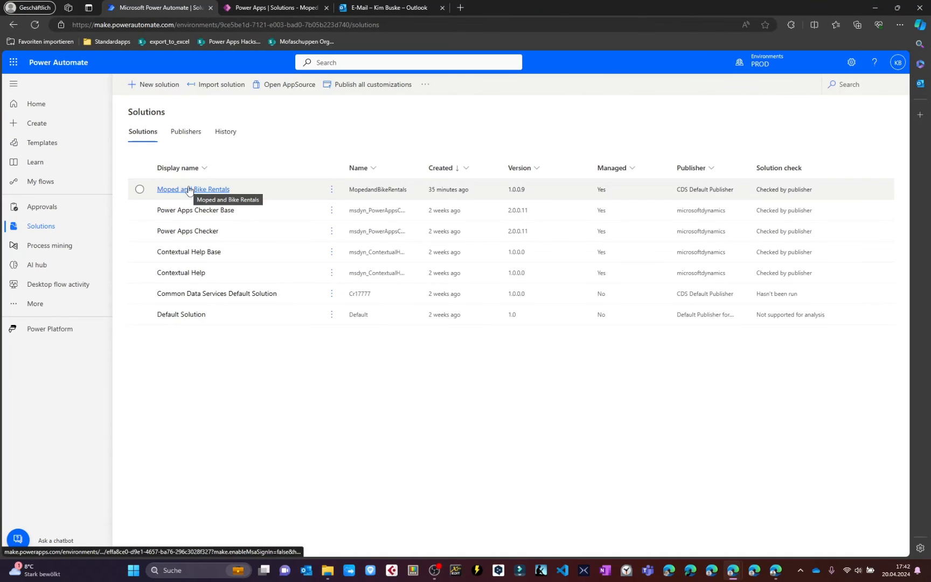
click(189, 189)
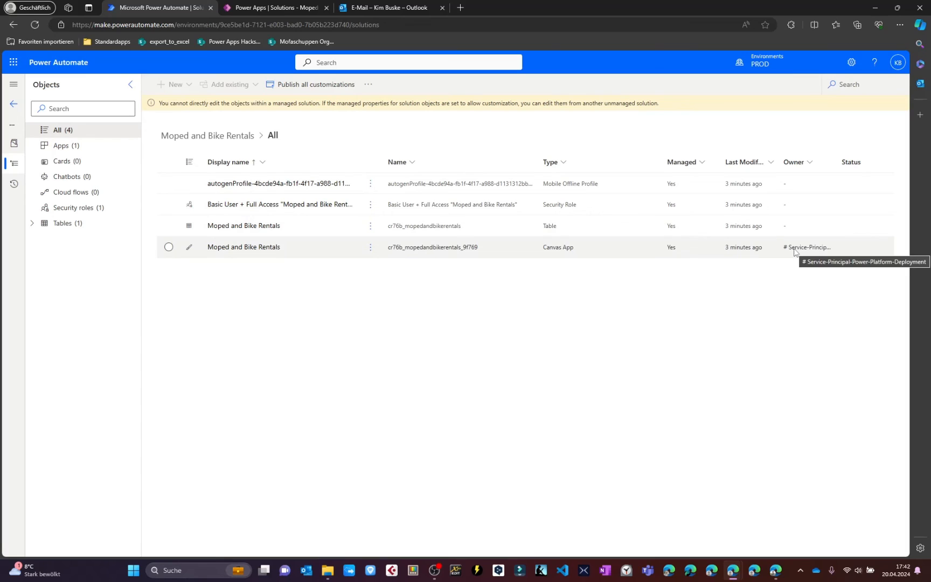
click(794, 252)
drag(836, 165, 903, 173)
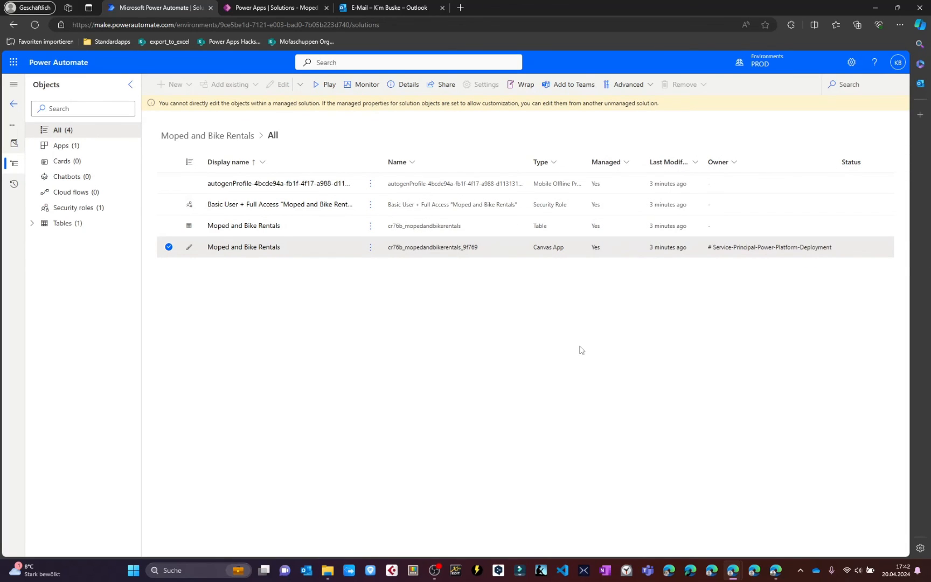
Switch to the Miro board and lower the top edge of the red frame around the 4.5 Configure Approval Flows column.
key(alt+Tab)
key(alt+Tab)
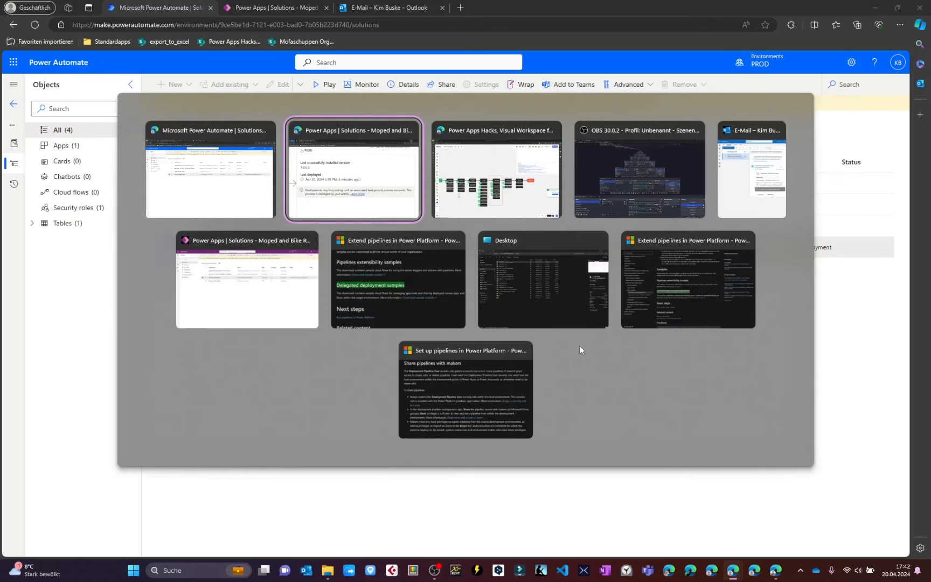
scroll(435, 295, up, 5)
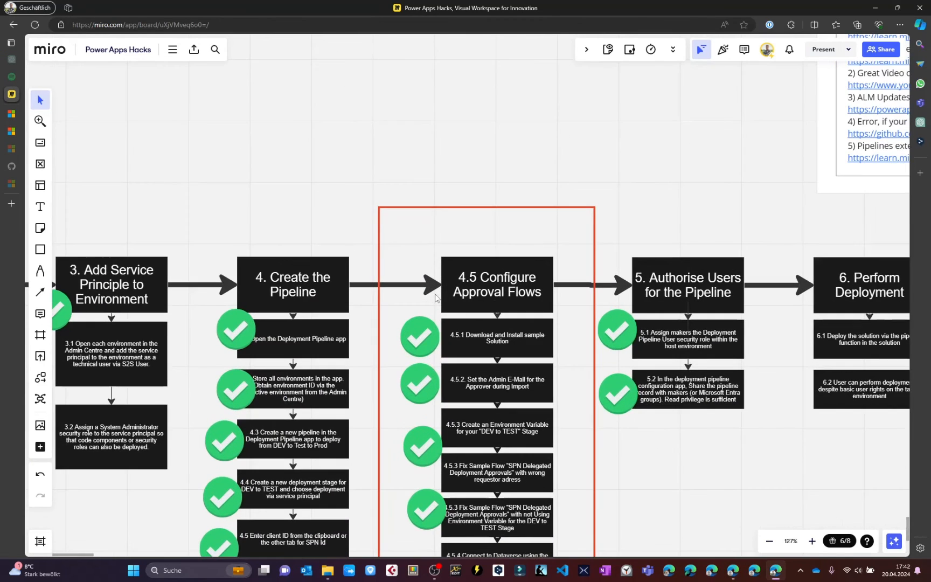
scroll(431, 331, up, 4)
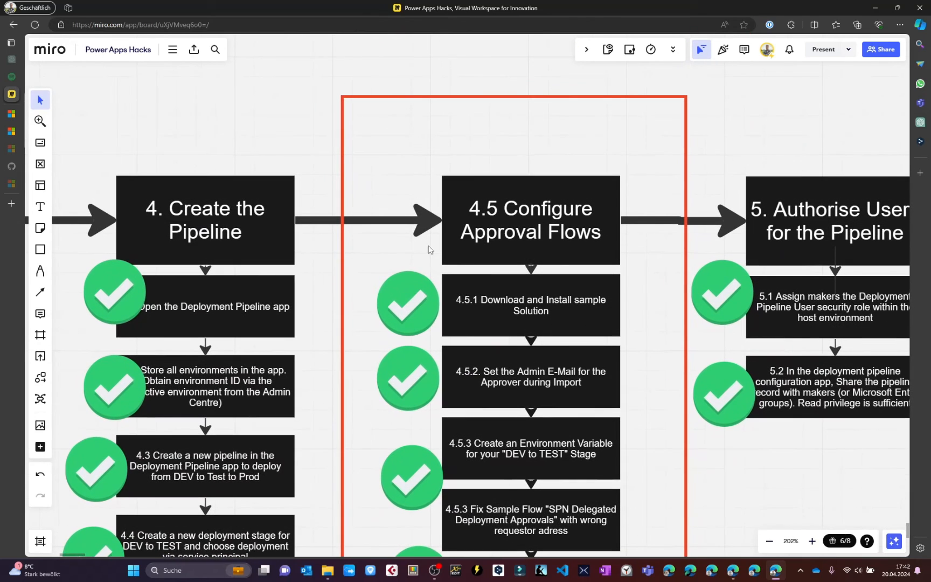
click(380, 97)
drag(387, 96, 235, 116)
click(214, 115)
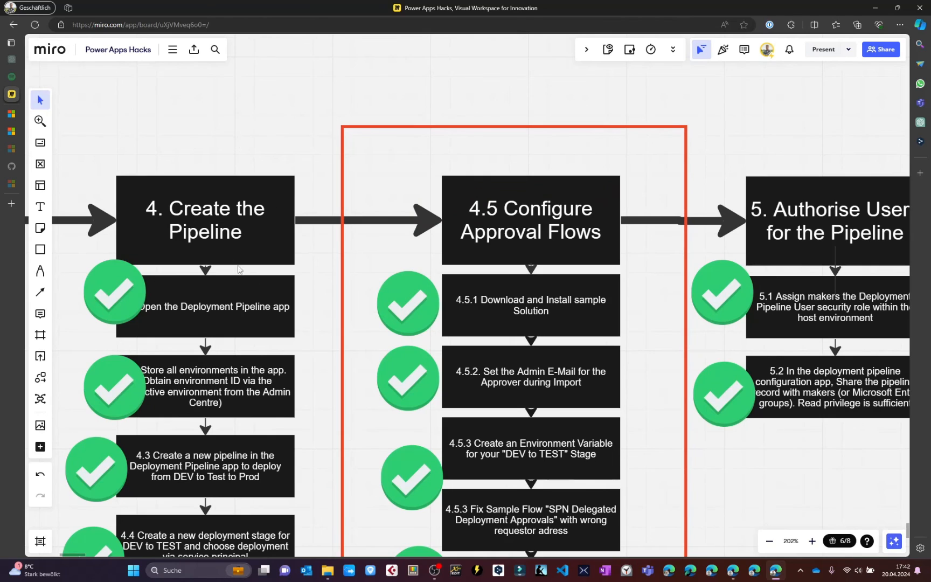
Review the board's process columns from adding the service principal through 6. Perform Deployment to the Enabled Citizen Dev Team box.
scroll(239, 269, down, 5)
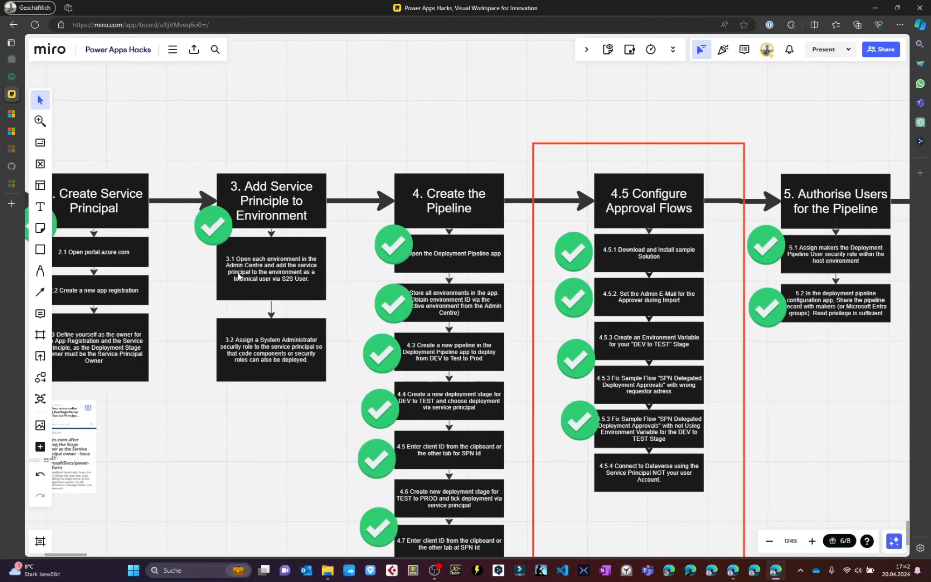
scroll(489, 258, right, 7)
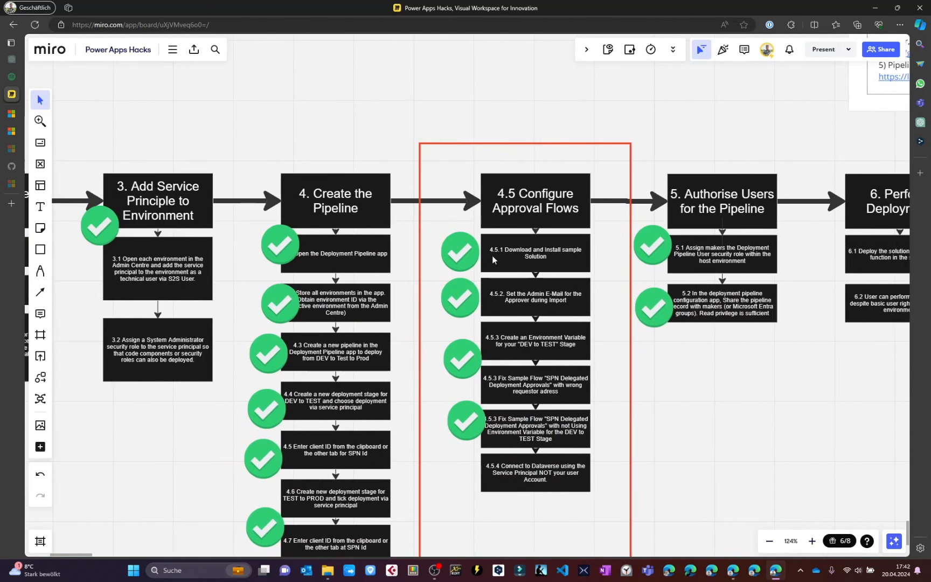
scroll(492, 257, left, 2)
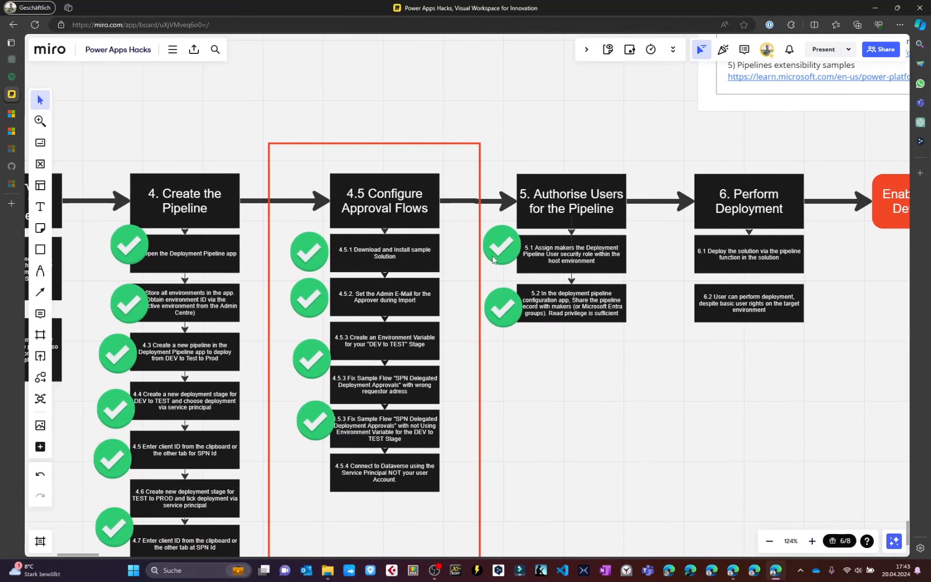
scroll(698, 297, right, 5)
scroll(583, 222, up, 5)
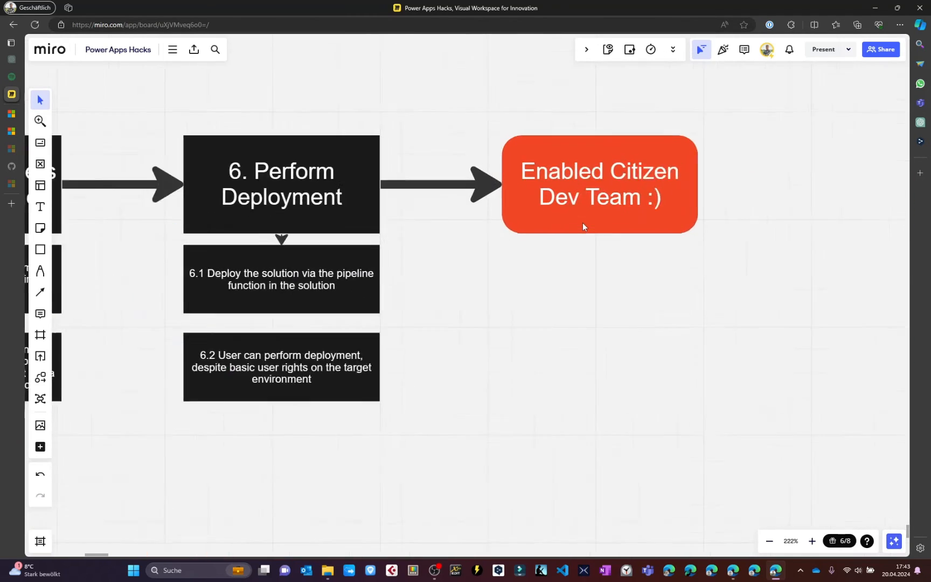
click(513, 261)
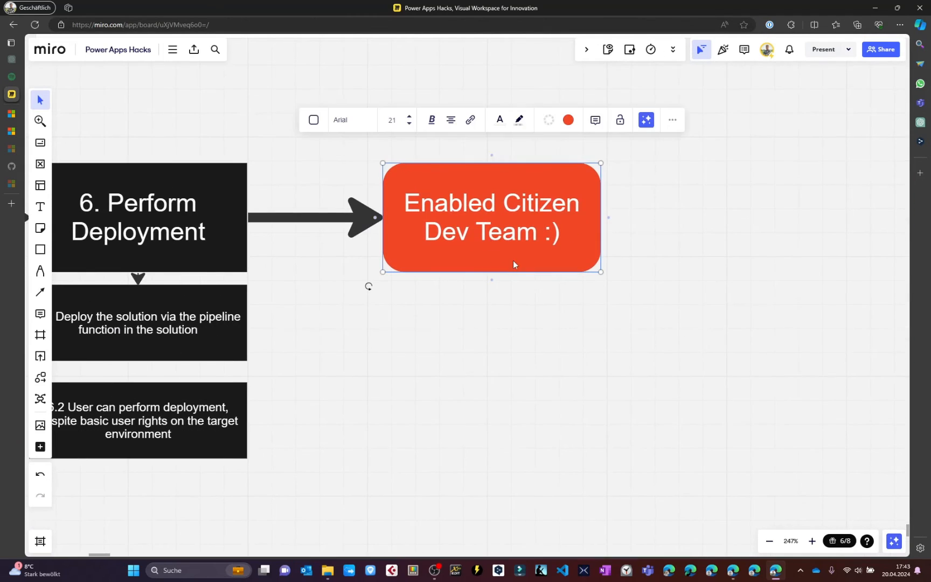
click(475, 233)
click(532, 437)
scroll(533, 437, down, 5)
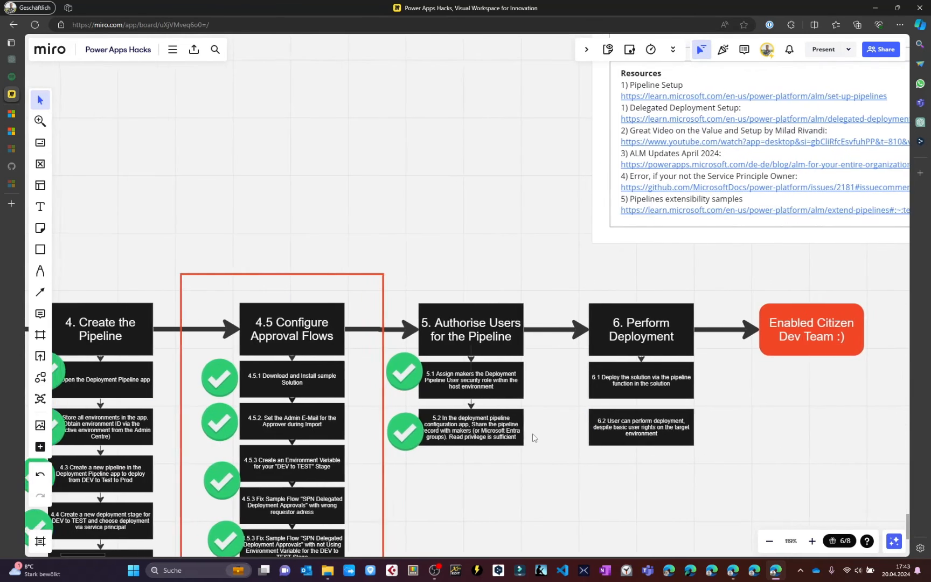
scroll(532, 436, down, 5)
scroll(533, 436, left, 2)
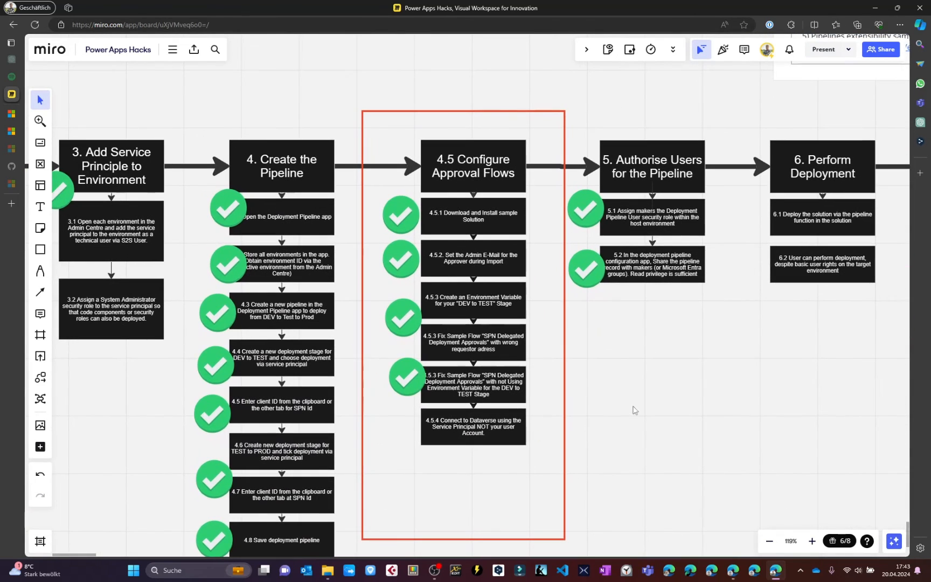
Read the Final Thoughts notes about the sample e-mail, environment variables and approvals process.
scroll(636, 465, right, 15)
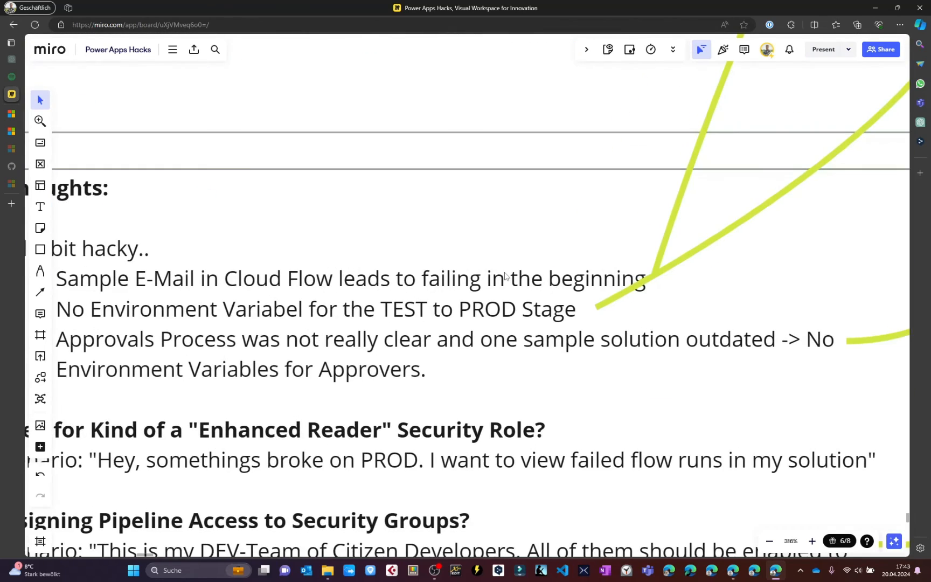
scroll(505, 275, left, 5)
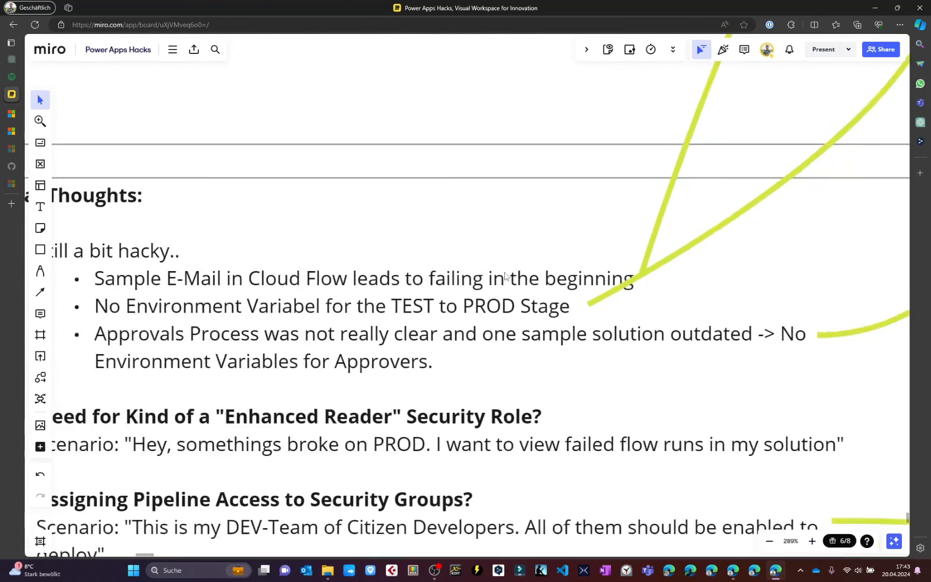
click(244, 256)
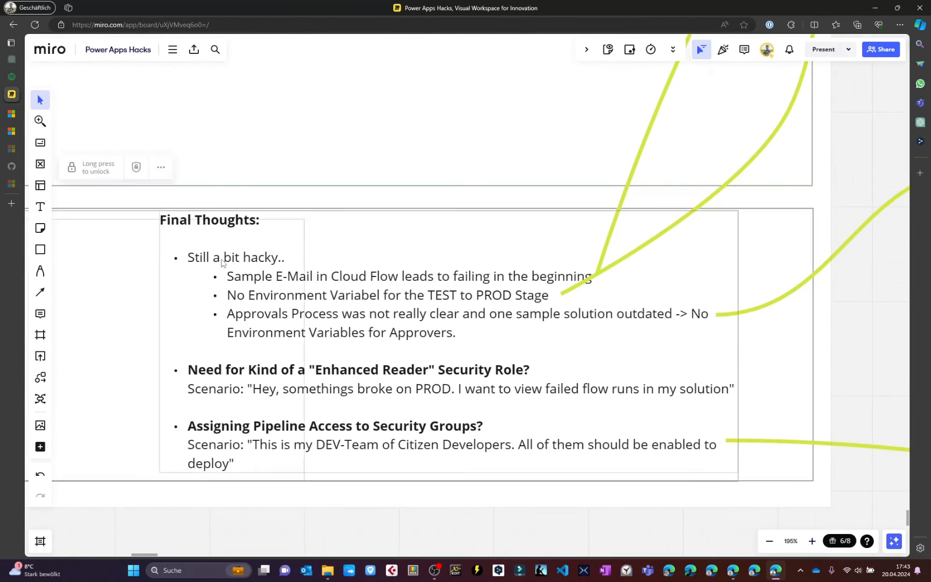
scroll(183, 206, up, 3)
scroll(301, 215, down, 3)
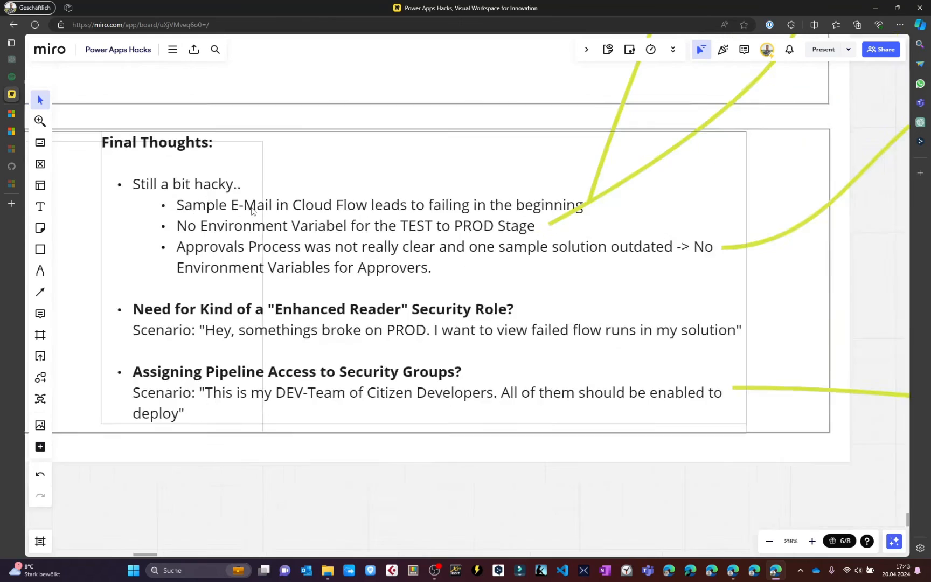
scroll(507, 253, up, 4)
scroll(507, 252, right, 4)
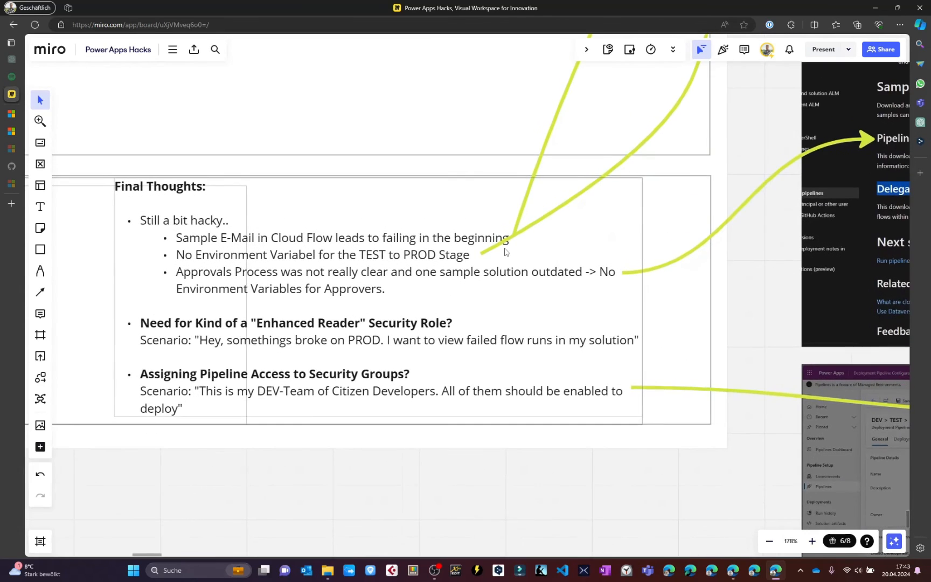
Examine the linked flow screenshots showing the circled Requestor field and the "If the deployment is to UAT" condition.
scroll(506, 252, down, 1)
scroll(507, 252, down, 4)
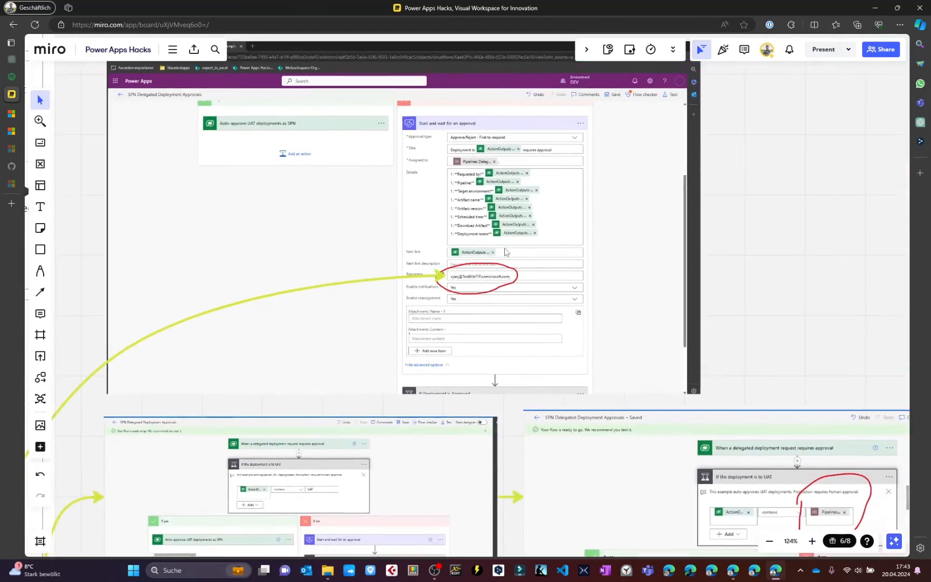
scroll(395, 291, up, 5)
scroll(505, 285, up, 3)
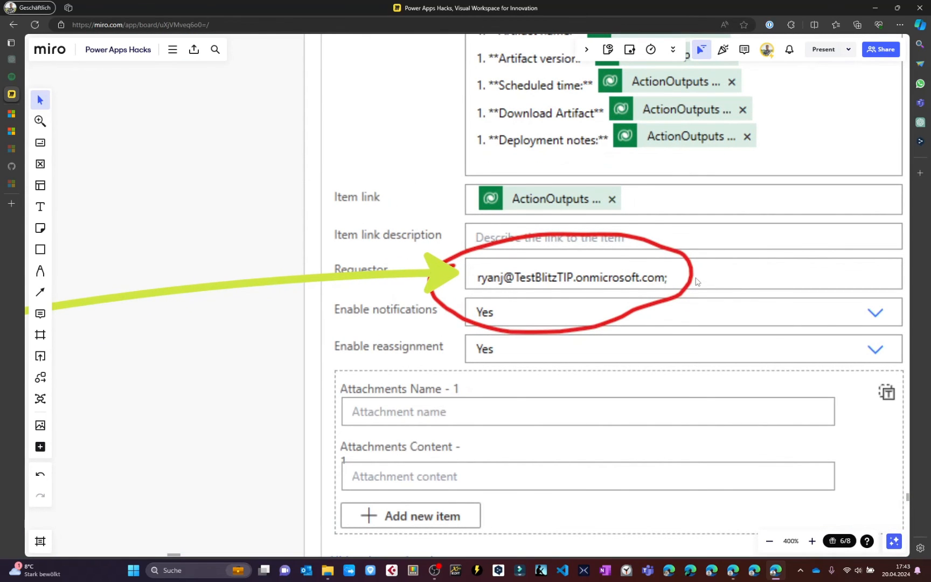
scroll(695, 282, down, 3)
scroll(637, 275, down, 3)
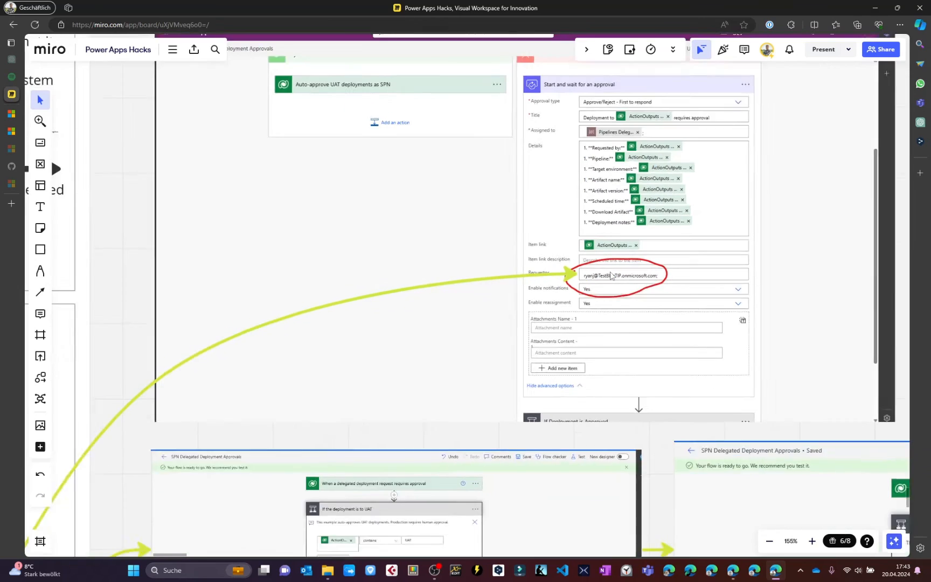
scroll(611, 276, down, 2)
scroll(612, 276, down, 2)
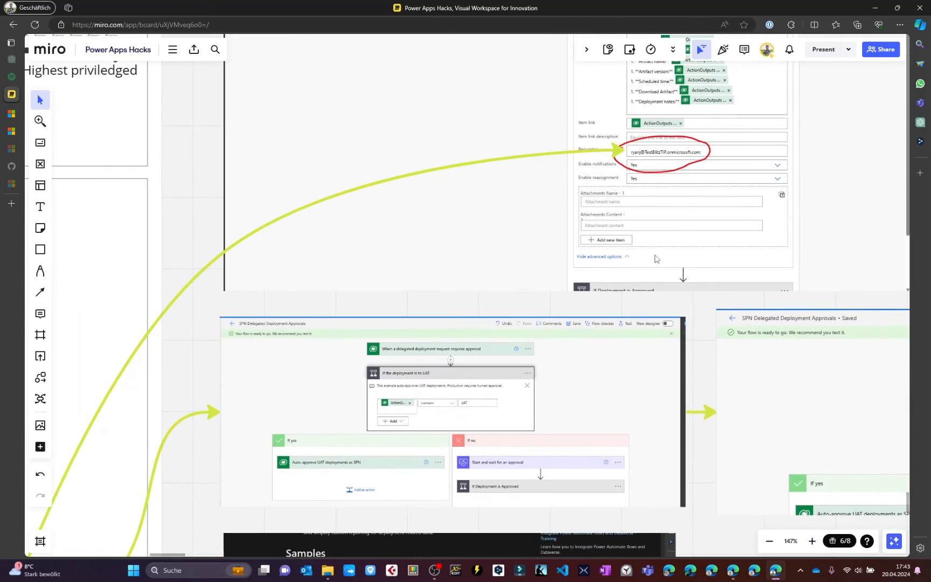
scroll(413, 414, up, 3)
scroll(530, 387, up, 2)
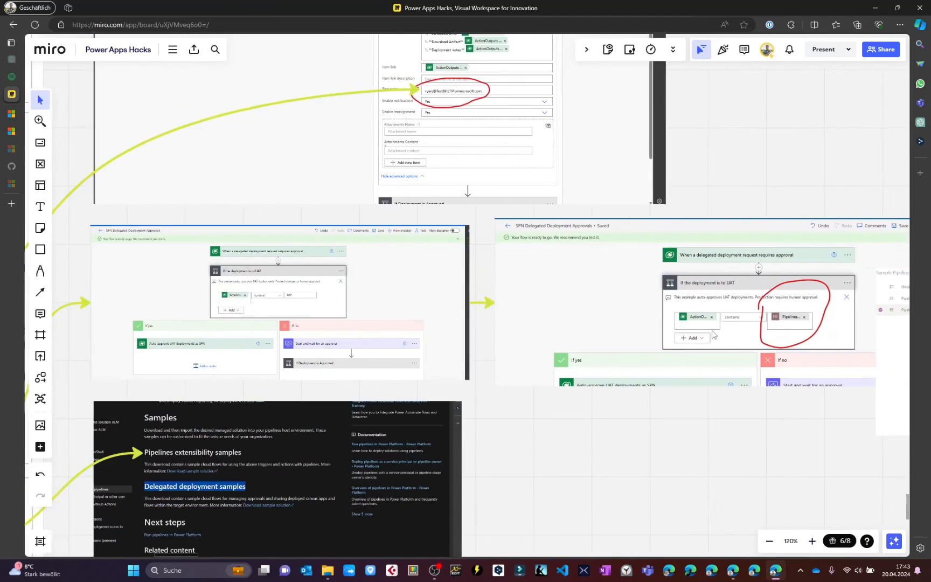
Examine the linked documentation screenshot, comparing the Pipelines extensibility samples with the Delegated deployment samples.
scroll(713, 334, left, 5)
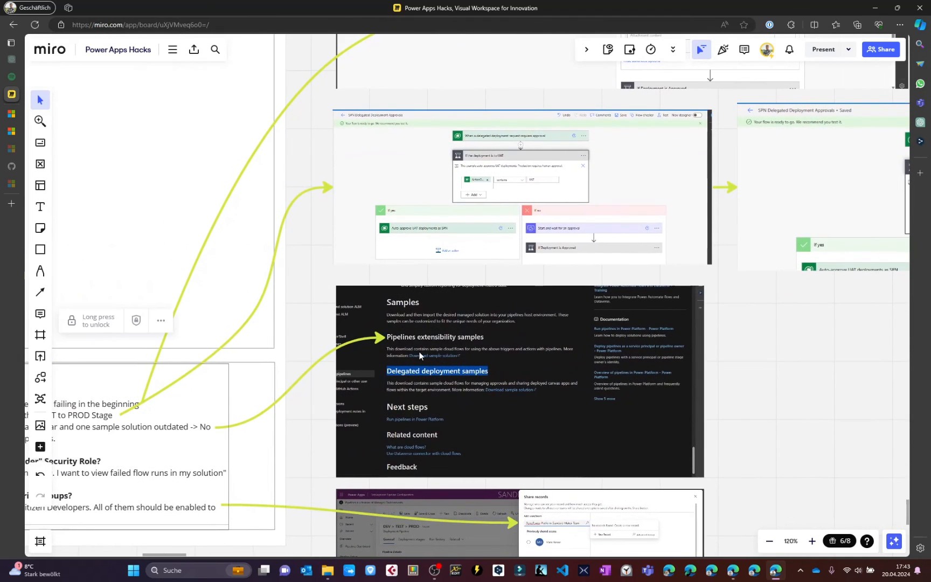
scroll(420, 355, up, 5)
scroll(420, 356, up, 3)
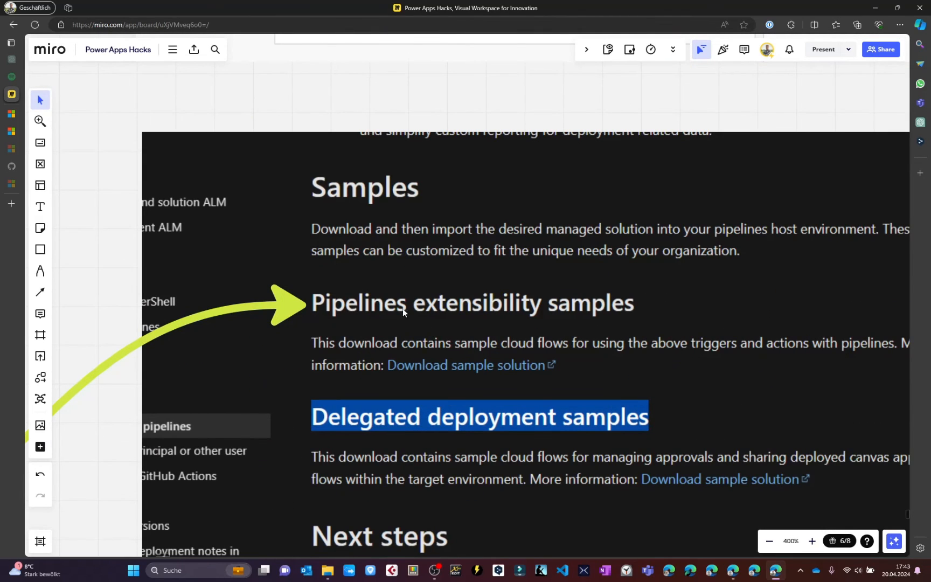
scroll(617, 301, down, 2)
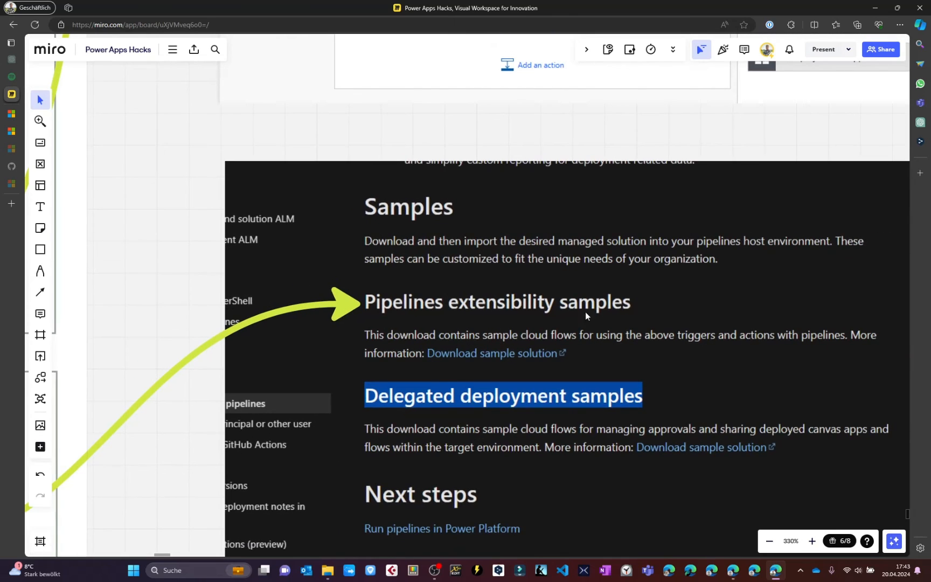
scroll(507, 315, down, 3)
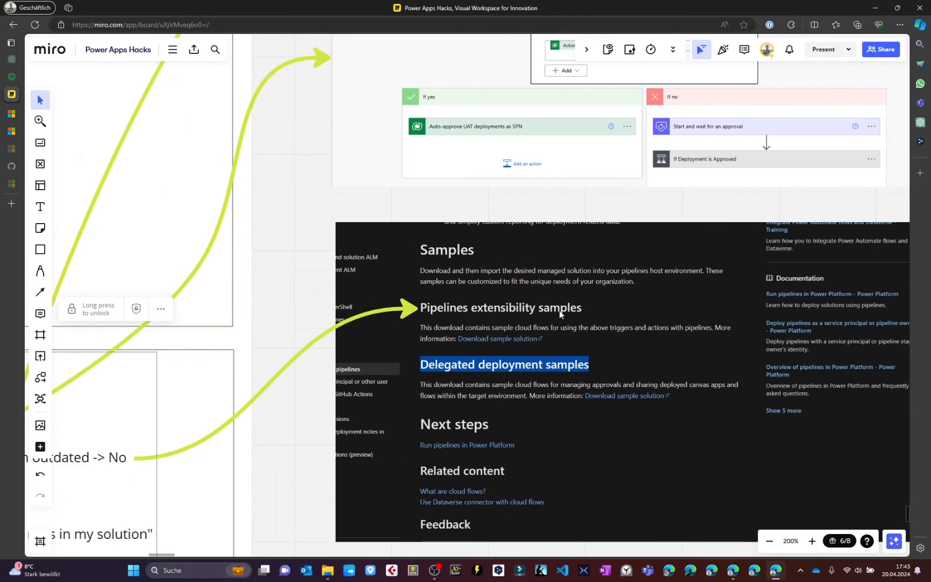
scroll(560, 311, left, 2)
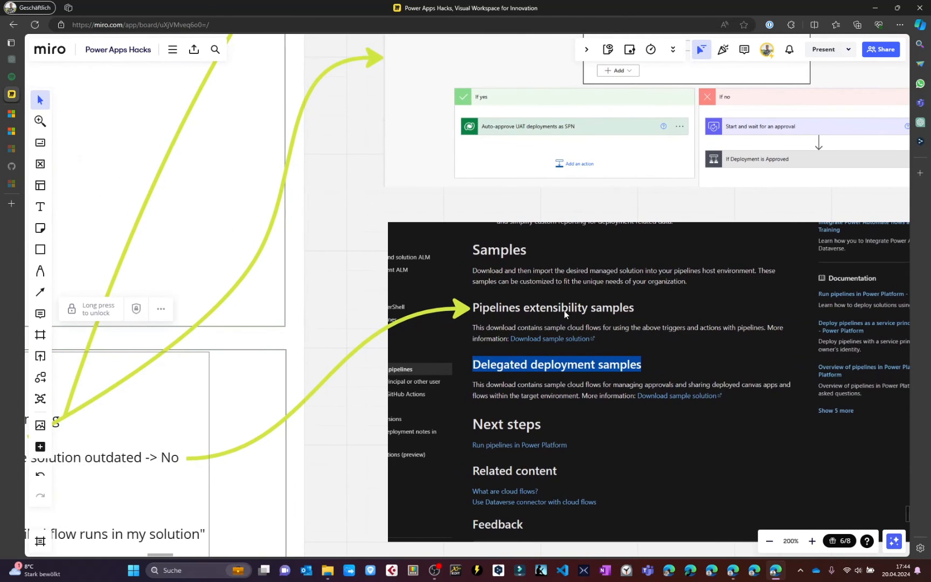
scroll(565, 311, left, 2)
scroll(577, 366, left, 2)
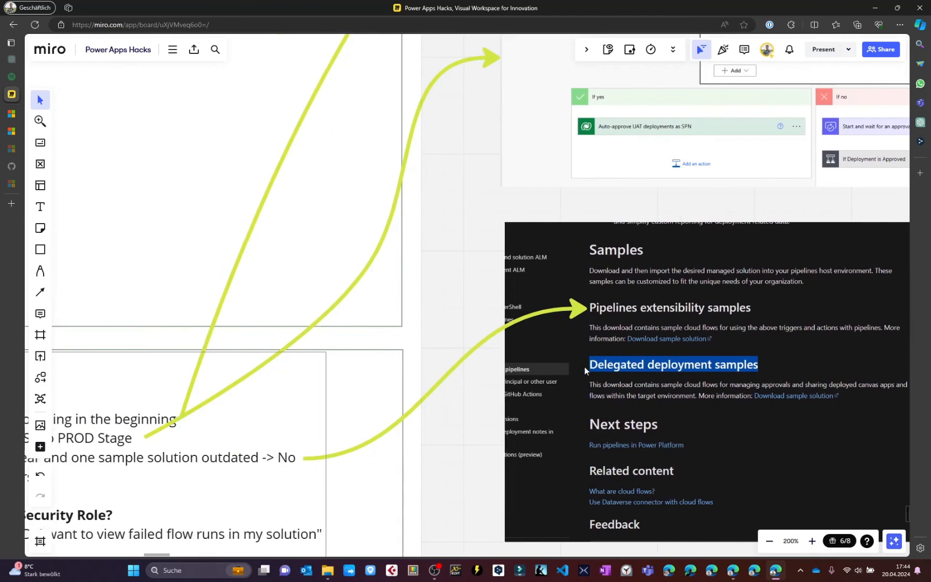
Return to Final Thoughts and read the points on the "Enhanced Reader" security role and pipeline access for security groups.
scroll(585, 369, left, 6)
click(170, 389)
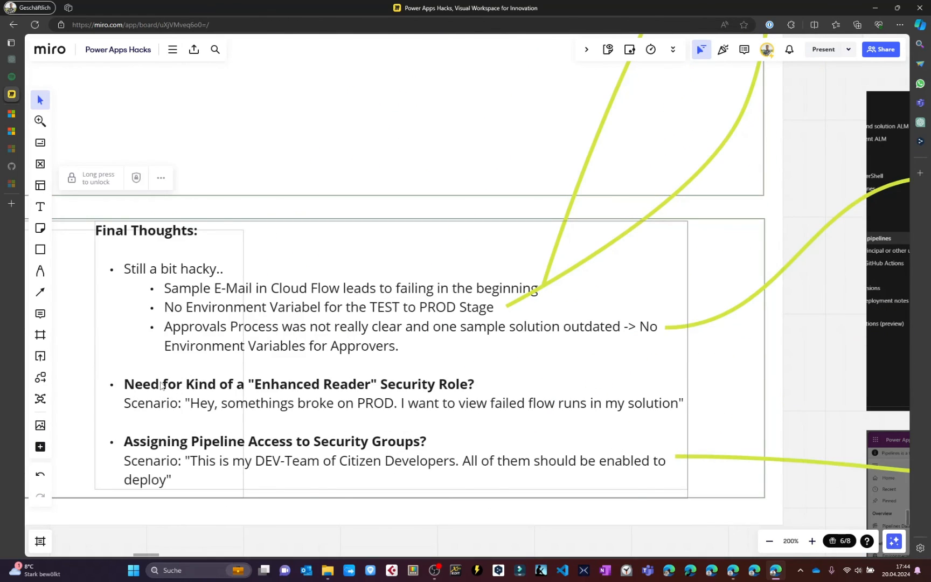
scroll(161, 386, up, 5)
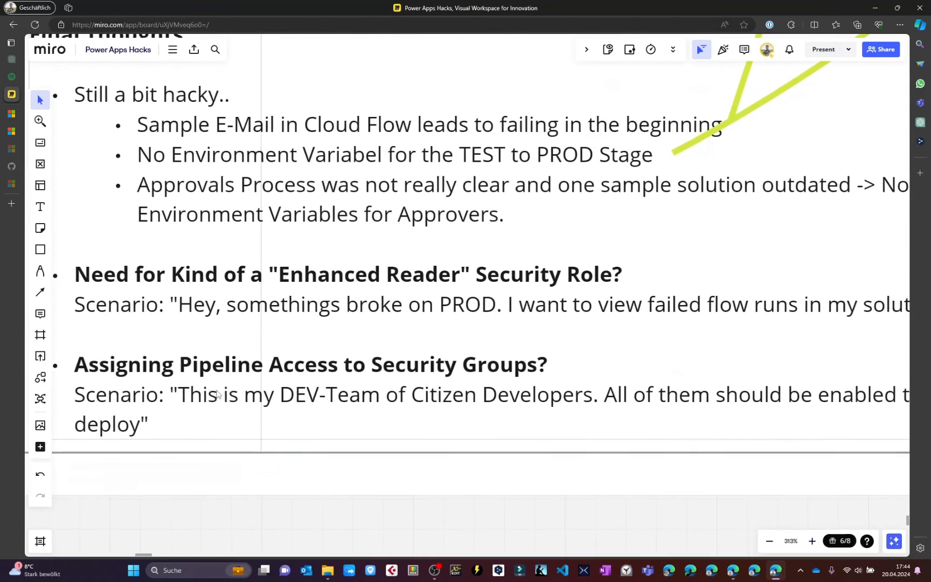
scroll(334, 375, down, 3)
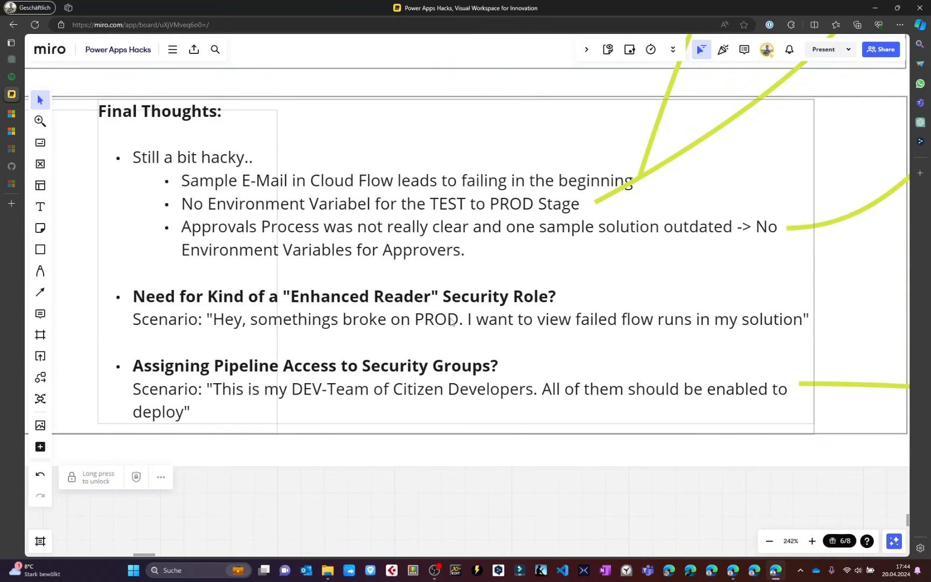